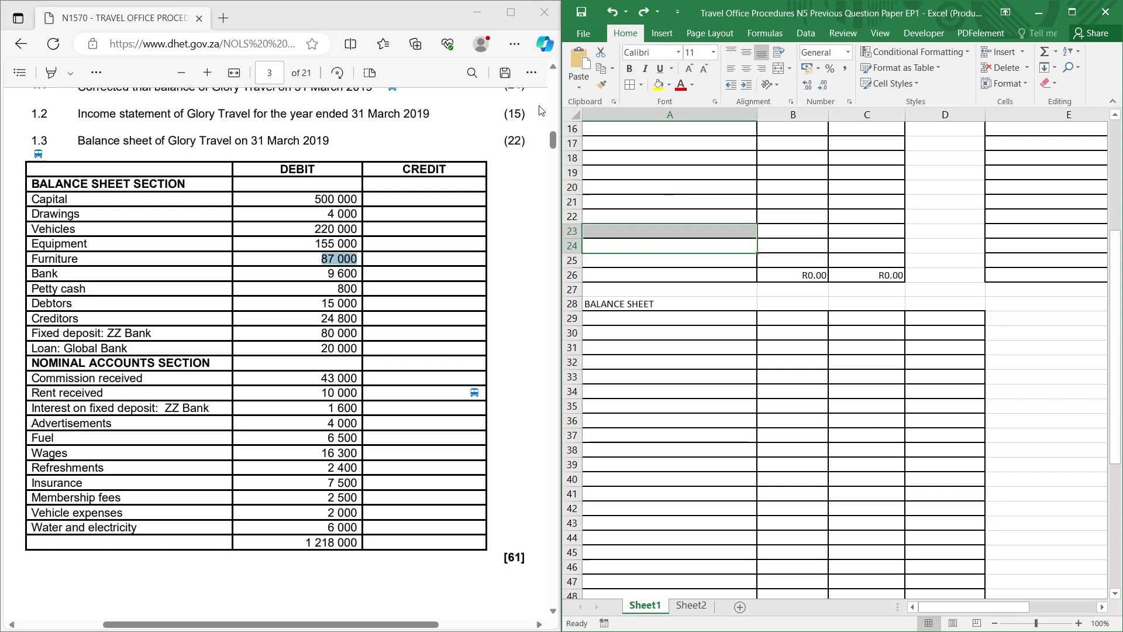
Enter the working 1218000/2 in A27, halving the 1 218 000 trial balance total.
scroll(438, 253, up, 2)
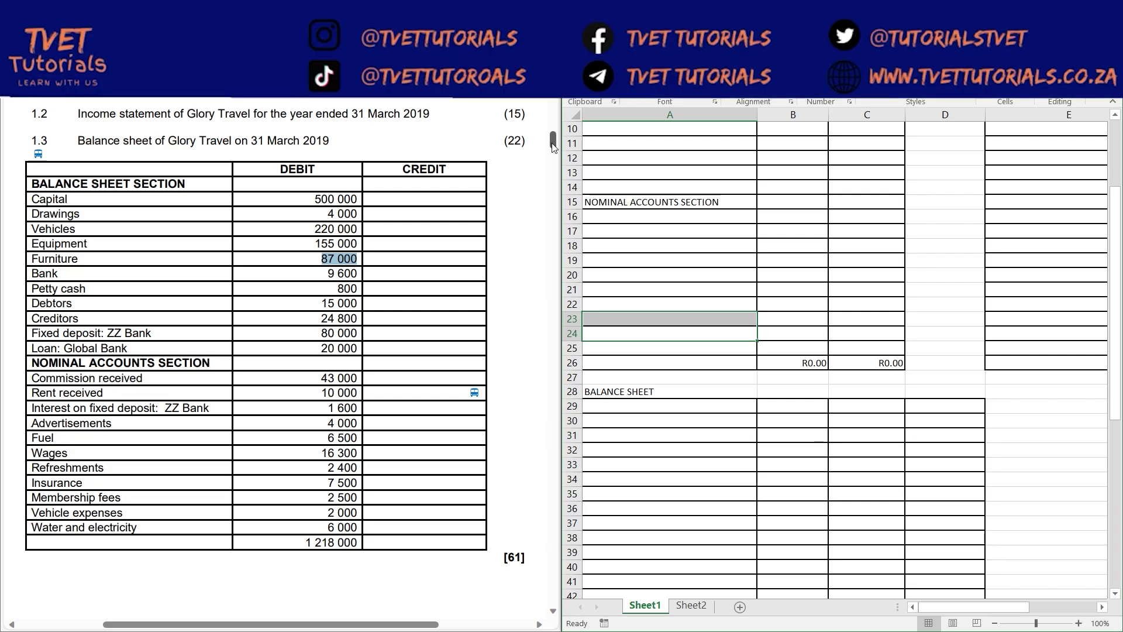
drag(556, 147, 549, 145)
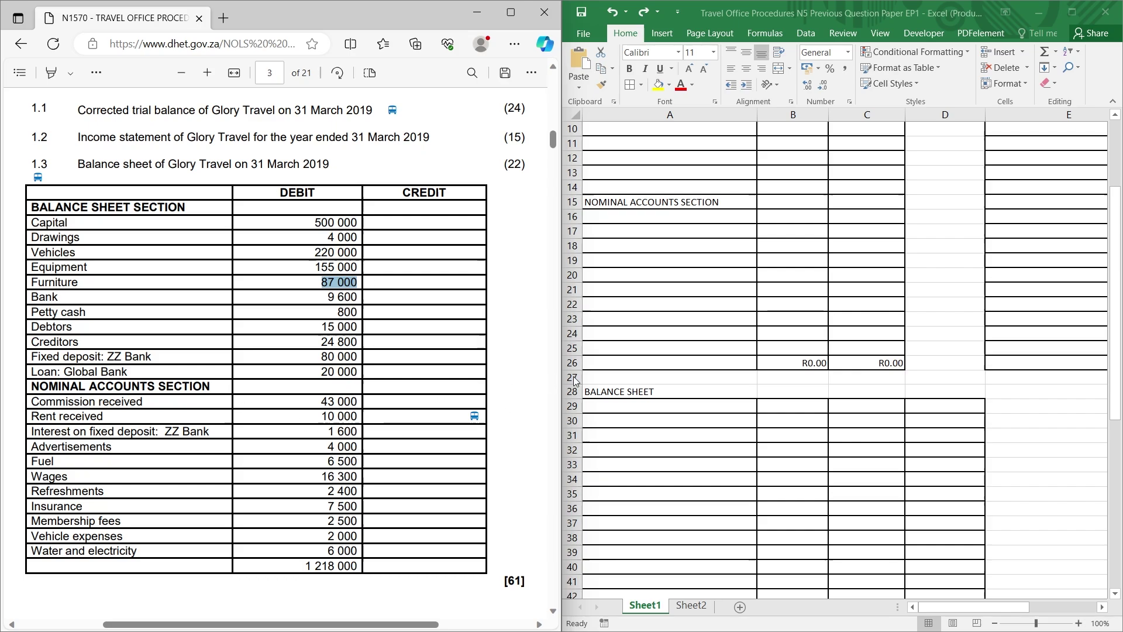
click(597, 379)
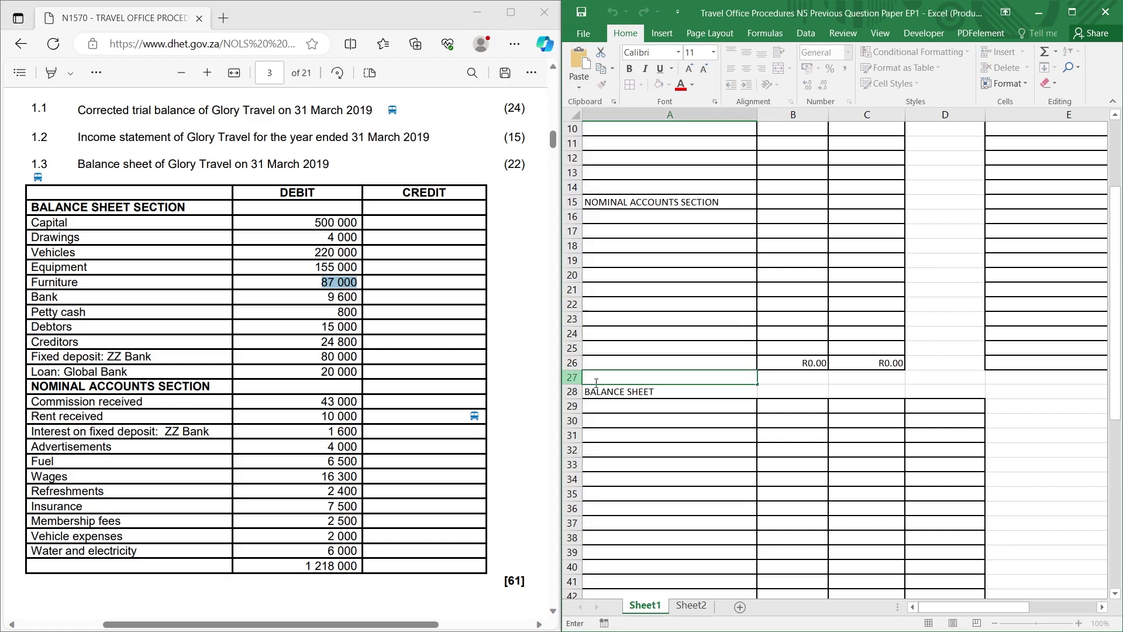
text(1)
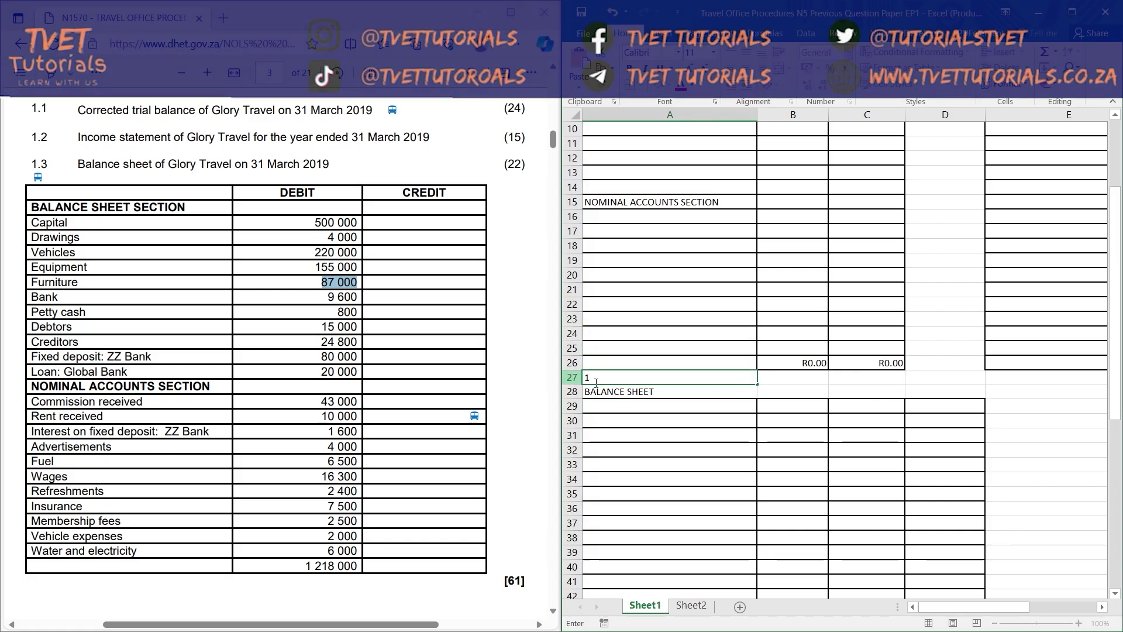
text(218000)
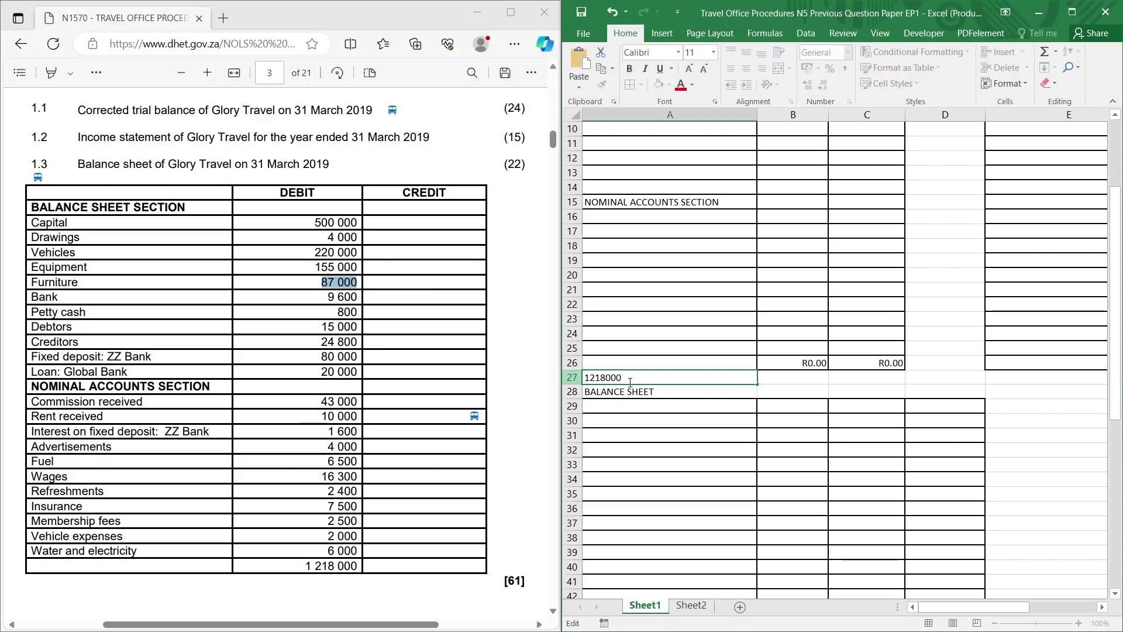
text(2)
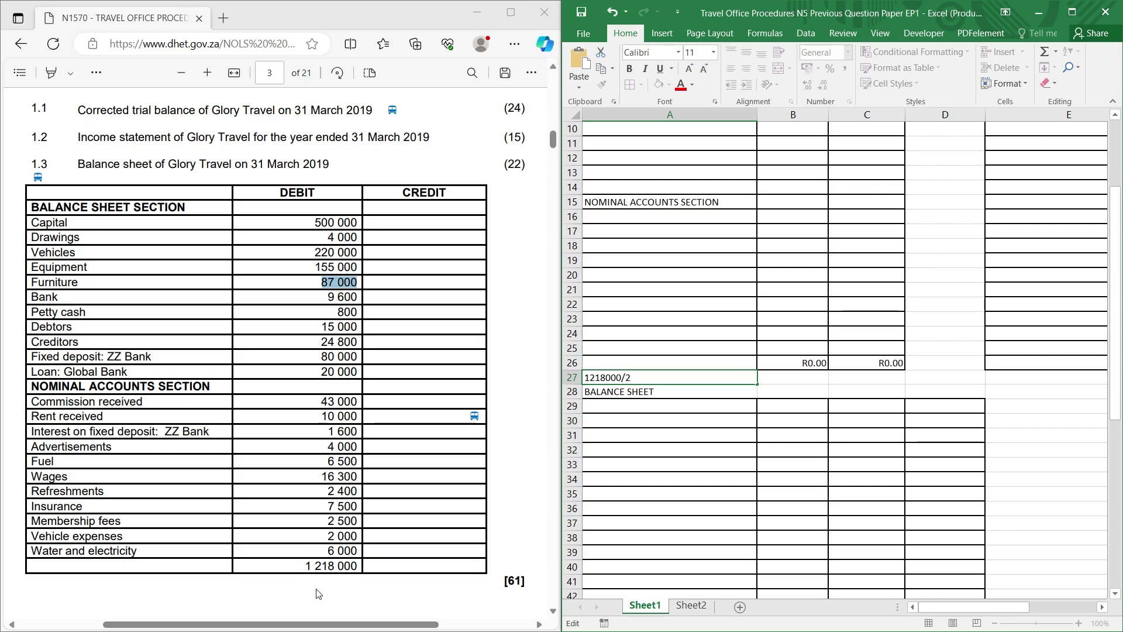
Enter 609000 as both the debit in B27 and the credit in C27.
click(781, 378)
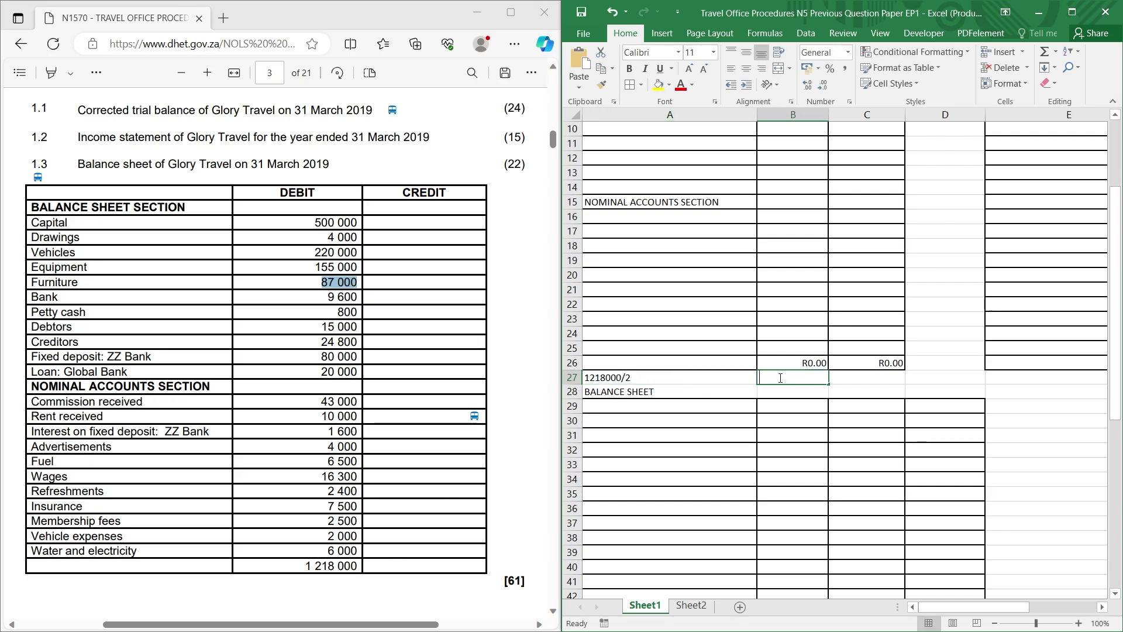
text(60)
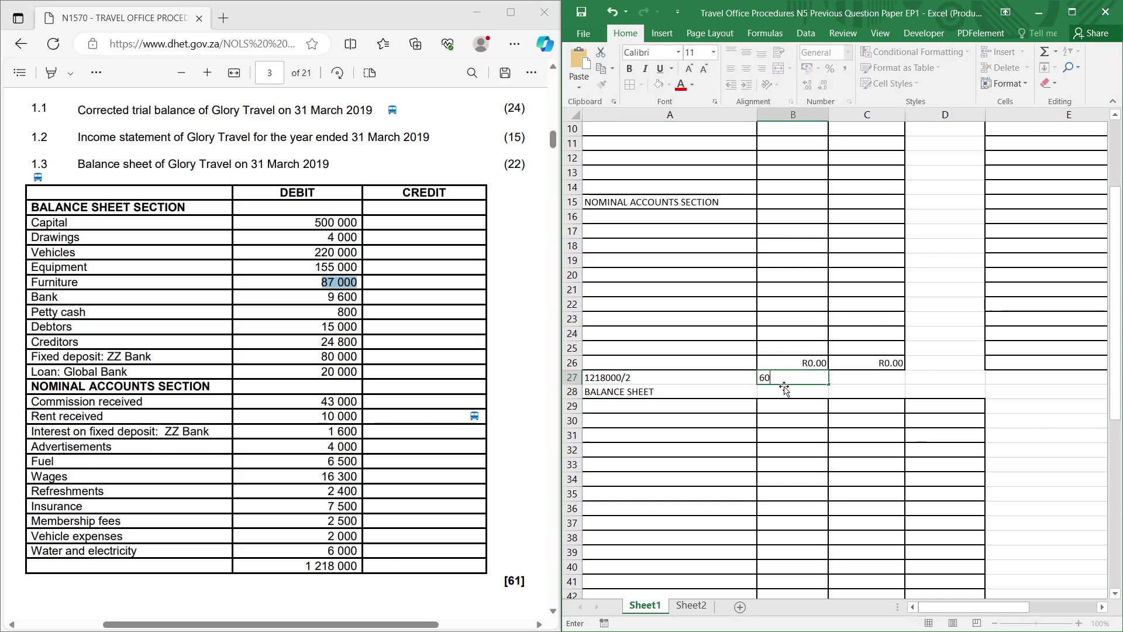
text(9000)
click(877, 379)
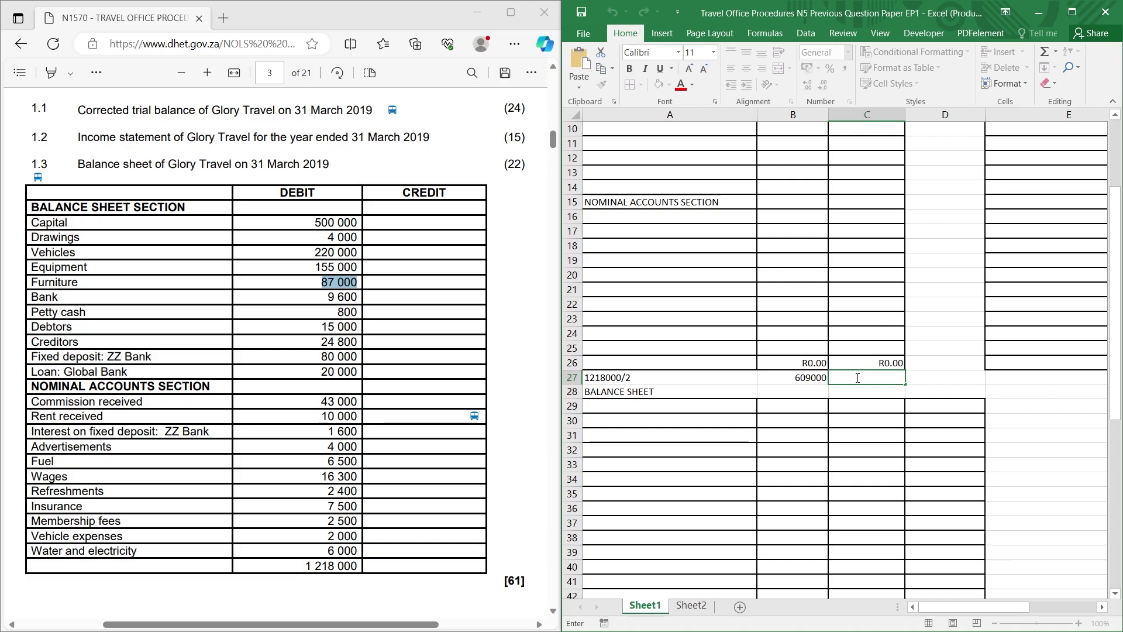
scroll(857, 378, up, 3)
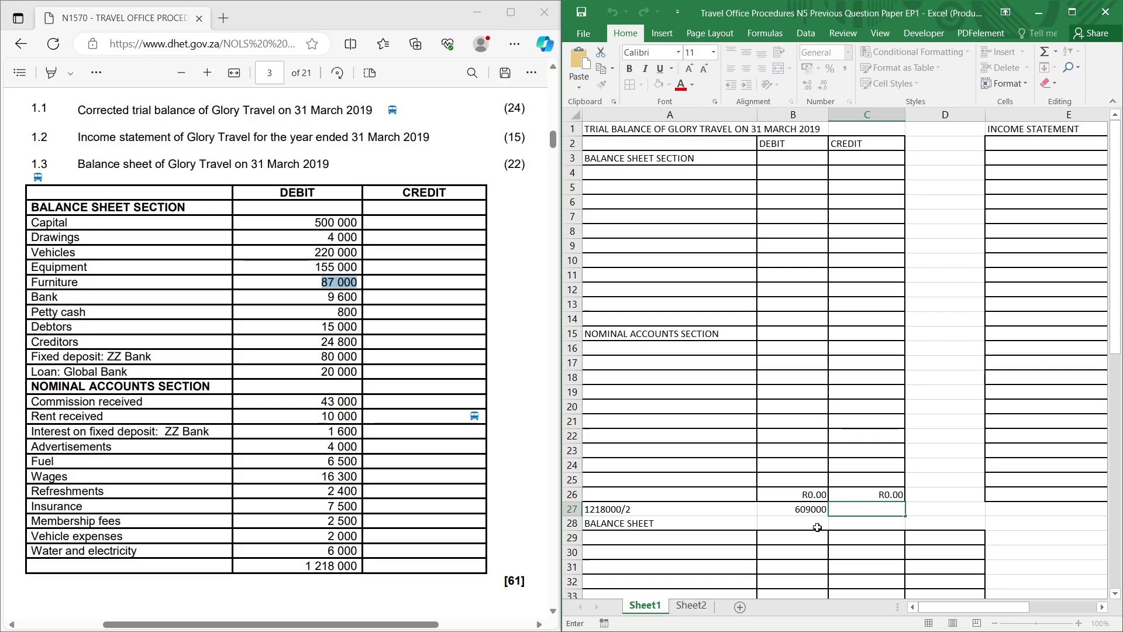
text(609000)
click(946, 513)
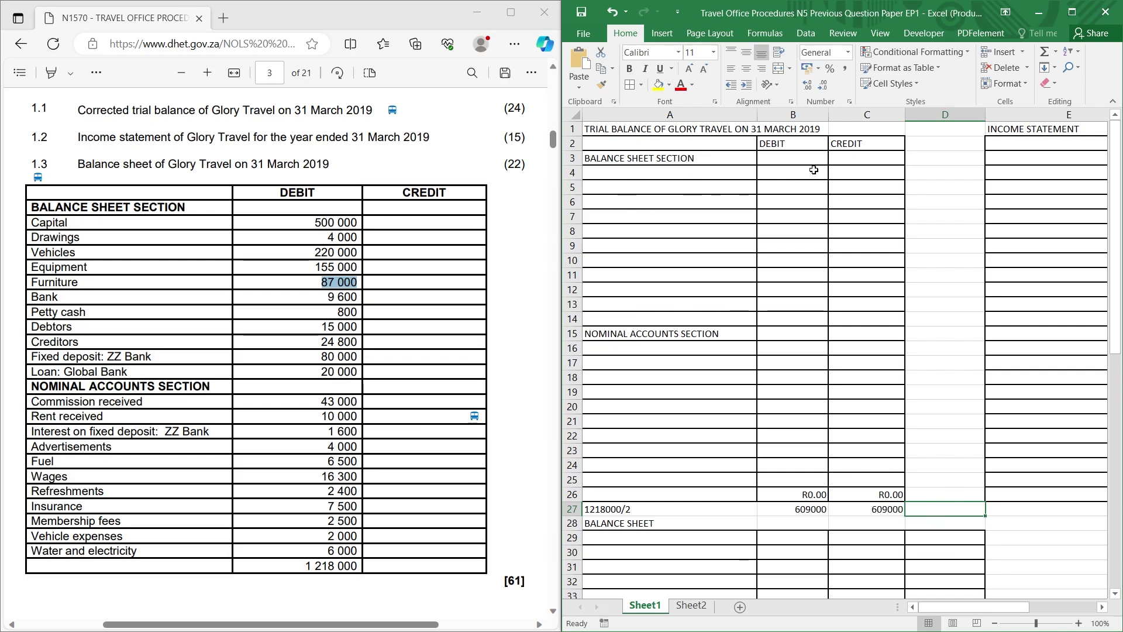
Copy the Capital account name from the question paper into A4, restoring its first letter.
click(677, 174)
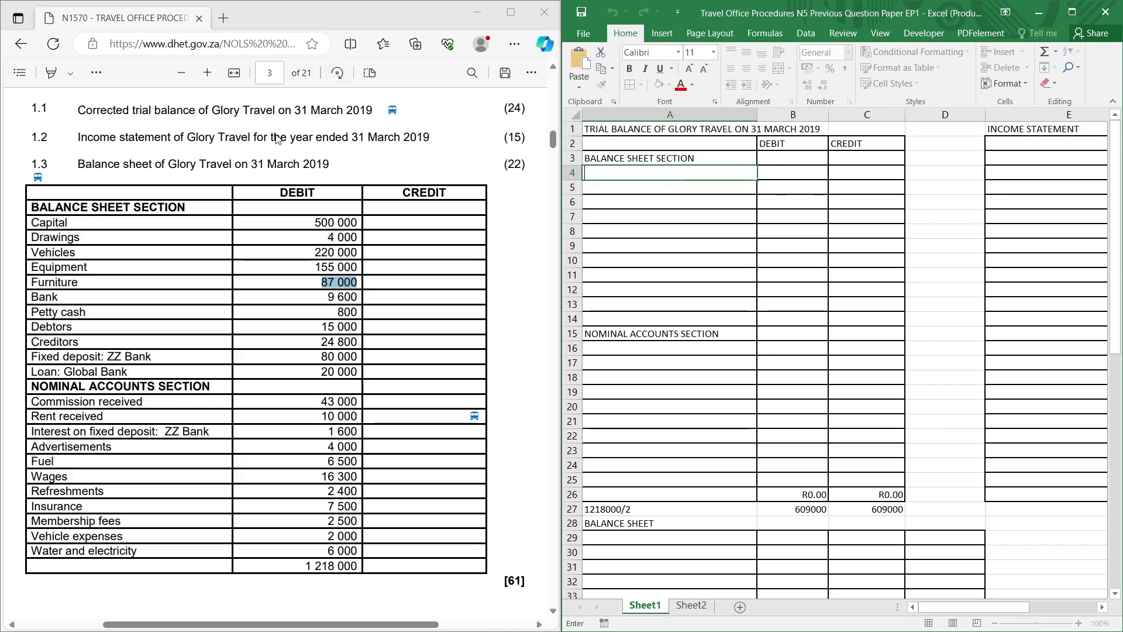
drag(70, 224, 38, 220)
key(ctrl+c)
right_click(602, 175)
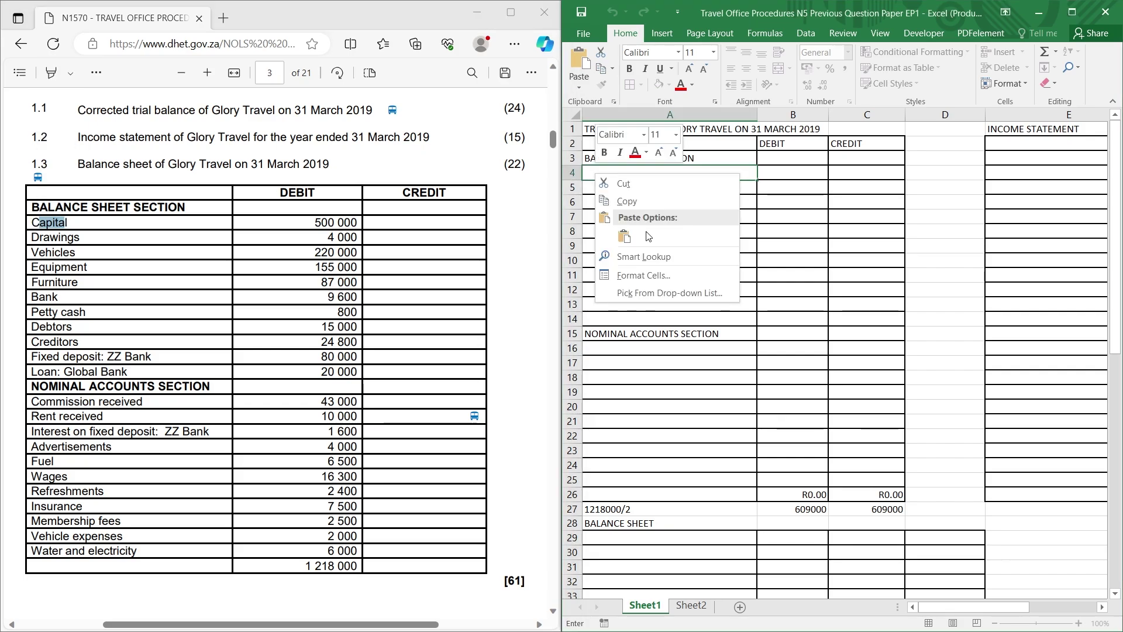
click(624, 236)
click(584, 173)
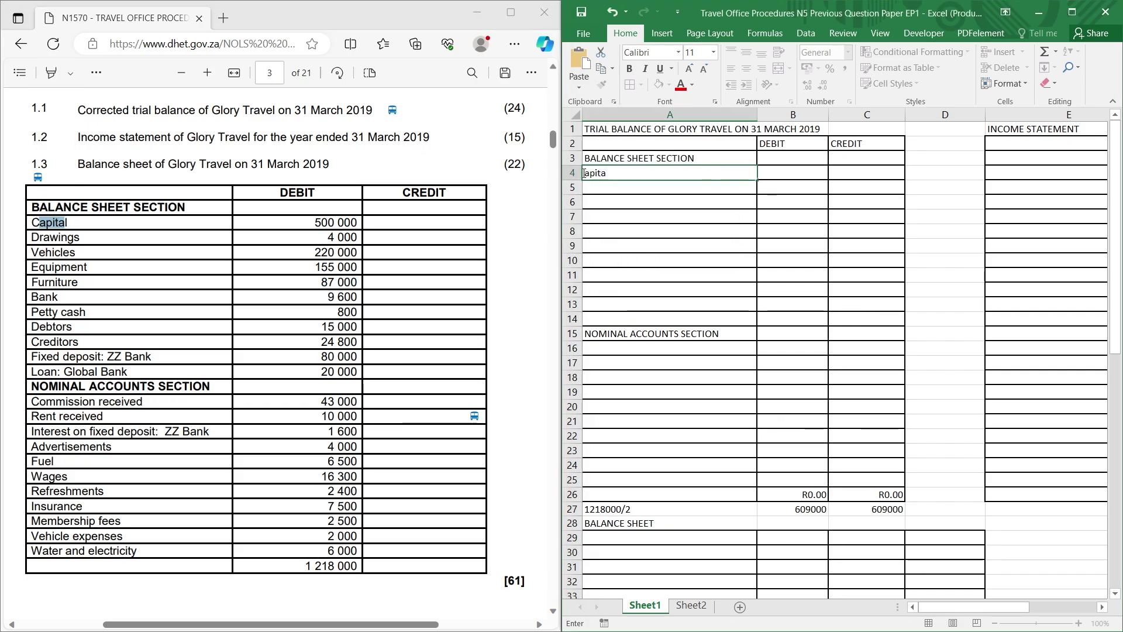
text(C)
double_click(599, 187)
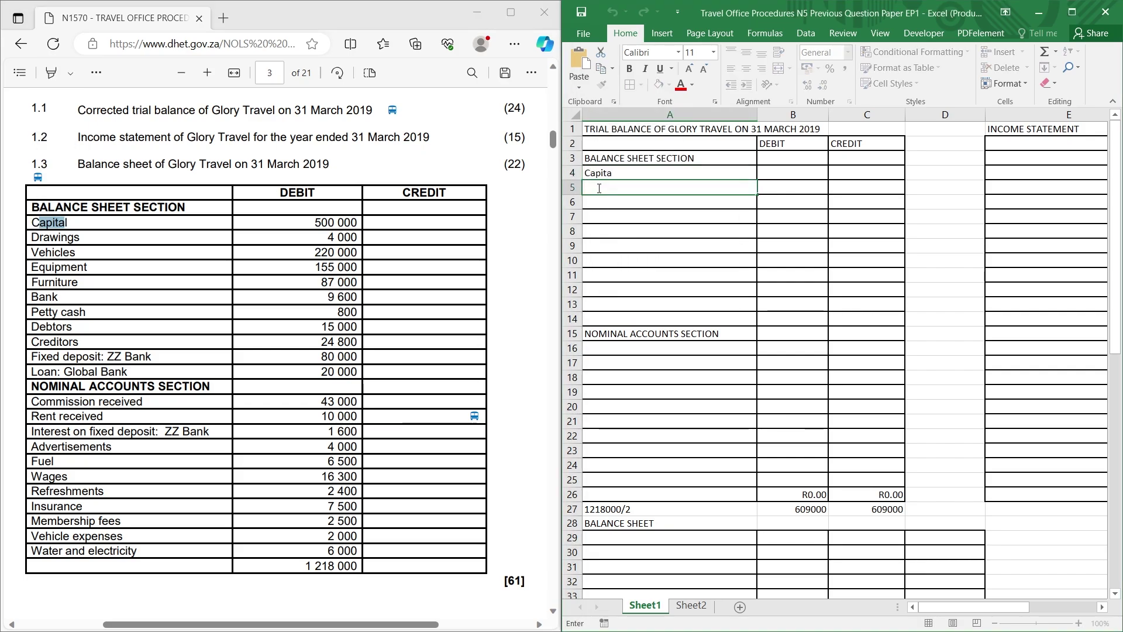
List drawings, vehicles, equipment, furniture and bank in A5 to A9.
text(d)
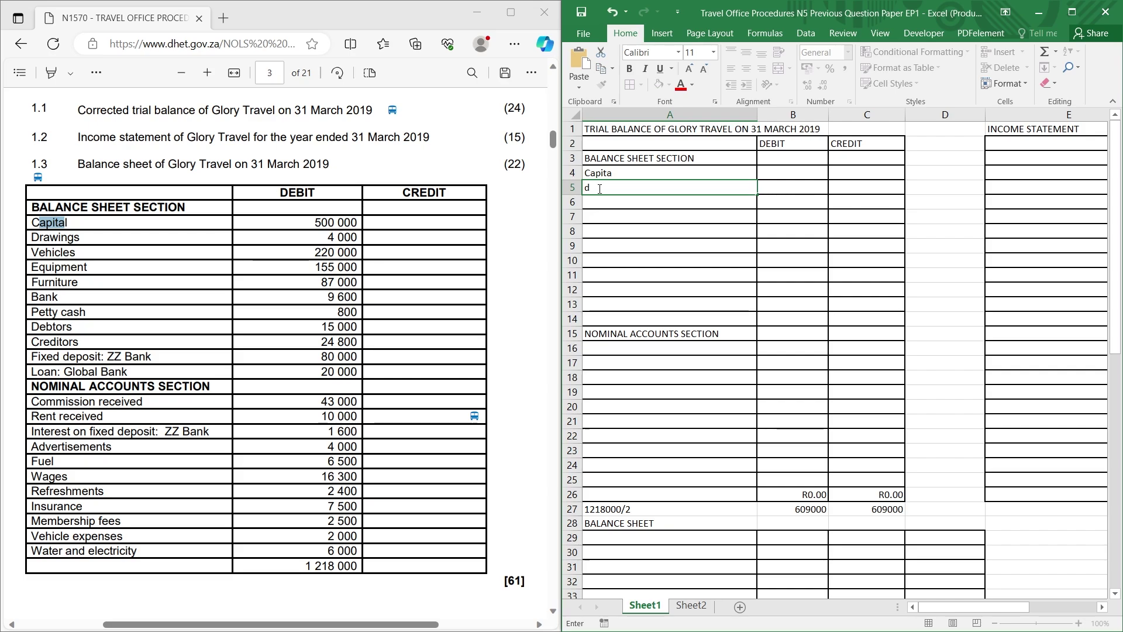
text(rawings)
key(Return)
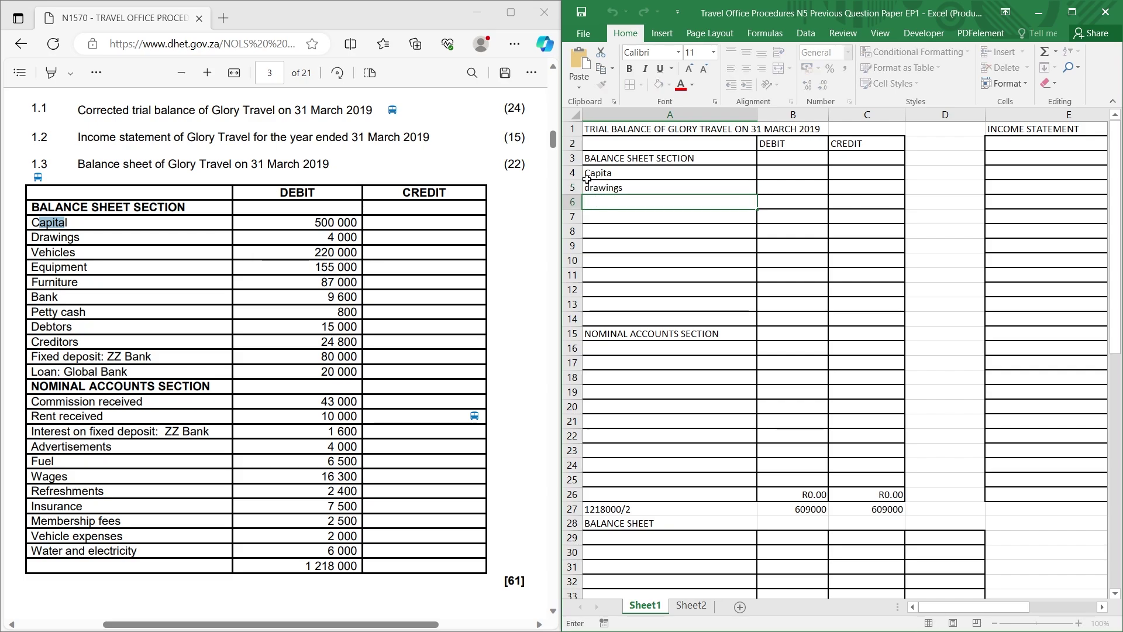
text(vehicles)
click(601, 219)
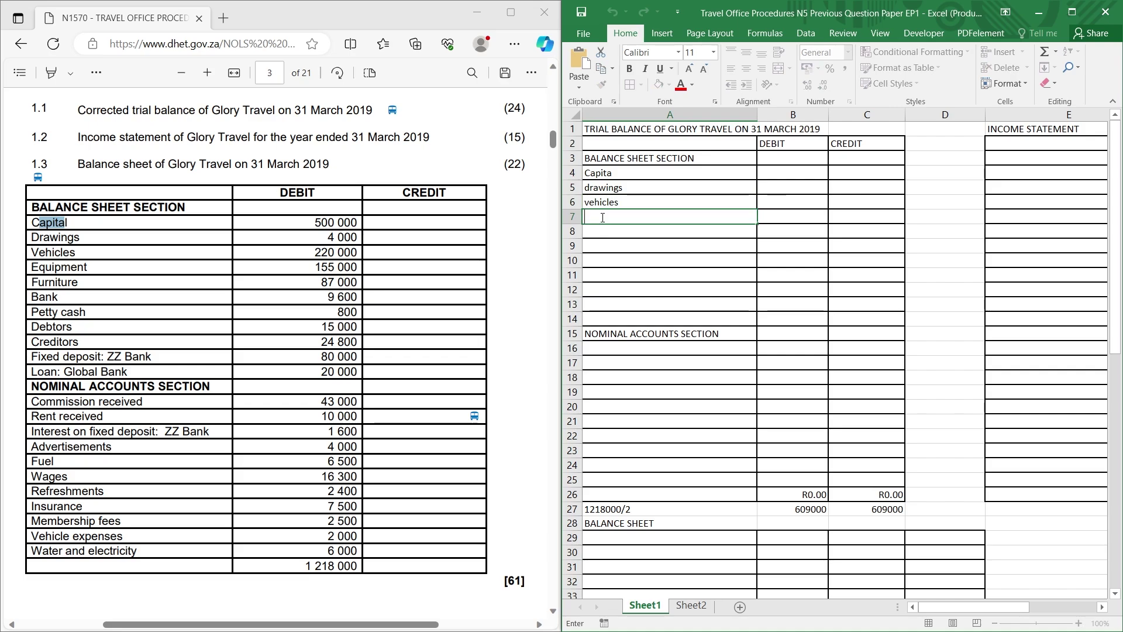
text(equipment)
click(613, 233)
click(613, 233)
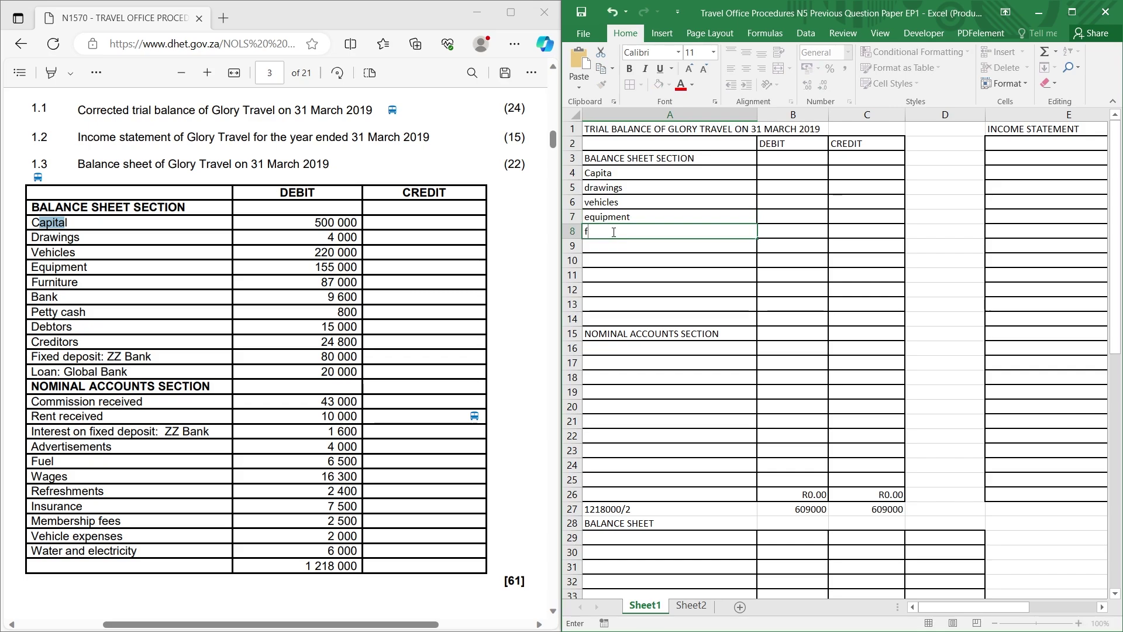
text(furniture)
click(612, 243)
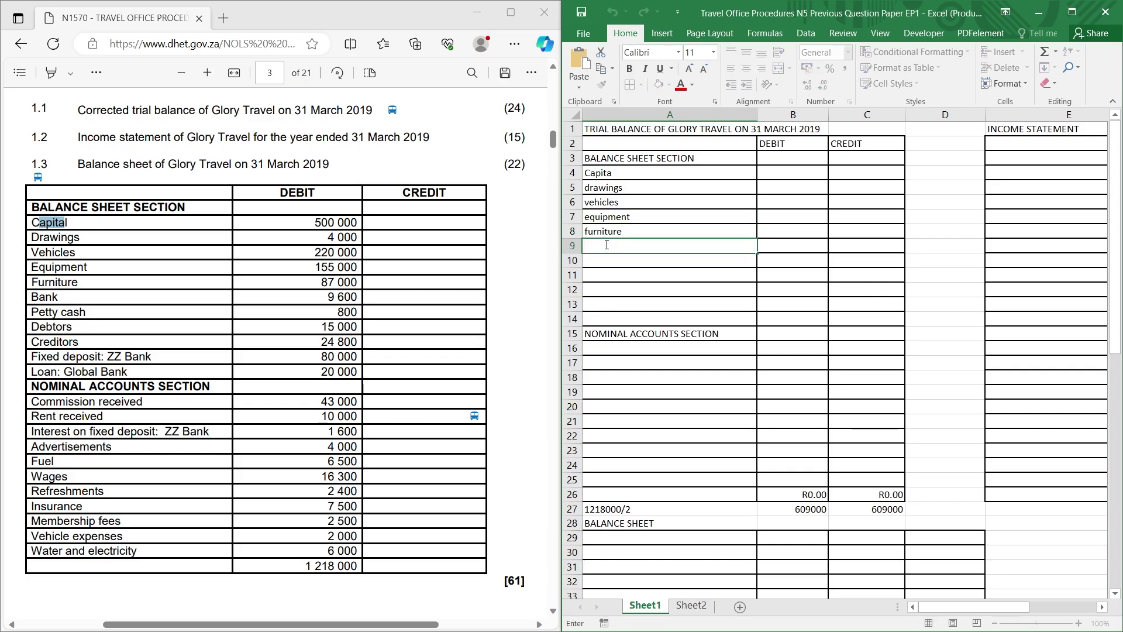
text(bank)
click(616, 258)
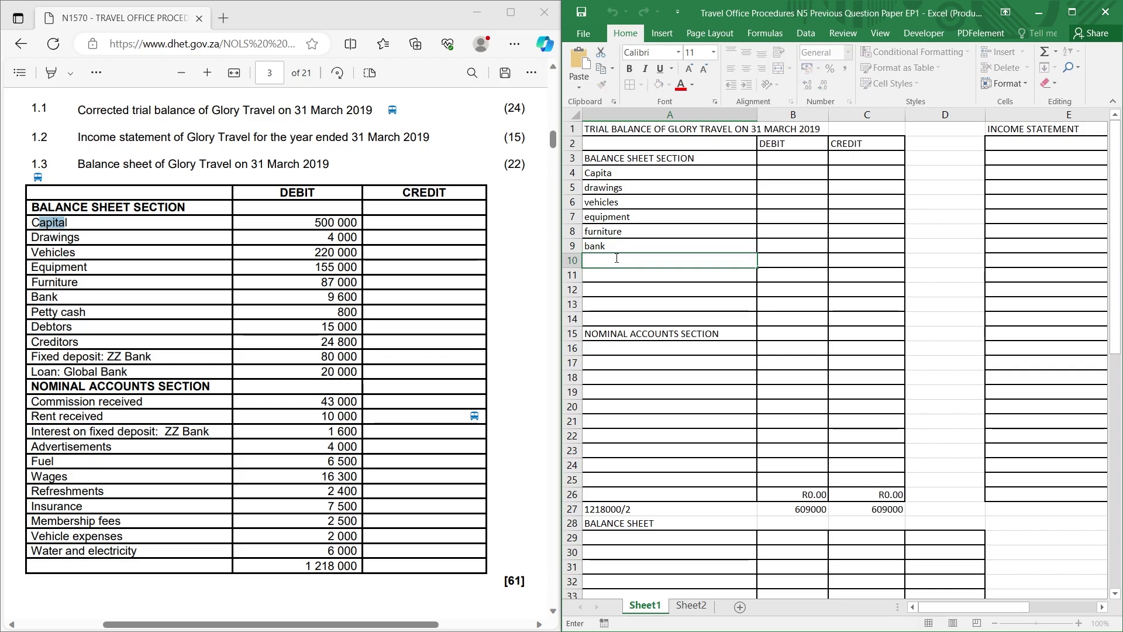
Add petty cash, debtors, creditors, fixed deposit and loan: Global bank in A10 to A14.
text(pe)
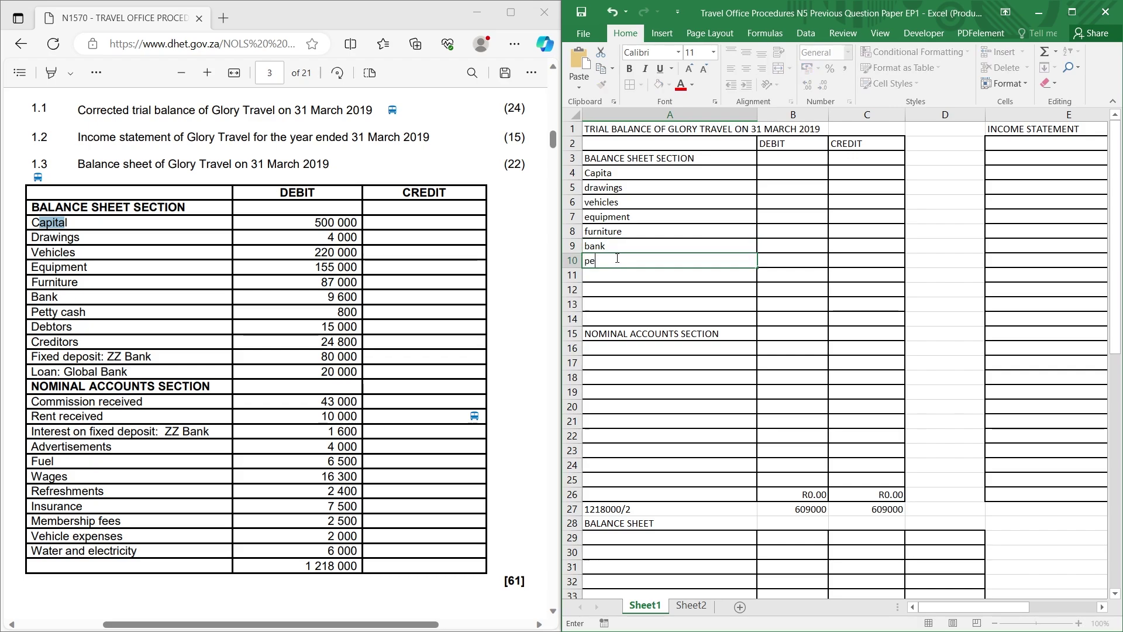
text(tty cash)
click(639, 275)
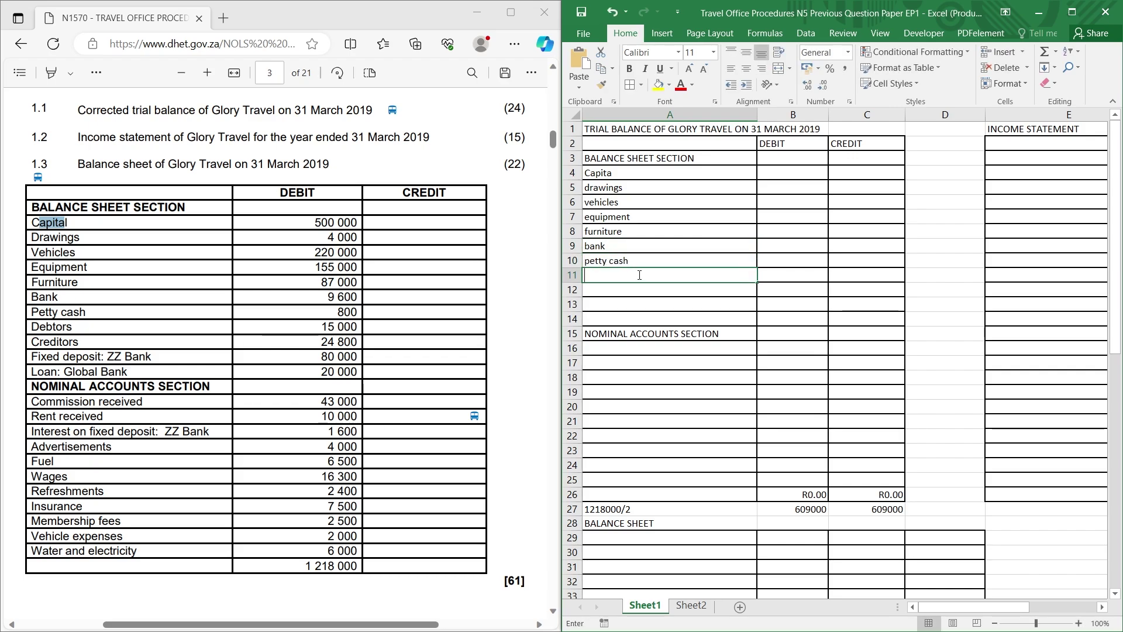
text(debtors)
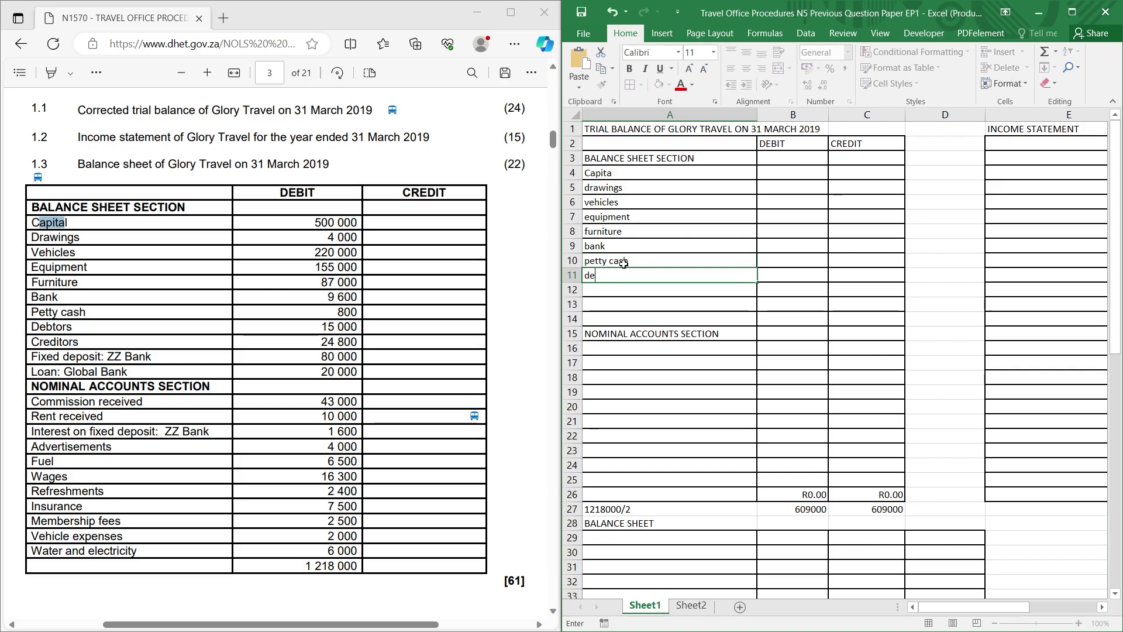
click(624, 289)
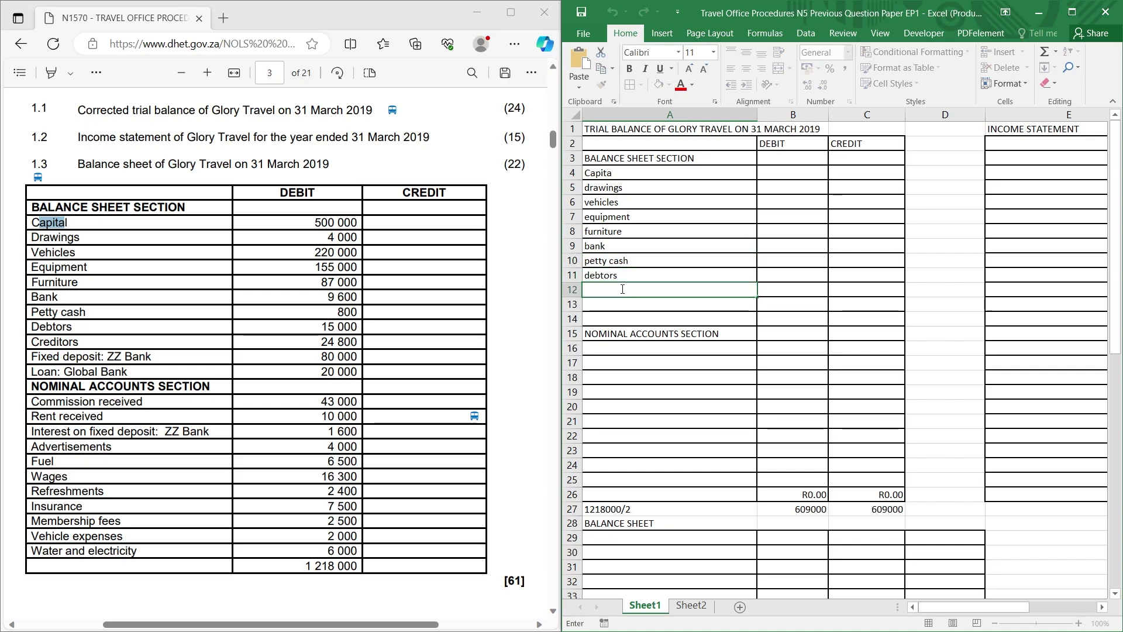
text(creditors)
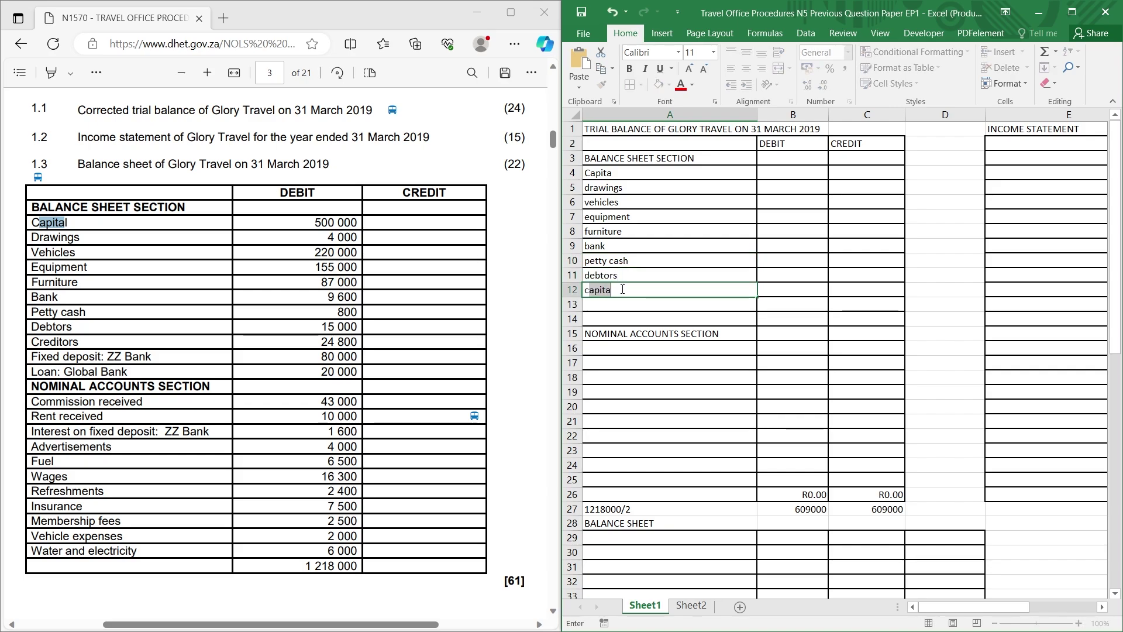
double_click(597, 302)
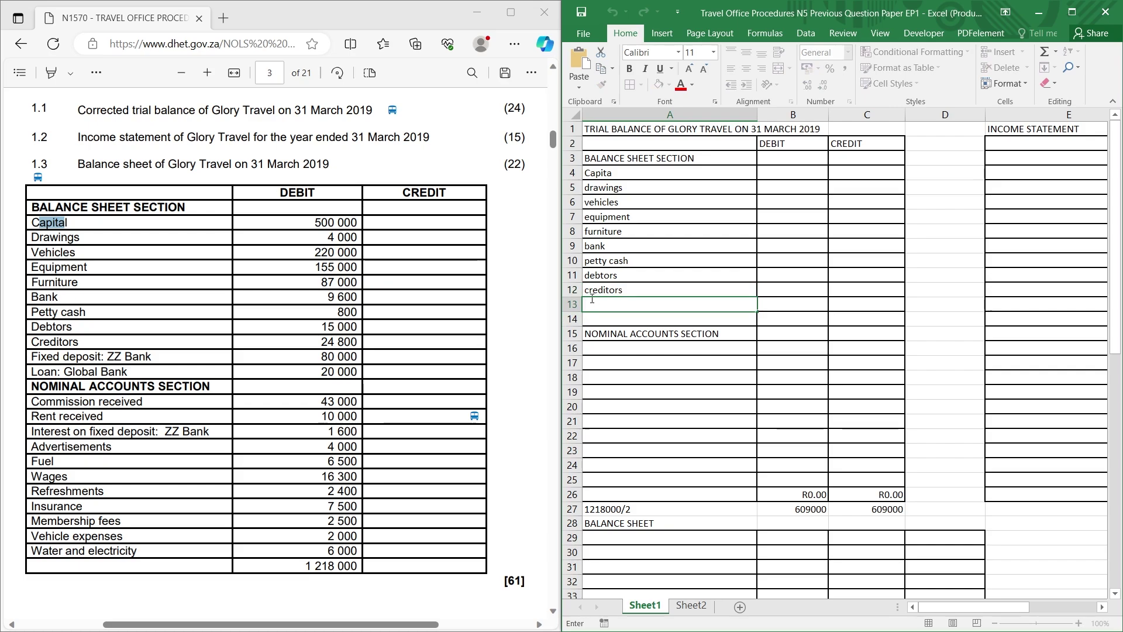
text(fixed deposit)
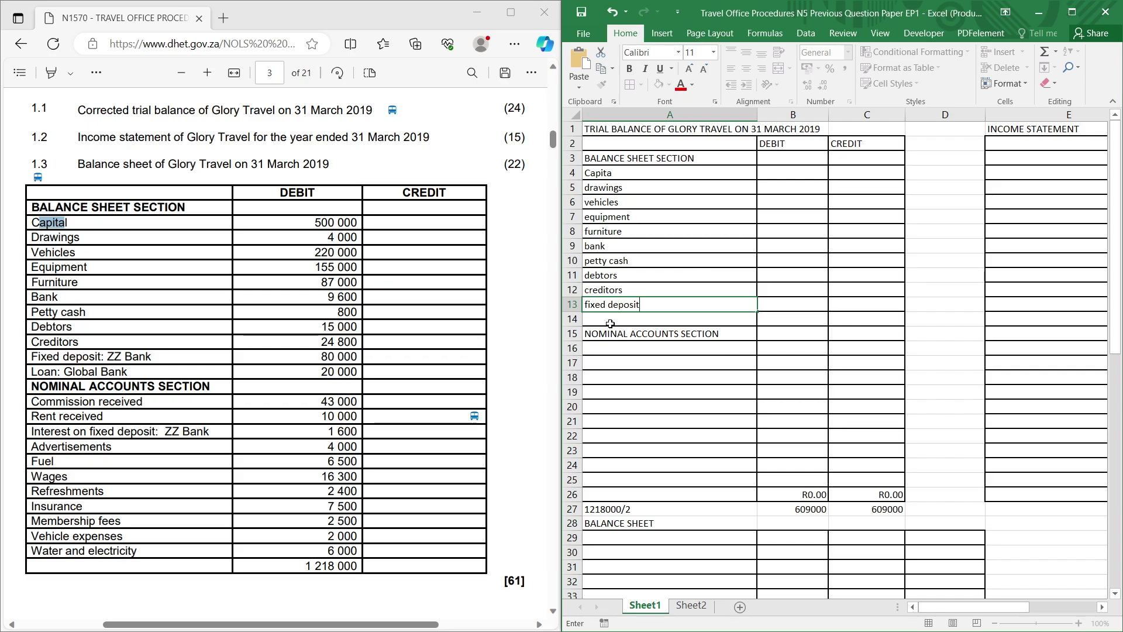
double_click(610, 320)
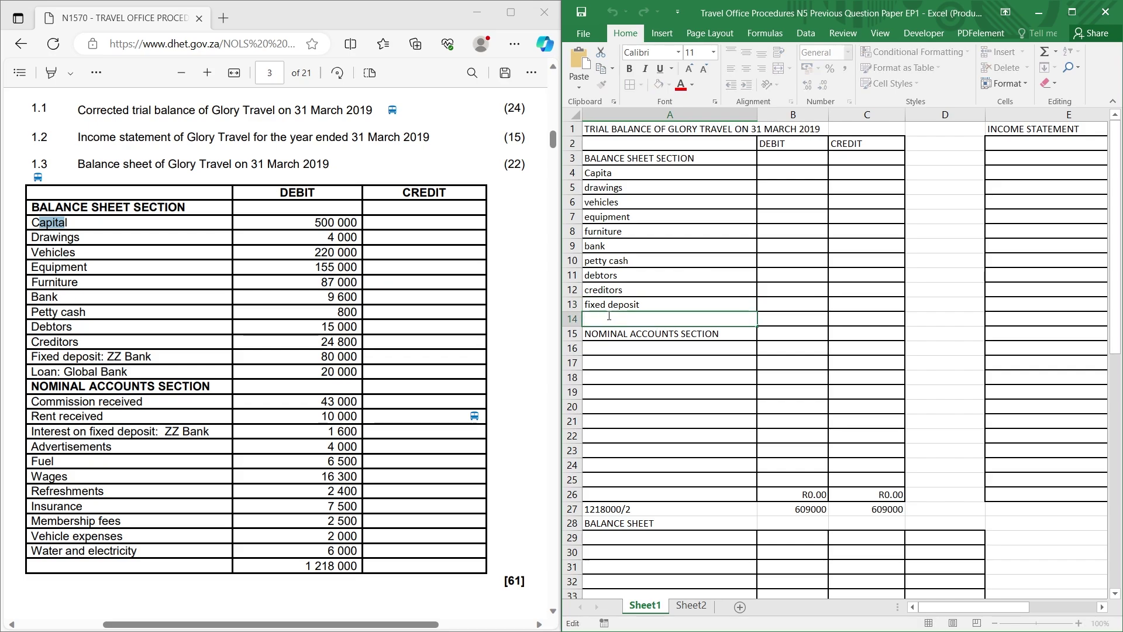
text(loan: Global bank)
click(593, 174)
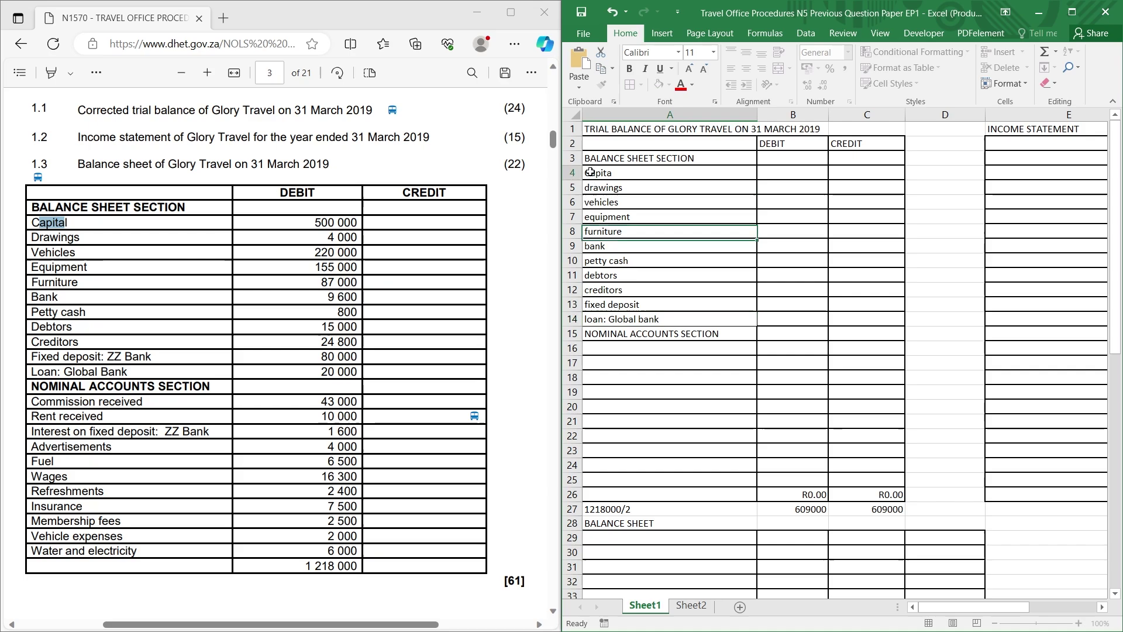
Correct the A4 label from Capita to Capital.
double_click(636, 175)
text(l)
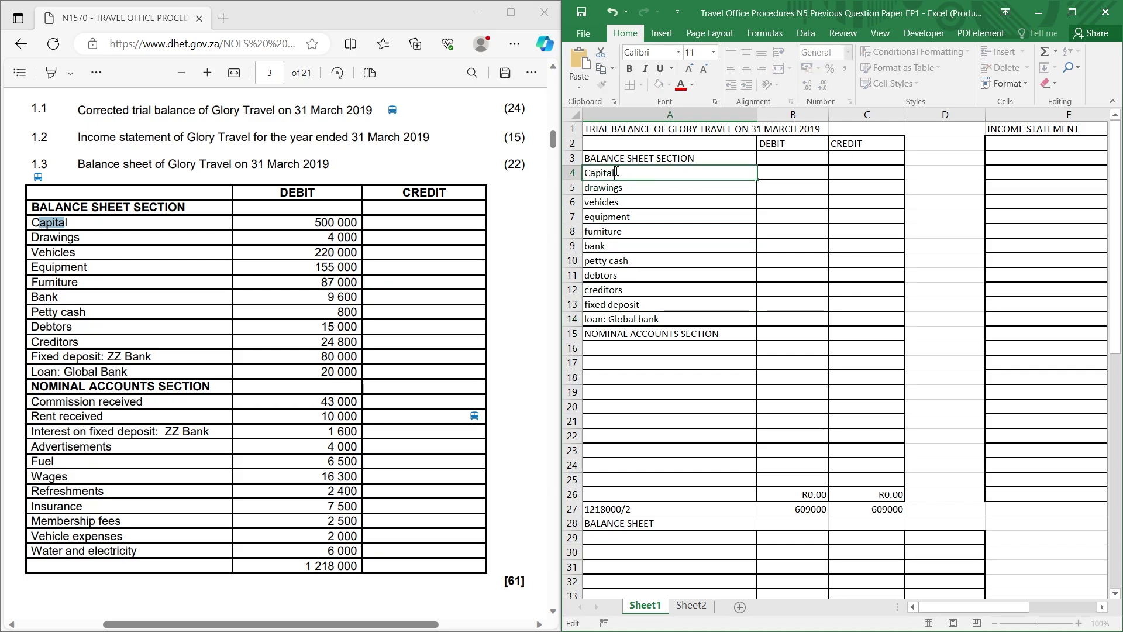
drag(584, 174, 590, 174)
click(656, 305)
Set the account labels in A4:A14 to 12-point font.
click(659, 318)
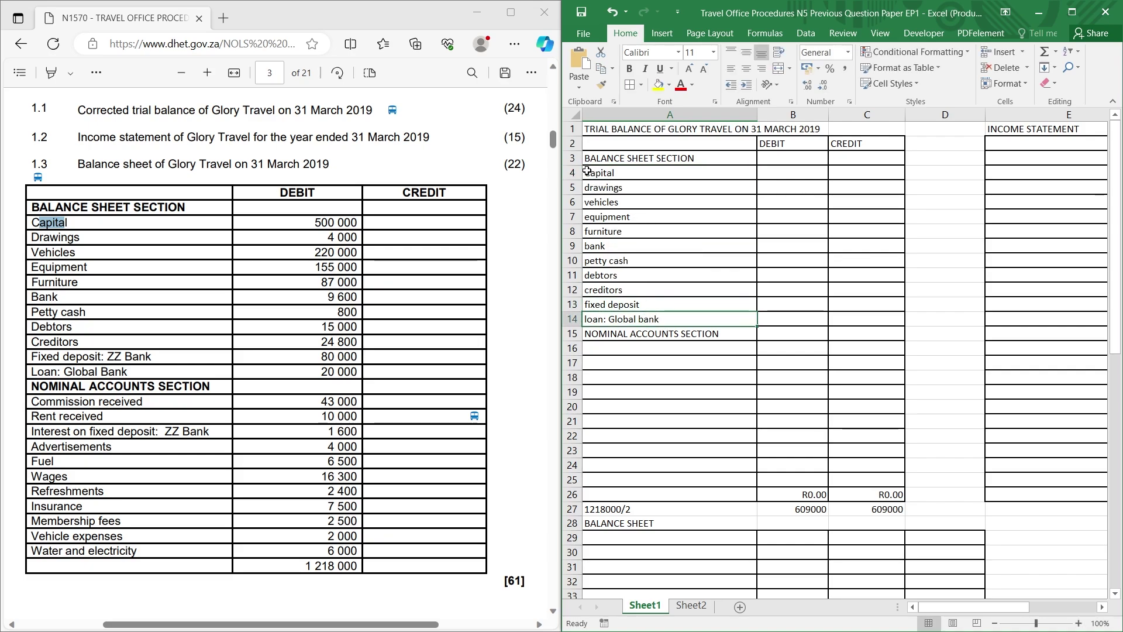
drag(588, 171, 615, 320)
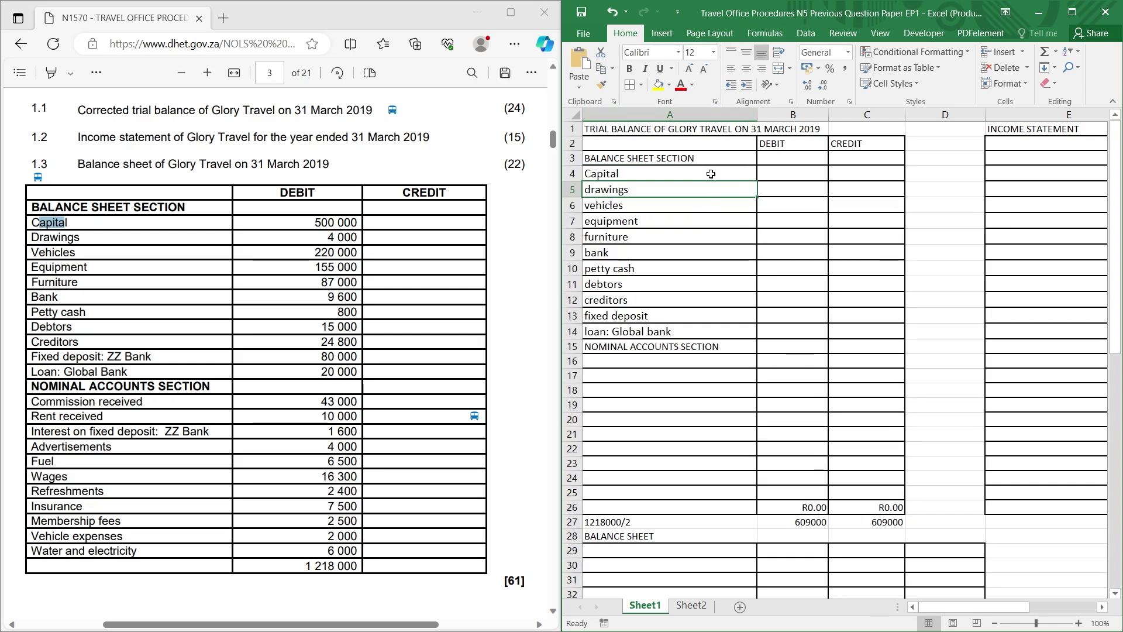
click(689, 68)
click(710, 173)
click(607, 362)
Enter Commission, Rent received and interest on fixed deposit starting in A16.
key(BackSpace)
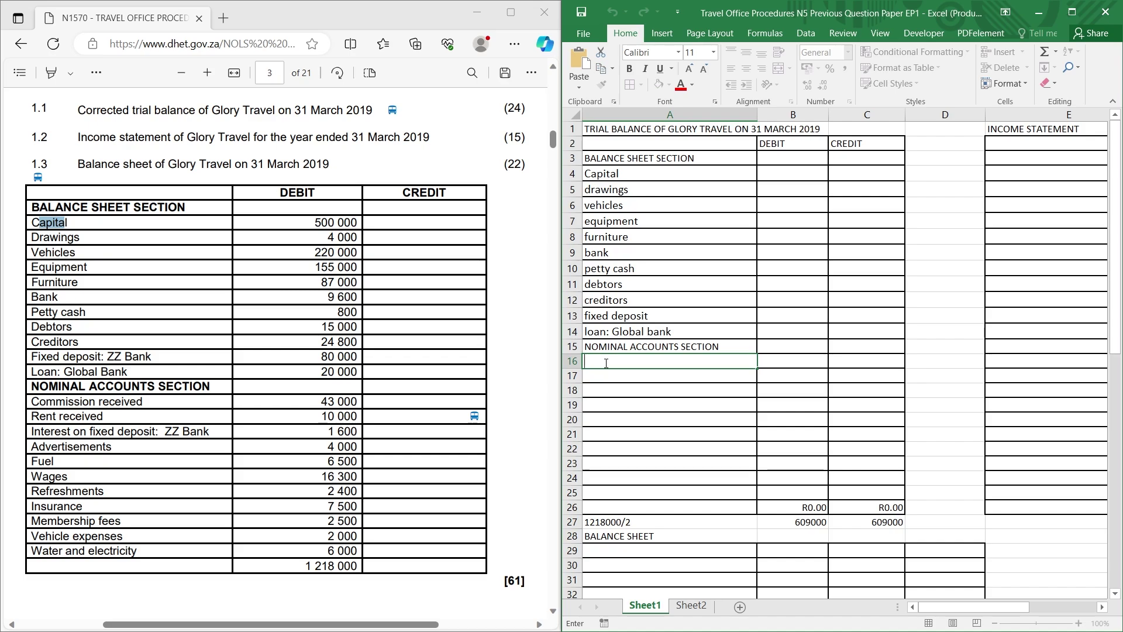
text(Commission)
key(Return)
key(BackSpace)
text(Rent received)
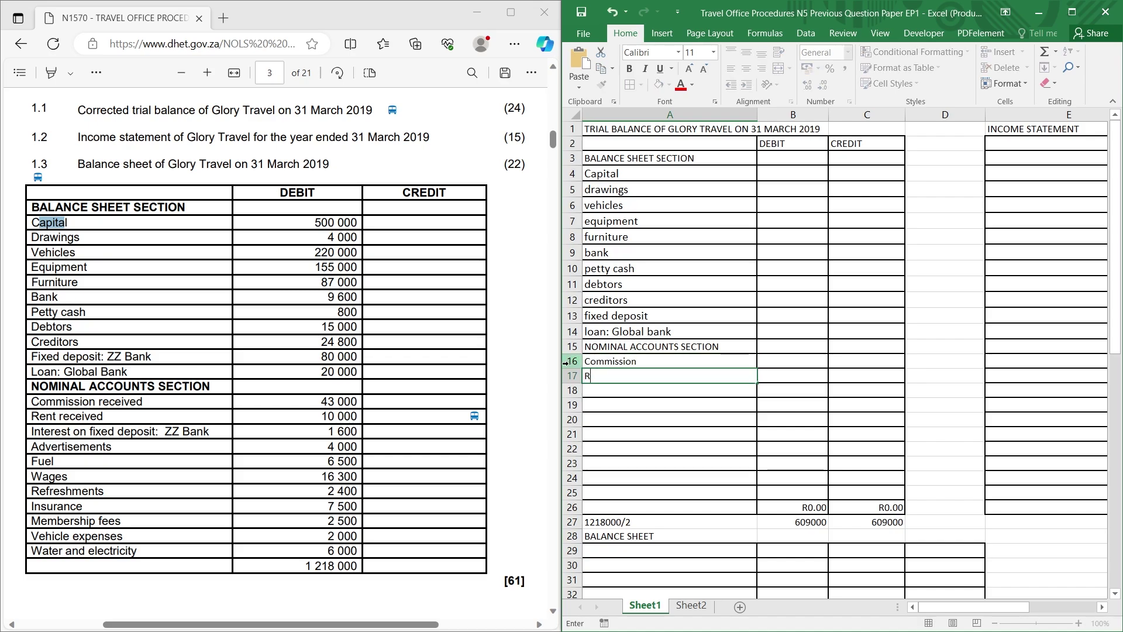
key(Return)
key(F2)
drag(208, 433, 34, 432)
right_click(31, 433)
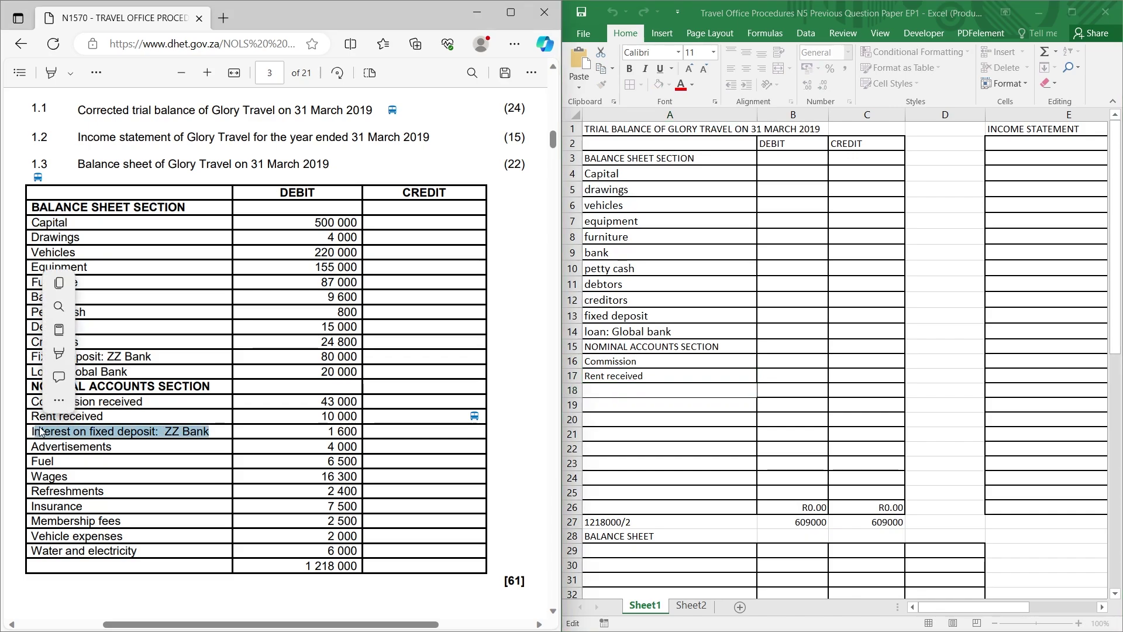
click(650, 392)
text(interest on)
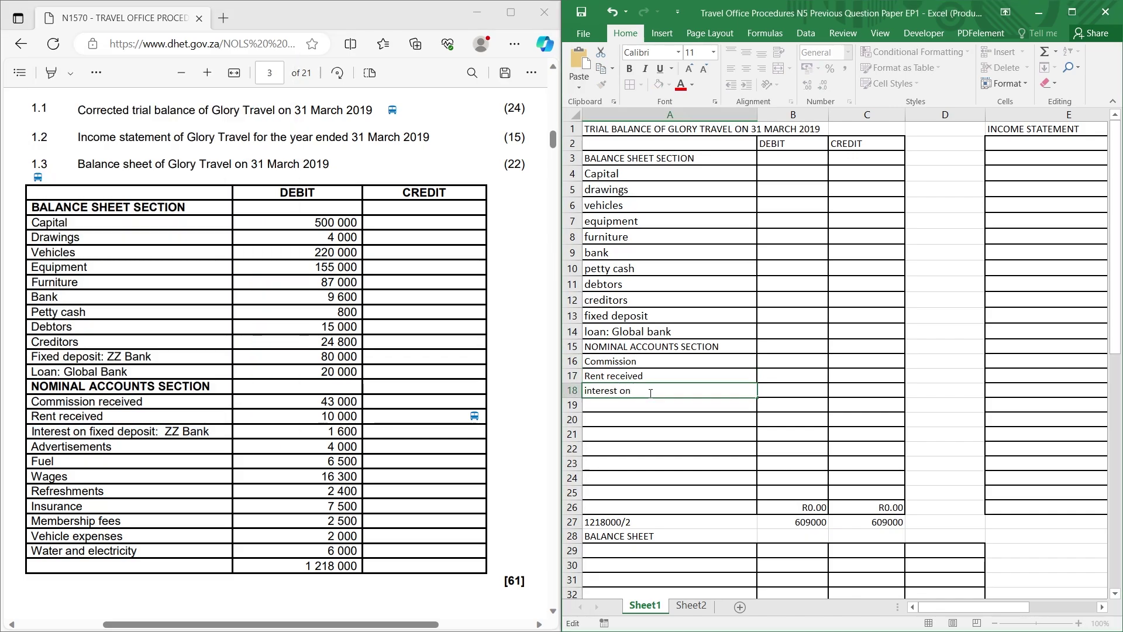
text( fixed deposit)
key(Return)
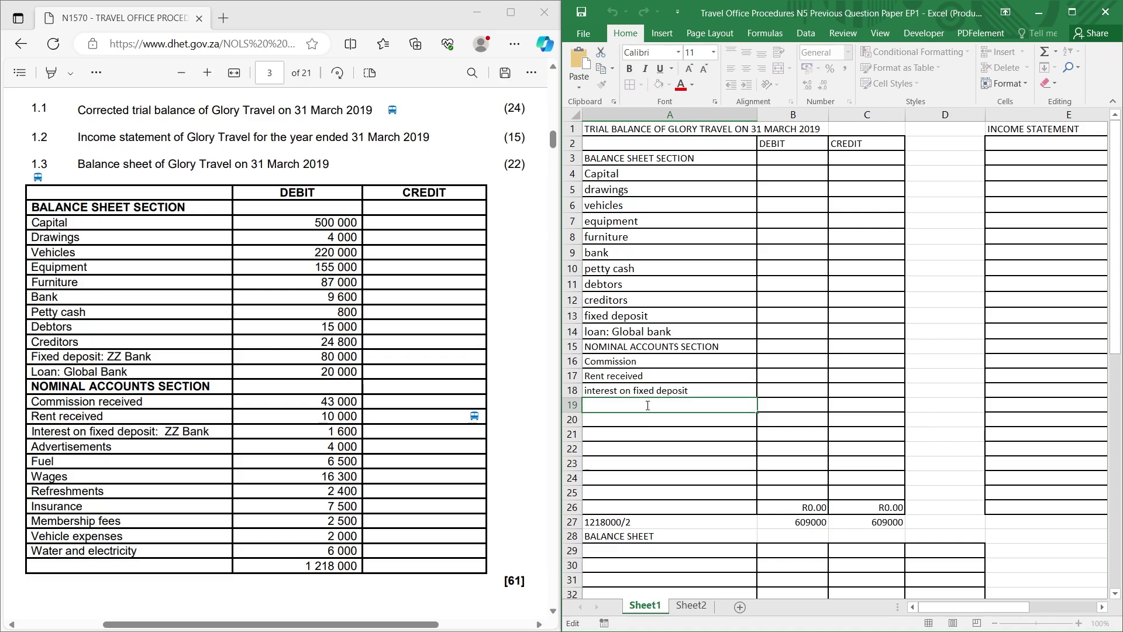
Add Advertisement, fuel, wages and Refreshment to the nominal accounts list.
text(Advertisent)
key(Return)
text(fuel)
key(Return)
text(wages)
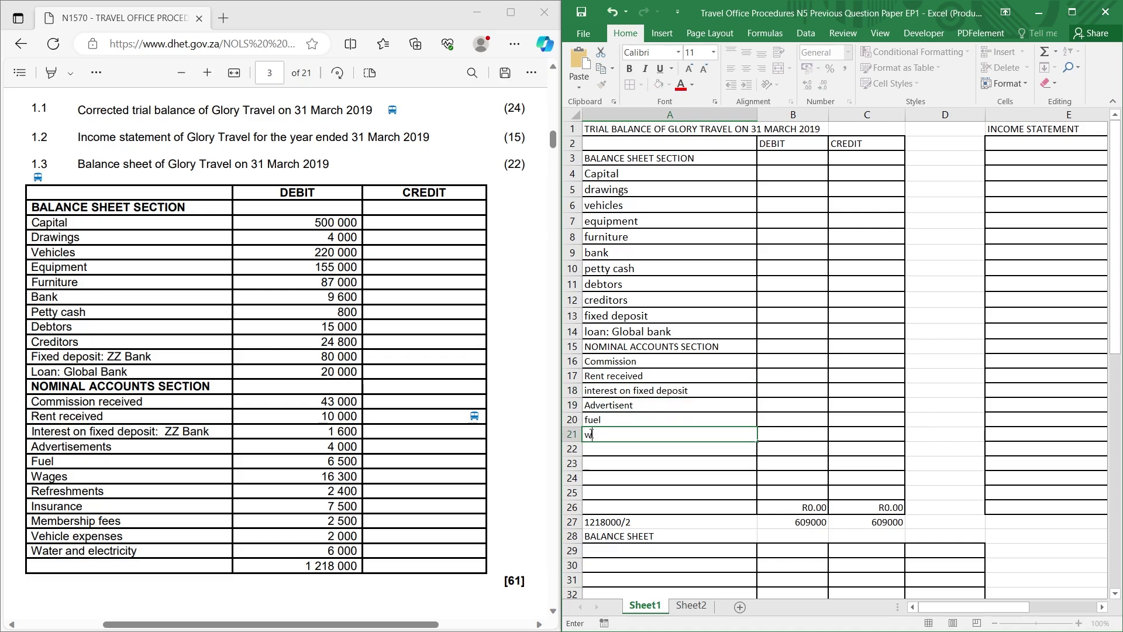
key(Return)
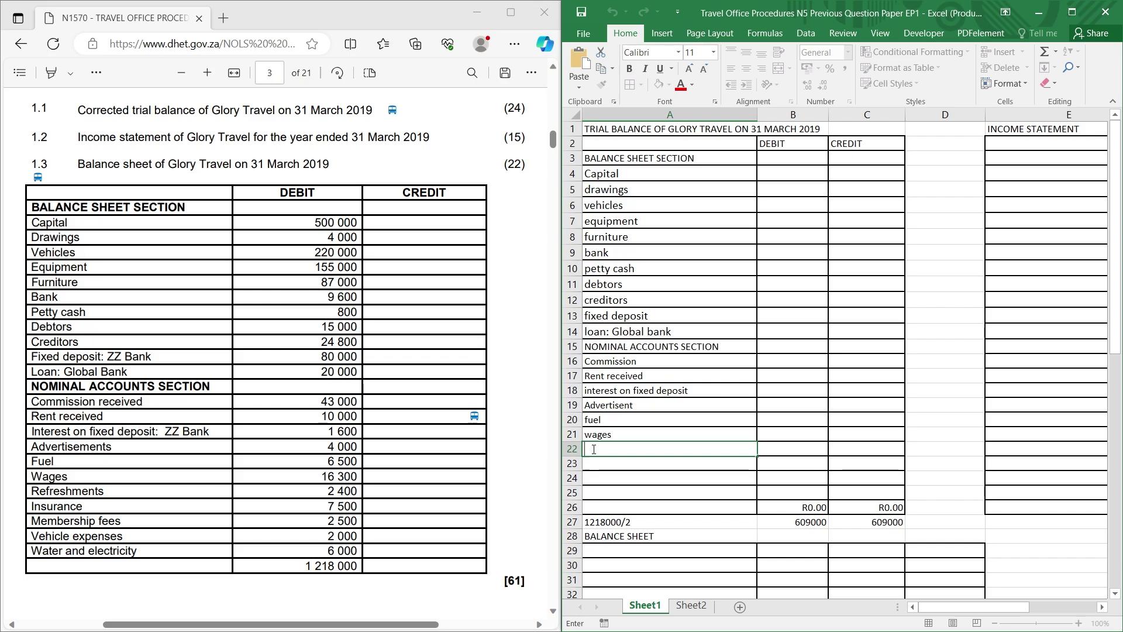
text(refreshment)
key(BackSpace)
key(BackSpace)
key(BackSpace)
text(ent)
click(590, 465)
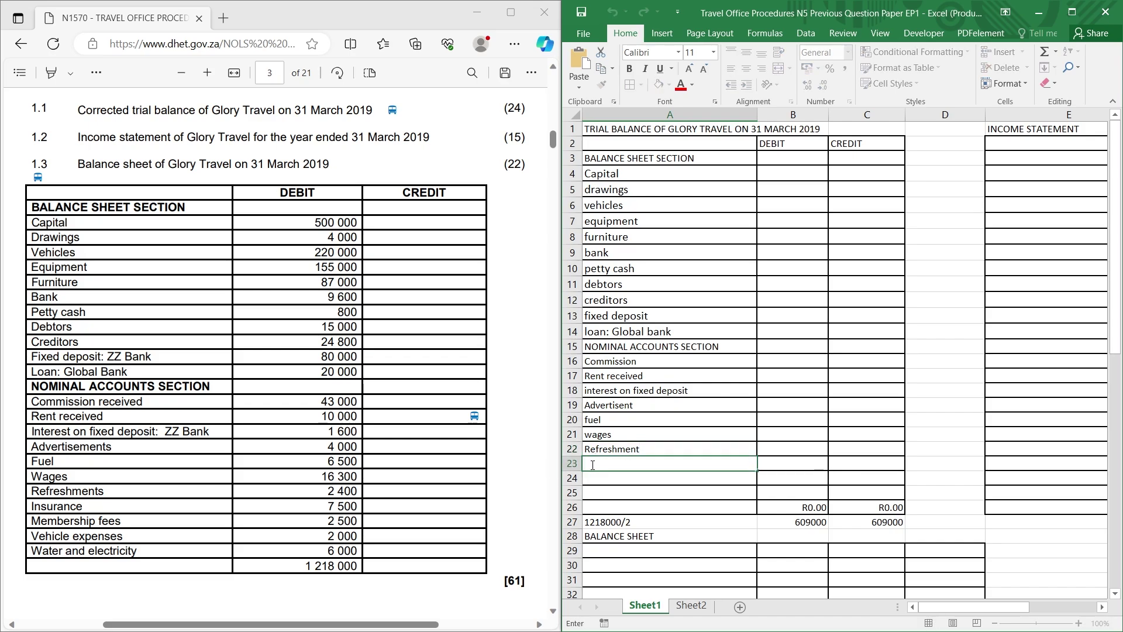
Finish the list with insurance, membership and Water and electricity.
text(insurance)
click(623, 477)
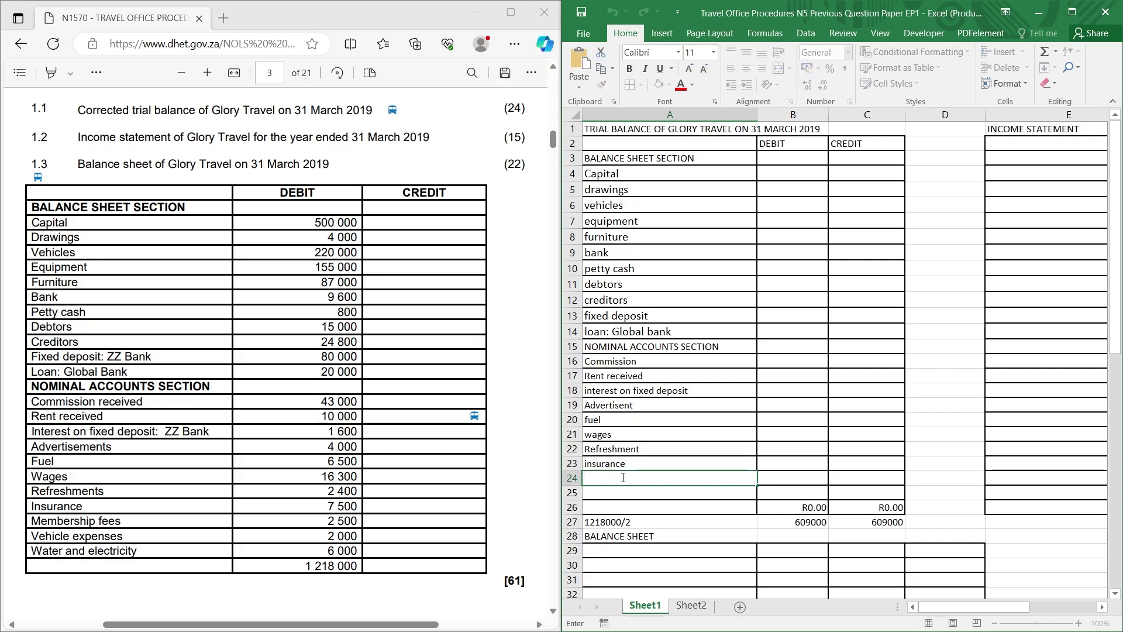
text(memmbeeership)
click(618, 497)
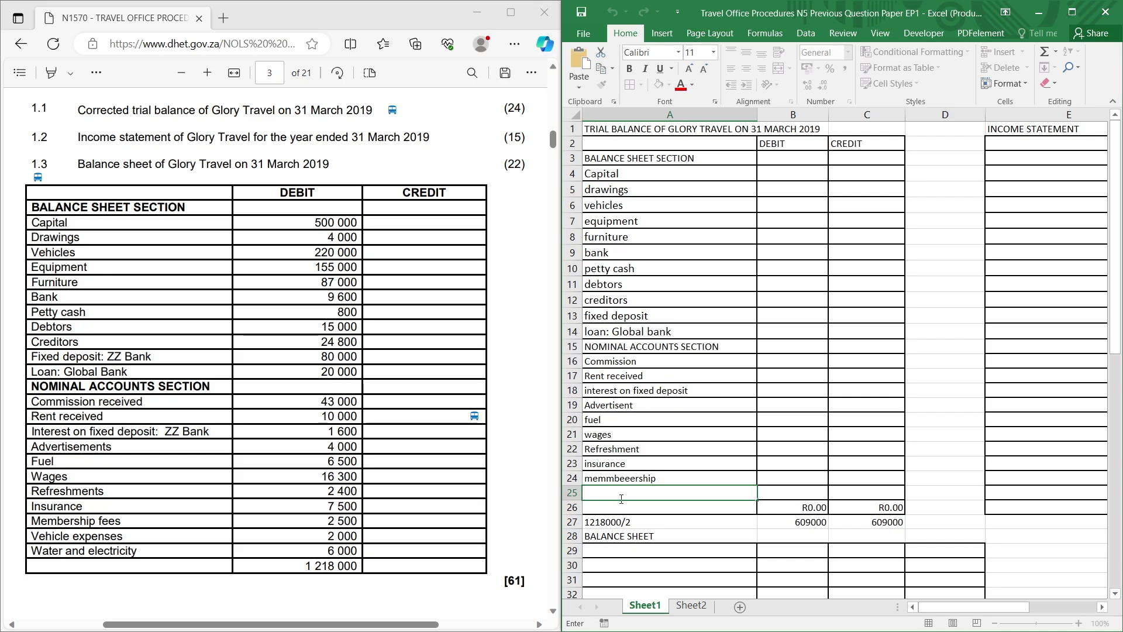
text(vw)
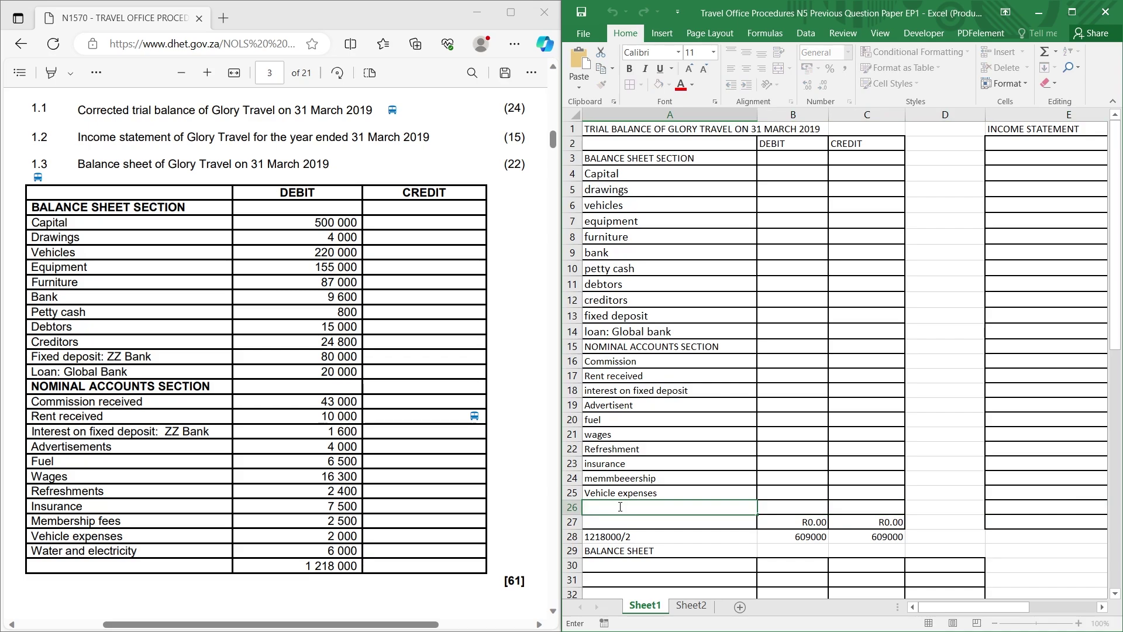
text(Water and electricity)
click(789, 253)
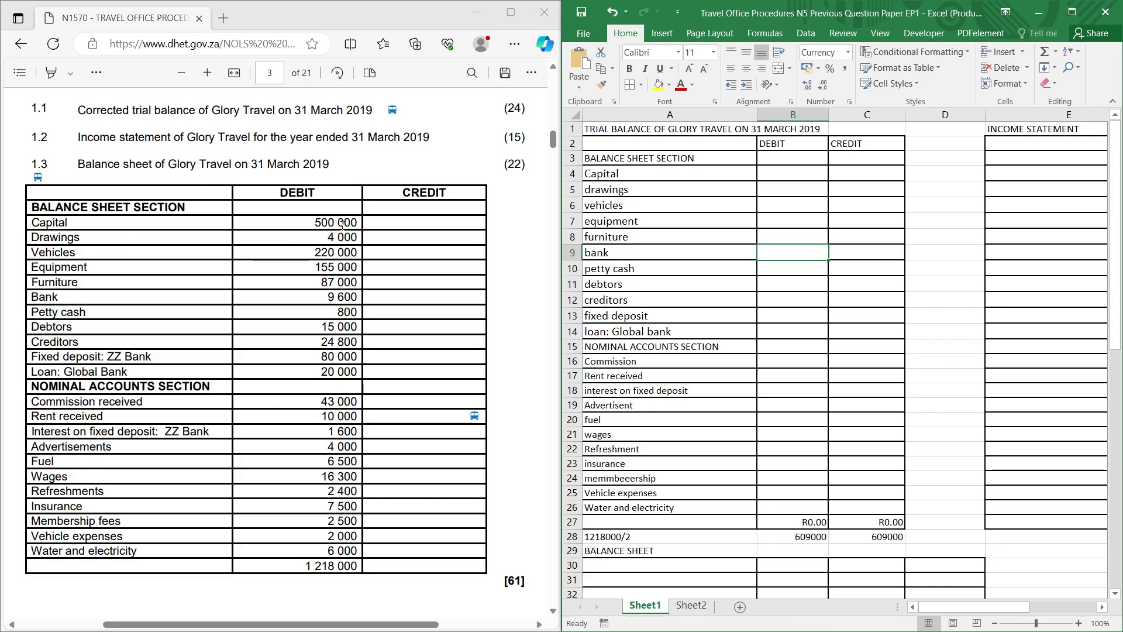
mouse_move(359, 221)
mouse_down()
mouse_move(319, 225)
mouse_move(352, 222)
mouse_up()
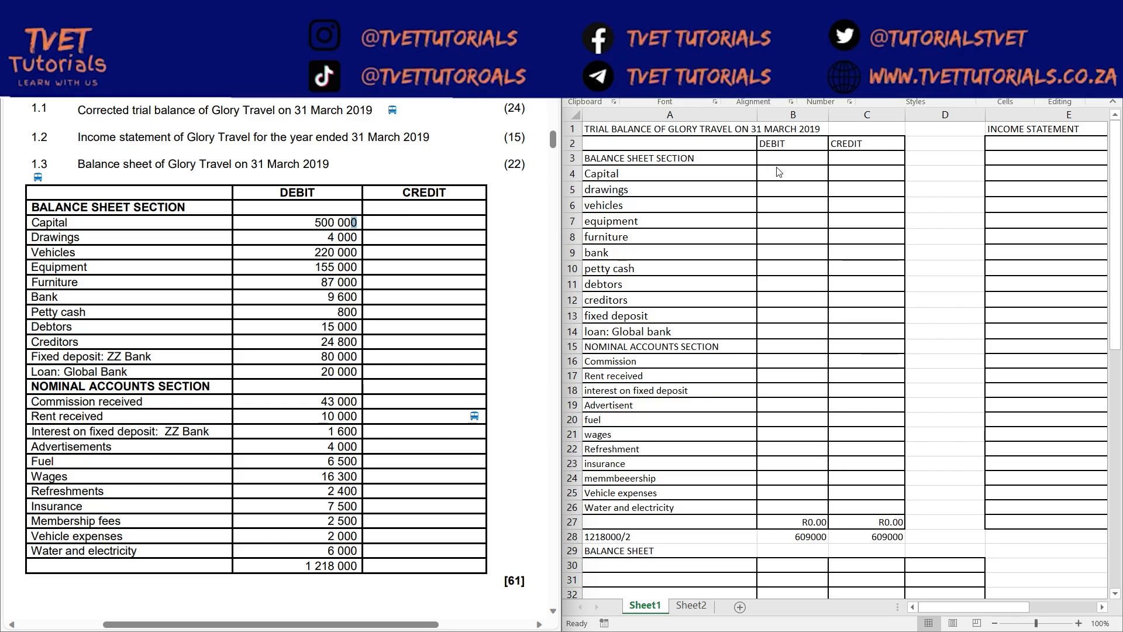
Enter credits for Capital 500000, creditors 24,800, Commission 43000 and Rent received 10000.
click(844, 173)
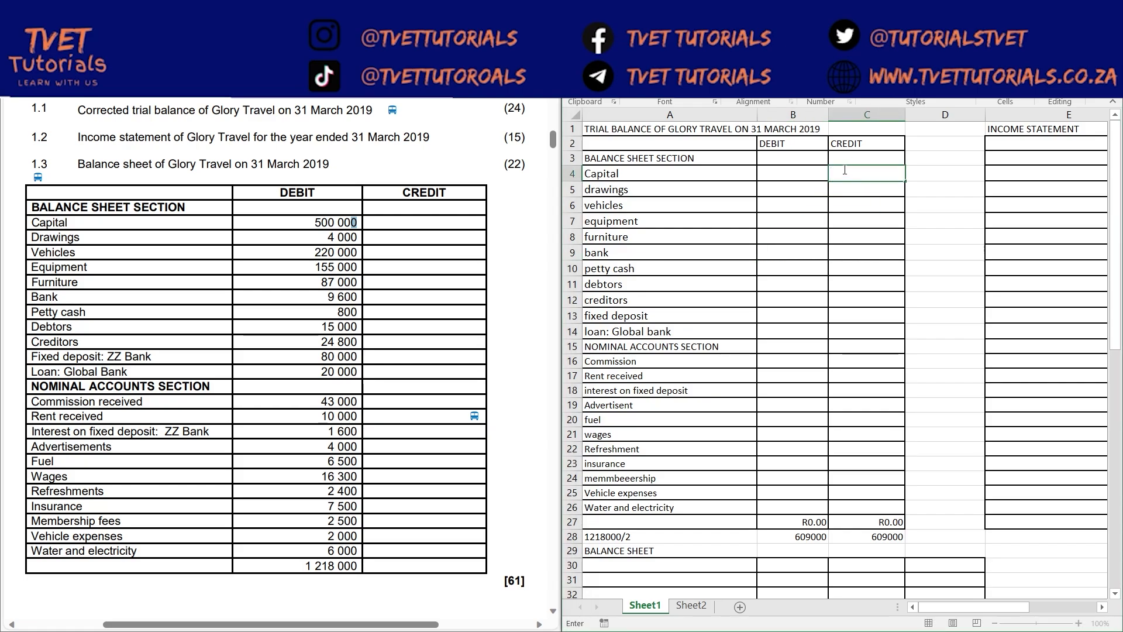
text(500000)
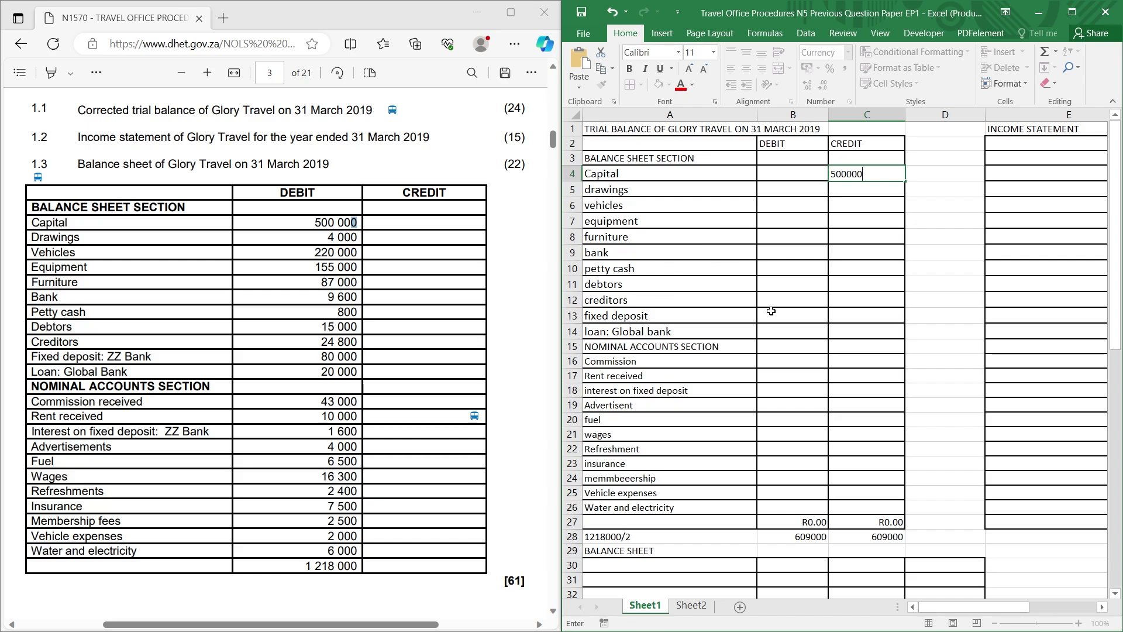
double_click(849, 302)
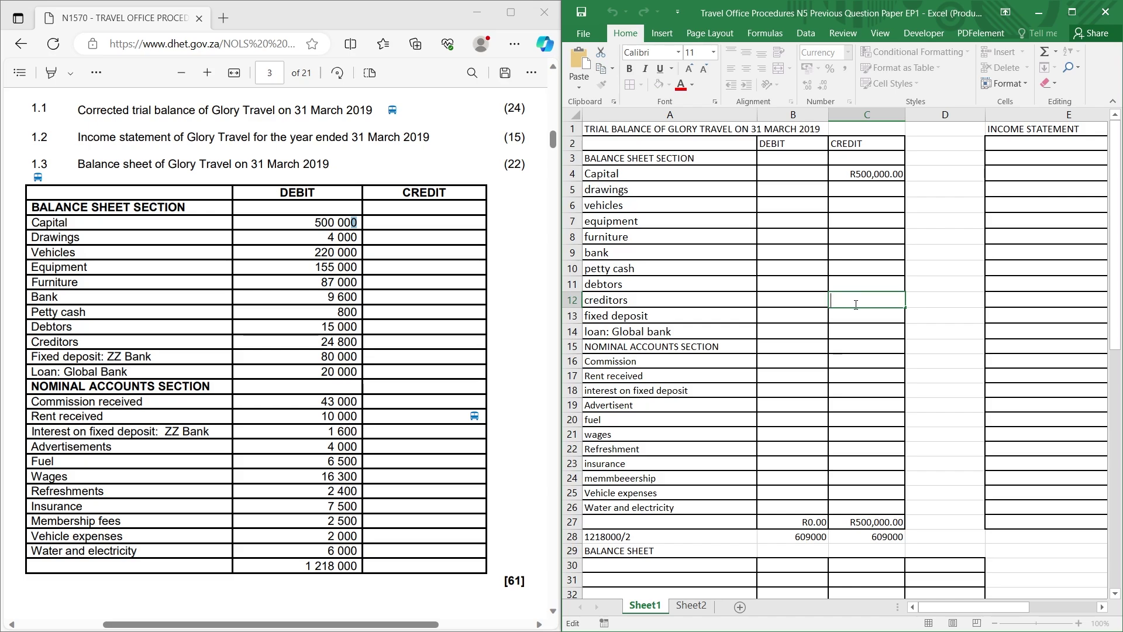
text(24,800.00)
click(851, 361)
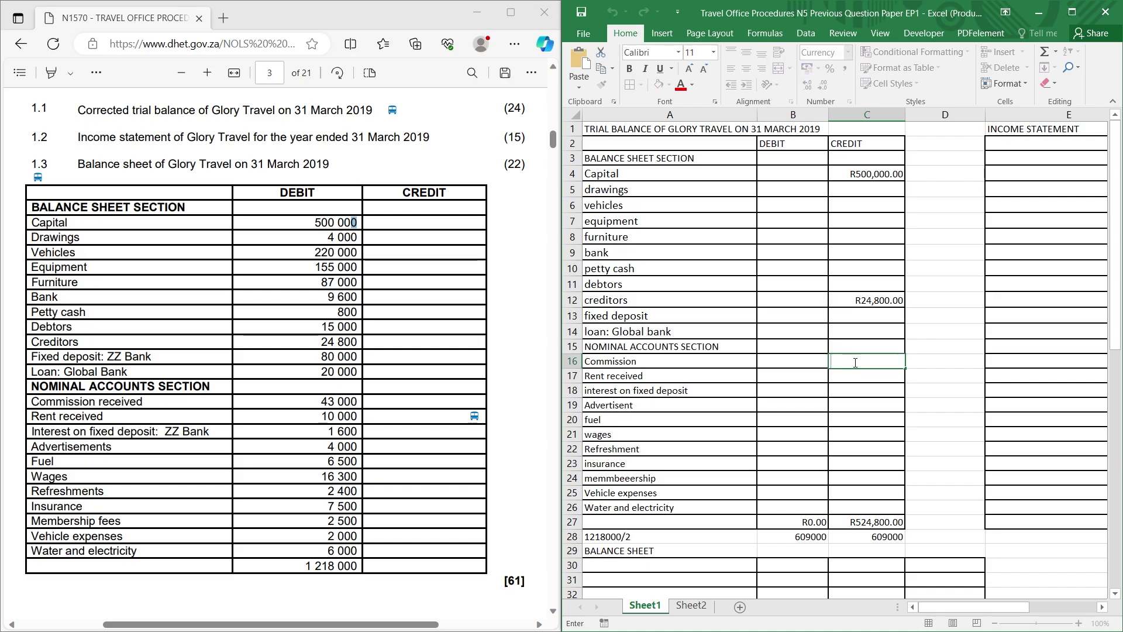
text(43000)
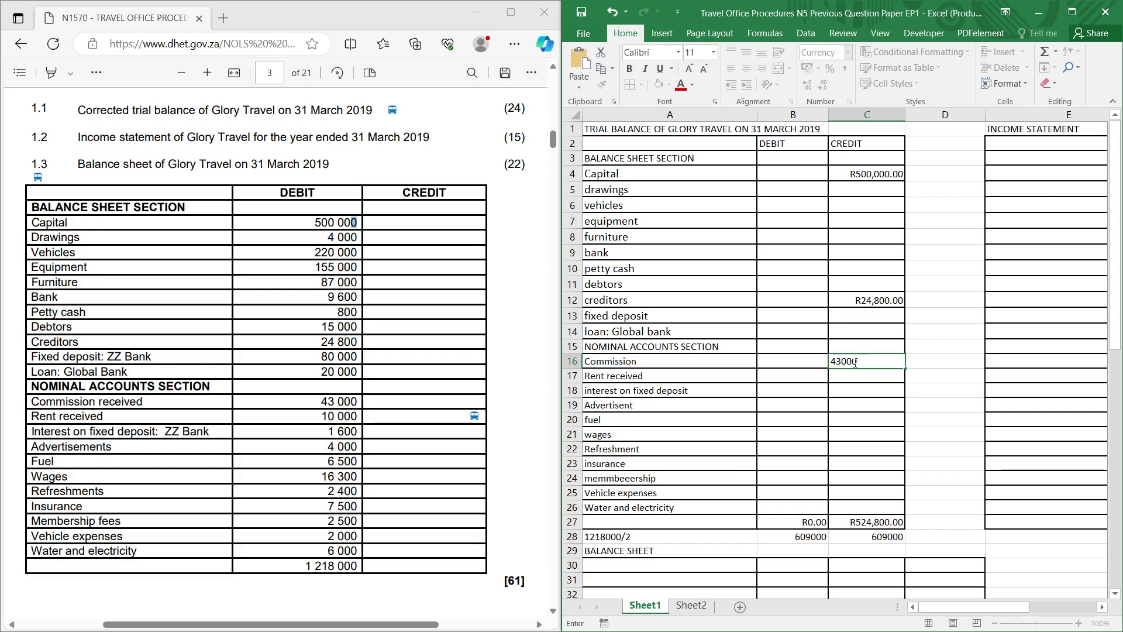
key(Return)
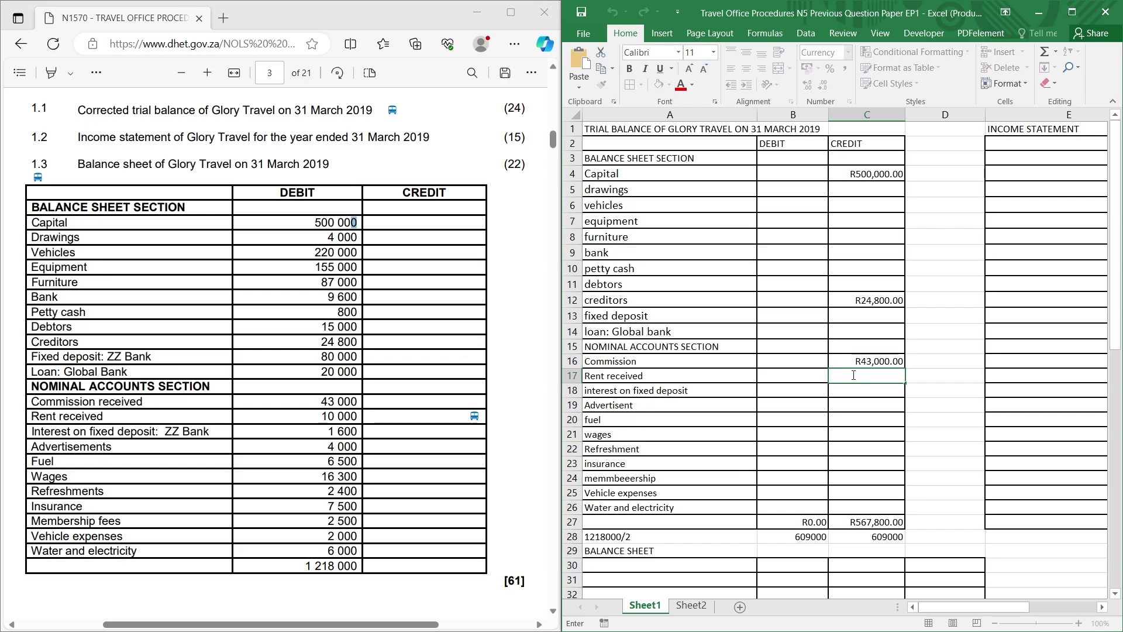
text(10000)
click(861, 423)
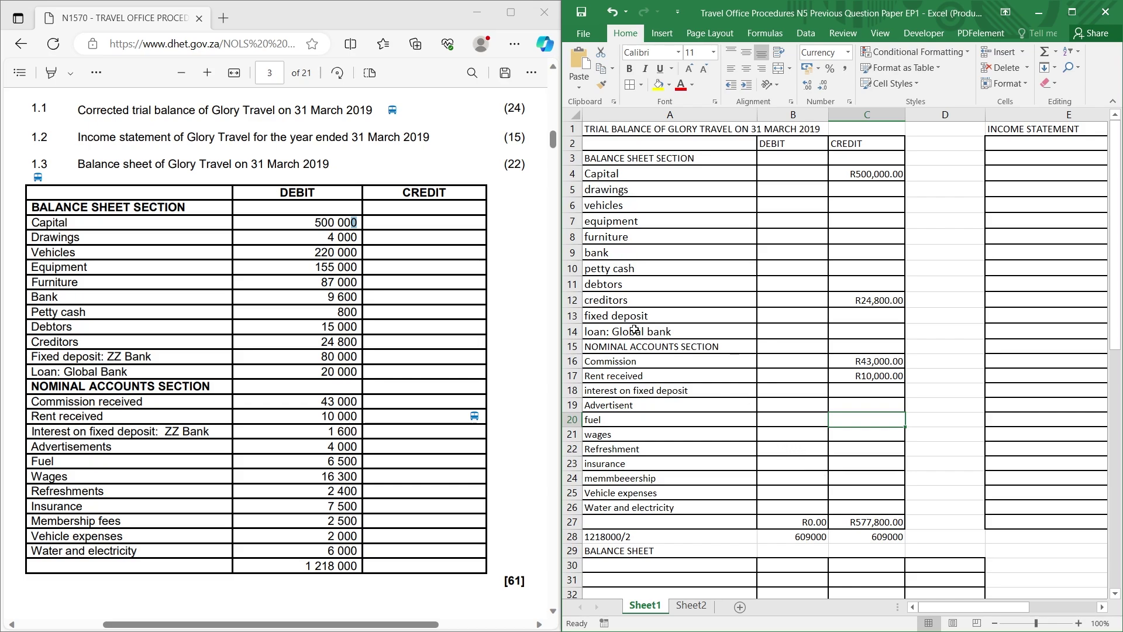
click(857, 331)
Enter credits of 20000 in C14, 9600 in C9 and 1600 in C18, totalling R609,000.00.
double_click(857, 331)
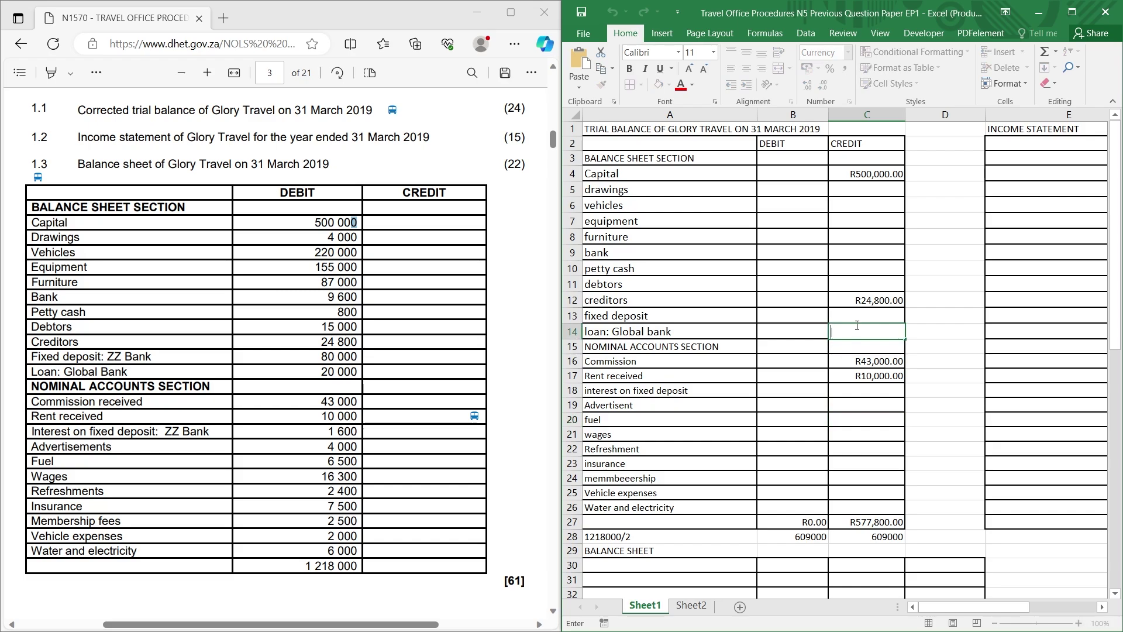
text(20000)
click(876, 448)
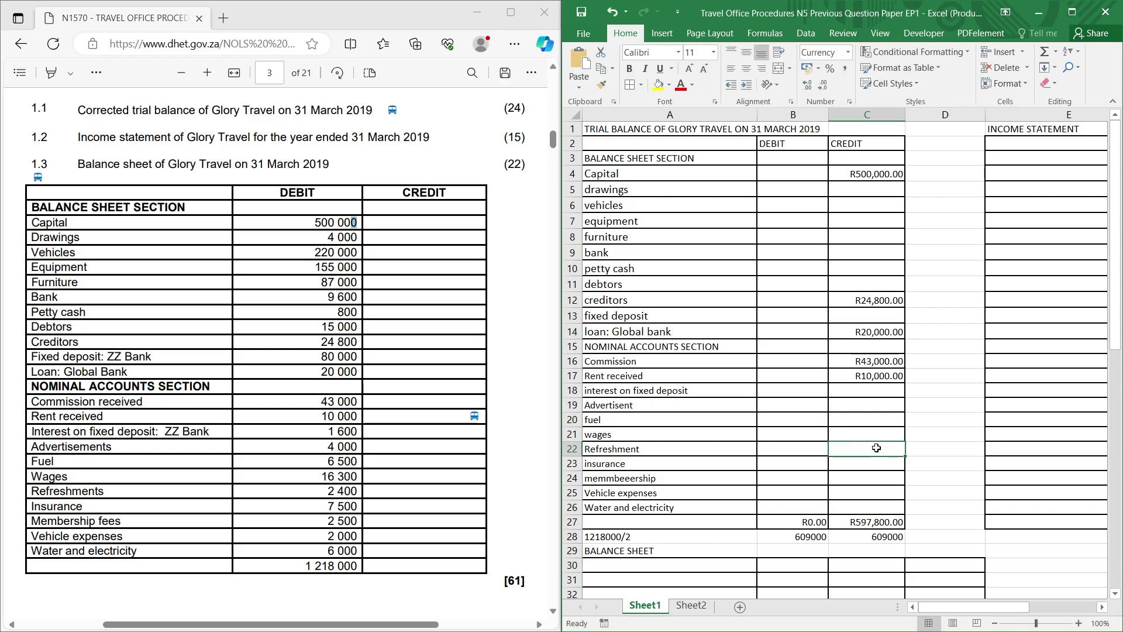
double_click(875, 254)
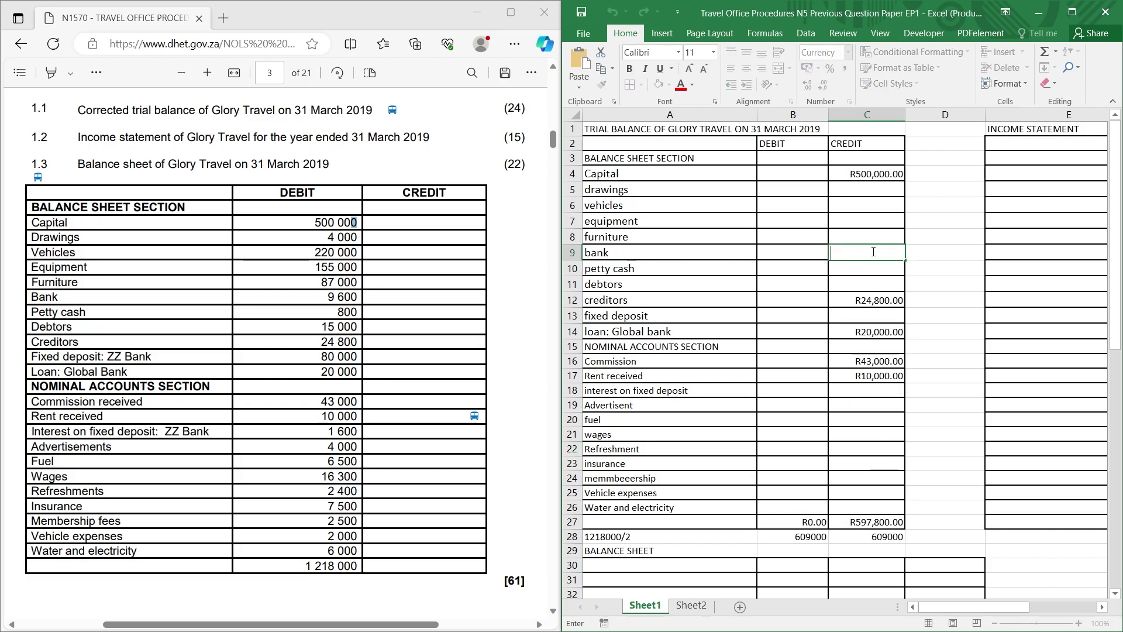
text(9600)
click(866, 463)
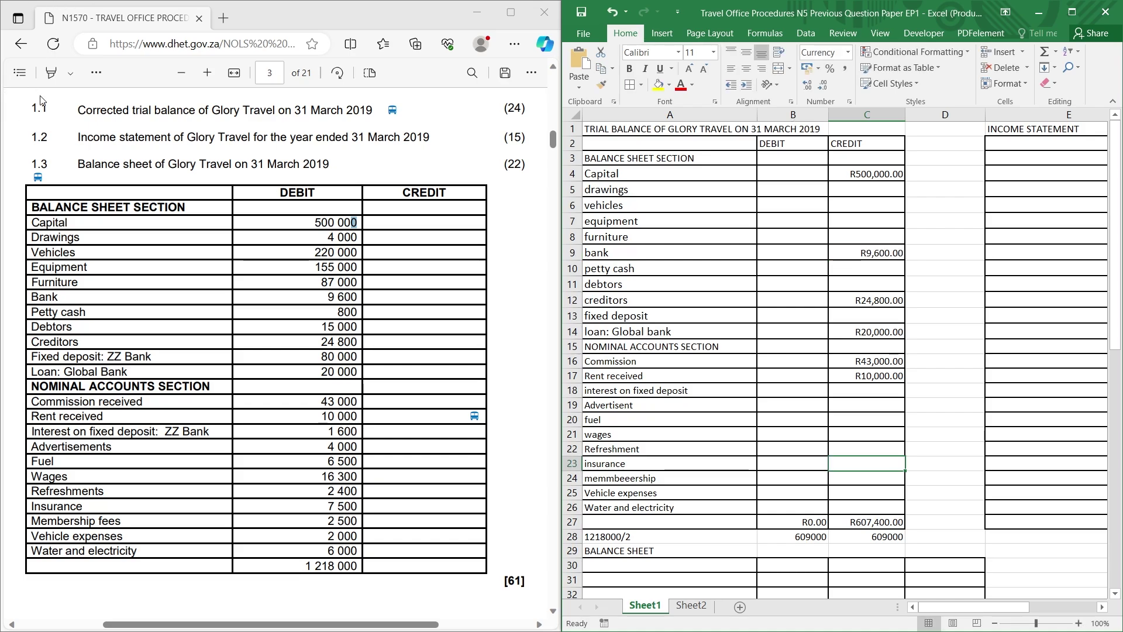
click(892, 179)
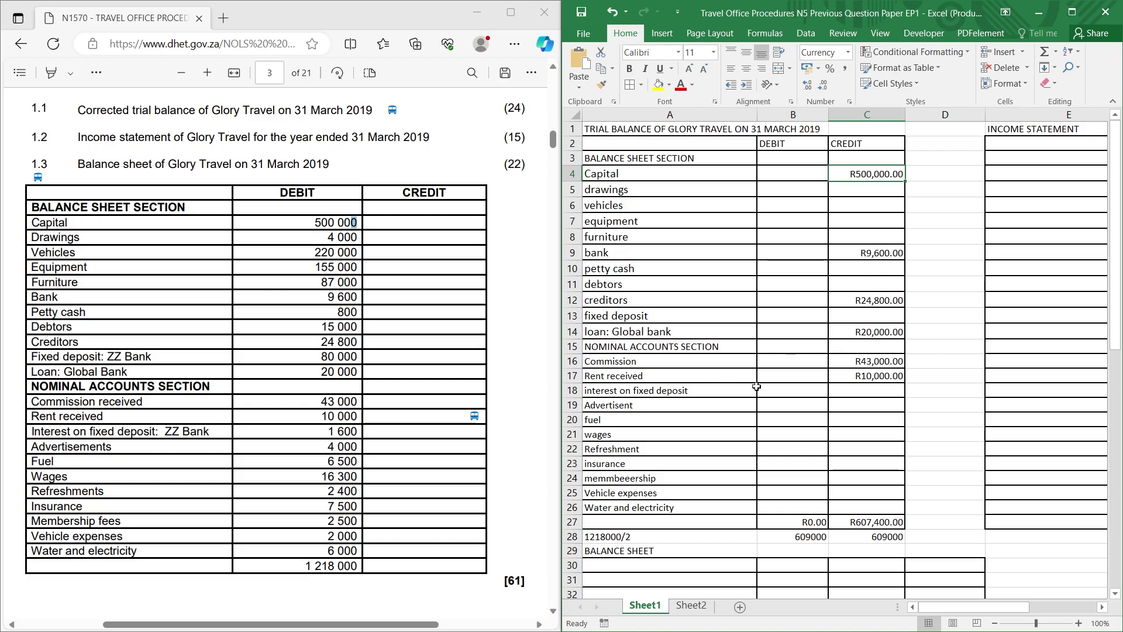
click(880, 388)
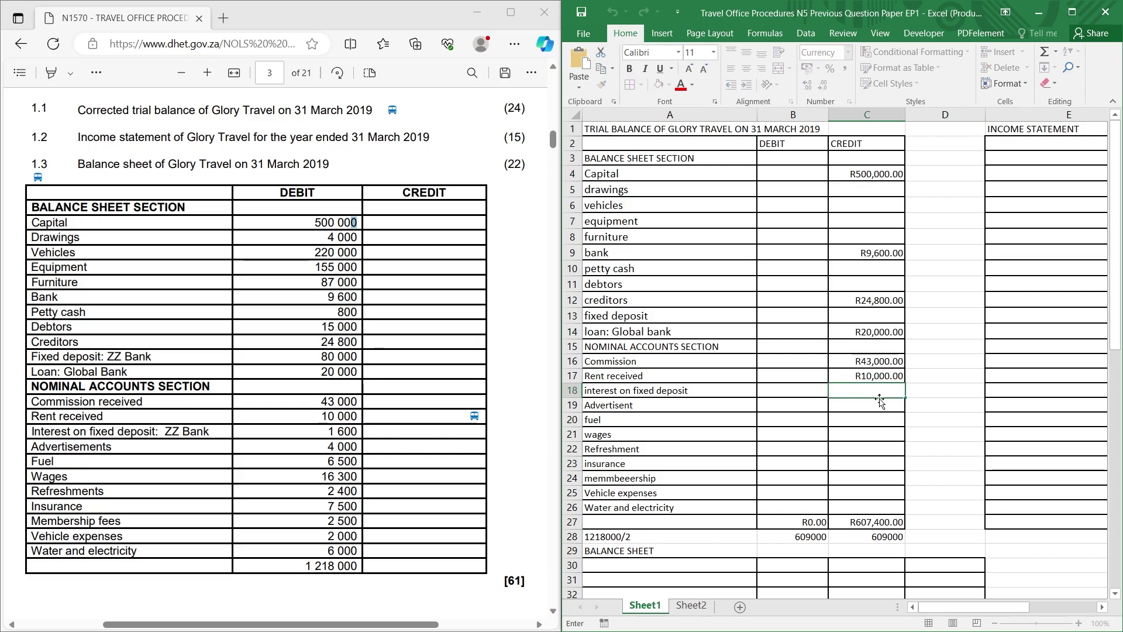
text(1600)
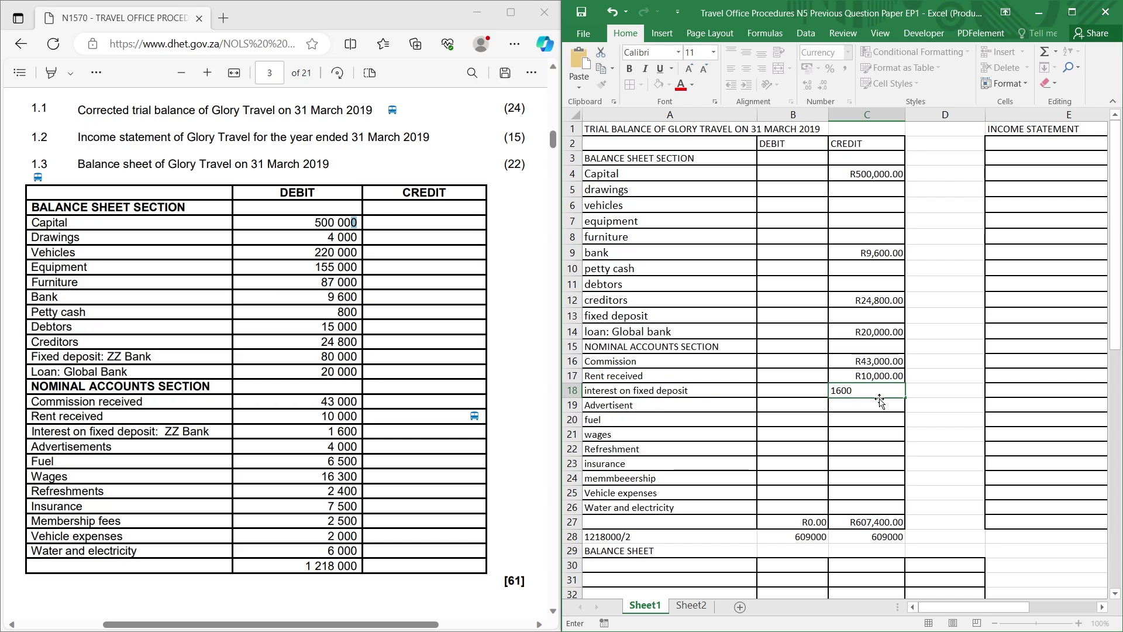
click(775, 438)
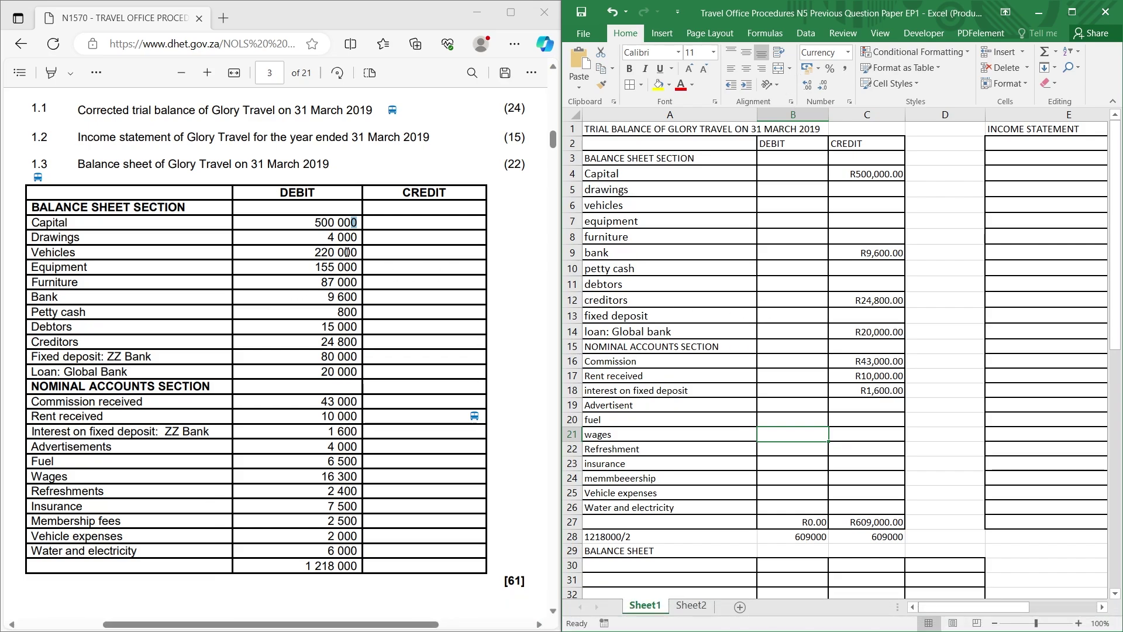
Copy the Drawings amount 4 000 from the question paper into B5.
drag(356, 237, 329, 241)
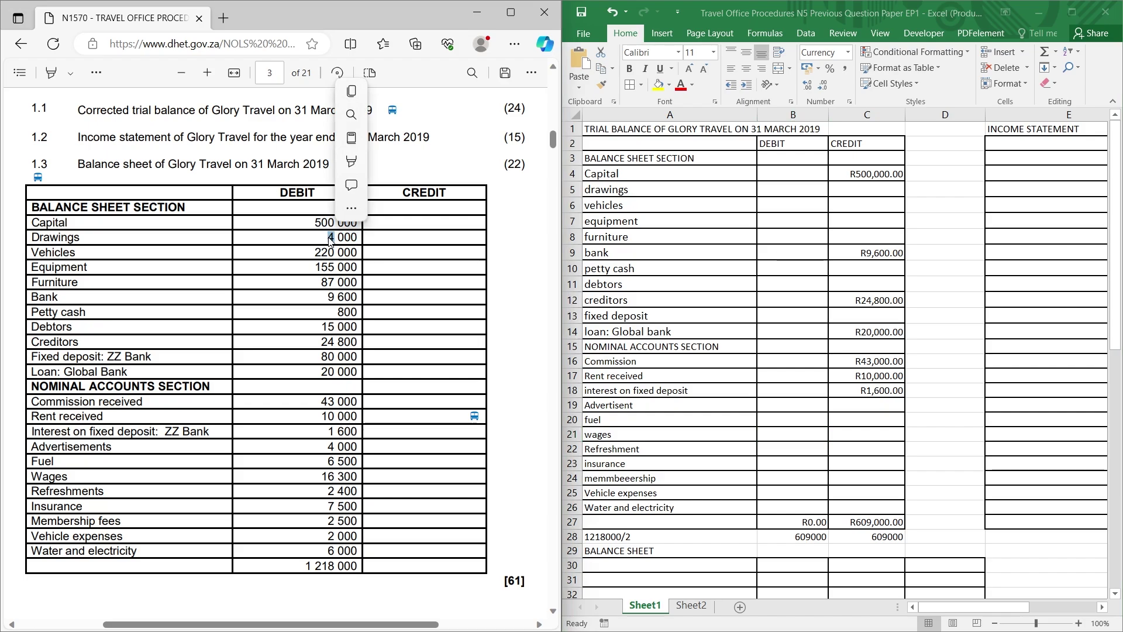
click(324, 237)
drag(326, 236, 356, 238)
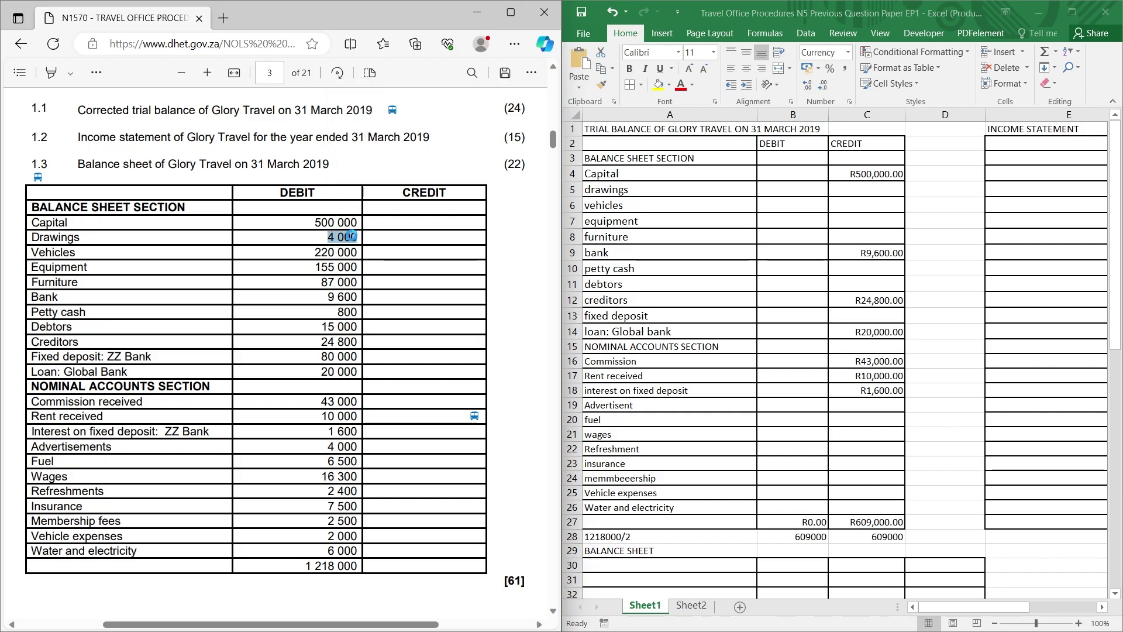
right_click(351, 235)
click(401, 296)
click(793, 190)
key(ctrl+v)
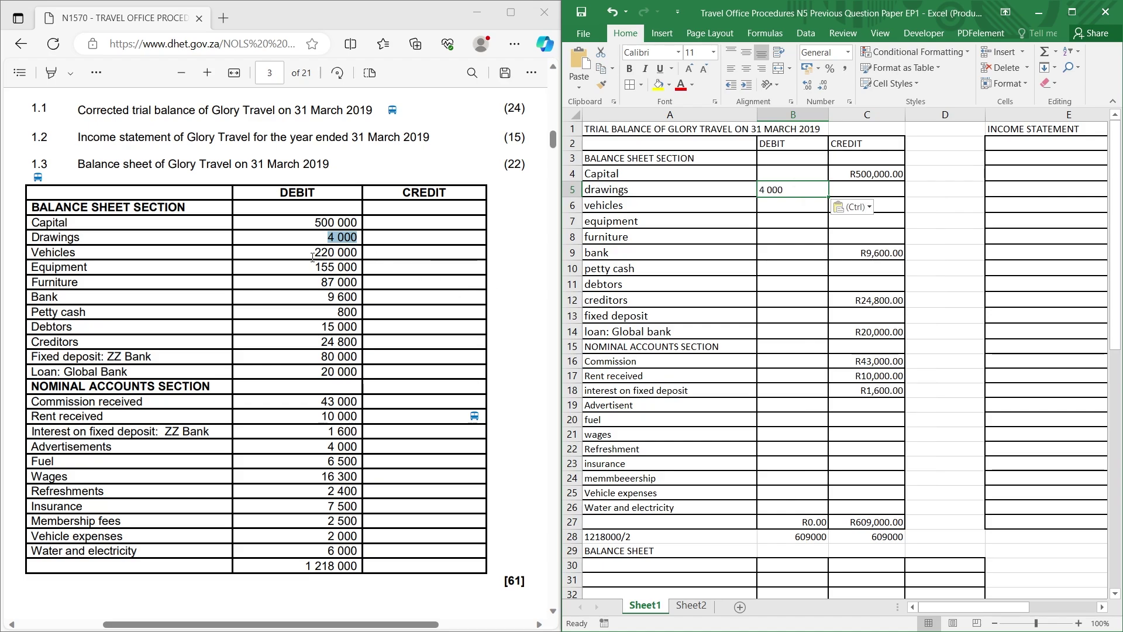
Copy the Vehicles amount 220 000 from the question paper into B6.
drag(314, 252, 353, 252)
right_click(351, 255)
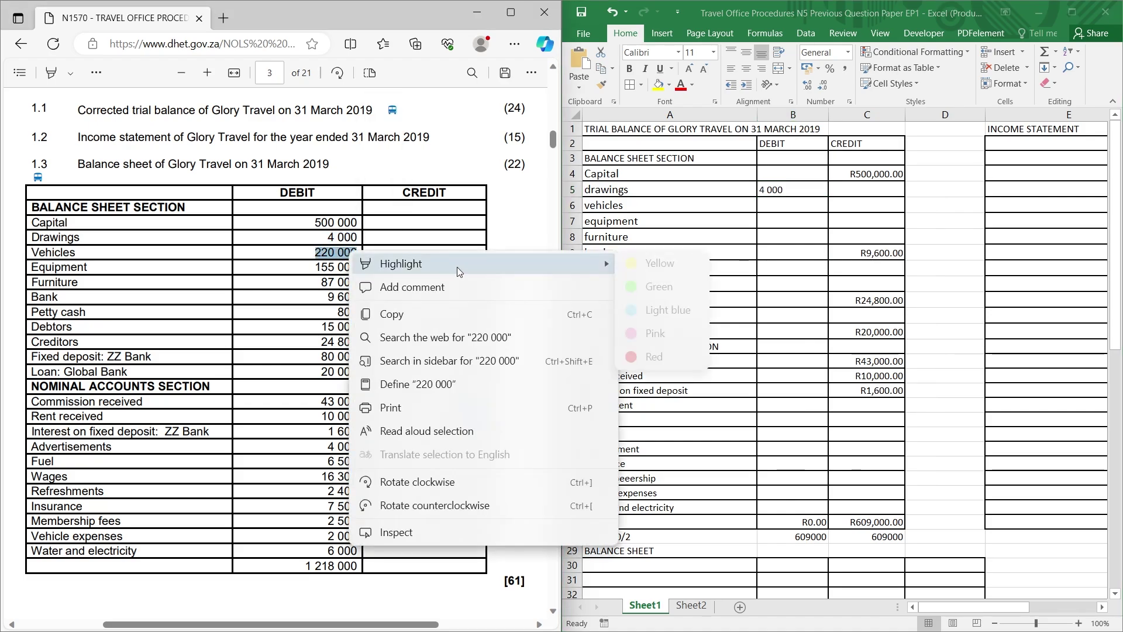
click(404, 316)
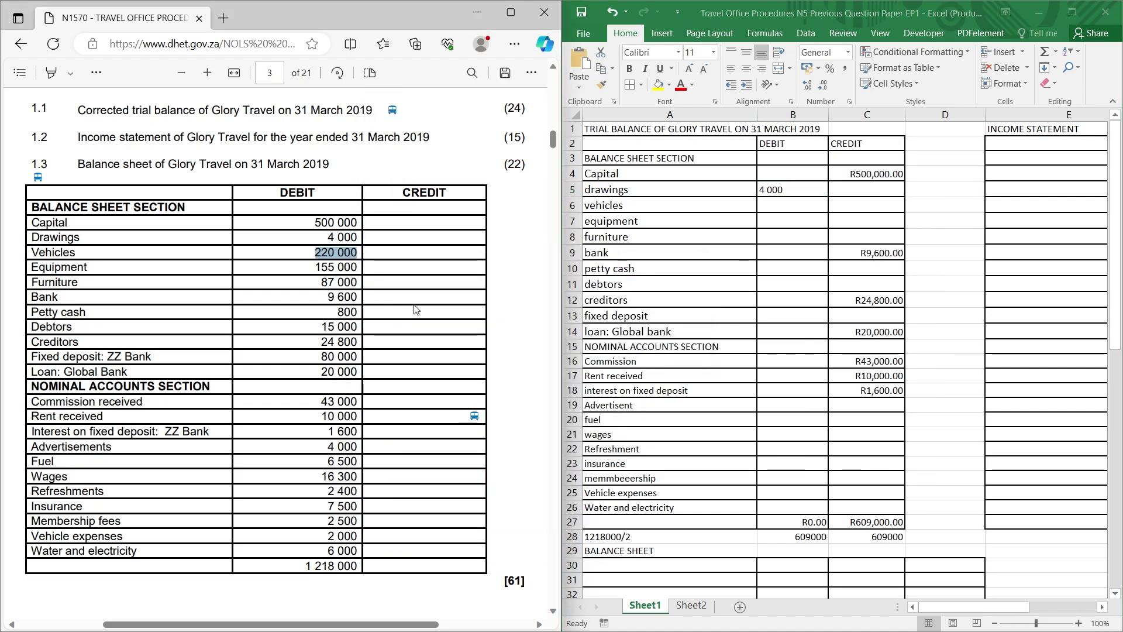
click(772, 208)
right_click(772, 209)
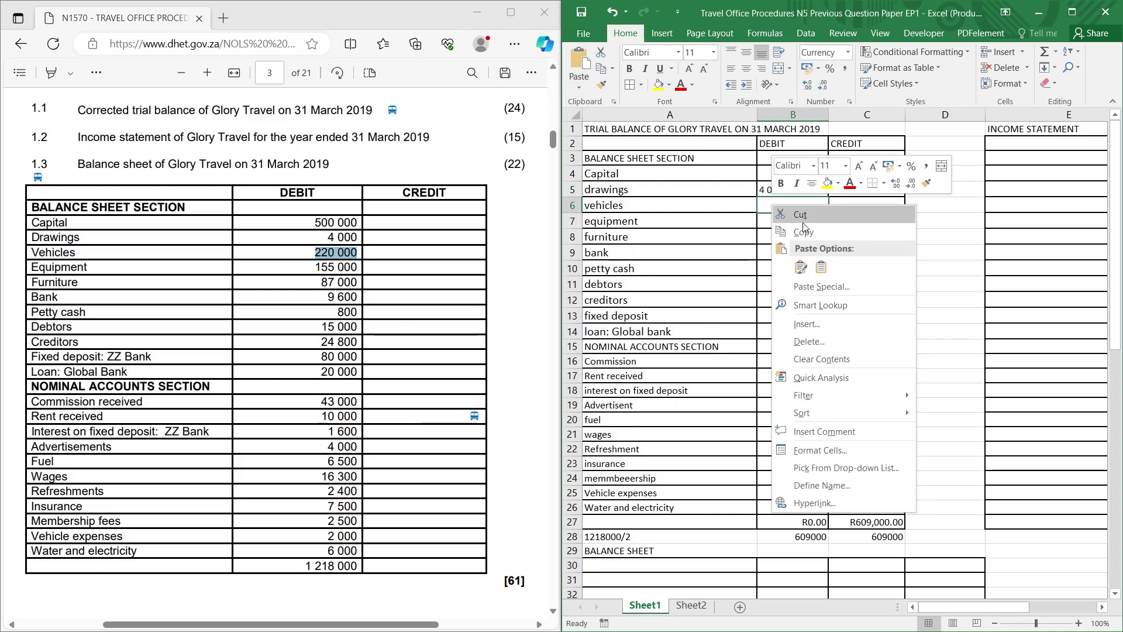
click(802, 259)
Enter equipment 155000 in B7, retype vehicles 220000, and fix drawings as 4000.
click(787, 221)
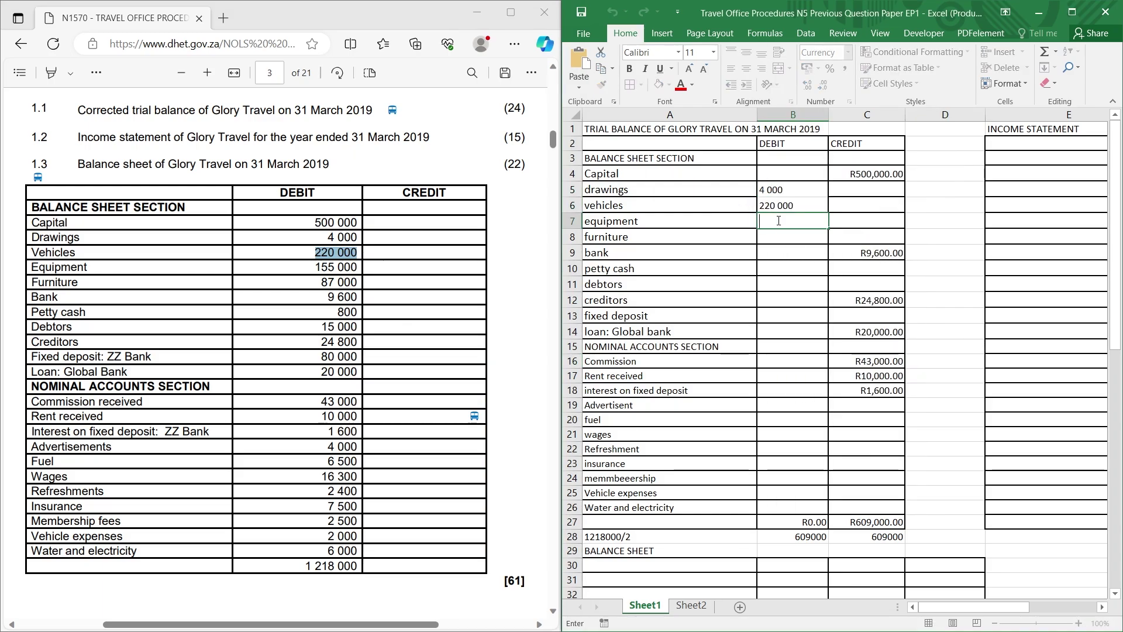
text(155)
text(000)
key(Return)
click(800, 208)
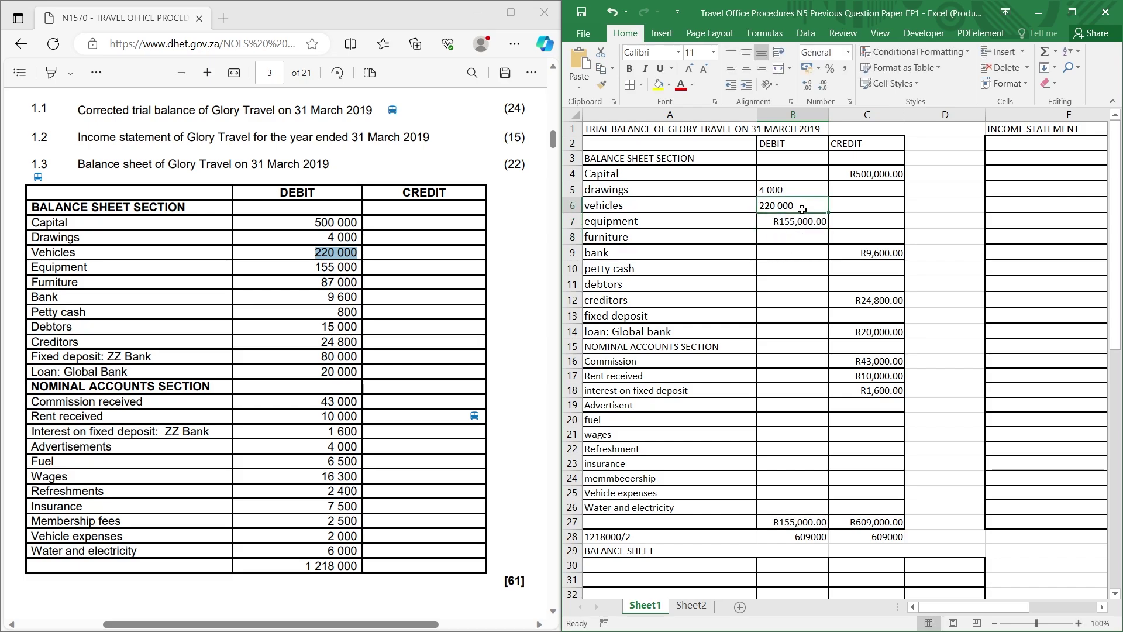
text(22)
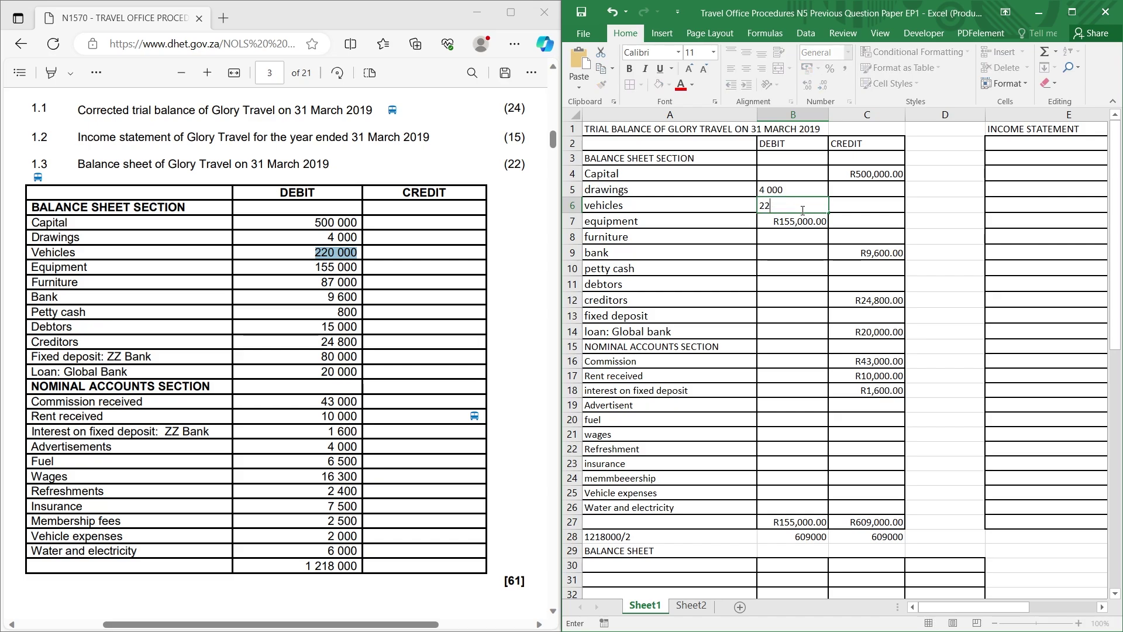
text(0000)
click(816, 336)
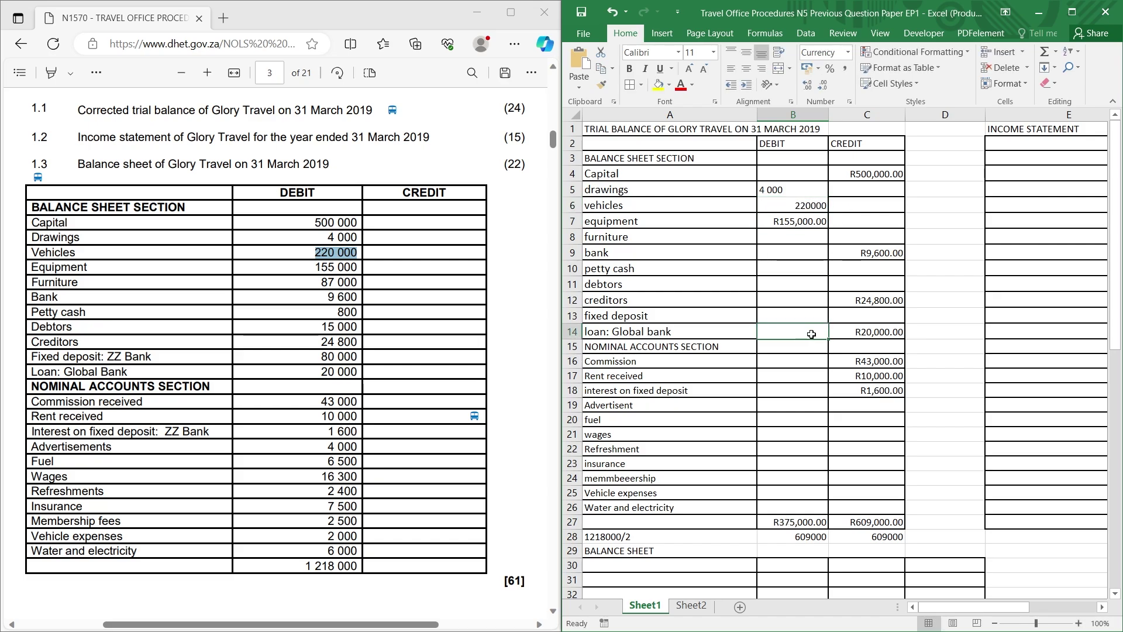
key(Up)
key(Up)
key(Up)
key(Up)
key(Up)
key(Up)
click(809, 186)
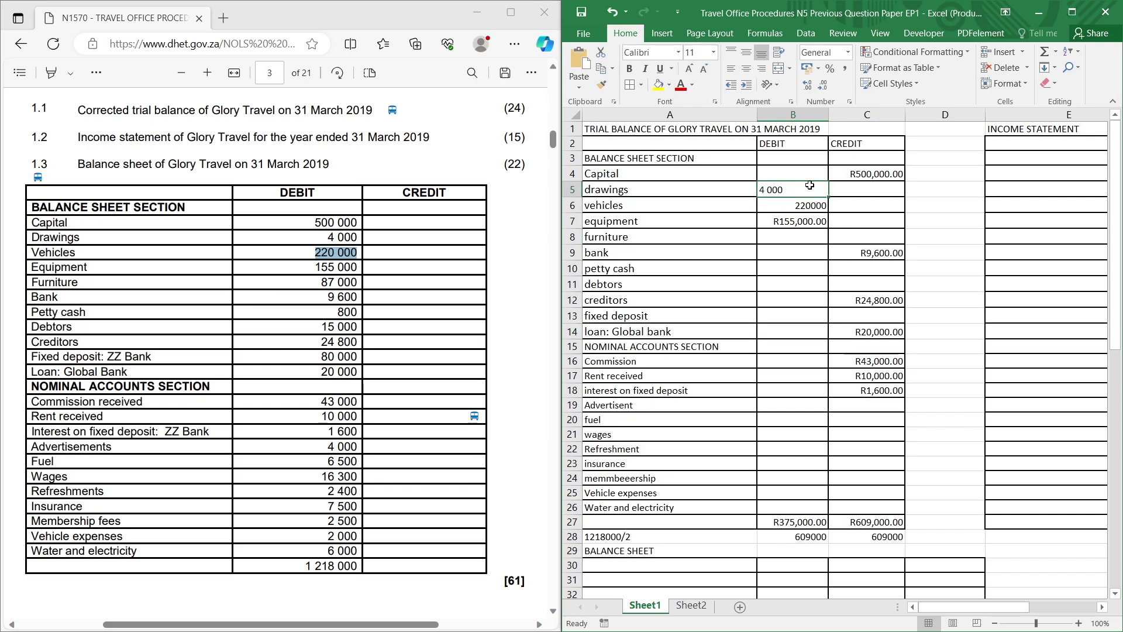
click(795, 390)
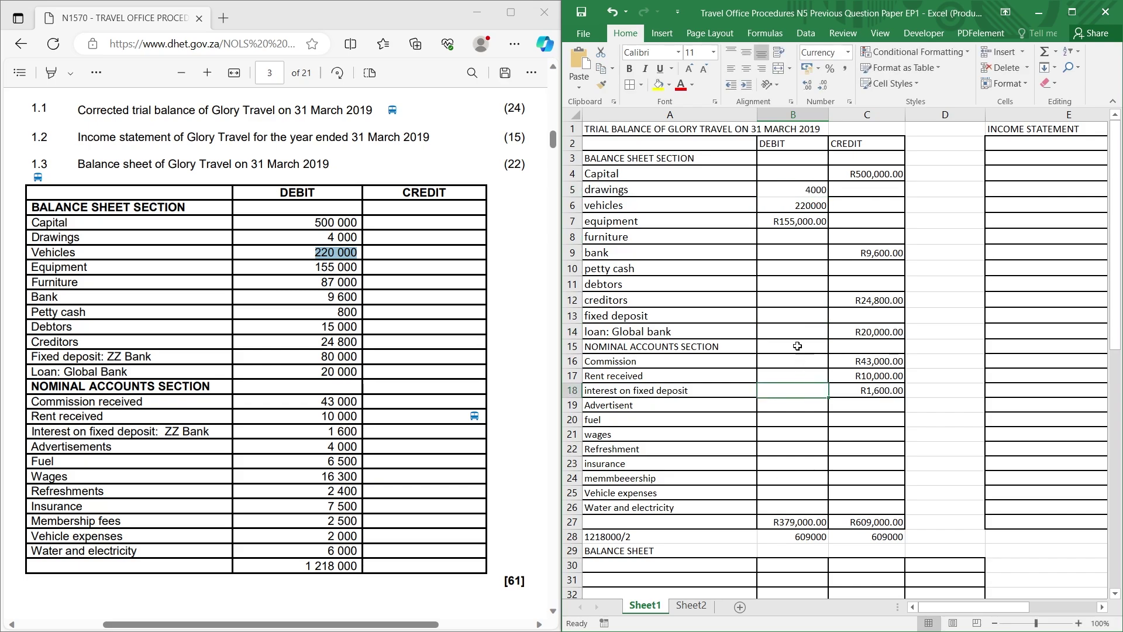
Enter furniture 87000, petty cash 800 and debtors 15000, skipping the bank row.
click(809, 239)
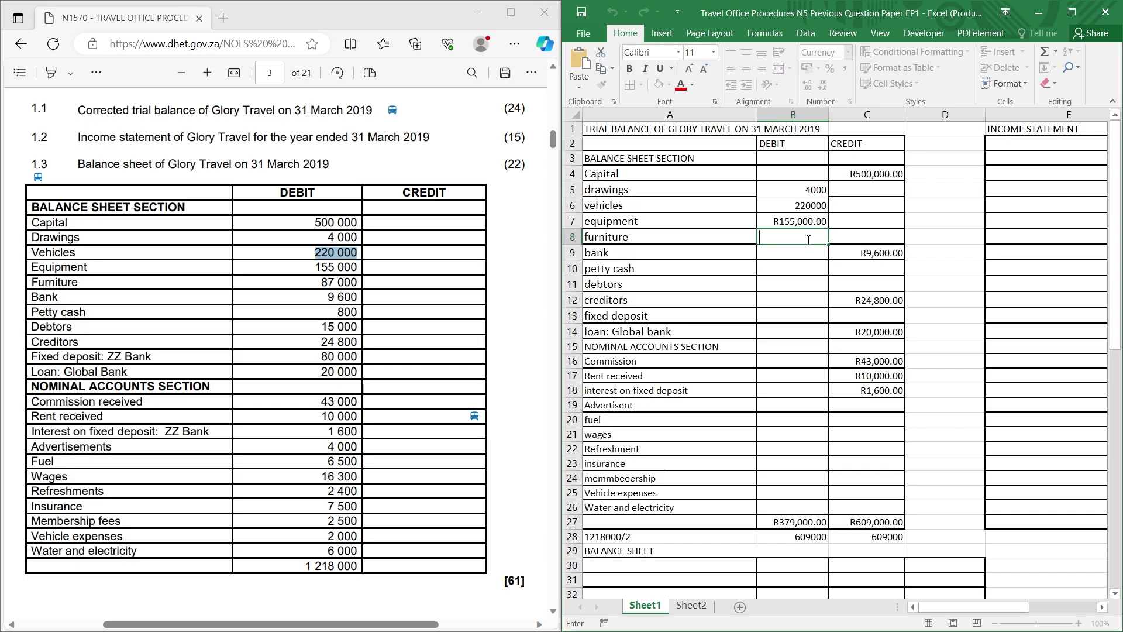
text(87000)
key(Return)
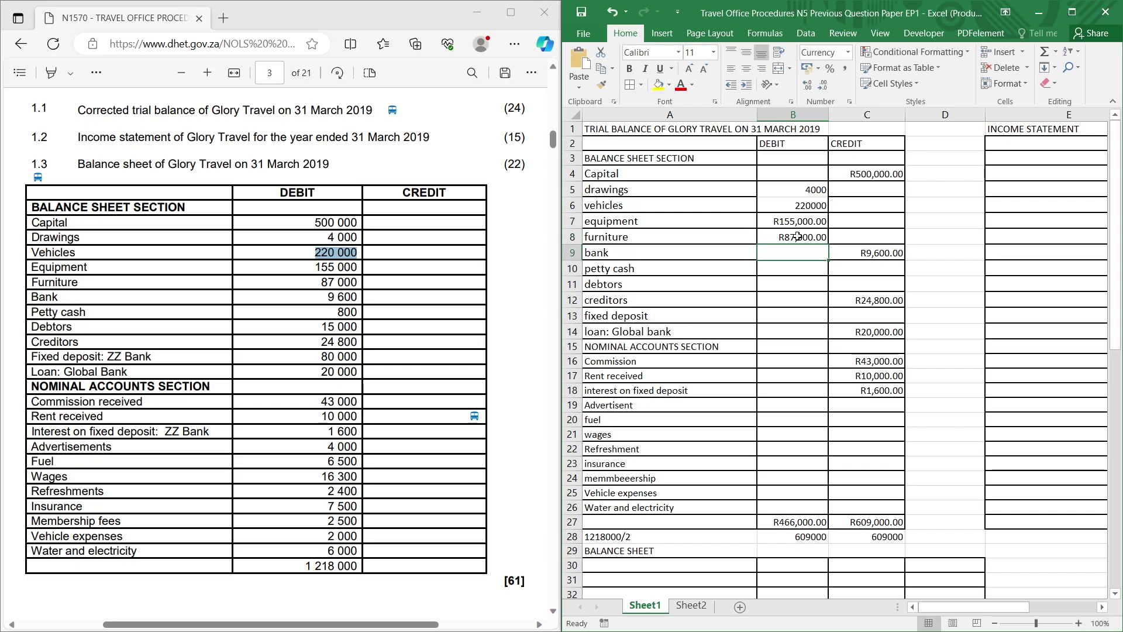
key(Down)
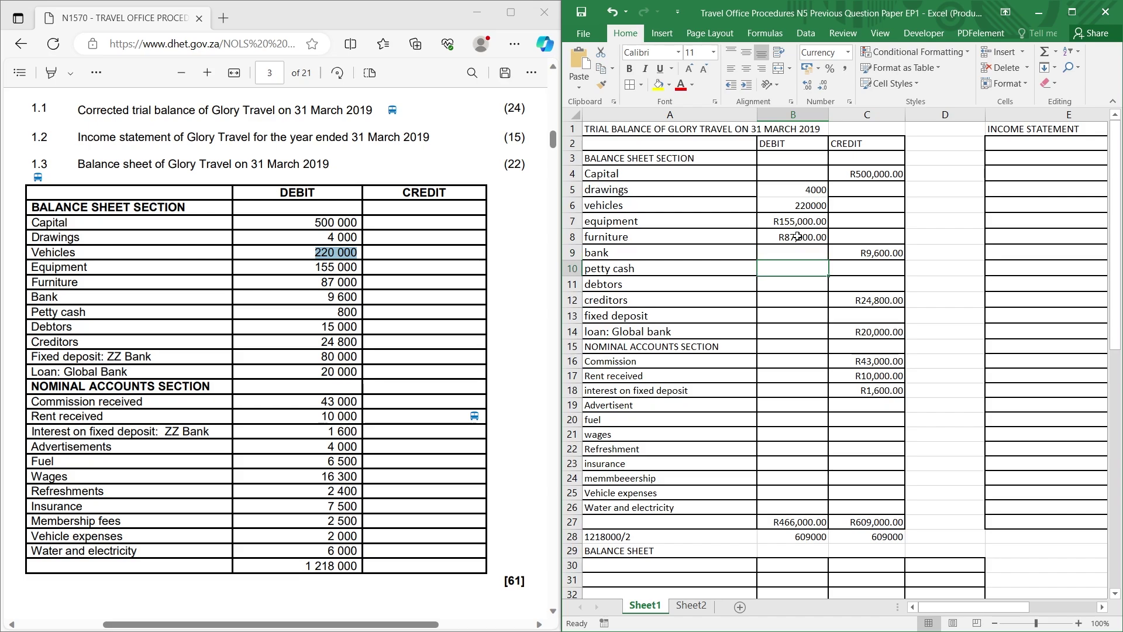
text(800)
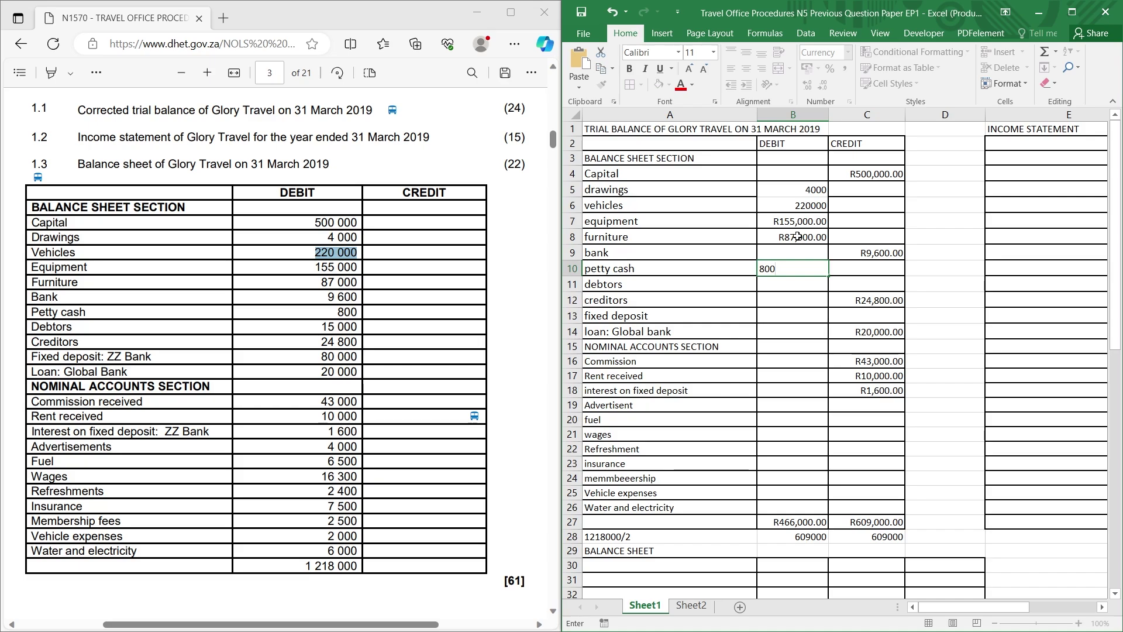
key(Return)
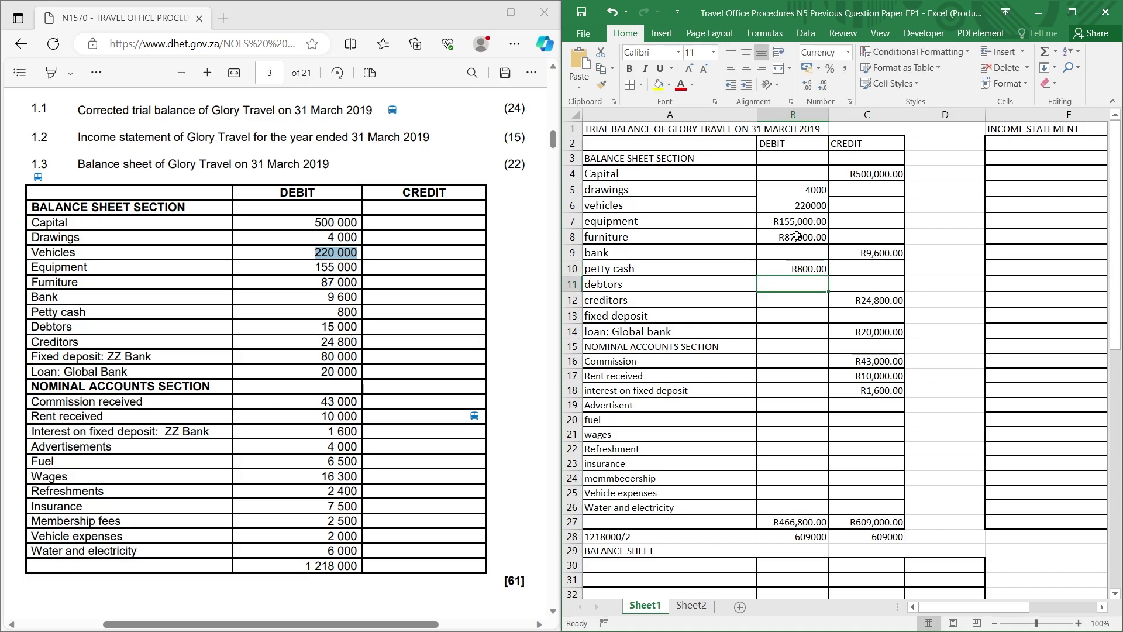
text(15000)
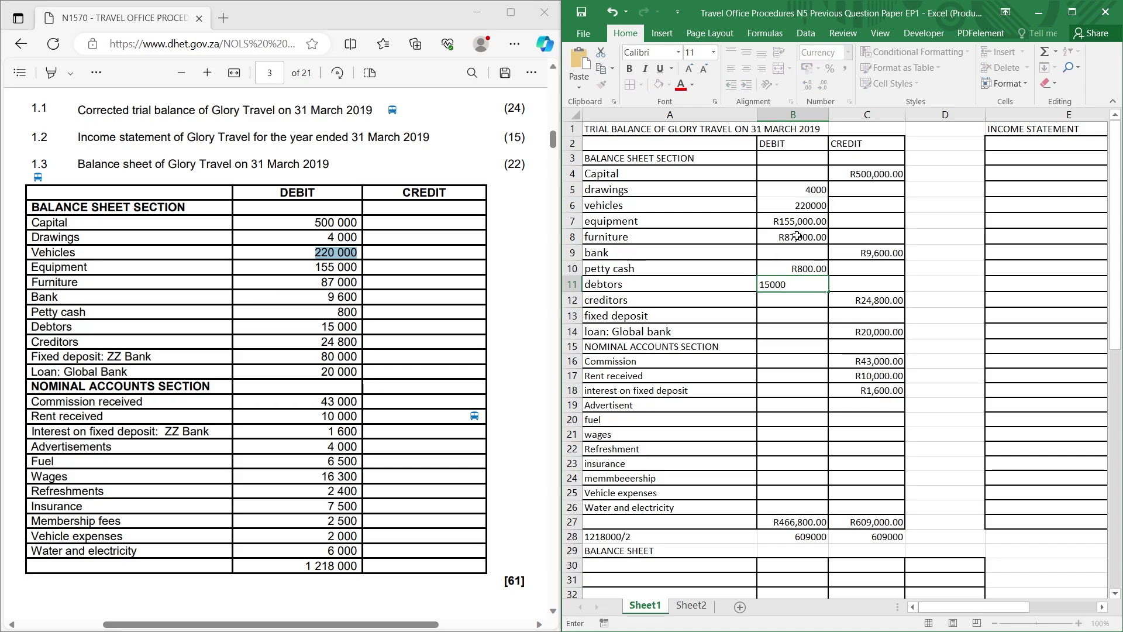
key(Return)
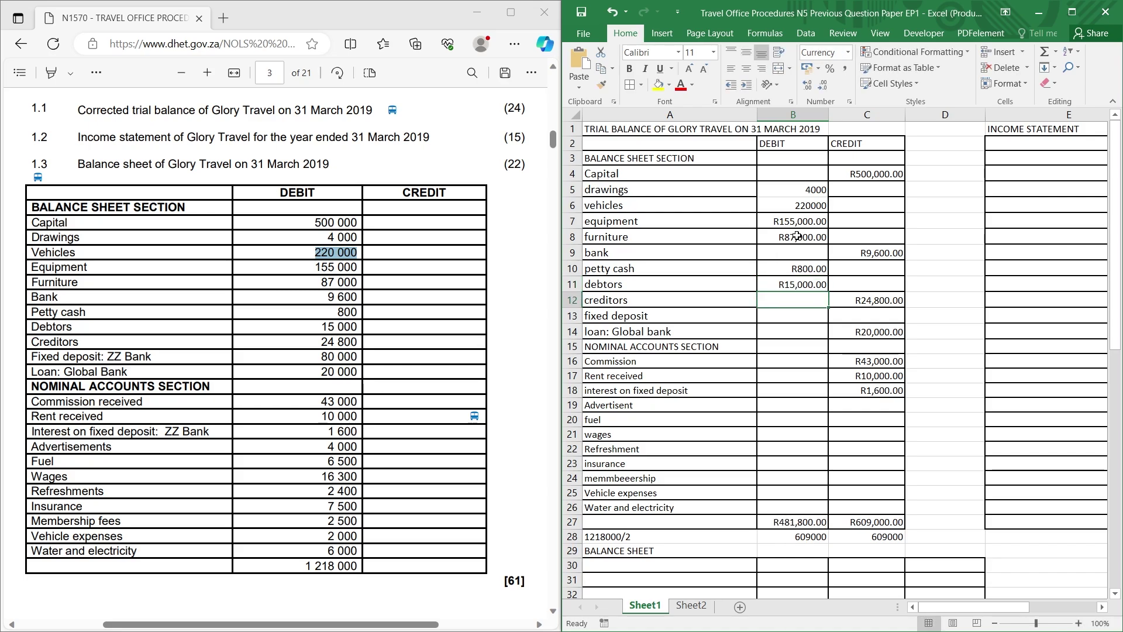
Enter fixed deposit 80000, advertisements 4000, fuel 6500 and wages 16300.
key(Return)
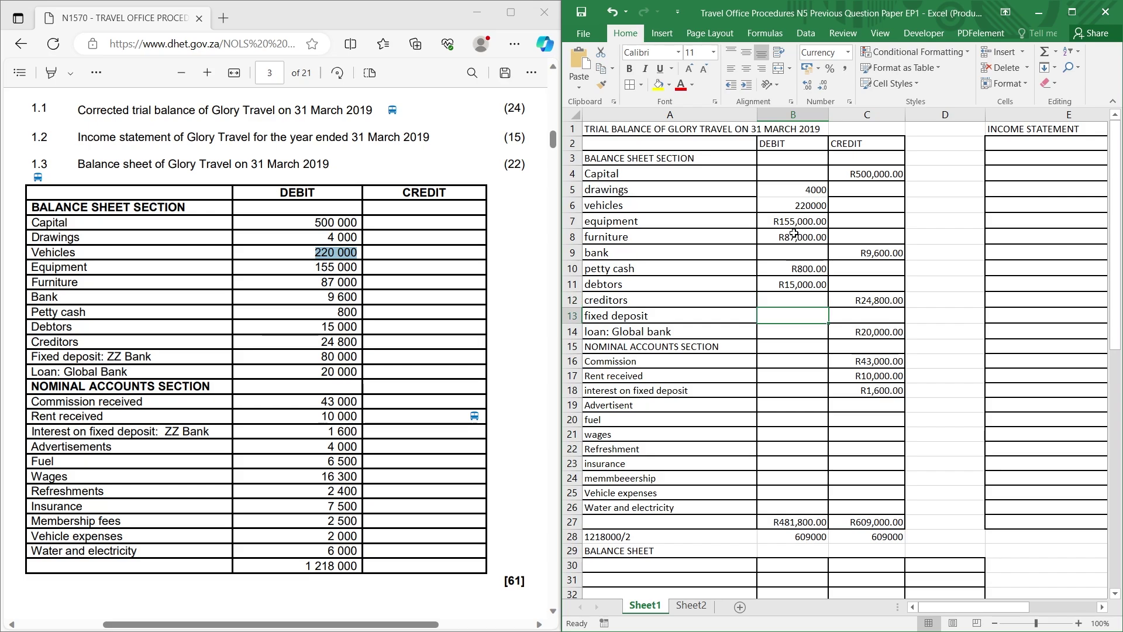
text(80000)
key(Return)
key(Return)
key(Return)
key(Return)
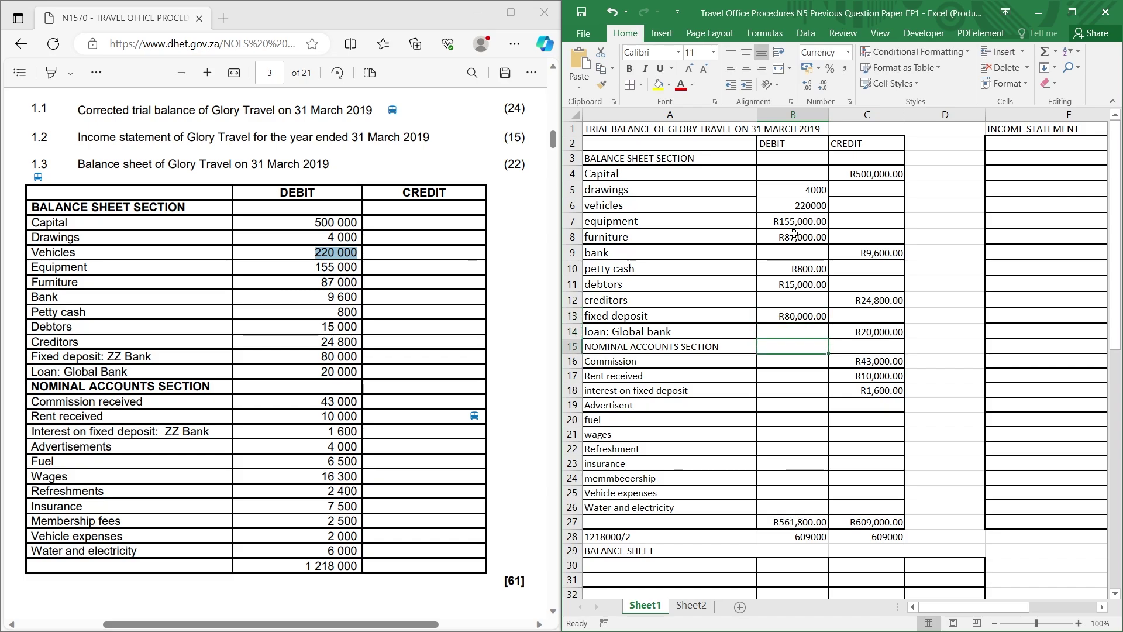
key(Return)
key(Return)
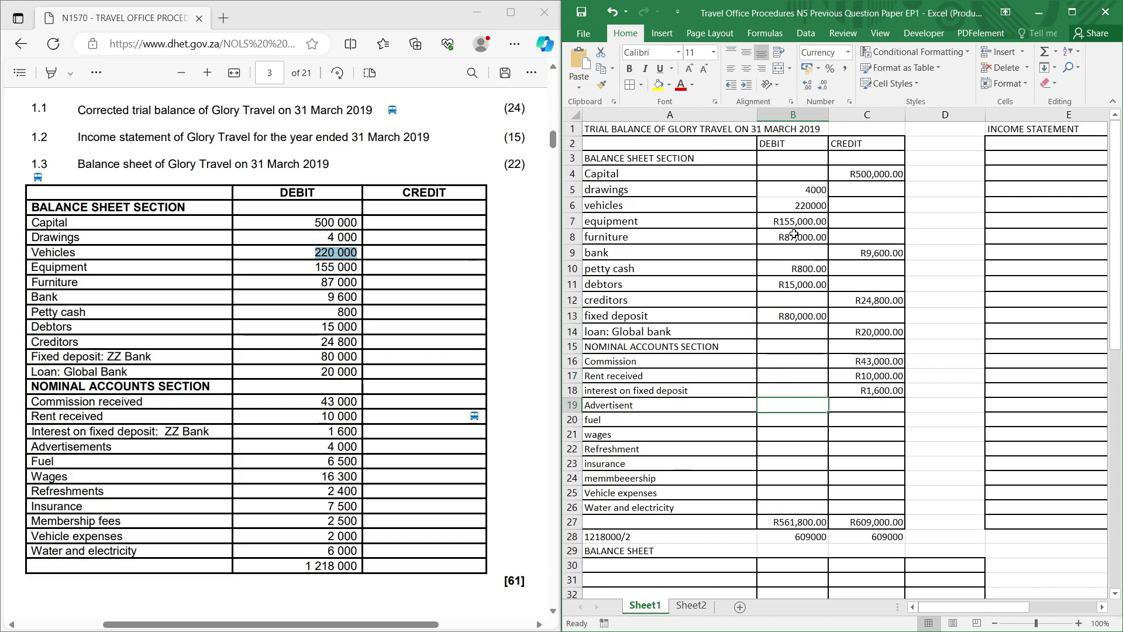
text(4000)
key(Return)
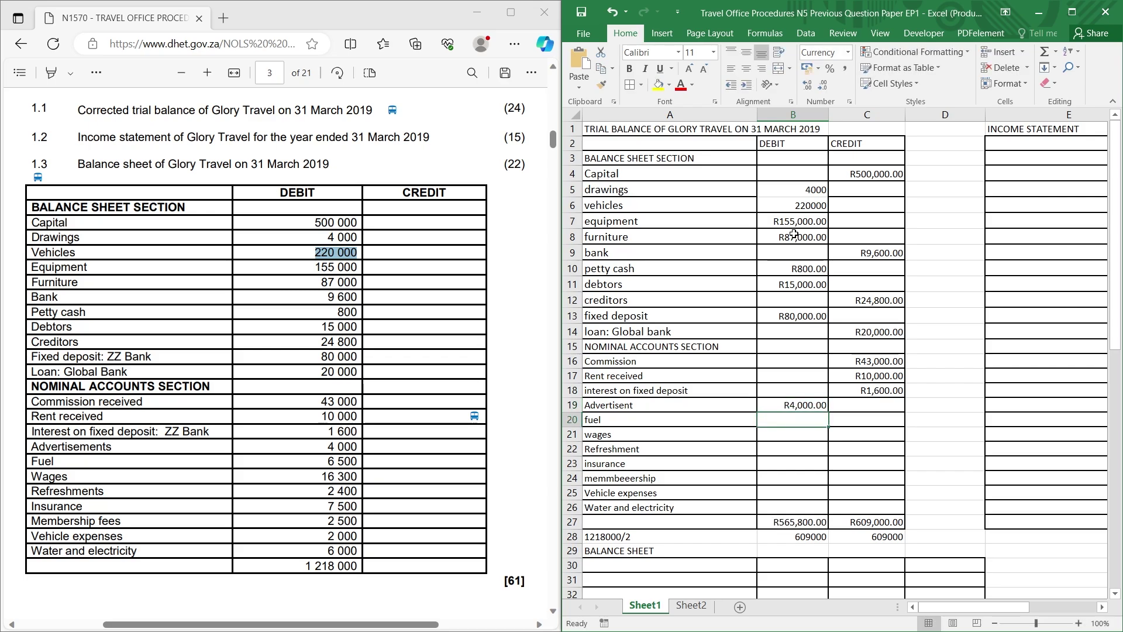
text(6500)
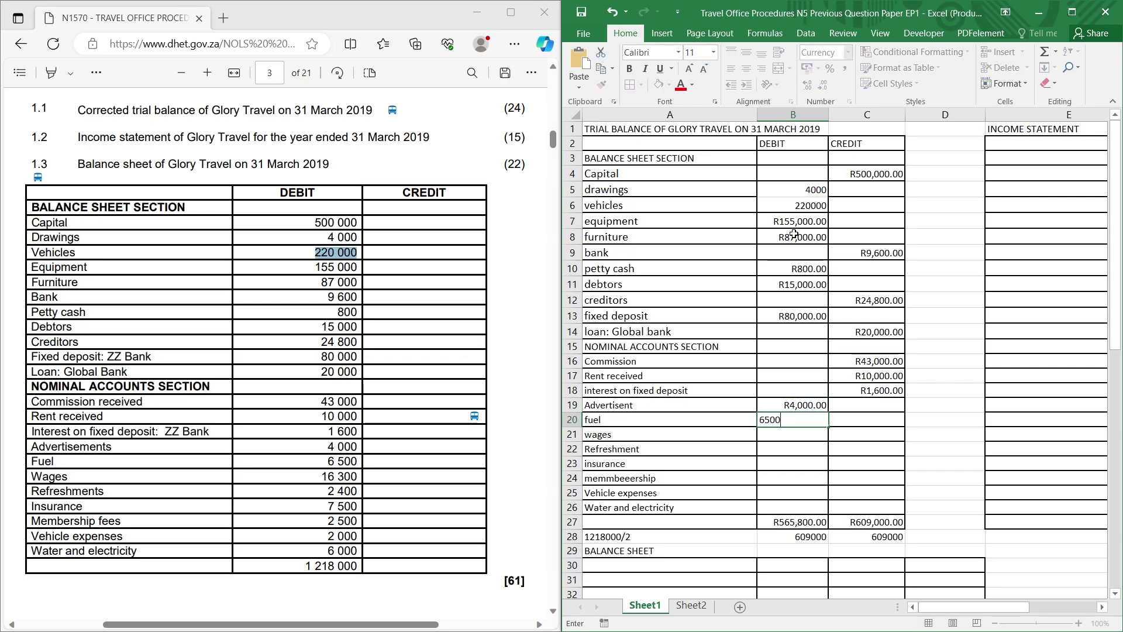
key(Return)
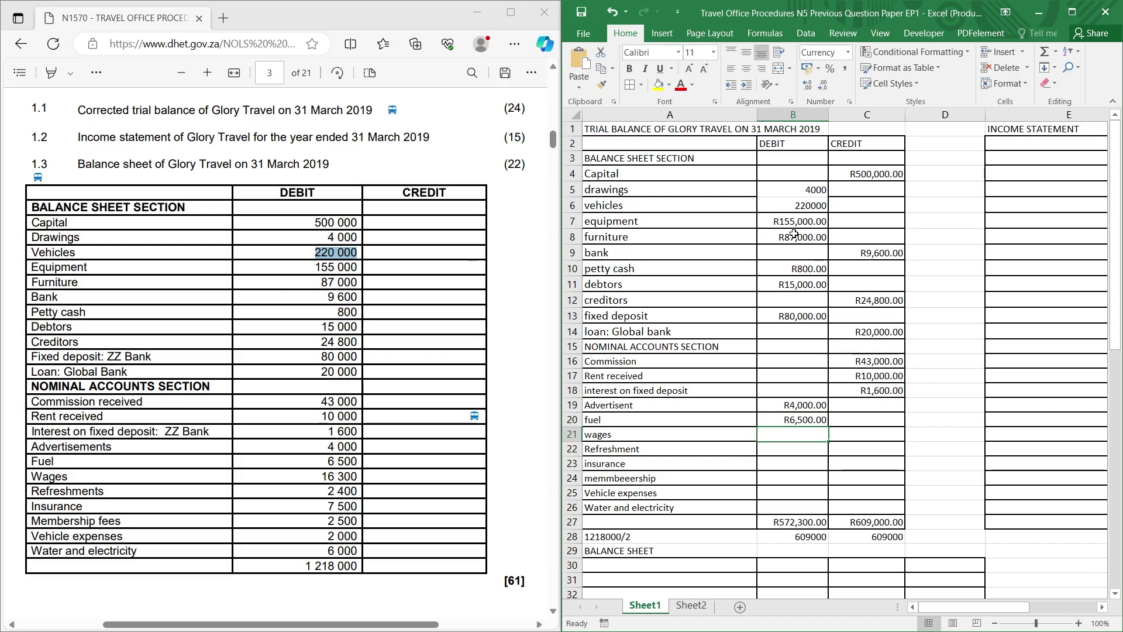
text(16300)
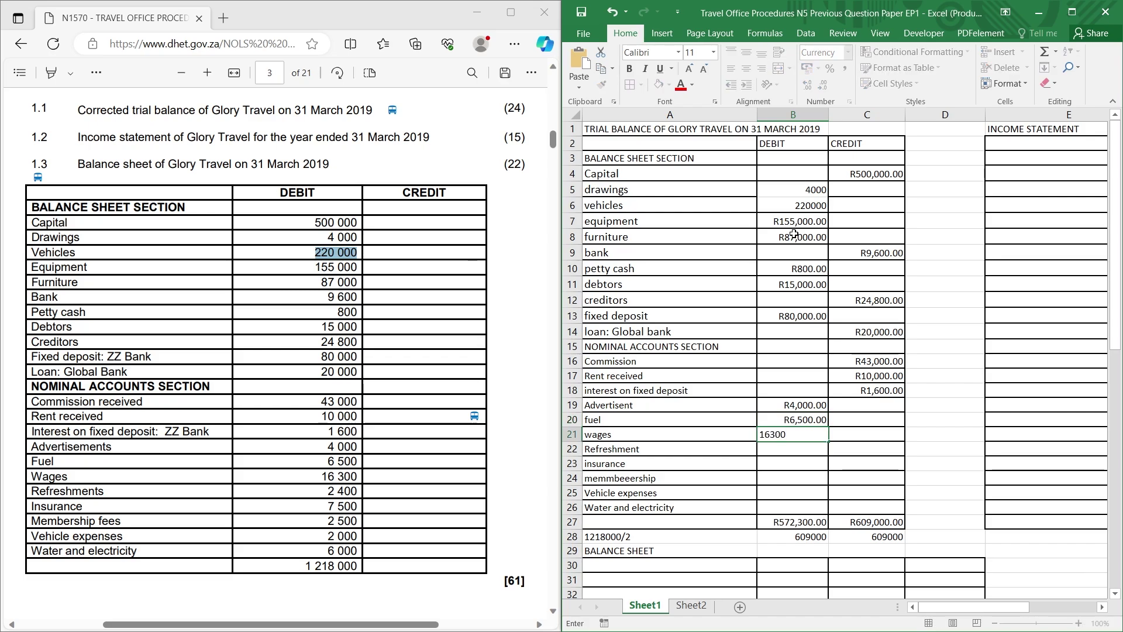
key(Return)
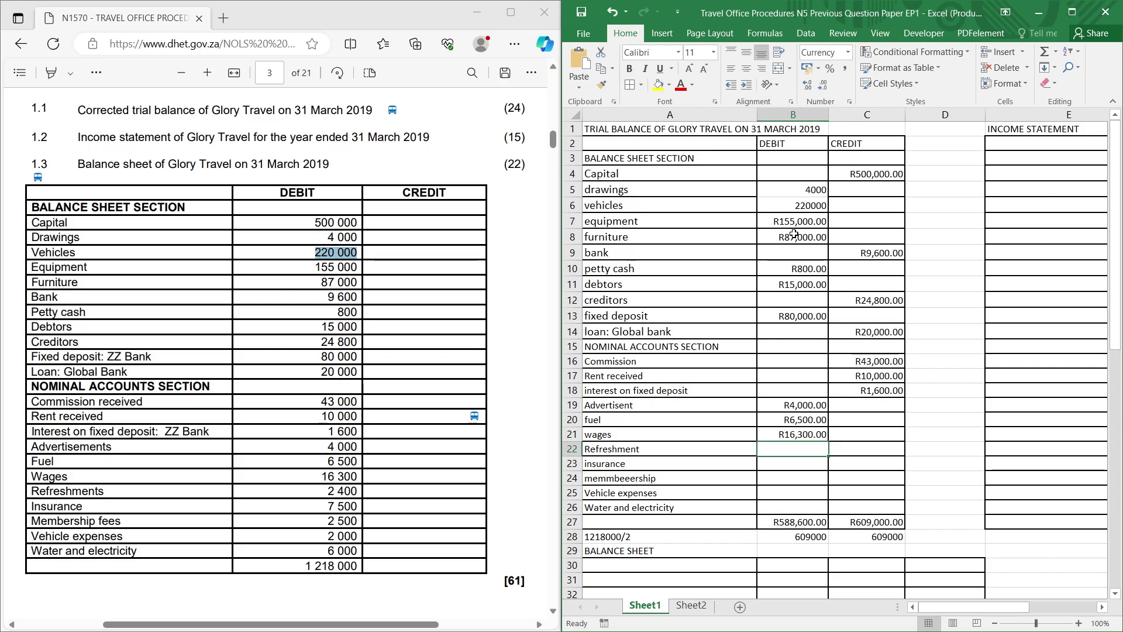
Enter refreshments 2400, insurance 7500, membership fees 2500, vehicle expenses 2000, water and electricity 66000.
text(240)
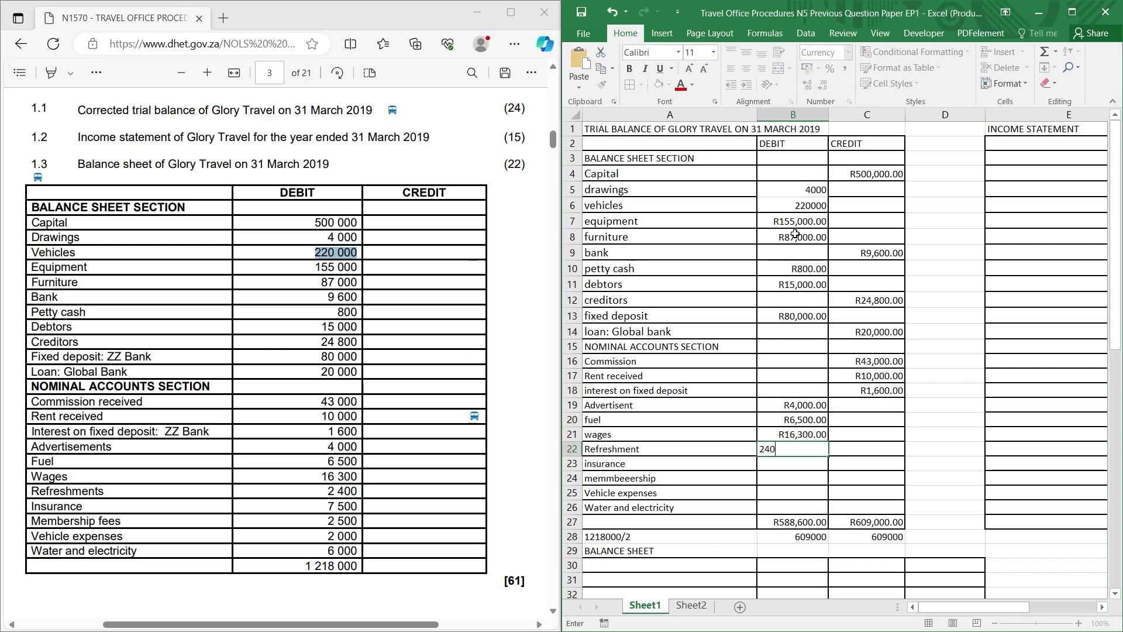
text(0)
key(Return)
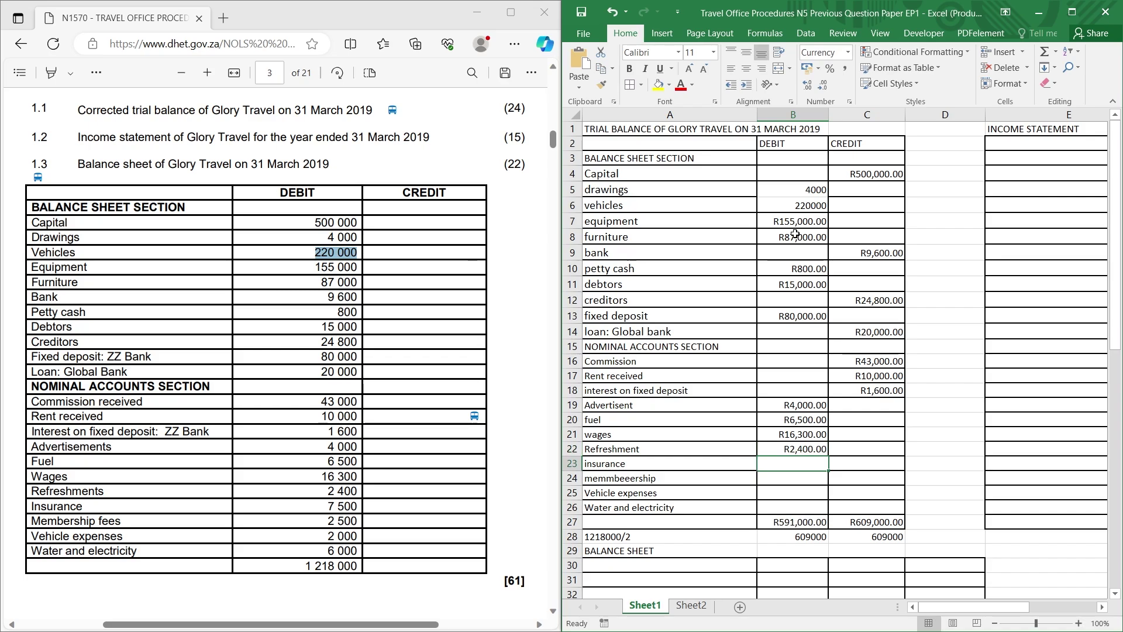
text(7500)
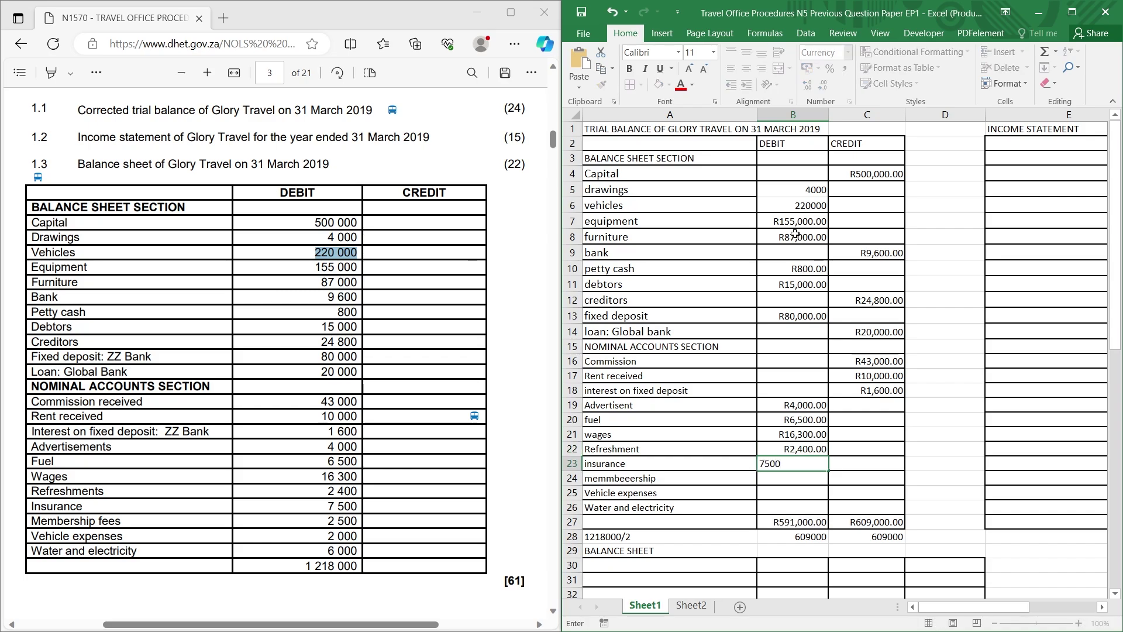
key(Return)
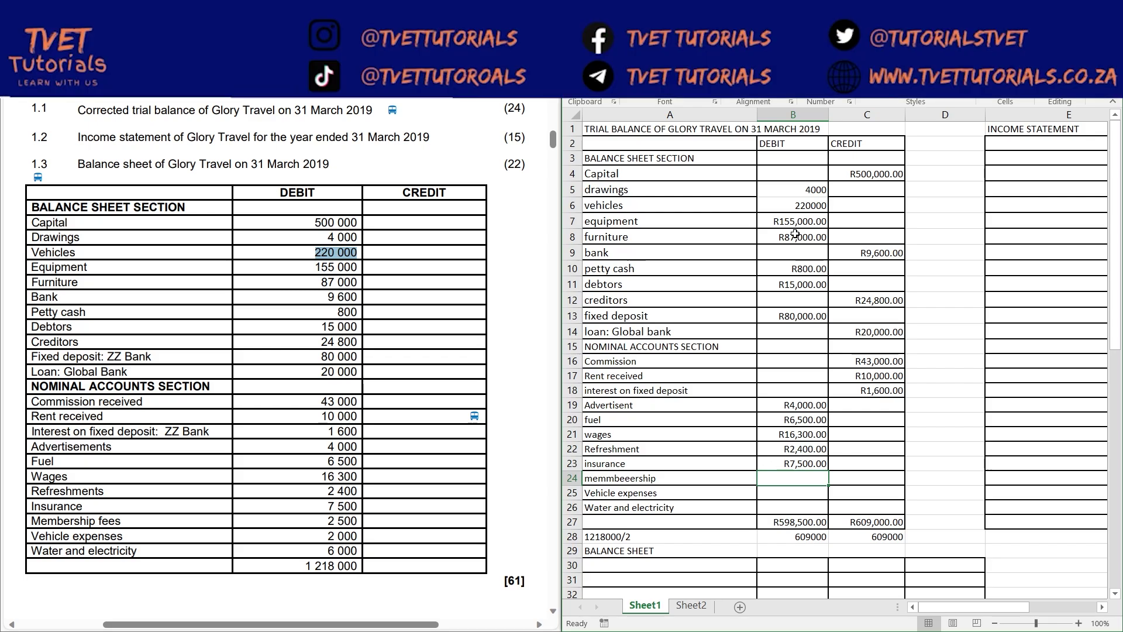
text(2500)
key(Return)
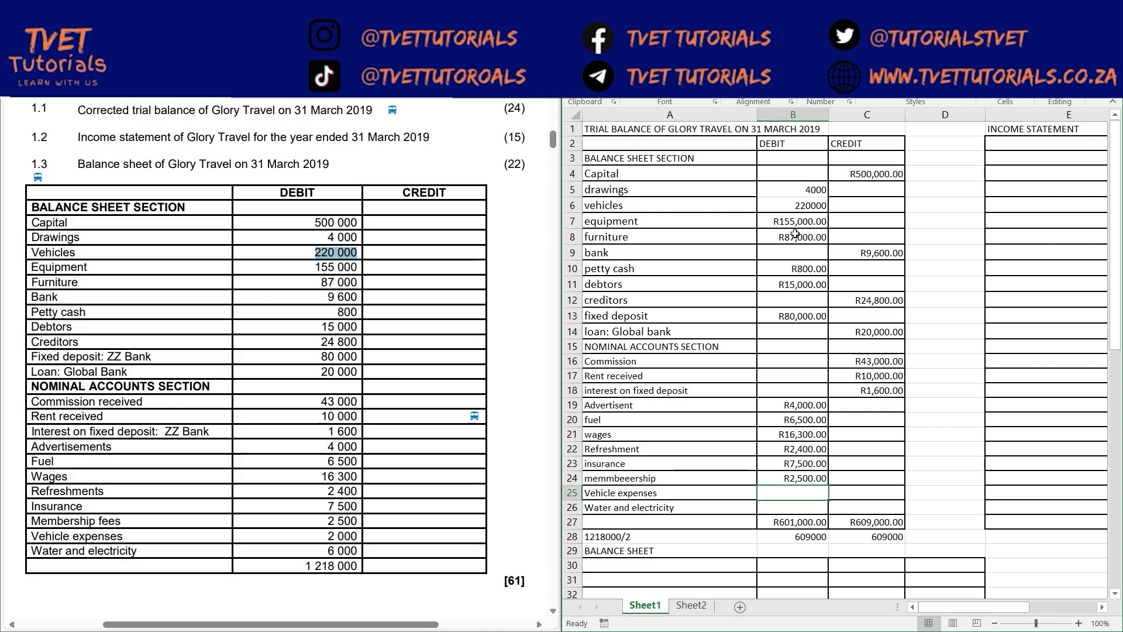
text(2000)
key(Return)
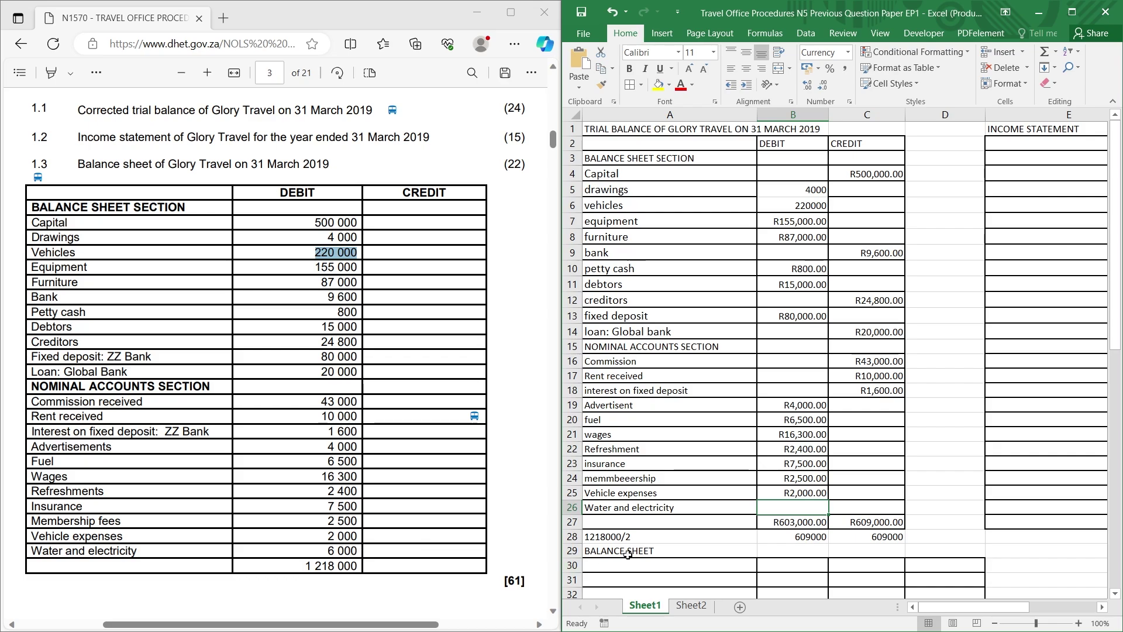
text(6)
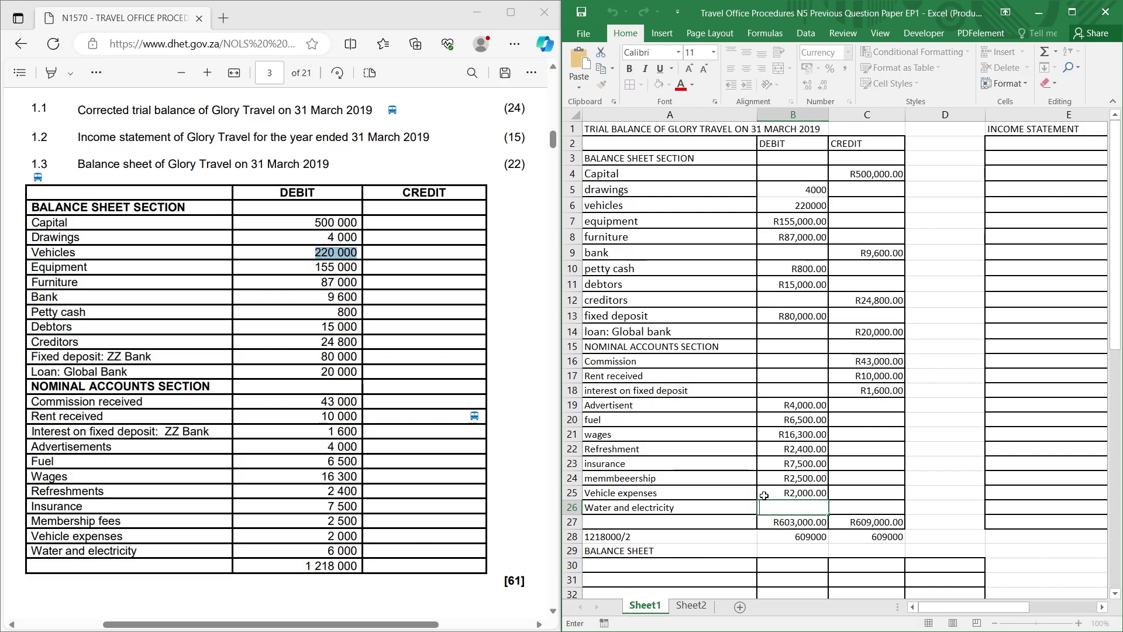
text(6000)
click(943, 489)
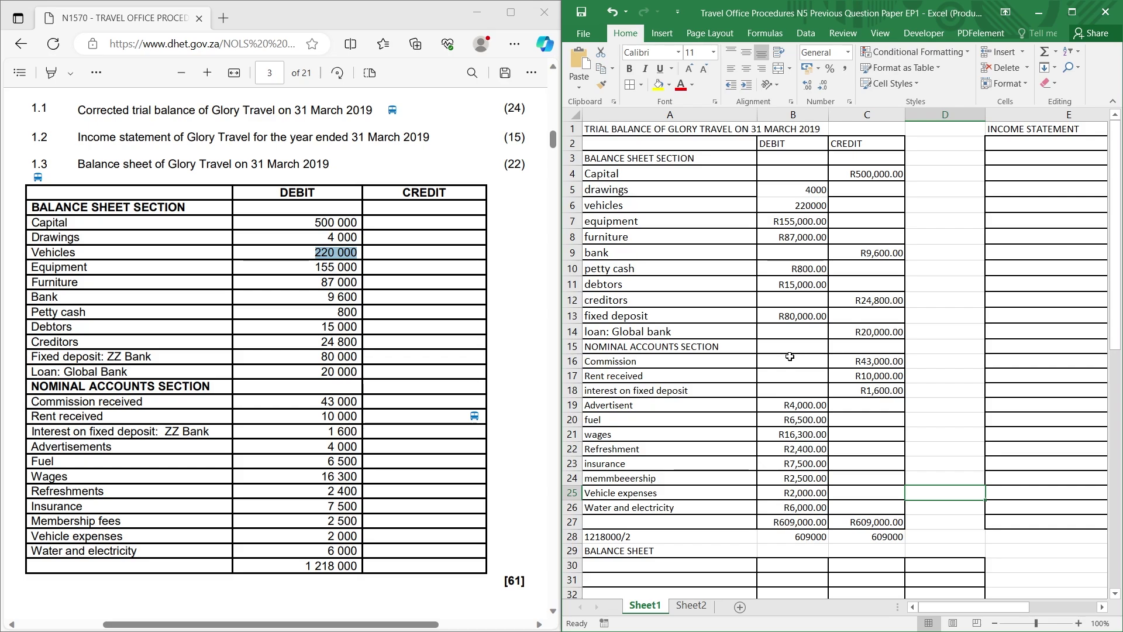
Colour the R609,000.00 debit total in B27 and credit total in C27 red.
click(772, 527)
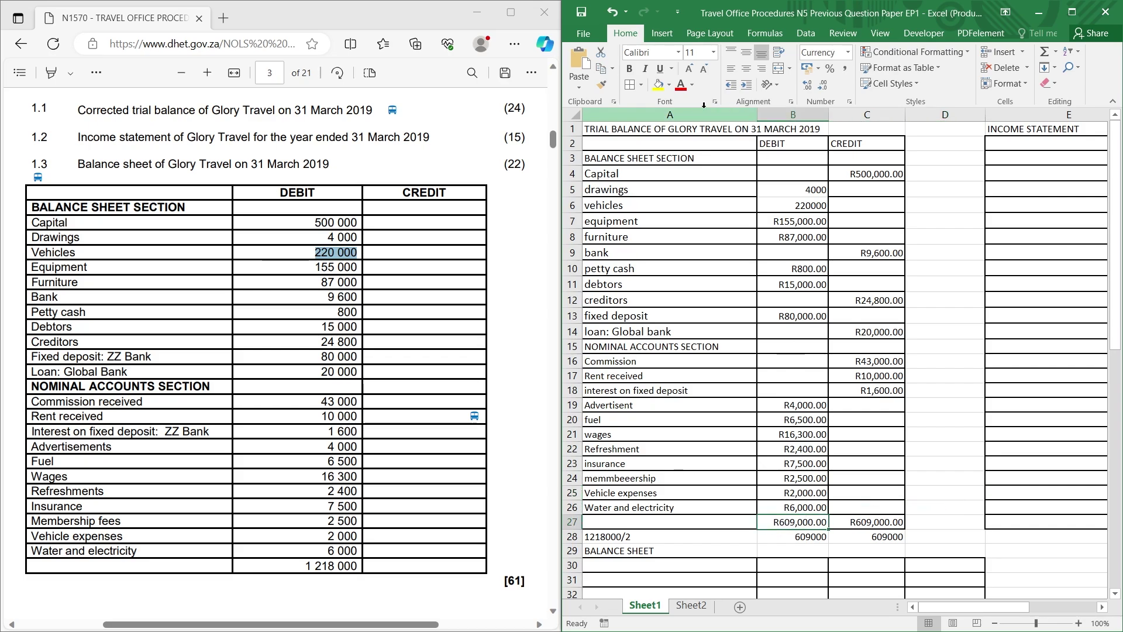
click(692, 85)
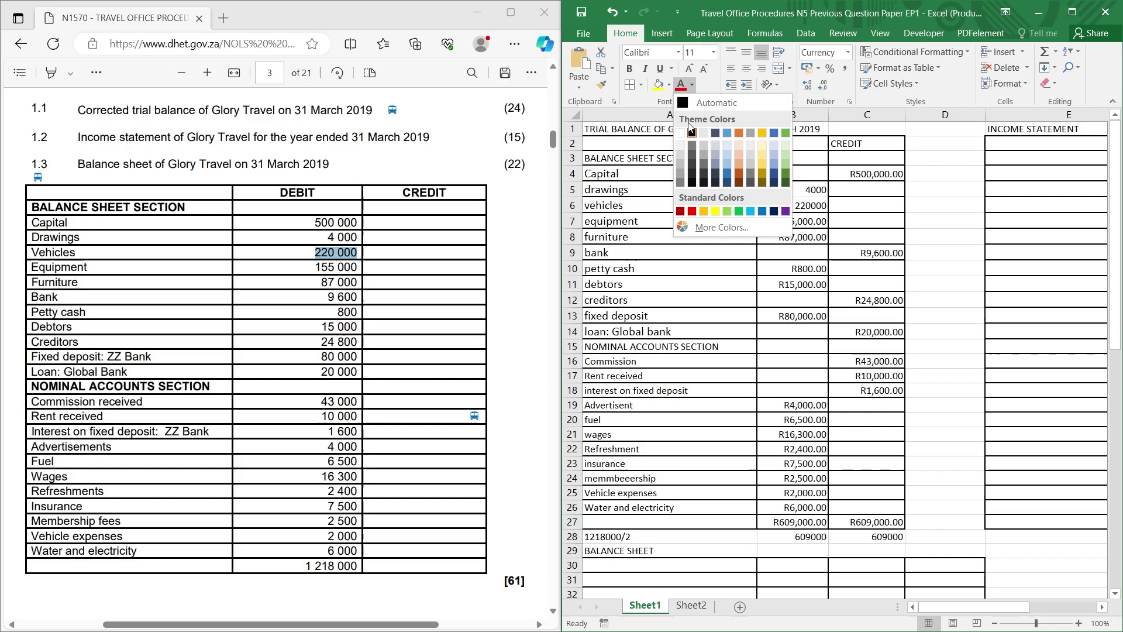
click(692, 211)
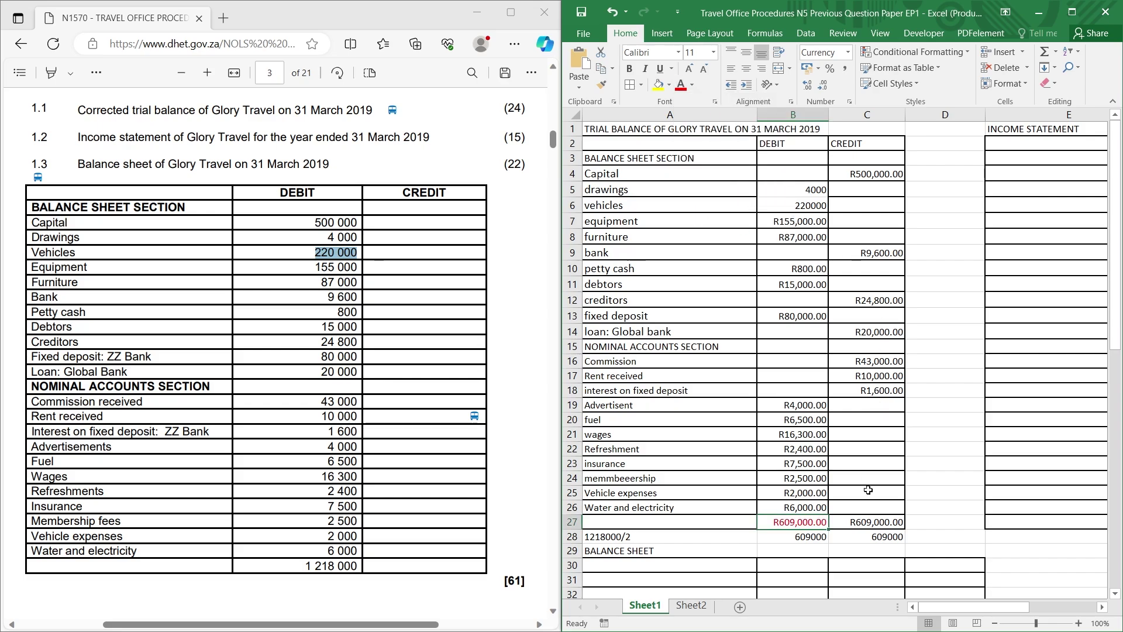
click(879, 520)
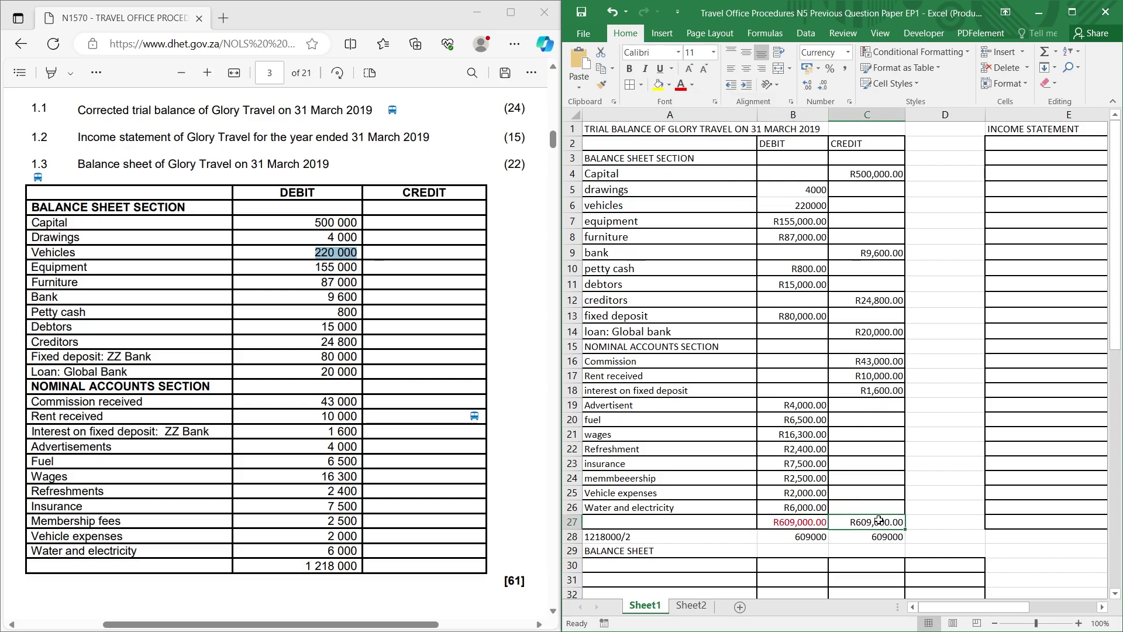
click(681, 84)
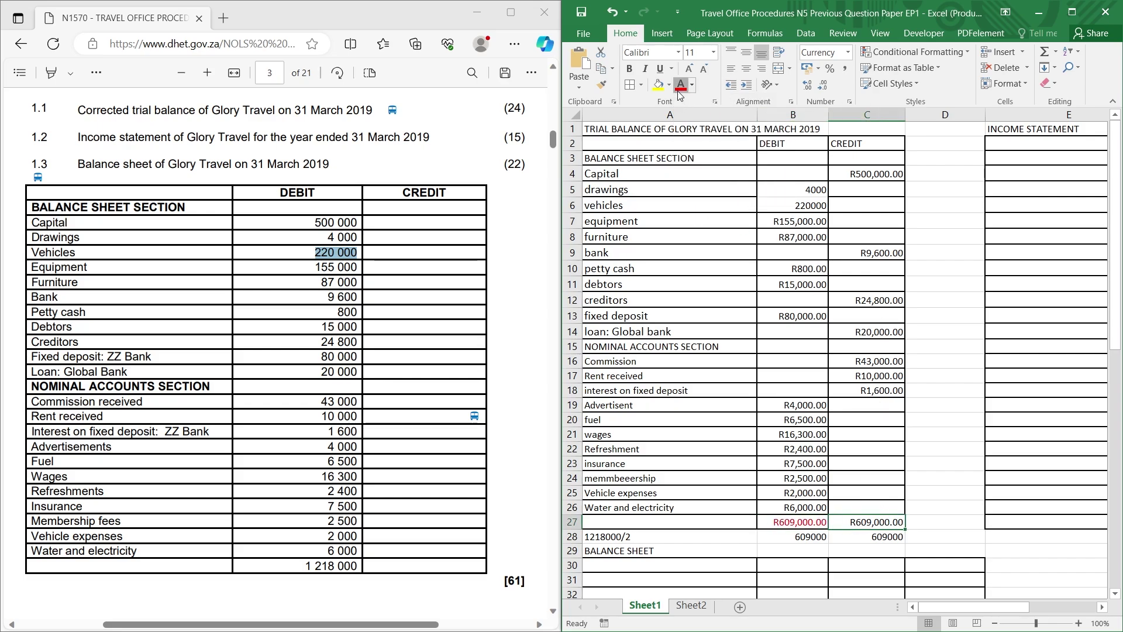
click(922, 393)
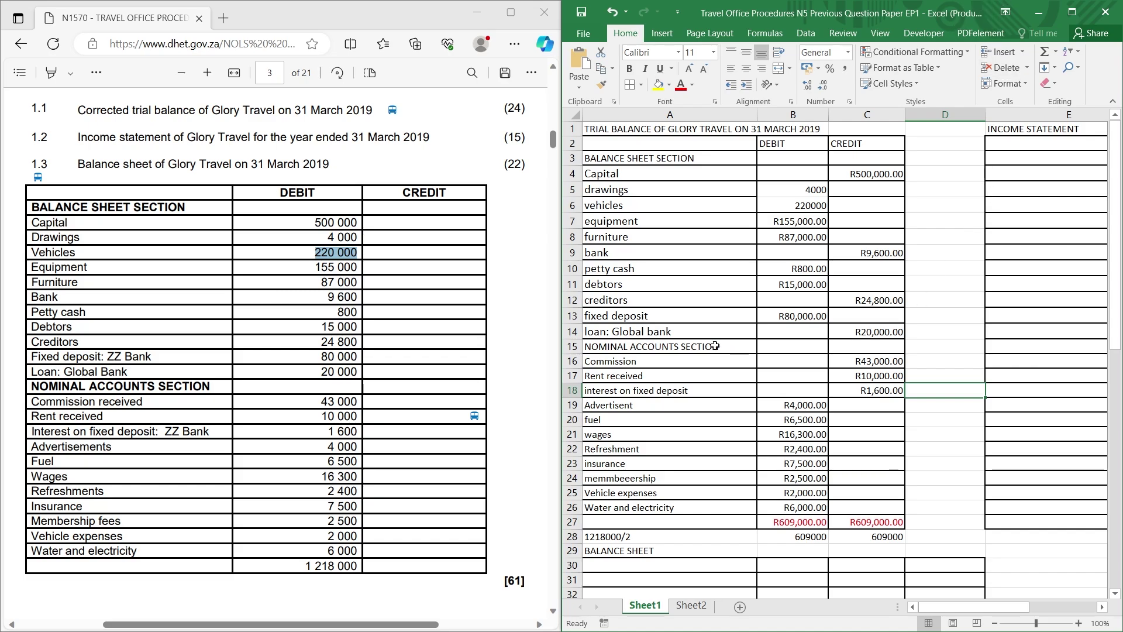
Make the A15 NOMINAL ACCOUNTS SECTION heading bold at size 14, and maximize the window.
click(624, 347)
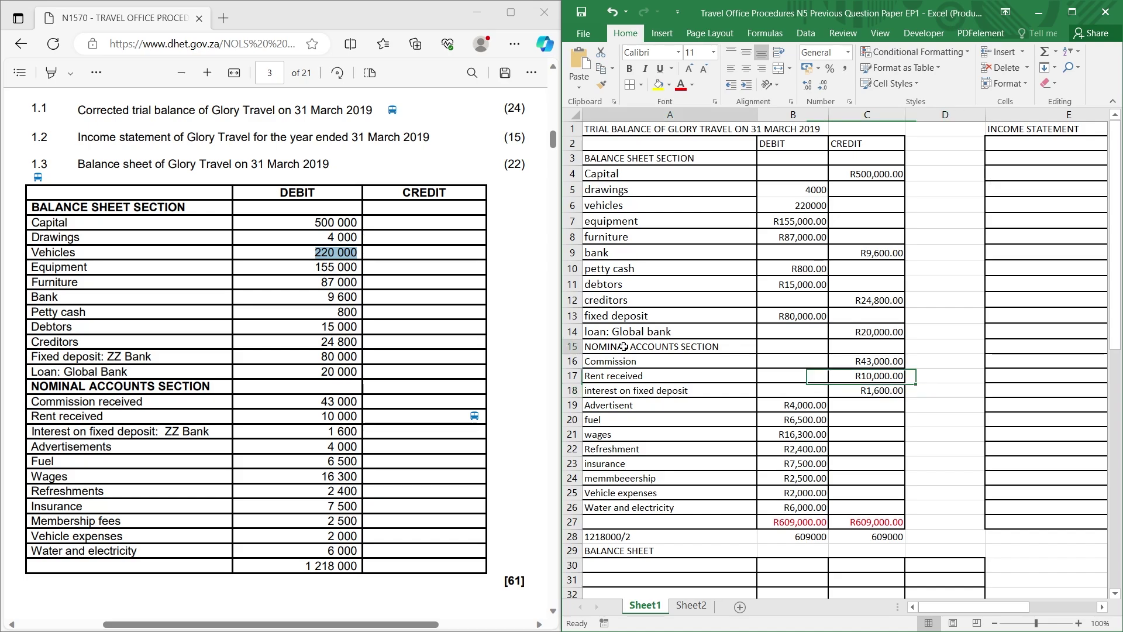
click(629, 69)
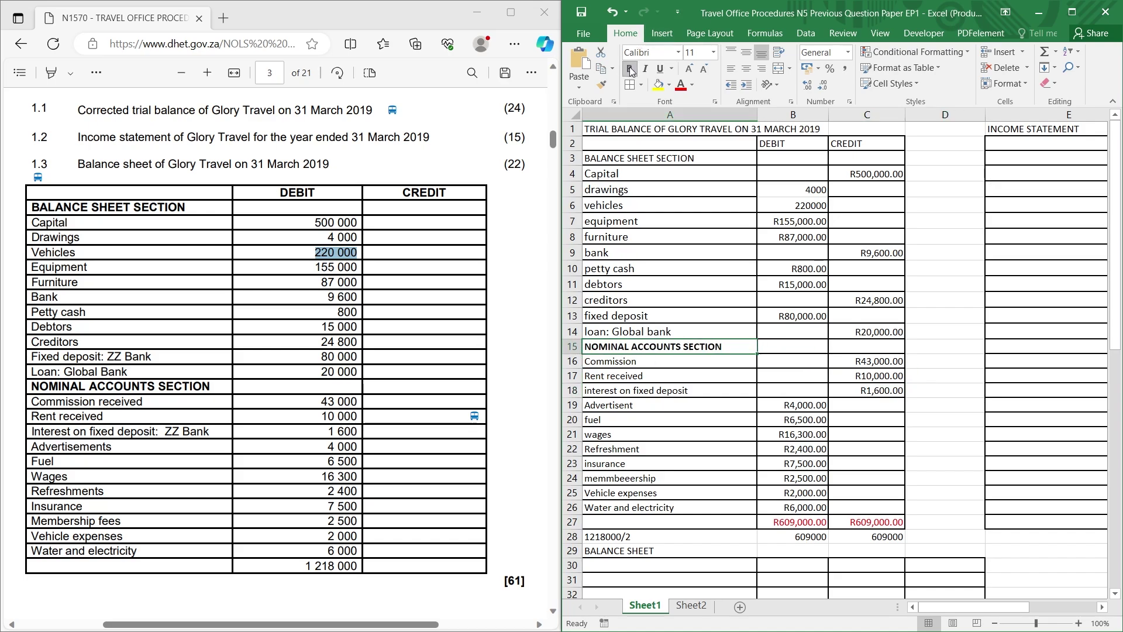
click(713, 52)
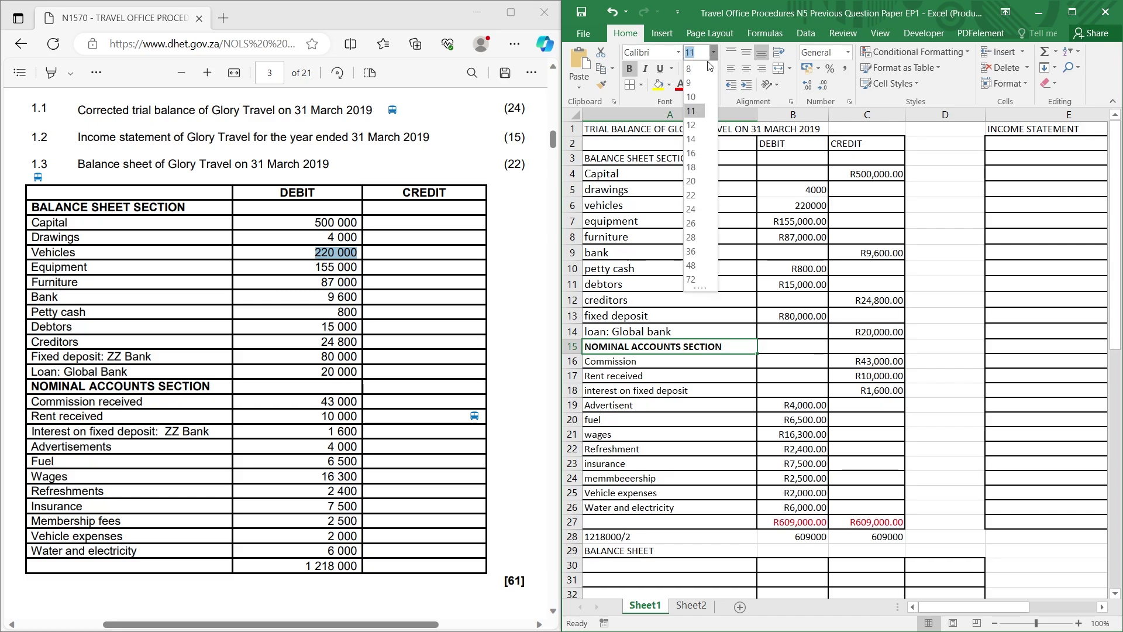
click(690, 138)
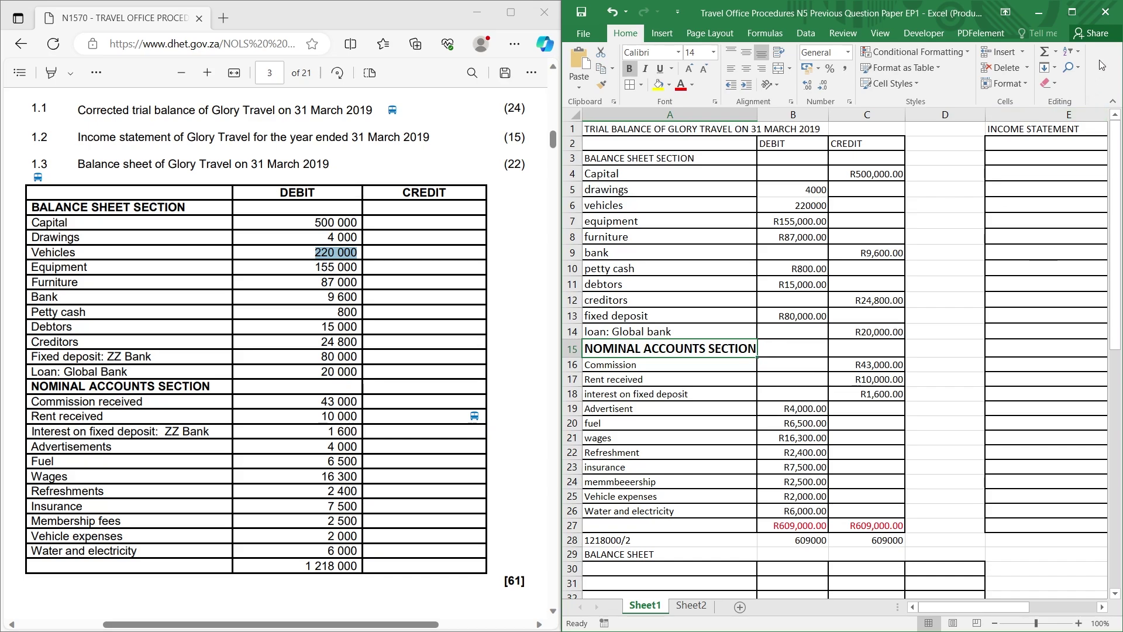
click(1072, 12)
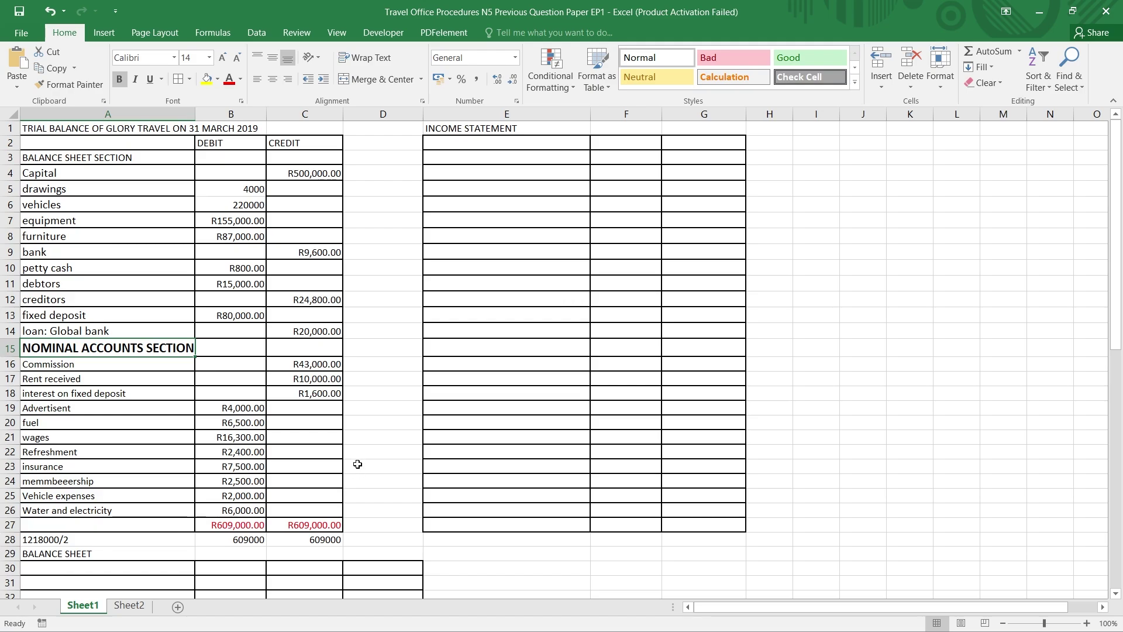
Label E2 COMMISSION RECEIVED and paste the R43,000.00 commission into F2 and G2.
double_click(547, 142)
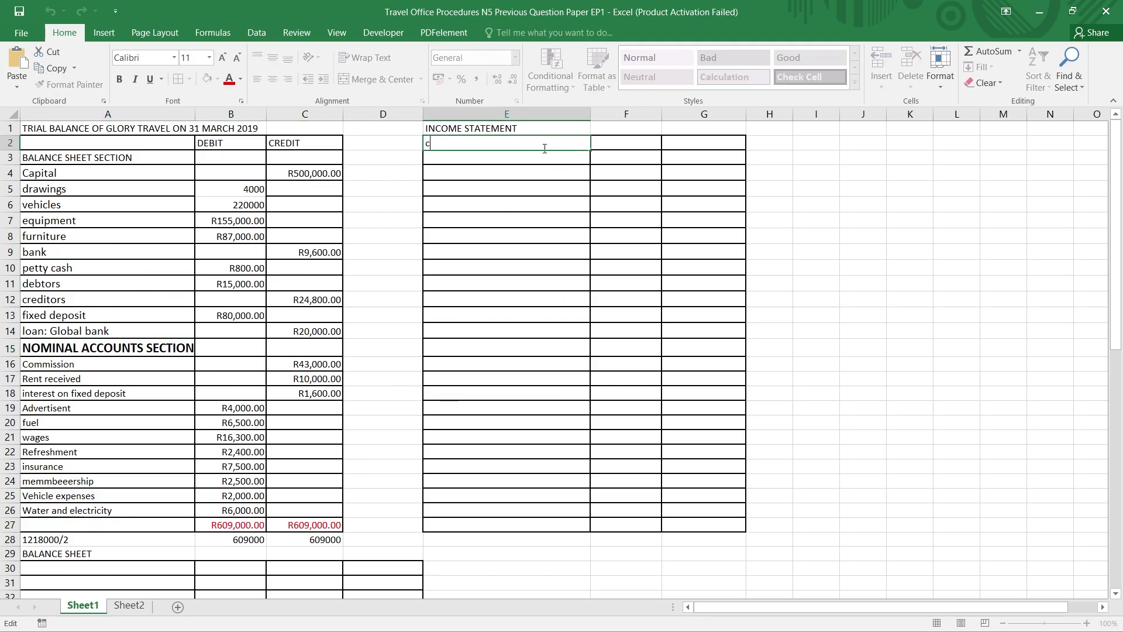
key(BackSpace)
text(COMMISSION RECEIVED)
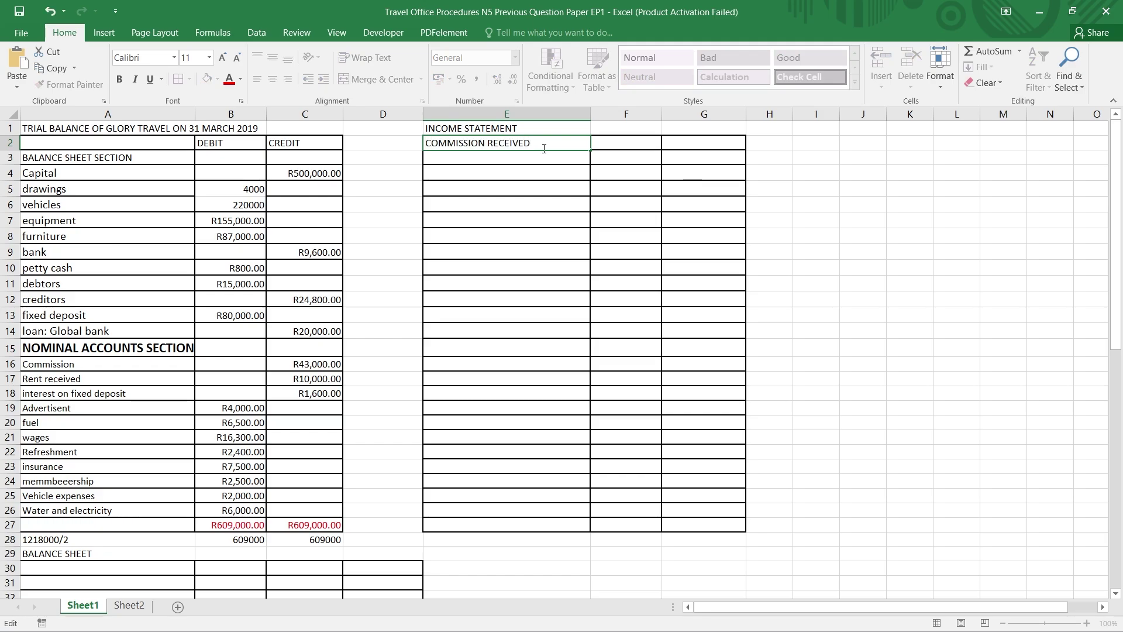
click(331, 369)
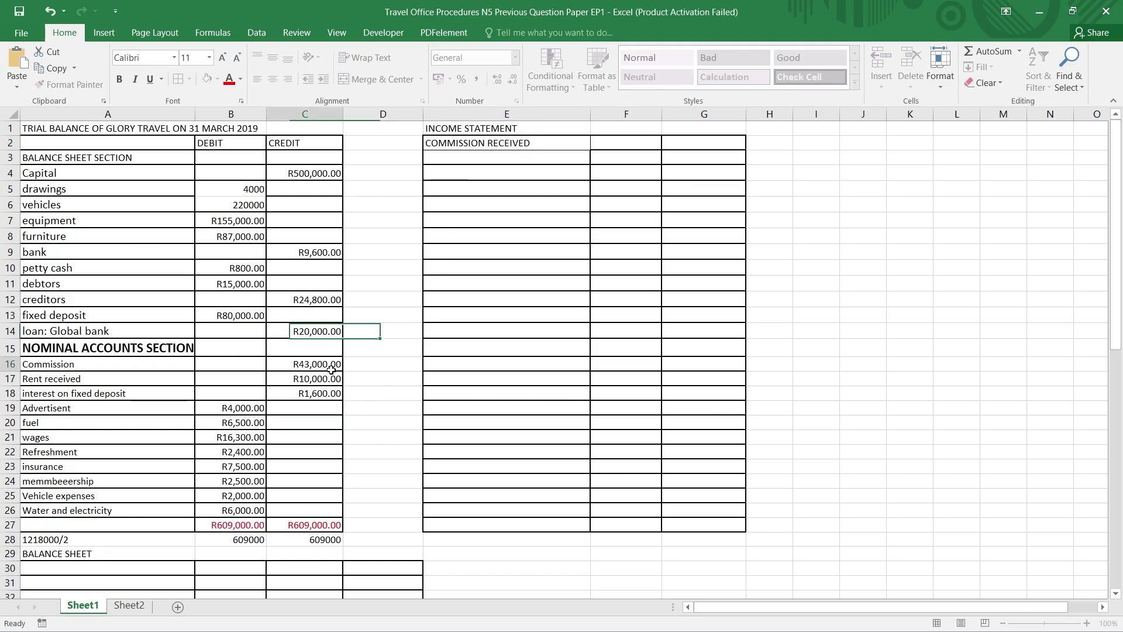
key(ctrl+c)
click(611, 142)
right_click(613, 144)
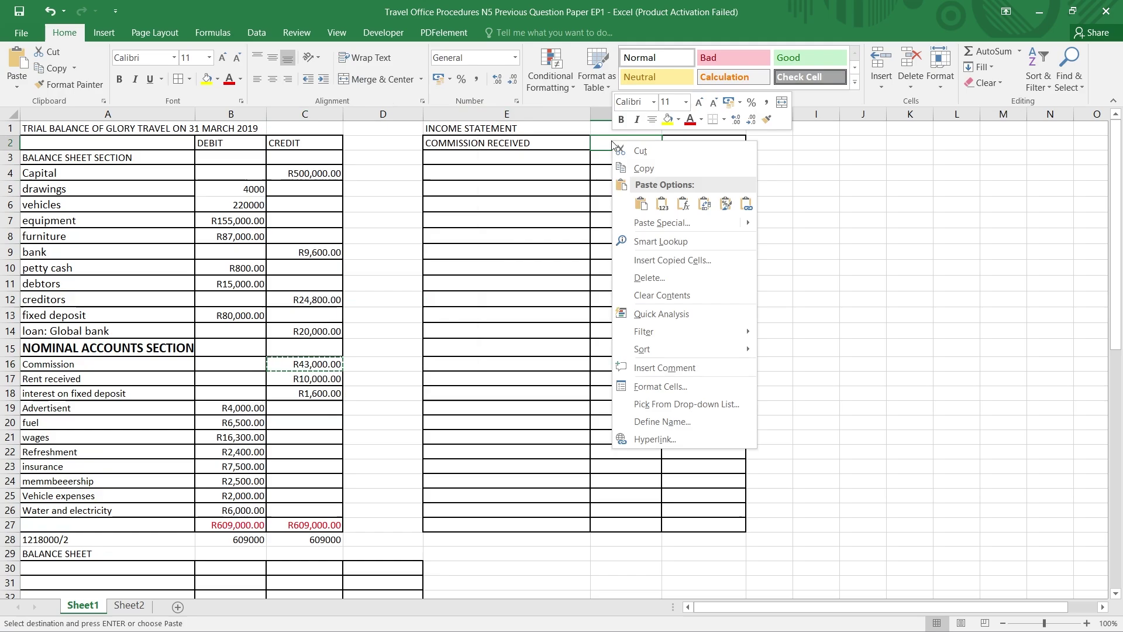
click(641, 204)
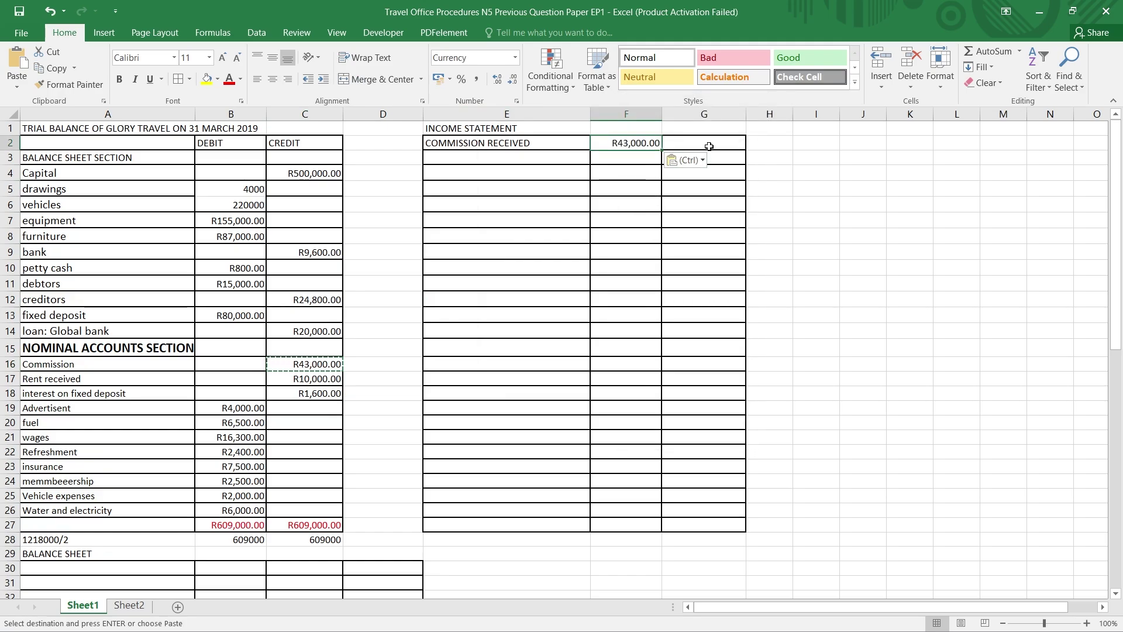
click(710, 144)
right_click(710, 145)
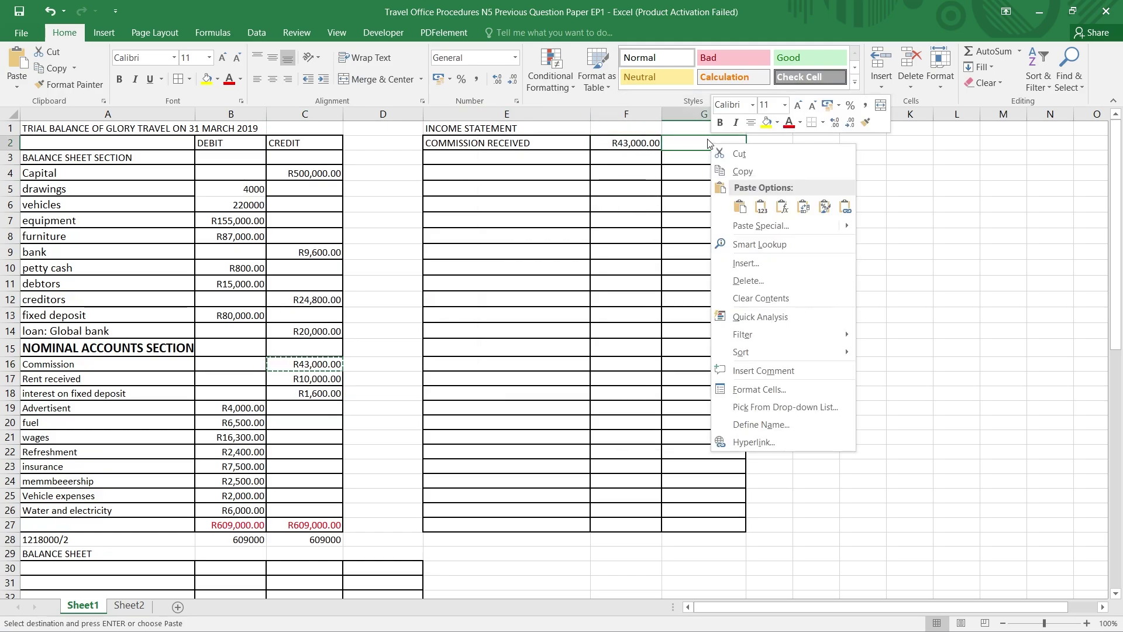
click(739, 206)
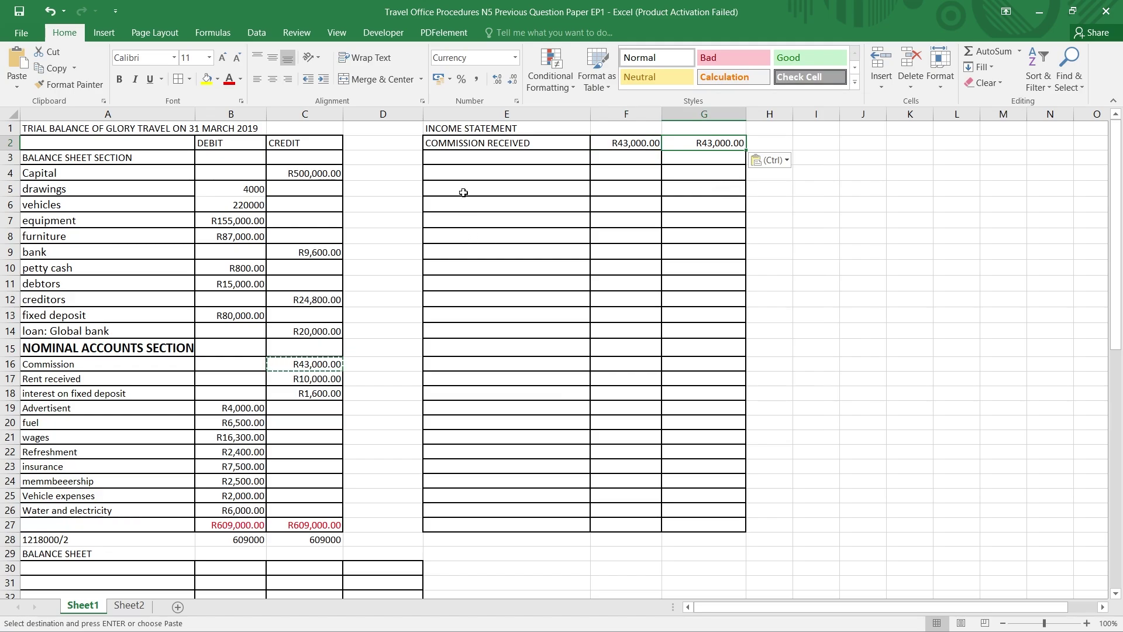
Add a bold PLUS OTHER INCOME heading in E3.
click(459, 159)
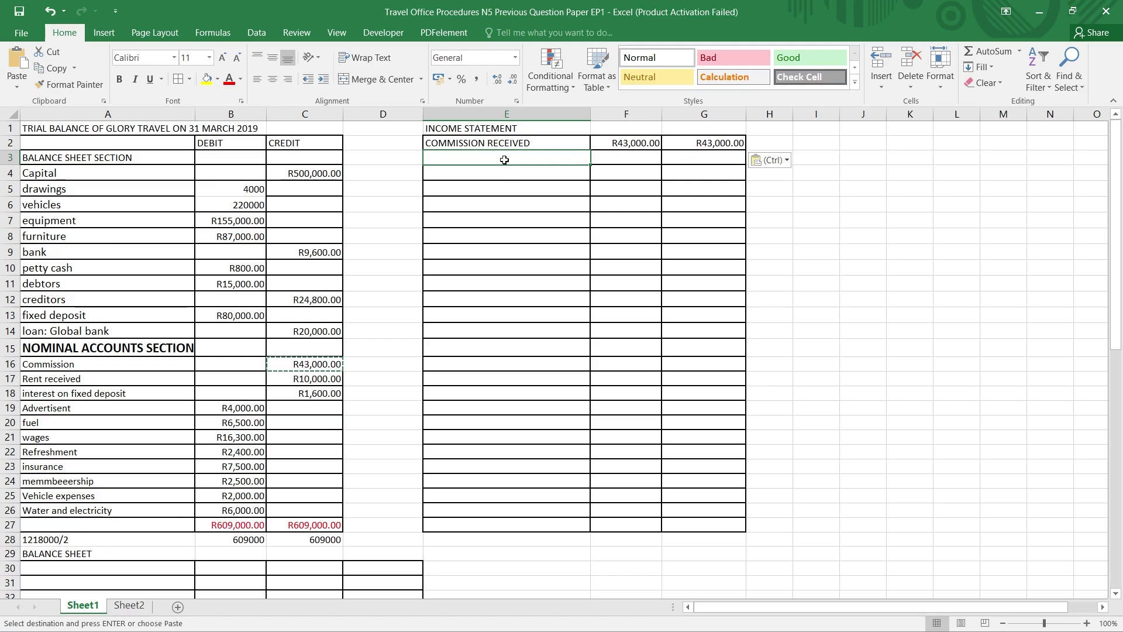
text(PLUS OTHER INCOME)
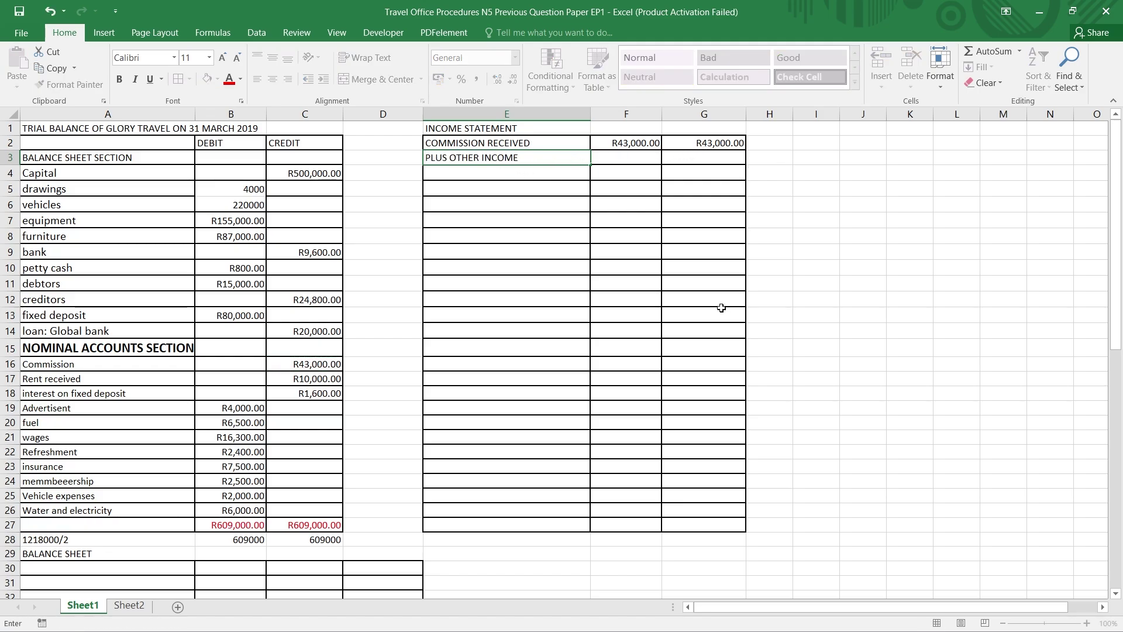
key(ctrl+Return)
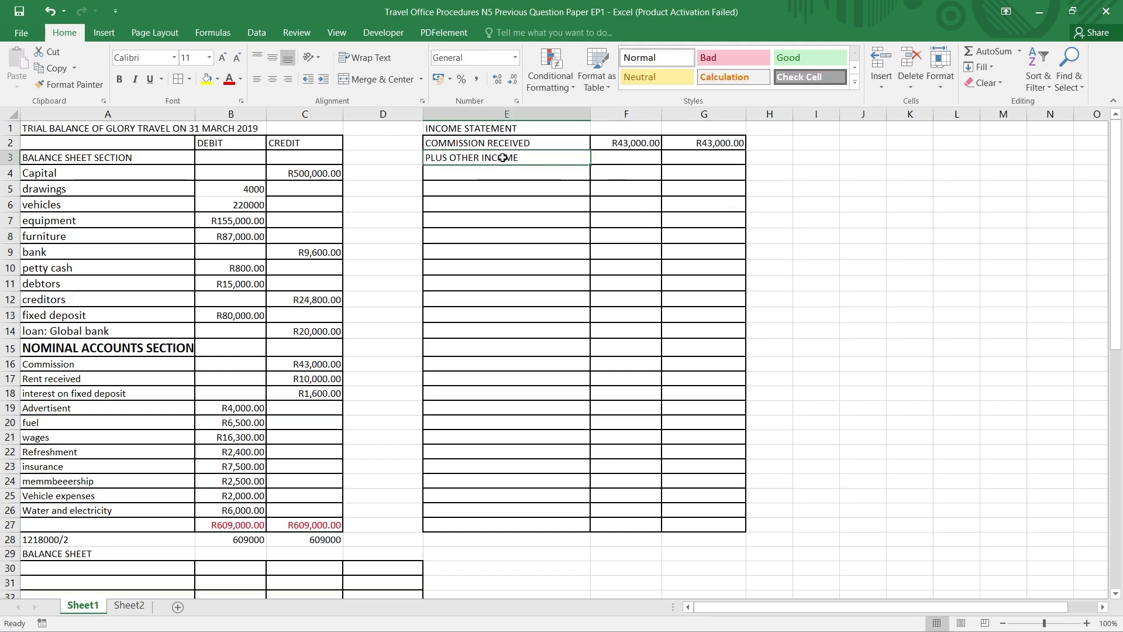
key(ctrl+b)
click(434, 173)
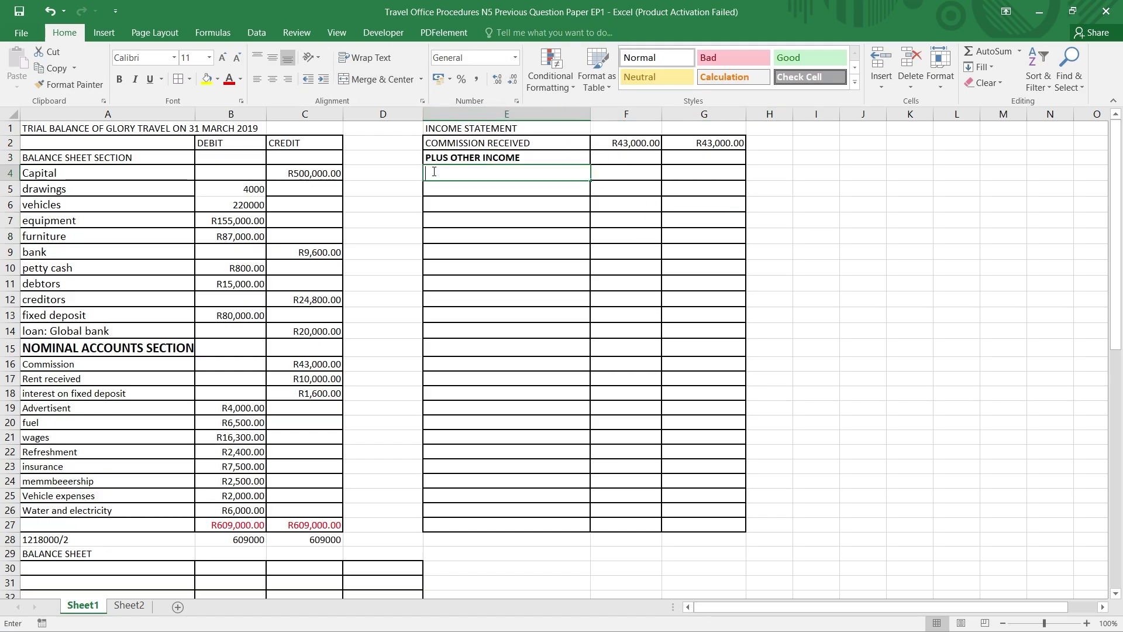
Copy the Rent received and interest on fixed deposit labels into E4 and E5.
click(60, 378)
right_click(60, 378)
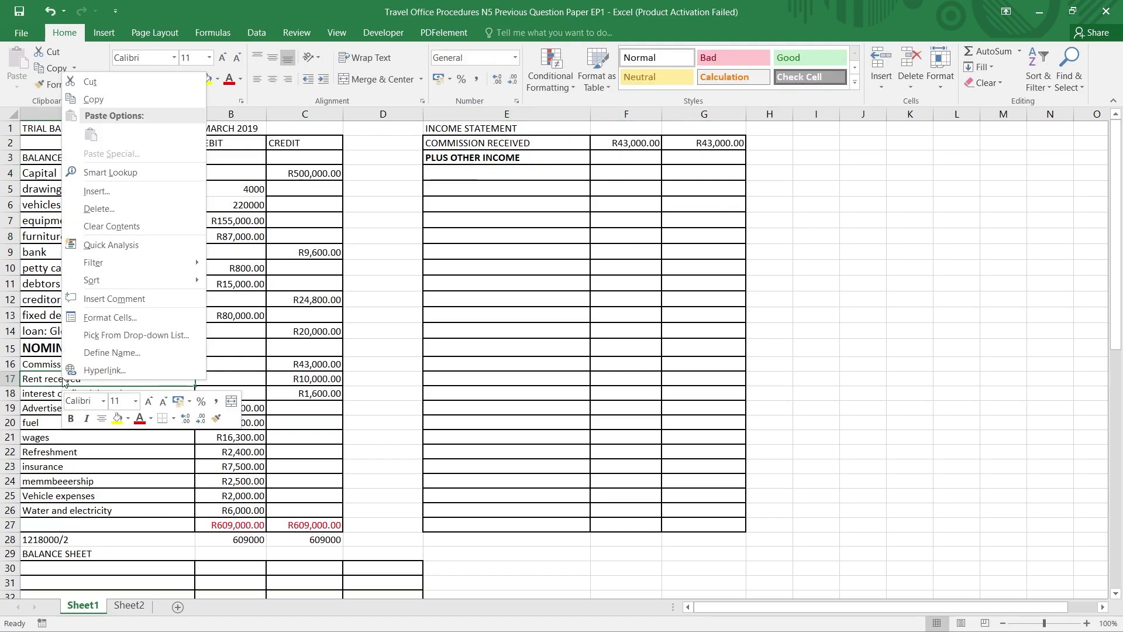
click(88, 101)
click(443, 174)
right_click(445, 177)
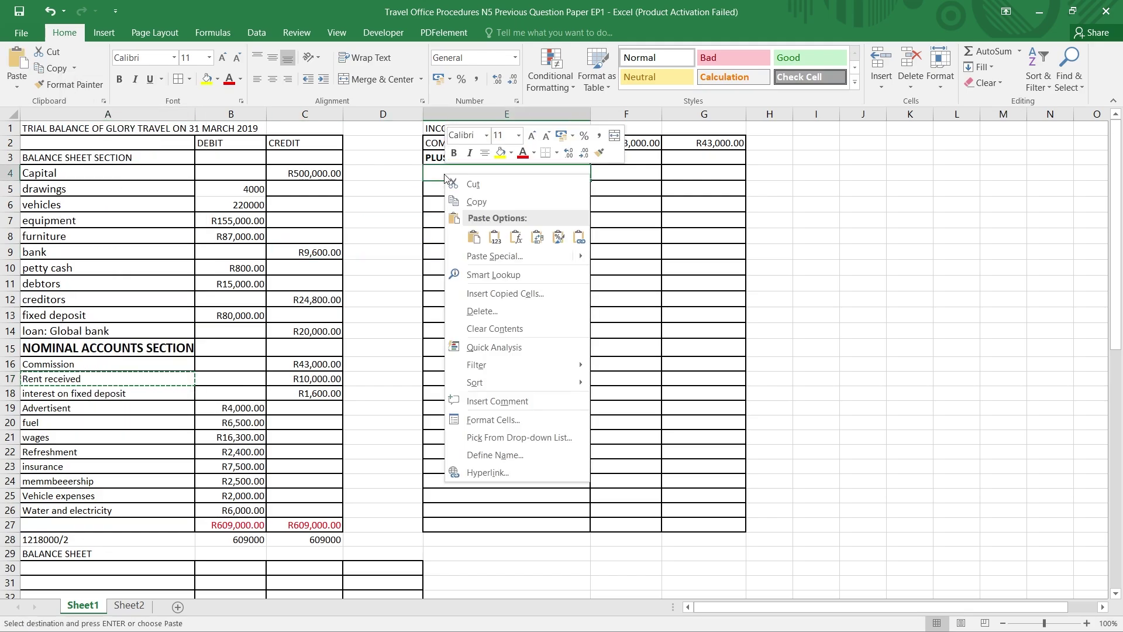
click(474, 236)
click(443, 190)
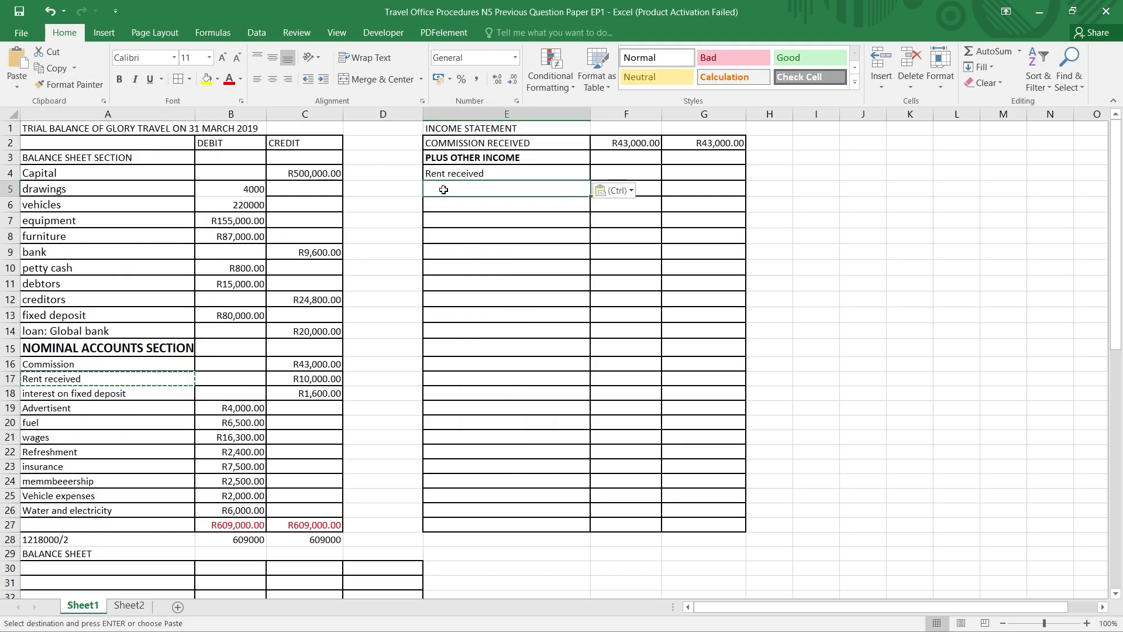
click(53, 397)
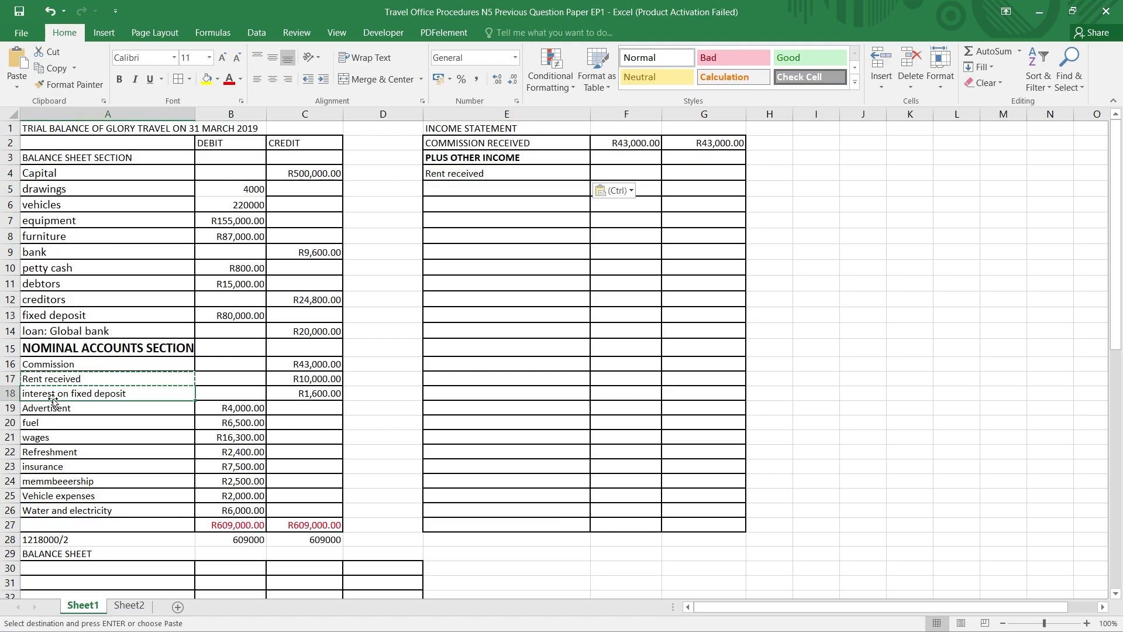
double_click(64, 393)
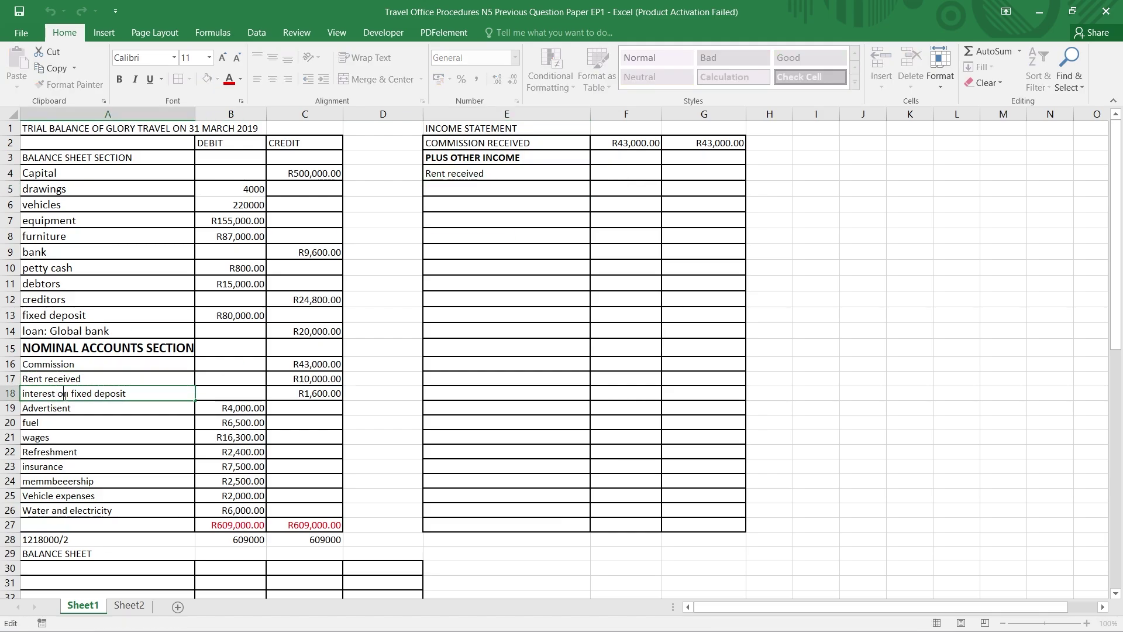
key(Escape)
right_click(112, 397)
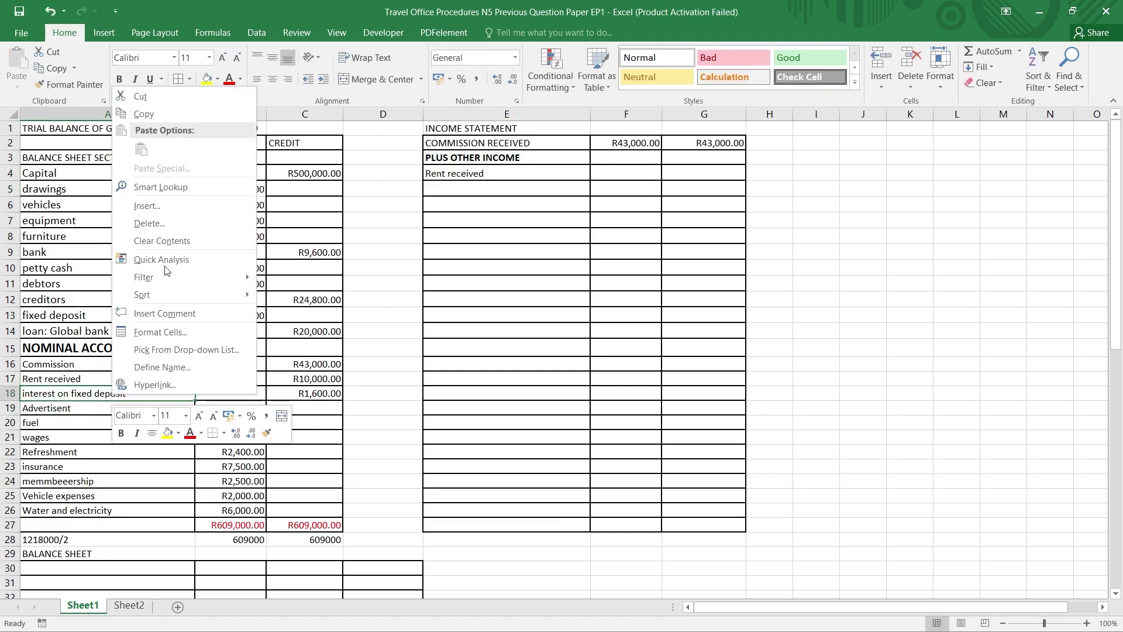
click(162, 116)
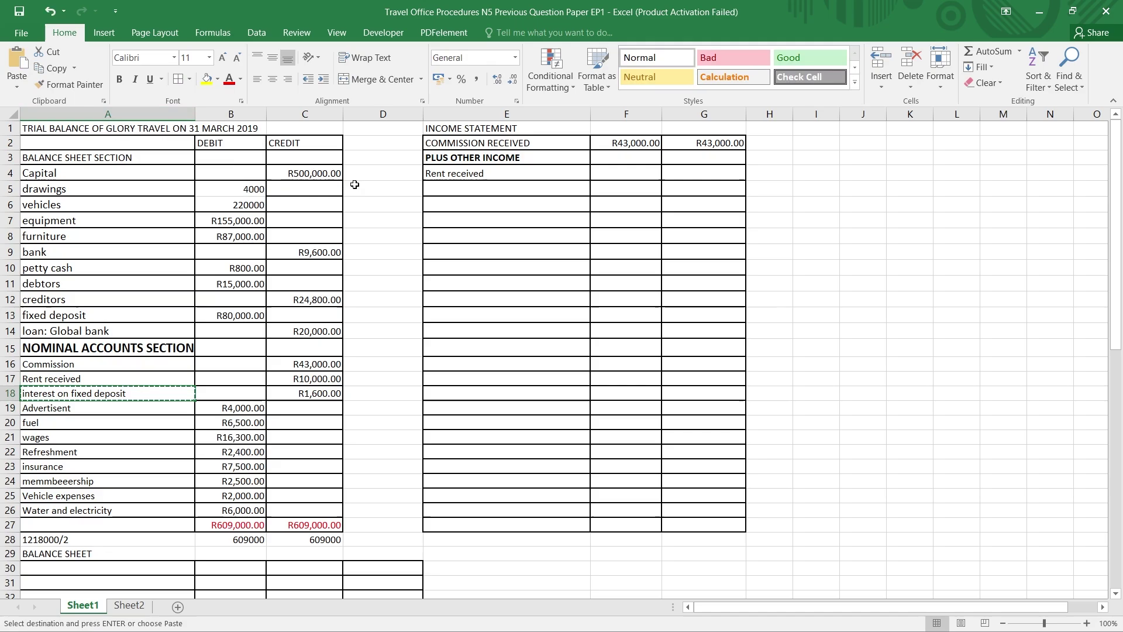
right_click(440, 187)
click(473, 250)
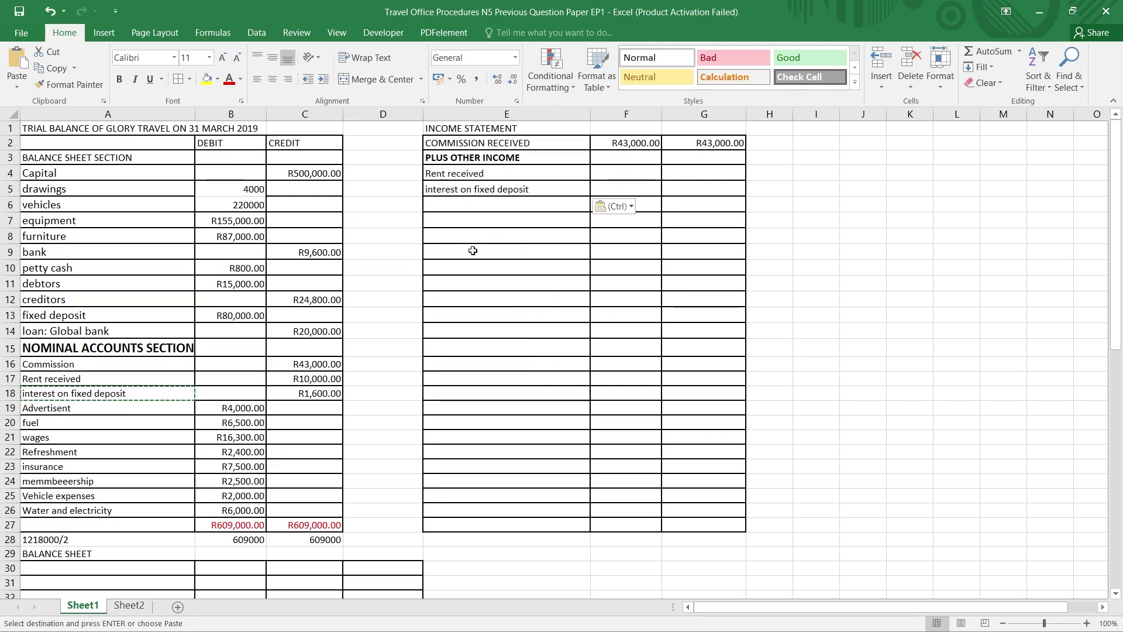
Paste the R10,000.00 rent amount into F4 and R1,600.00 interest into F5.
click(626, 173)
text(=)
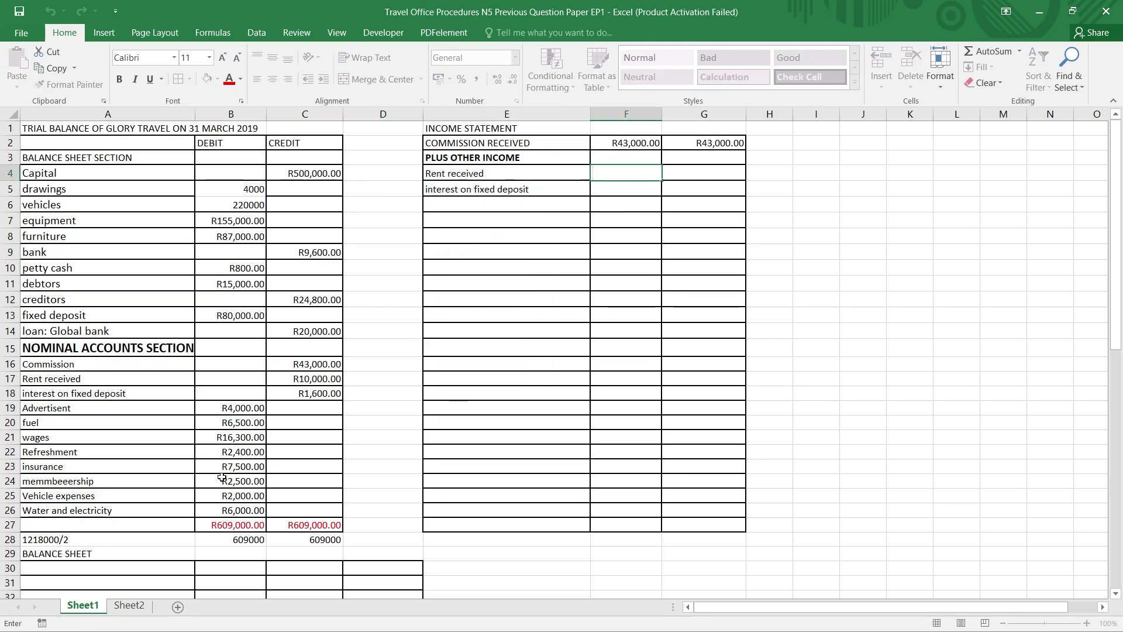
right_click(314, 381)
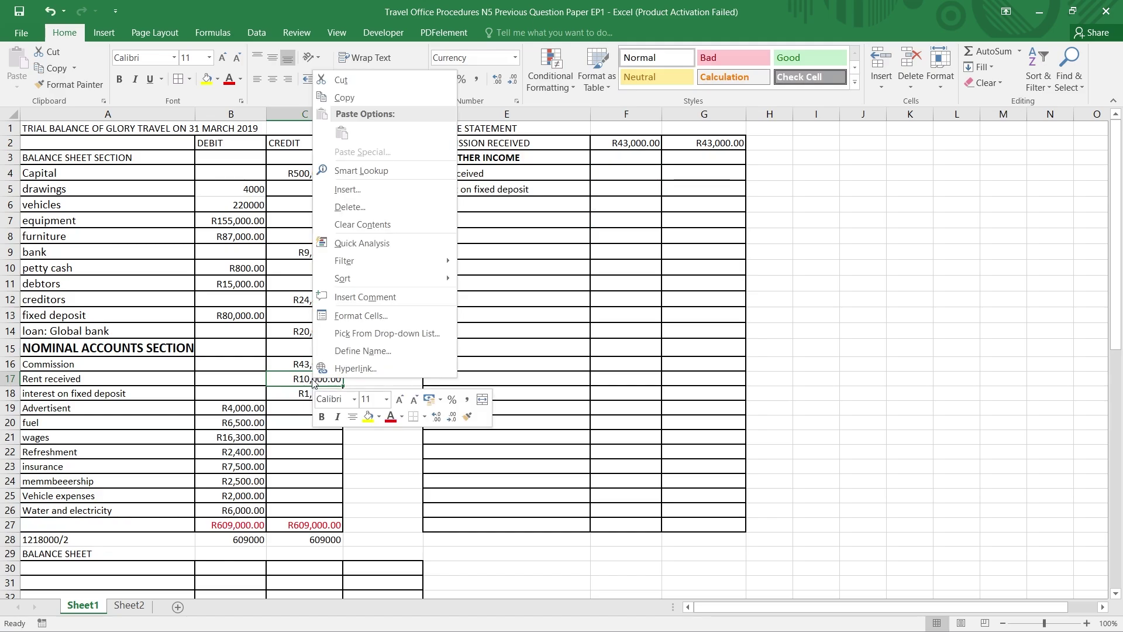
click(372, 100)
click(597, 170)
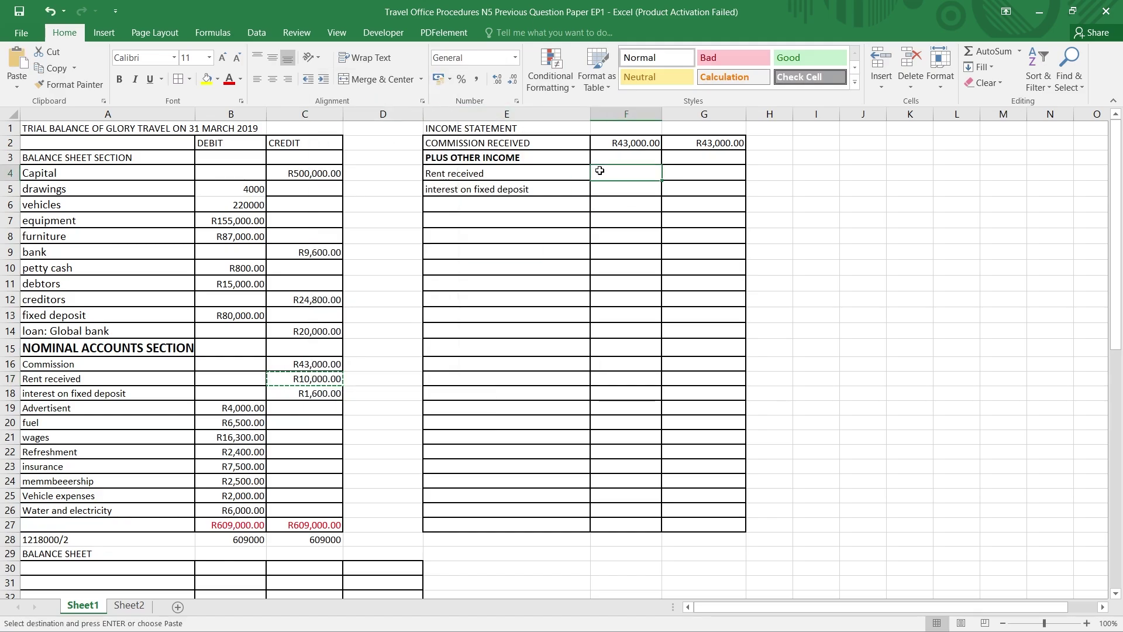
right_click(596, 169)
click(649, 234)
click(630, 234)
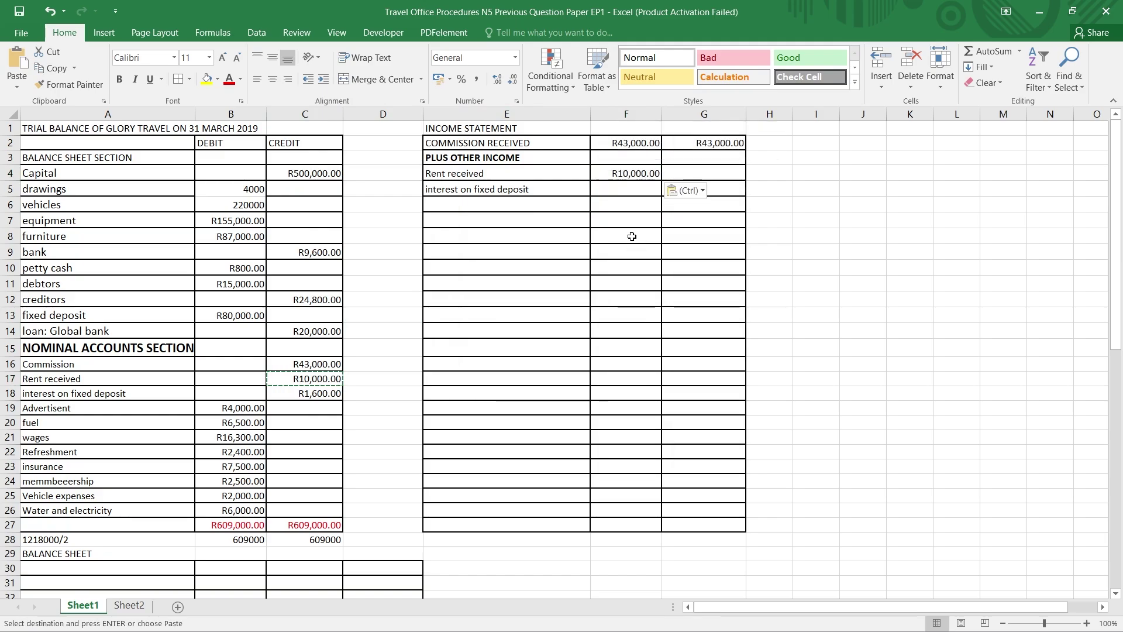
click(306, 393)
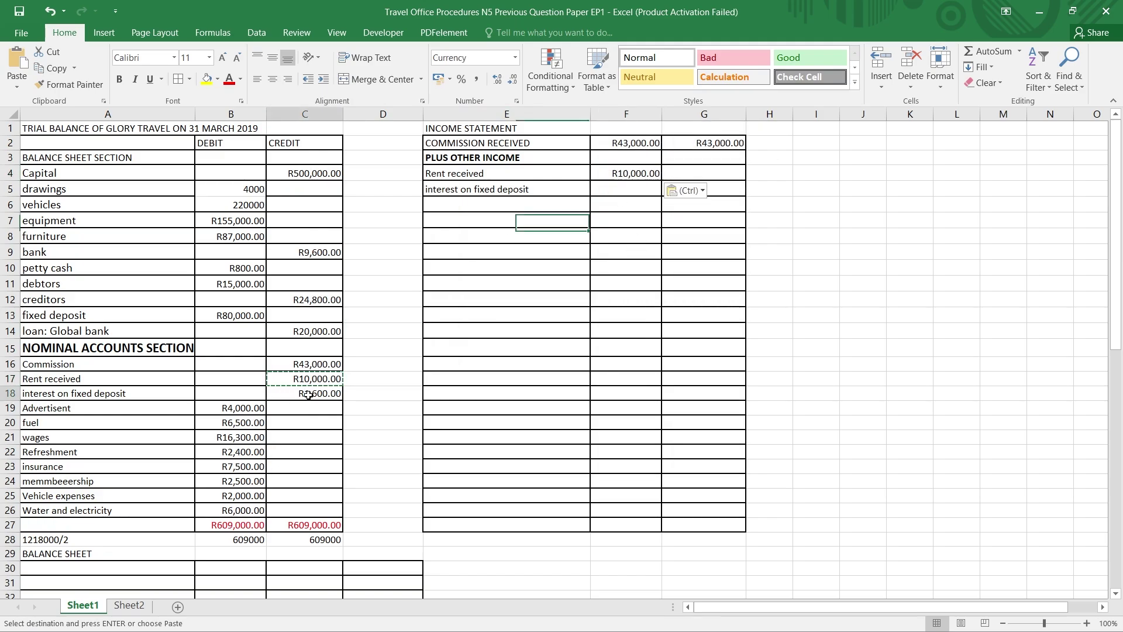
right_click(307, 393)
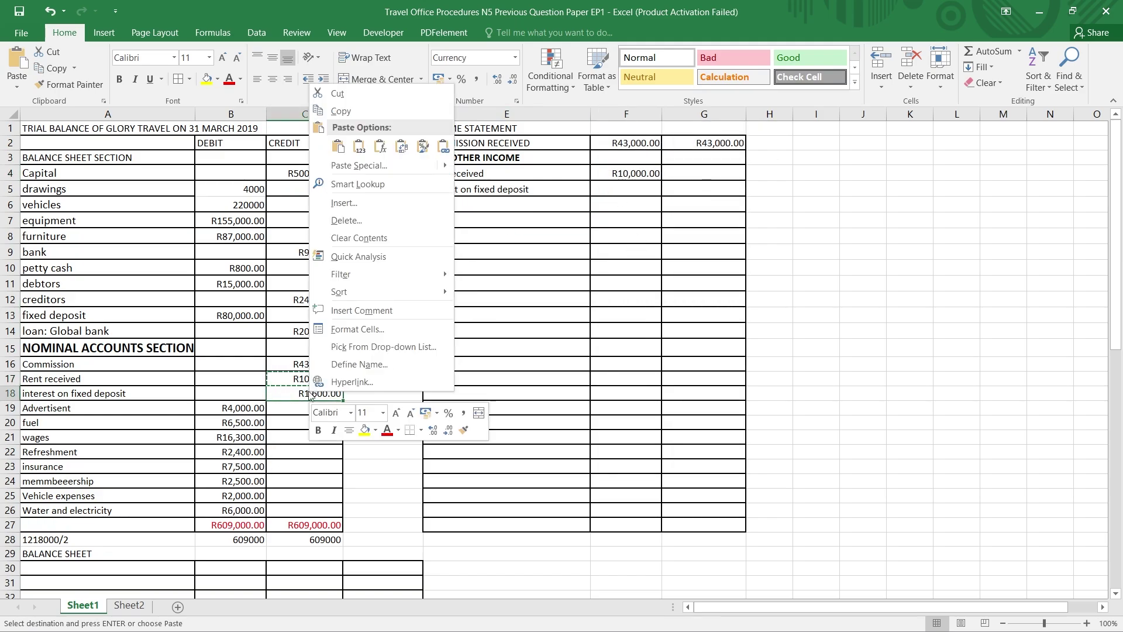
click(344, 114)
click(619, 191)
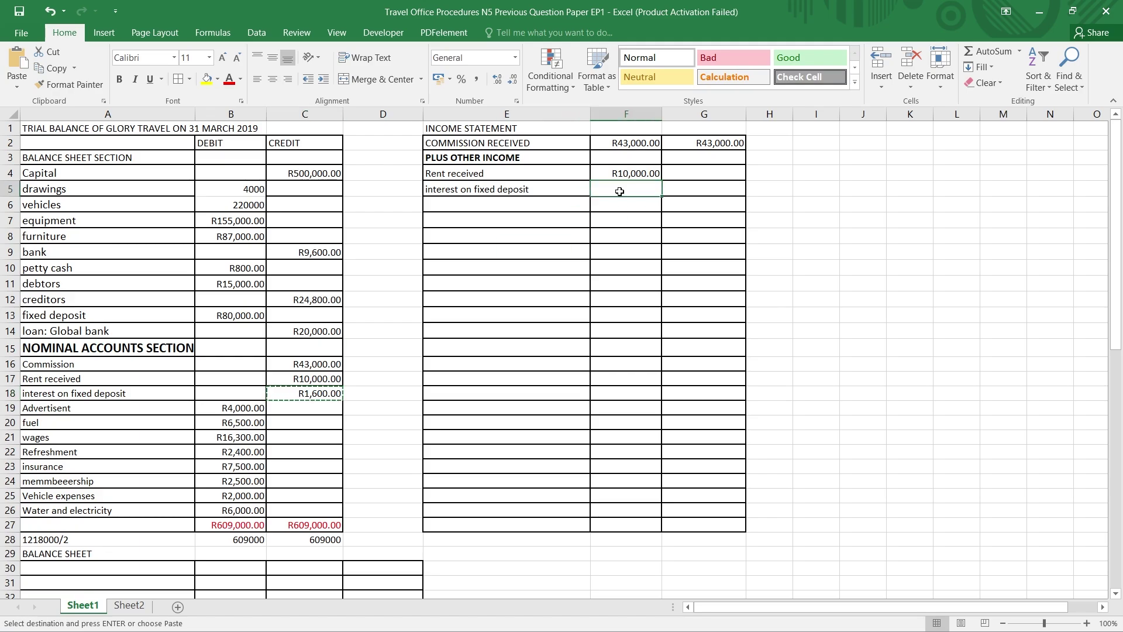
right_click(620, 189)
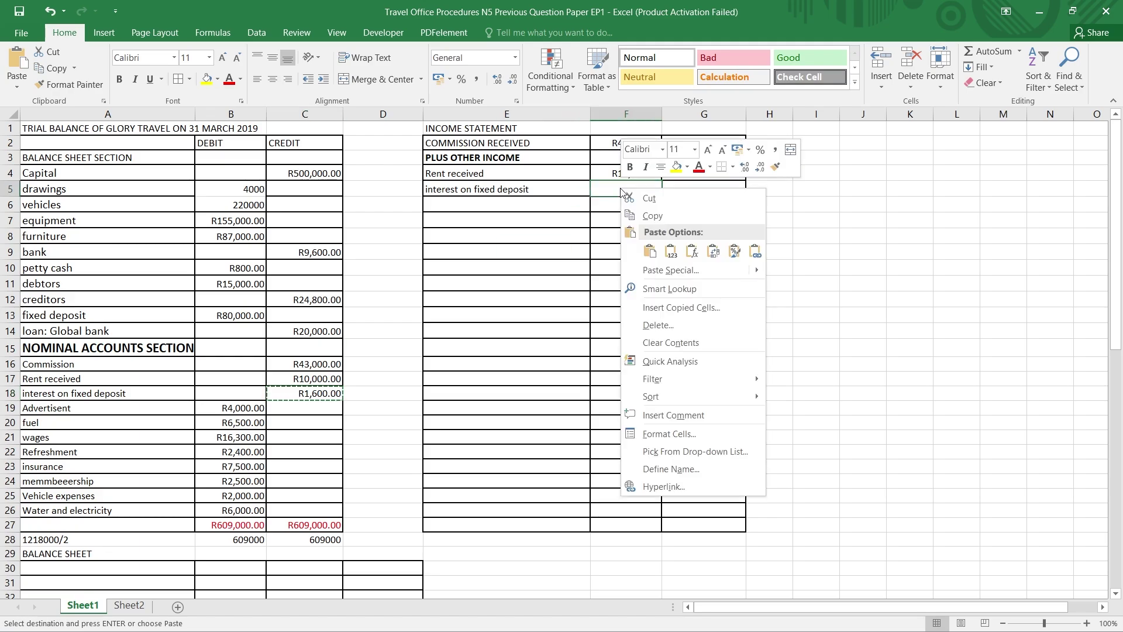
click(655, 251)
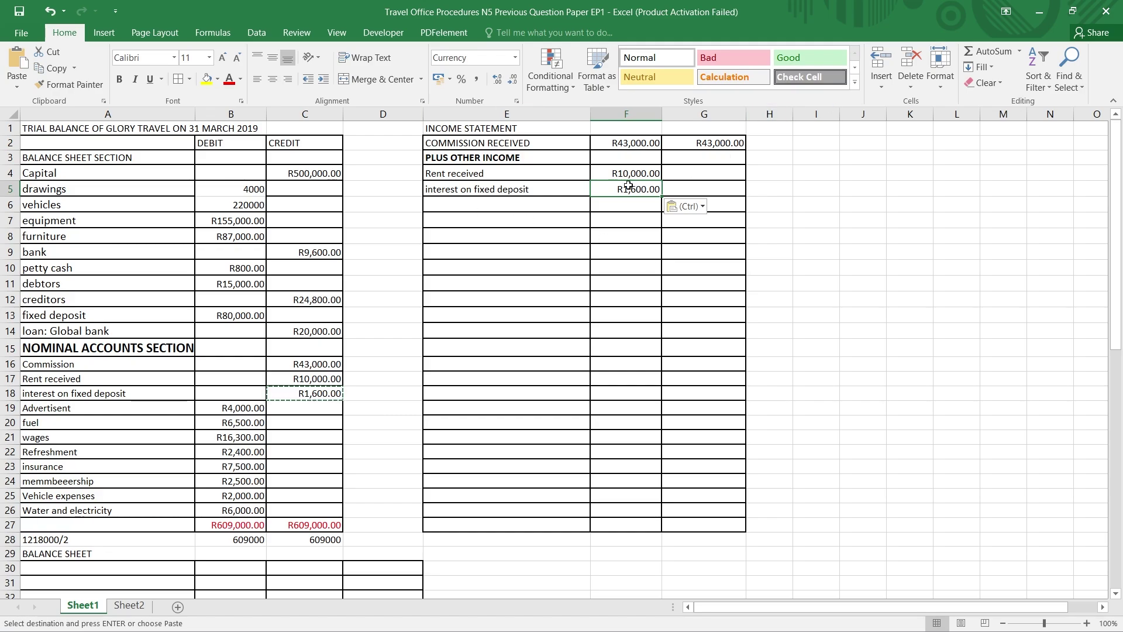
Enter 11600 in G3 and begin typing TOTAL INCOME FOR THE PERIOD in E6.
click(727, 155)
double_click(727, 155)
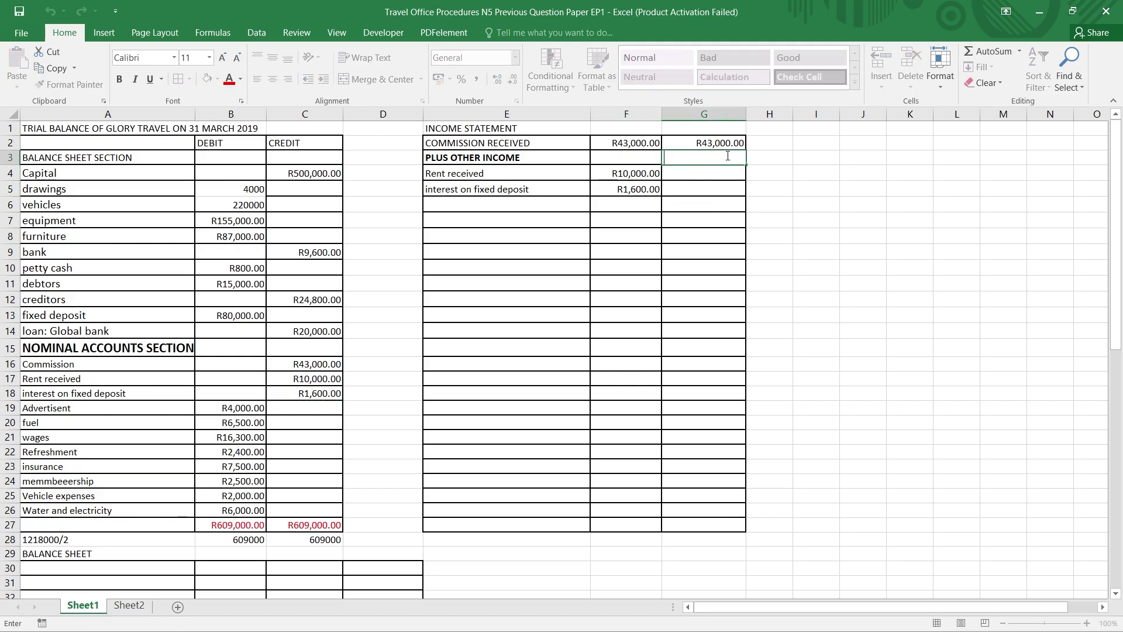
text(11600)
click(458, 203)
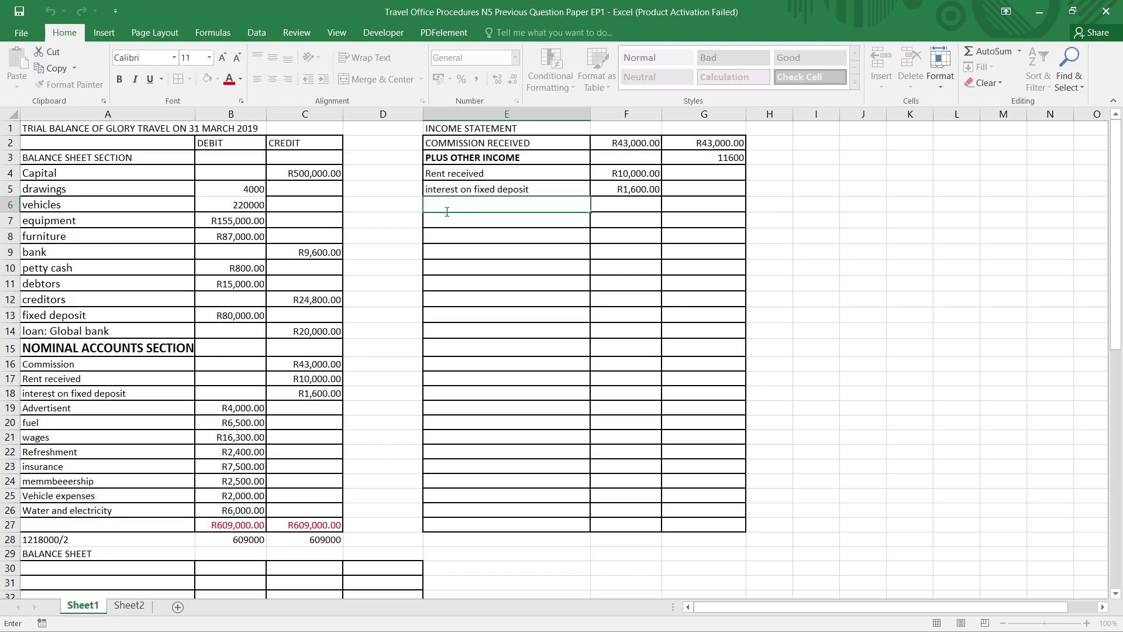
text(TOTAL INCOME FOR THE PERIOD)
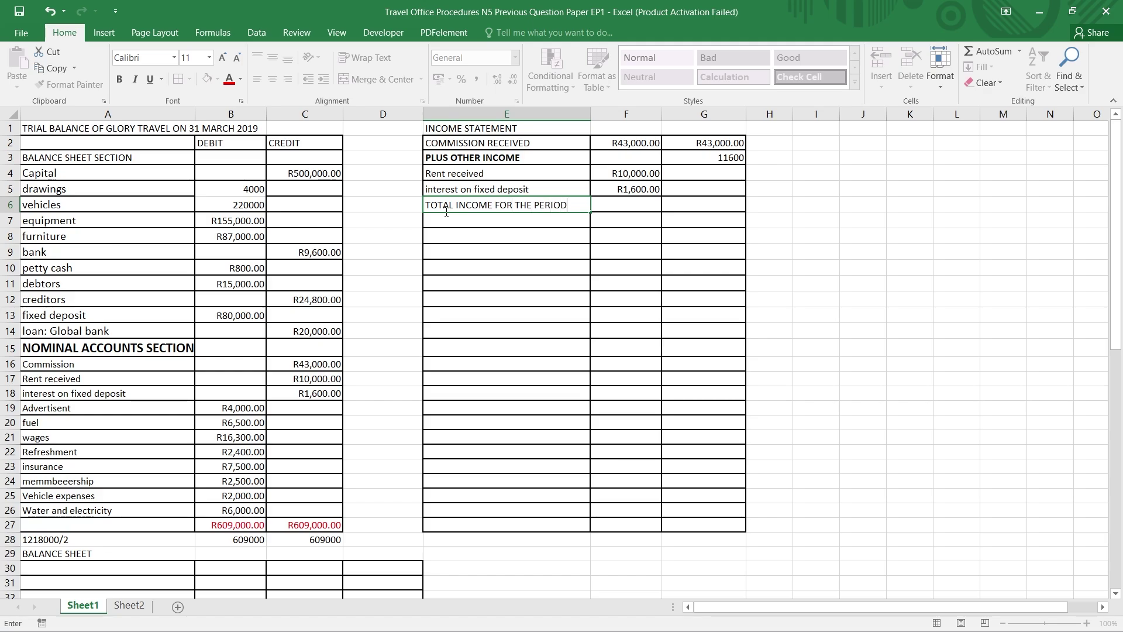
Change the G3 other-income total to R11600 and right-align it.
click(701, 204)
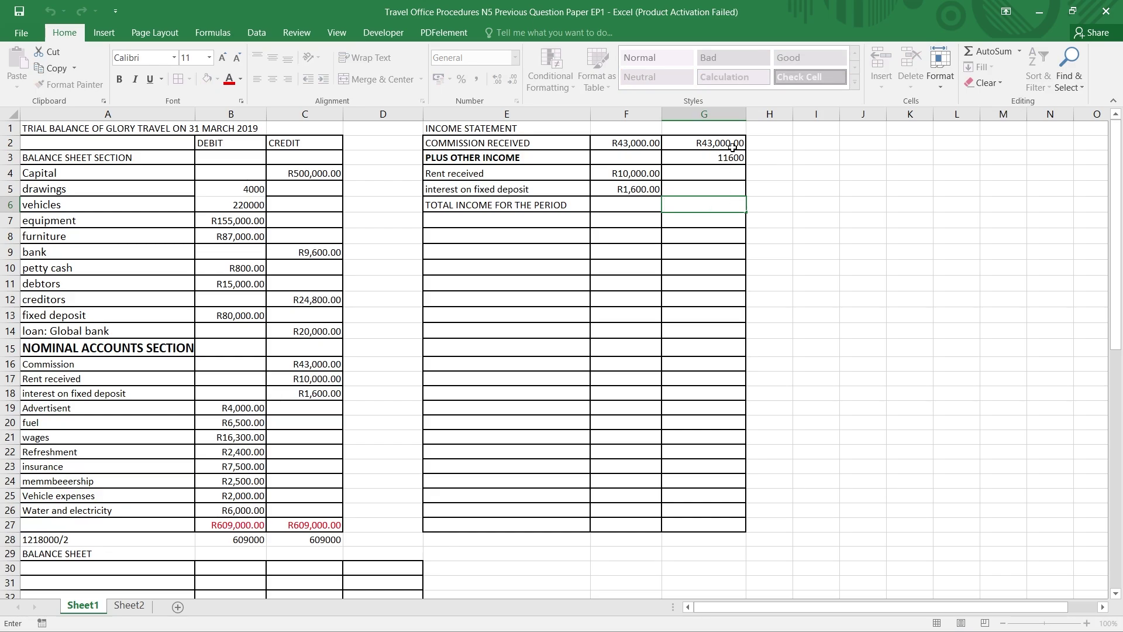
double_click(716, 154)
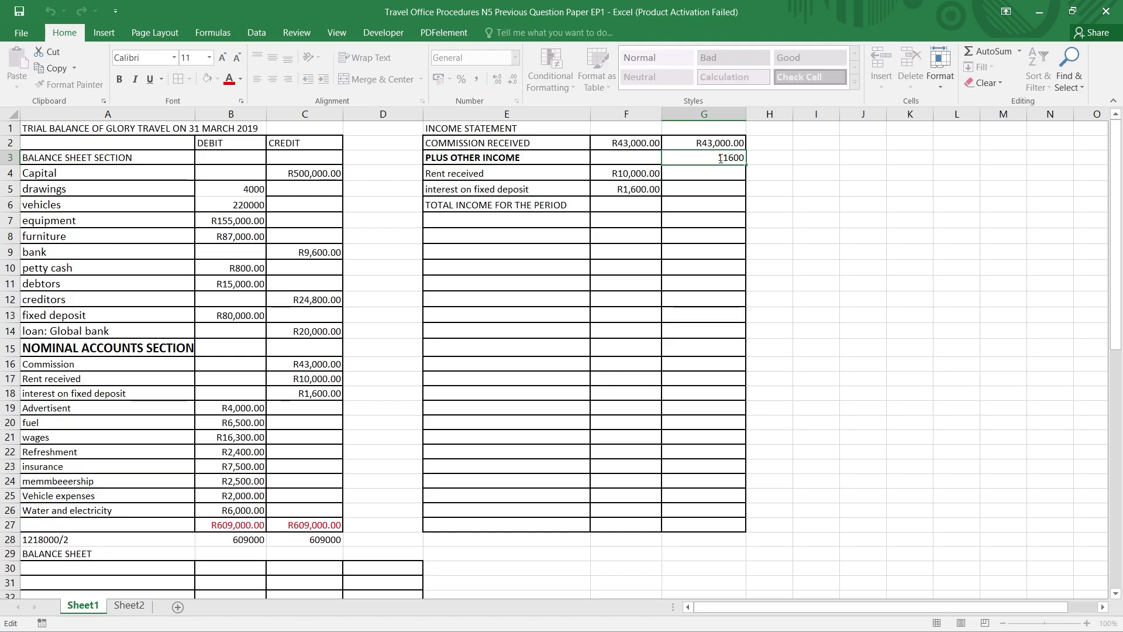
click(711, 207)
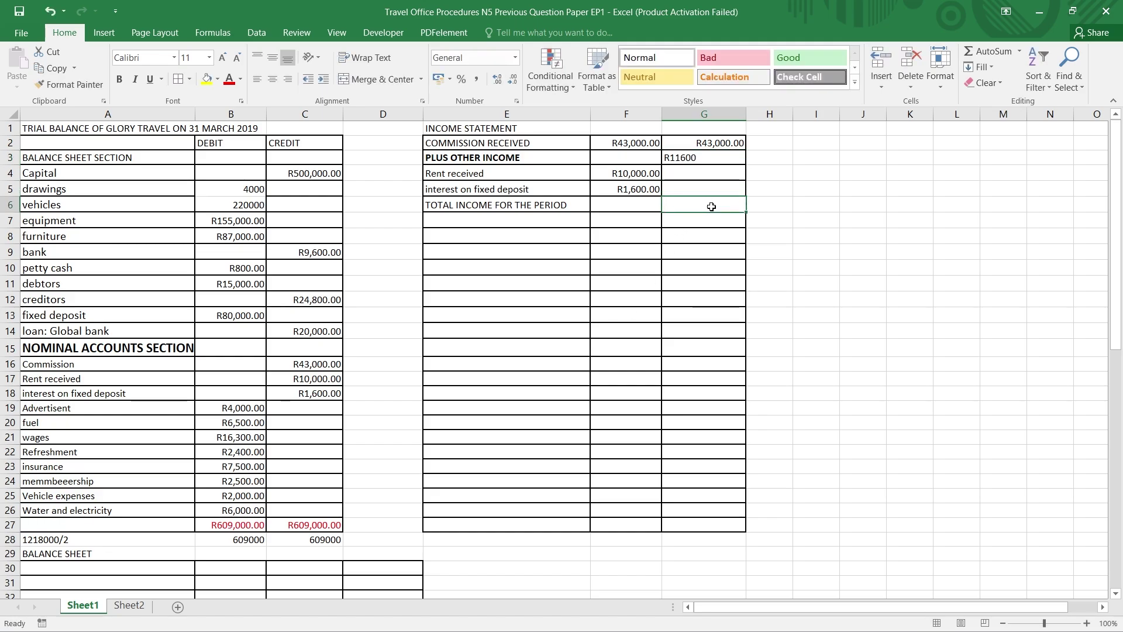
click(685, 161)
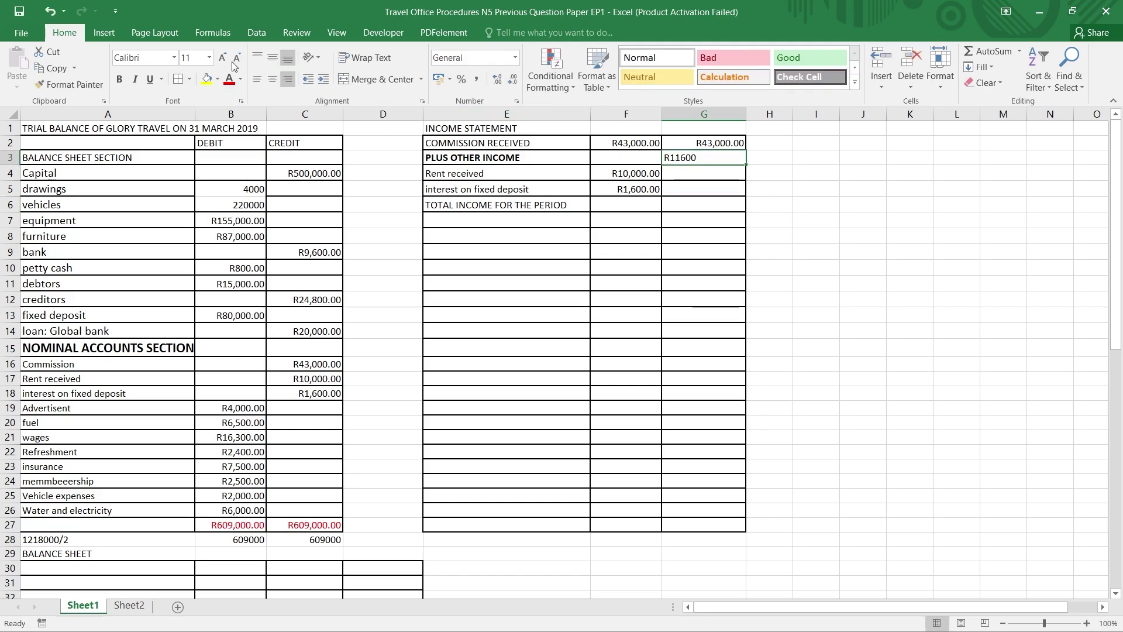
click(286, 84)
Enter R54600 as total income in G6 and type LESS EXPENSES in E7.
double_click(680, 203)
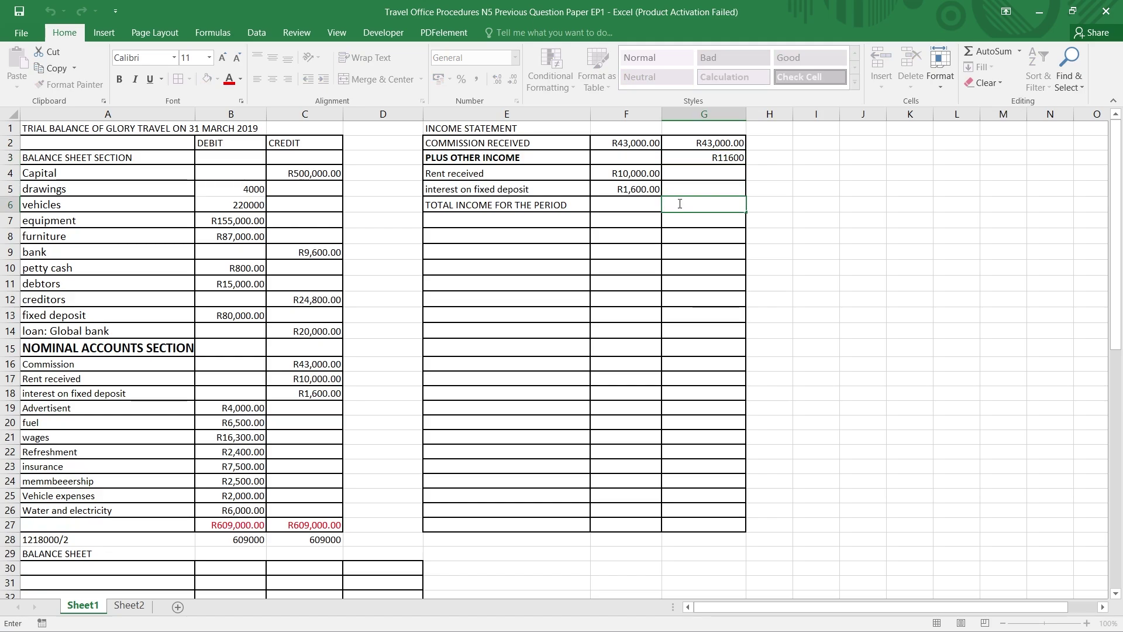
text(54600)
click(665, 205)
text(R)
click(510, 223)
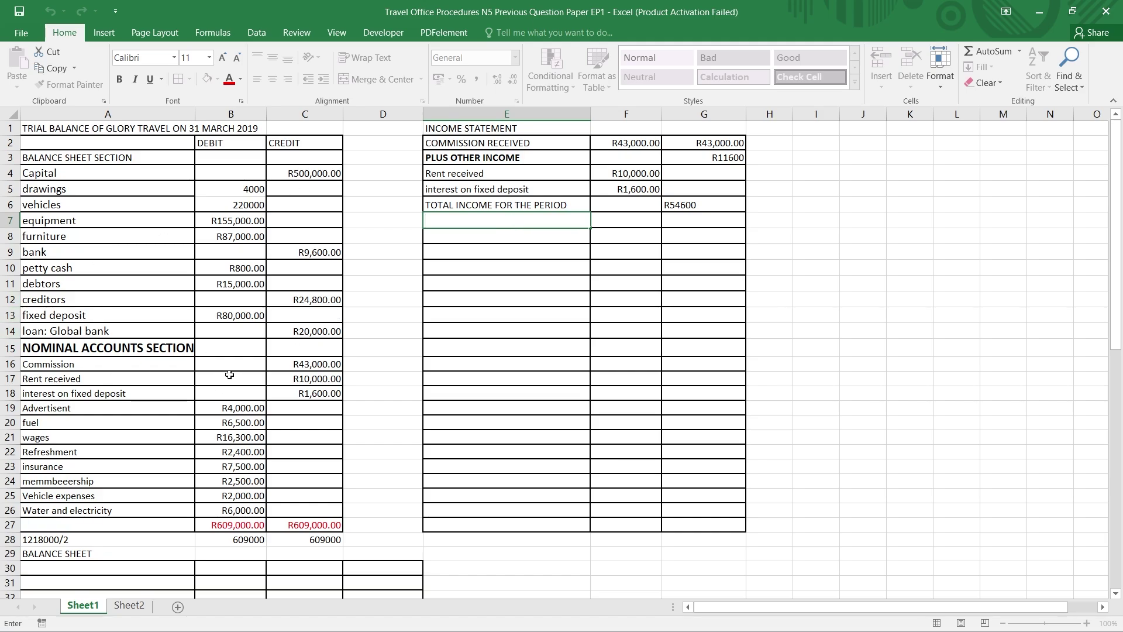
text(SS EXPENSES)
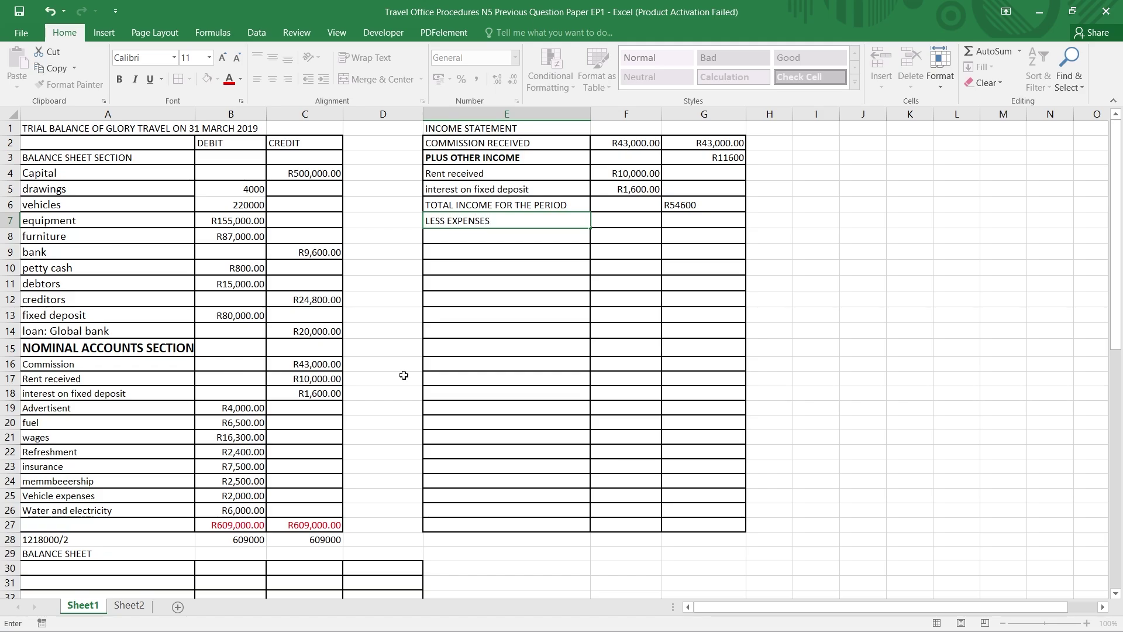
Copy the eight expense labels from A19:A26 into E8:E15 under LESS EXPENSES.
click(432, 381)
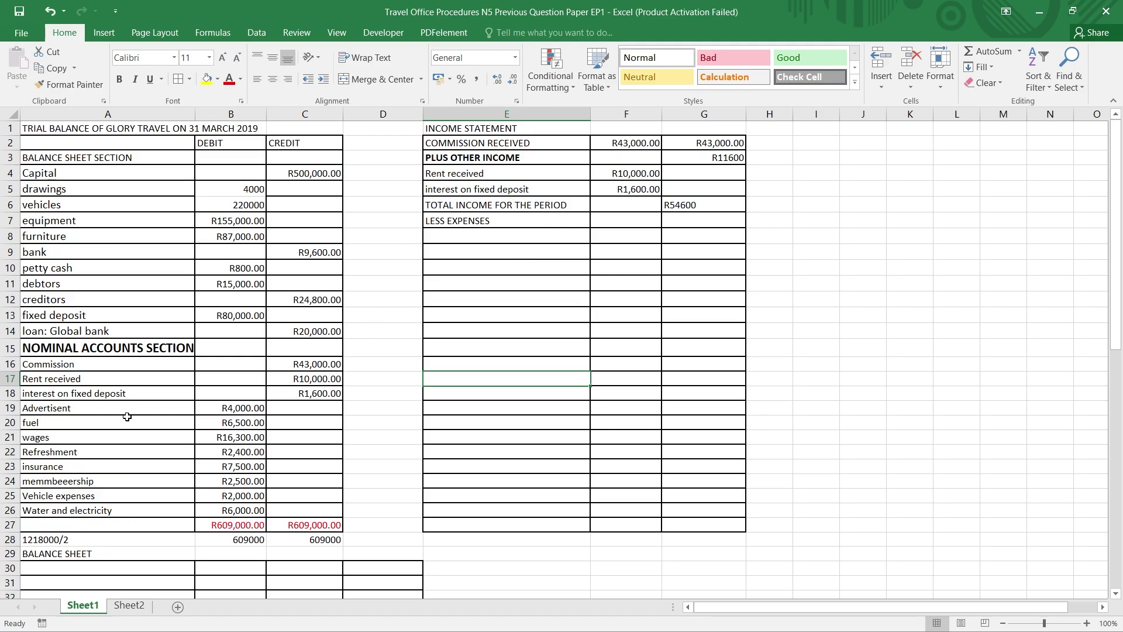
click(27, 410)
drag(27, 410, 35, 510)
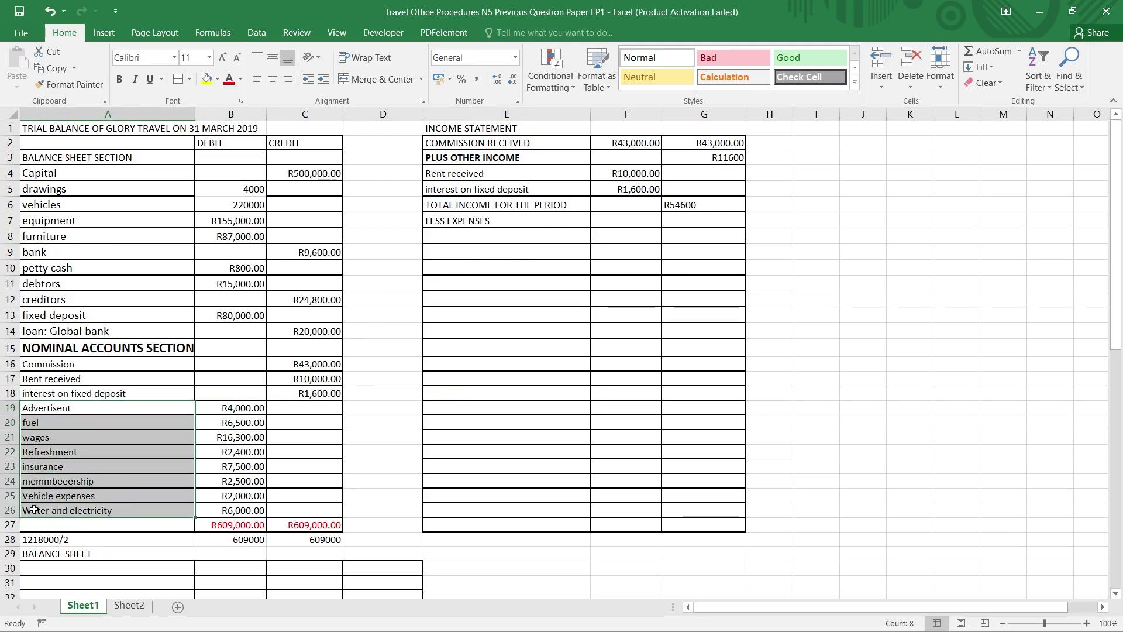
right_click(76, 423)
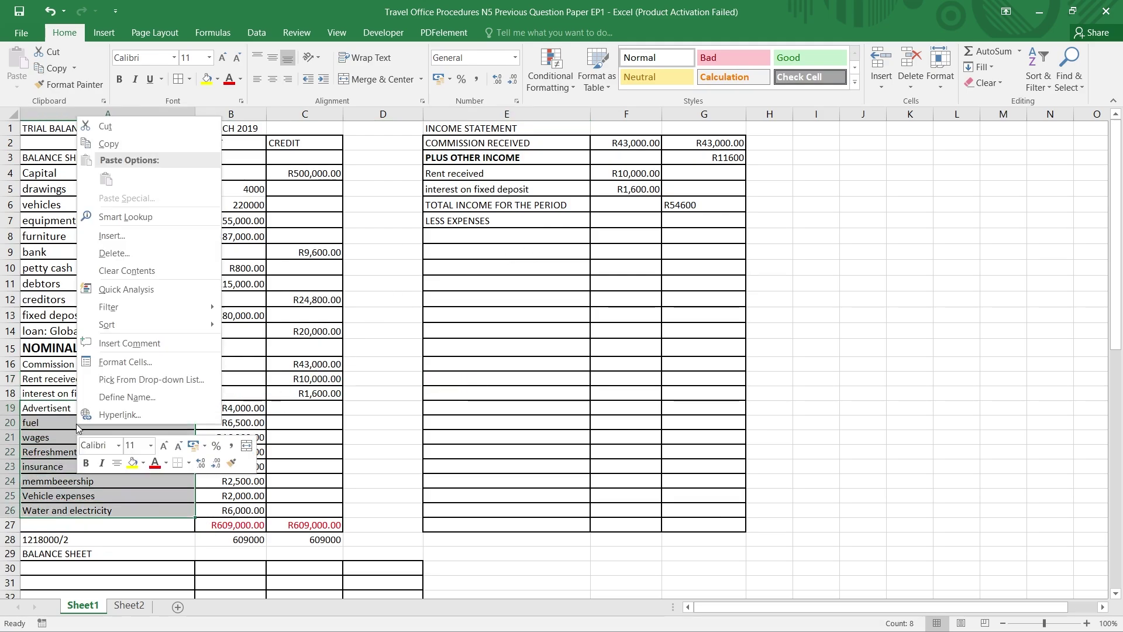
click(132, 146)
click(463, 237)
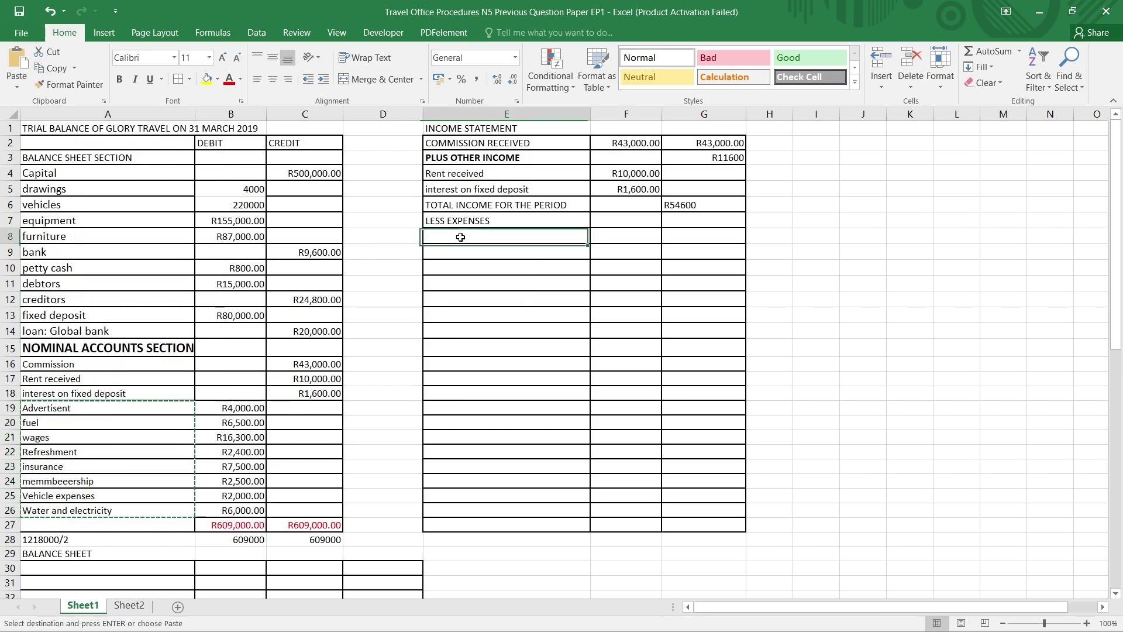
right_click(463, 238)
click(490, 301)
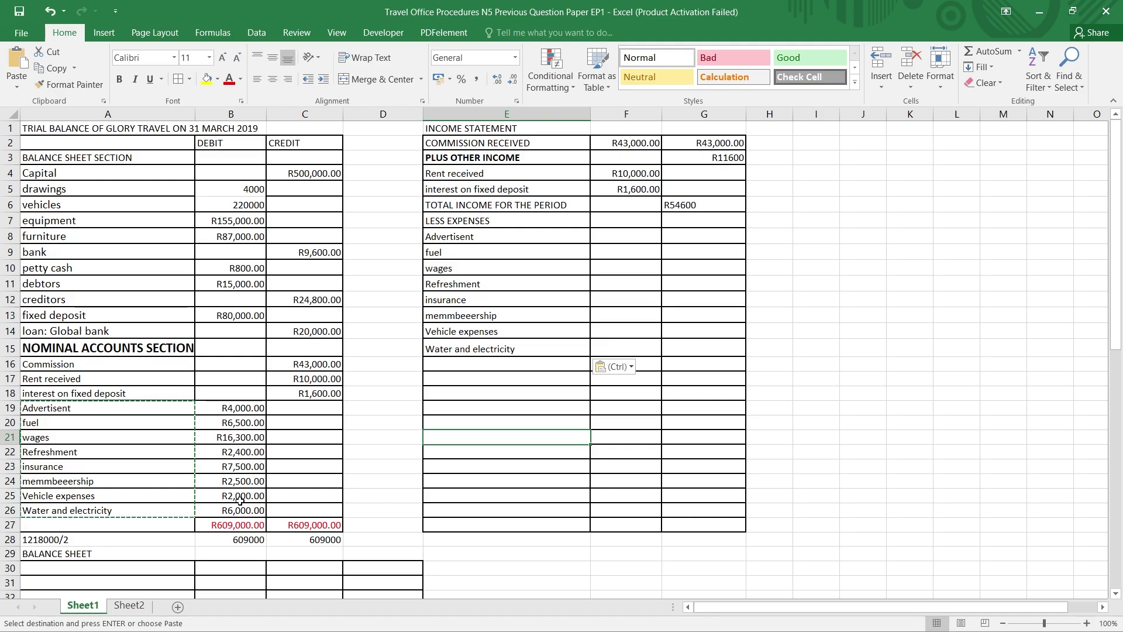
Copy the expense amounts from B19:B26 into F8:F15.
drag(240, 507, 238, 412)
right_click(237, 412)
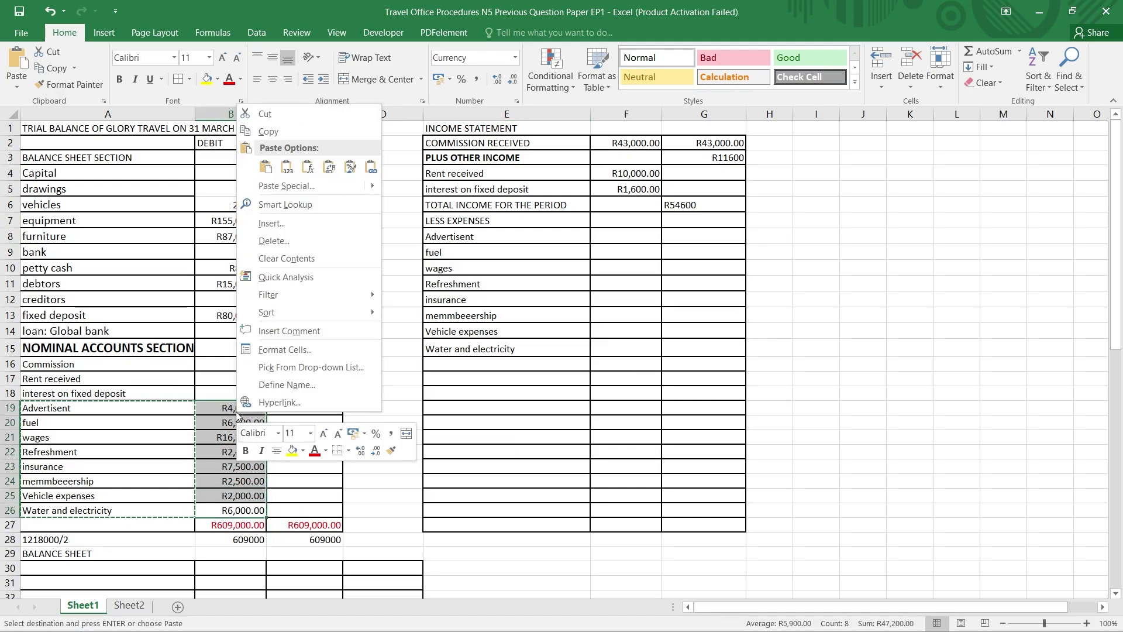
click(283, 132)
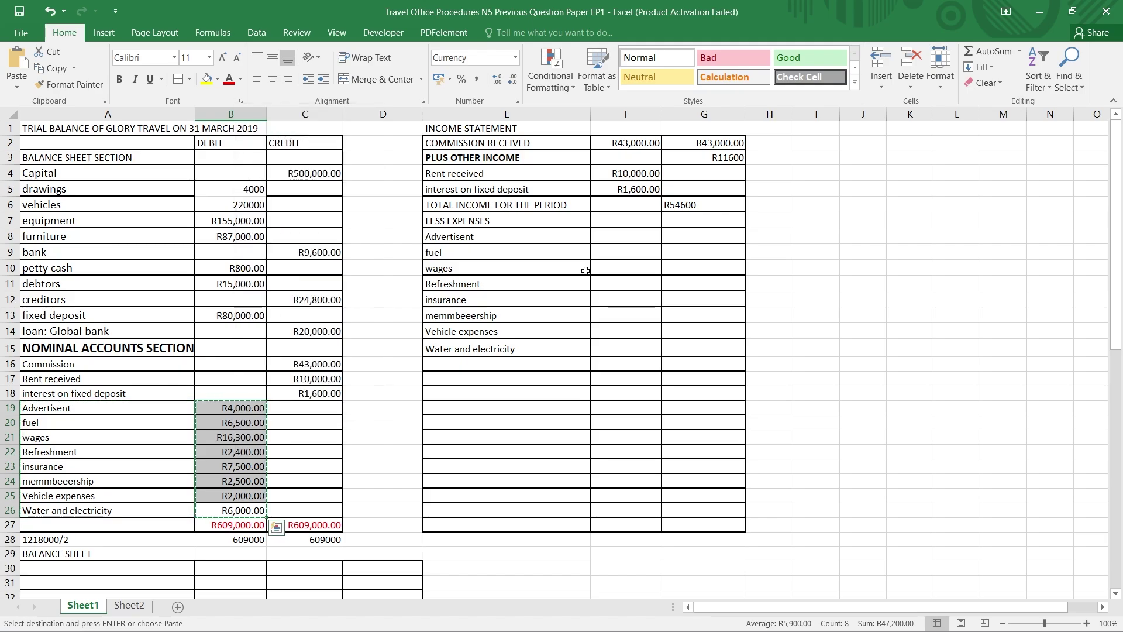
click(623, 236)
right_click(623, 236)
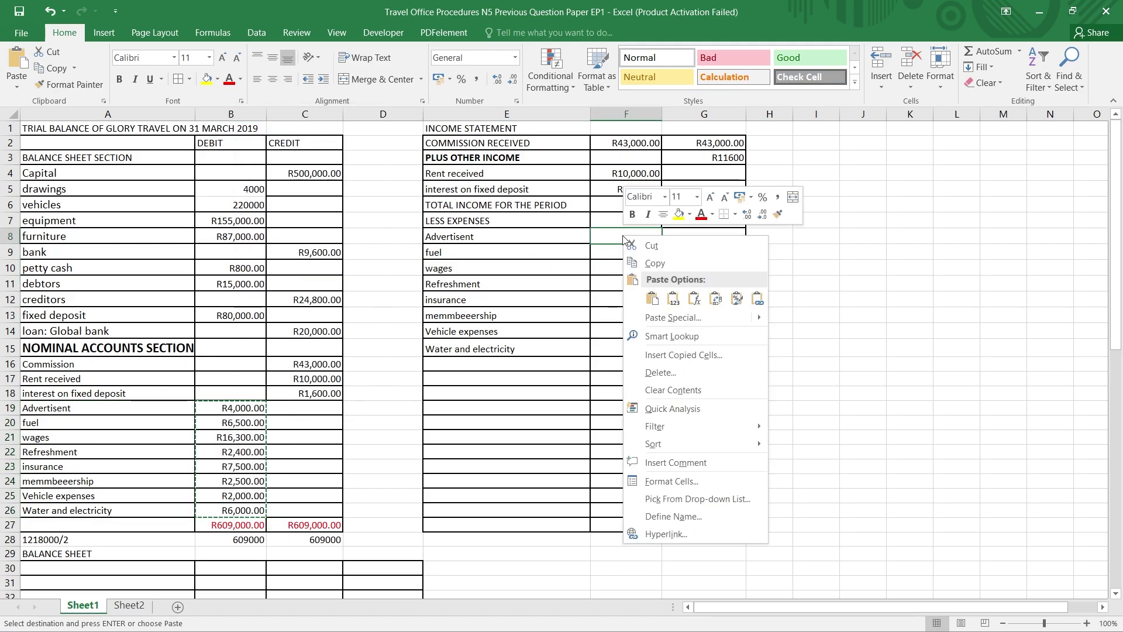
click(644, 282)
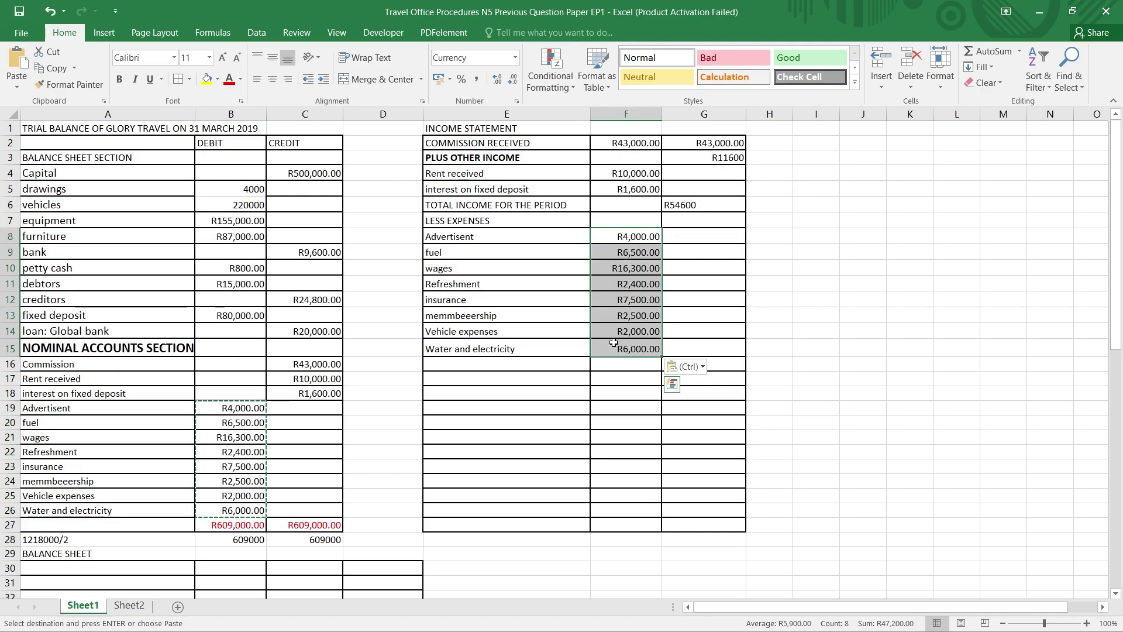
Check each pasted expense amount in F8:F15, Advertisment through Water and electricity.
click(624, 236)
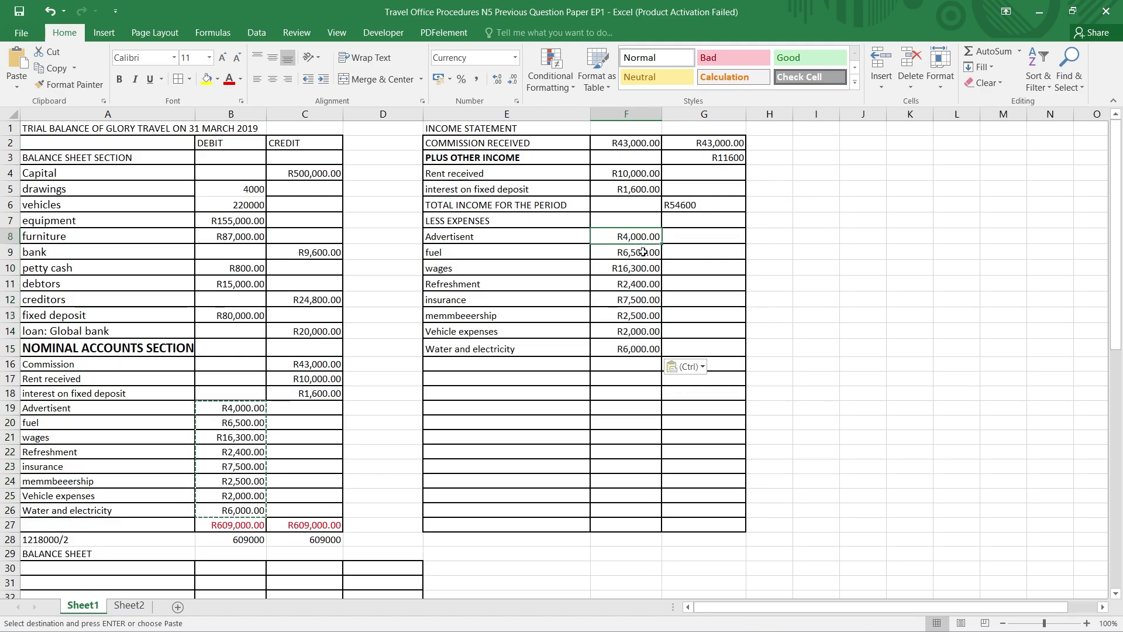
click(642, 252)
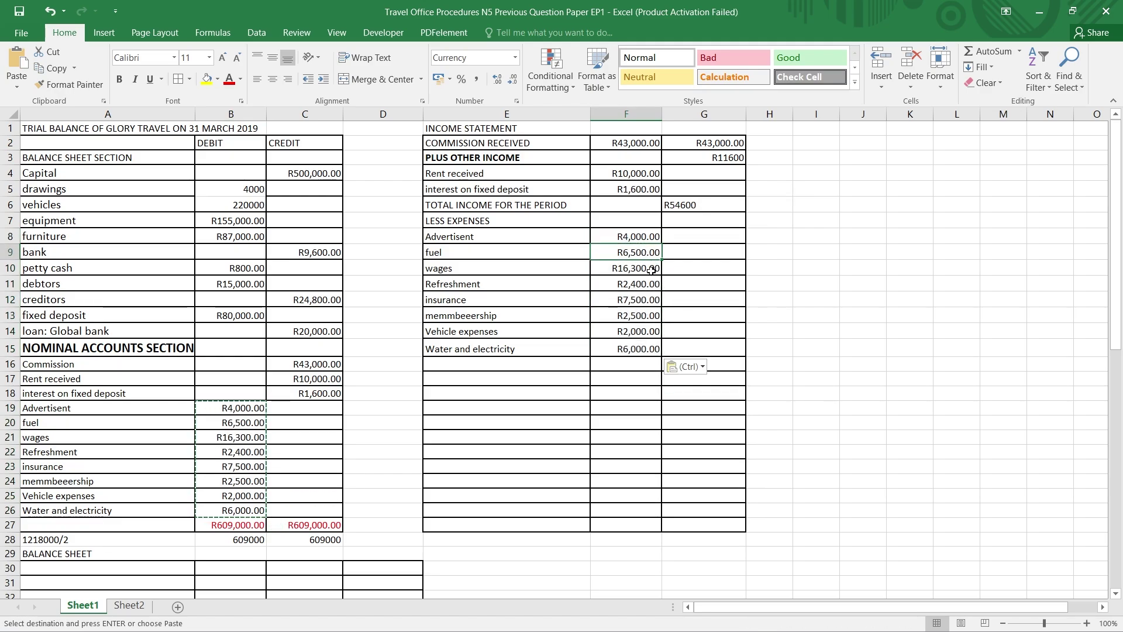
click(652, 269)
click(653, 287)
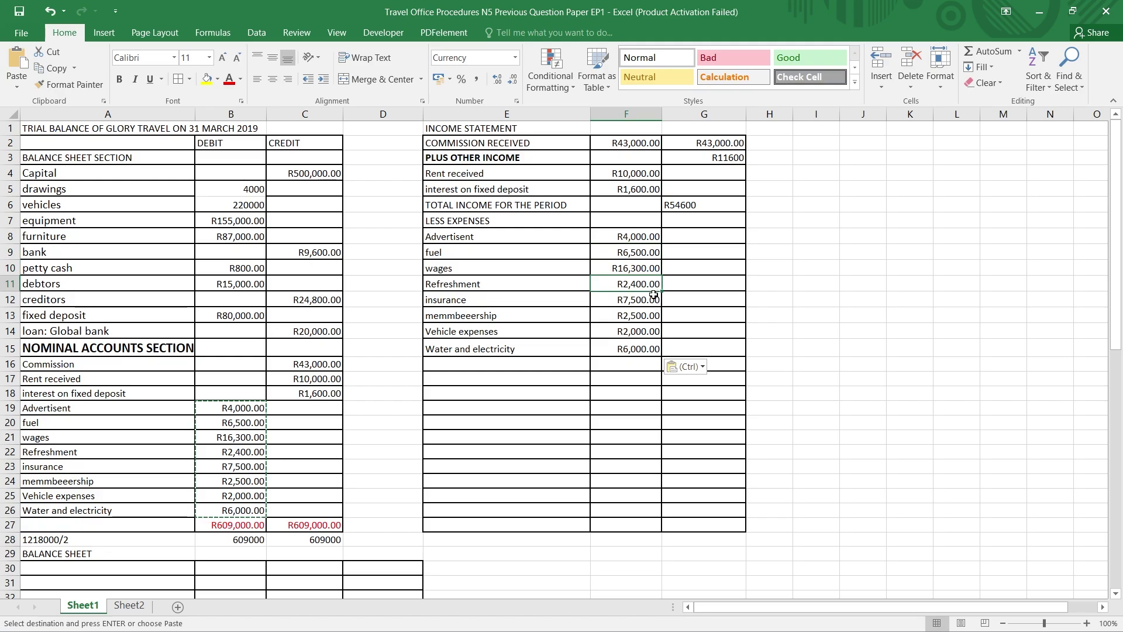
click(654, 301)
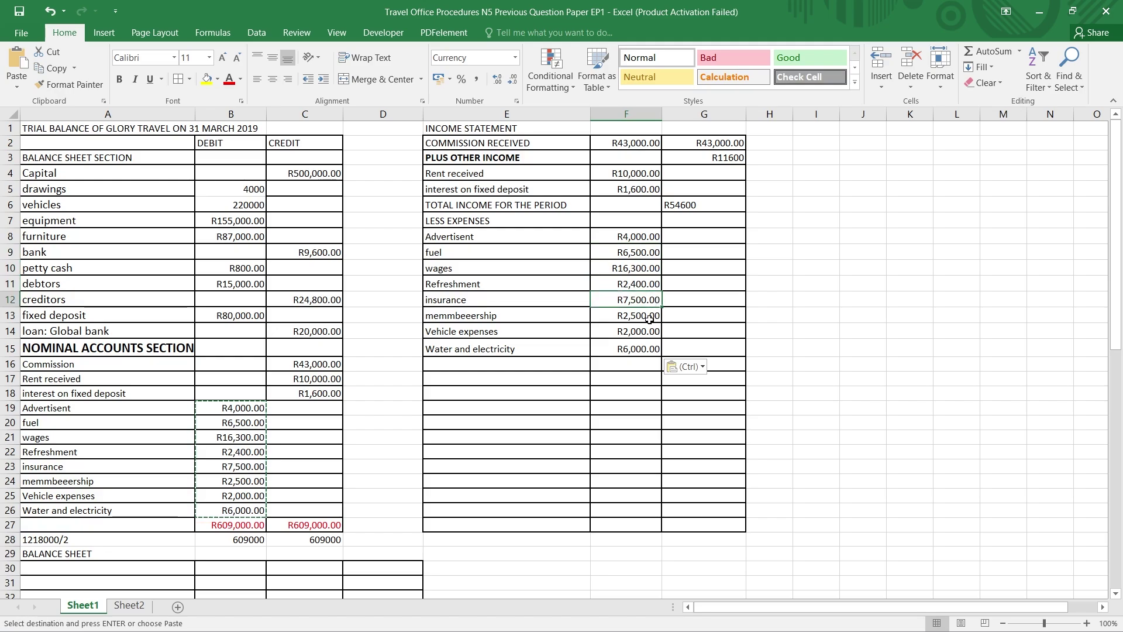
click(650, 318)
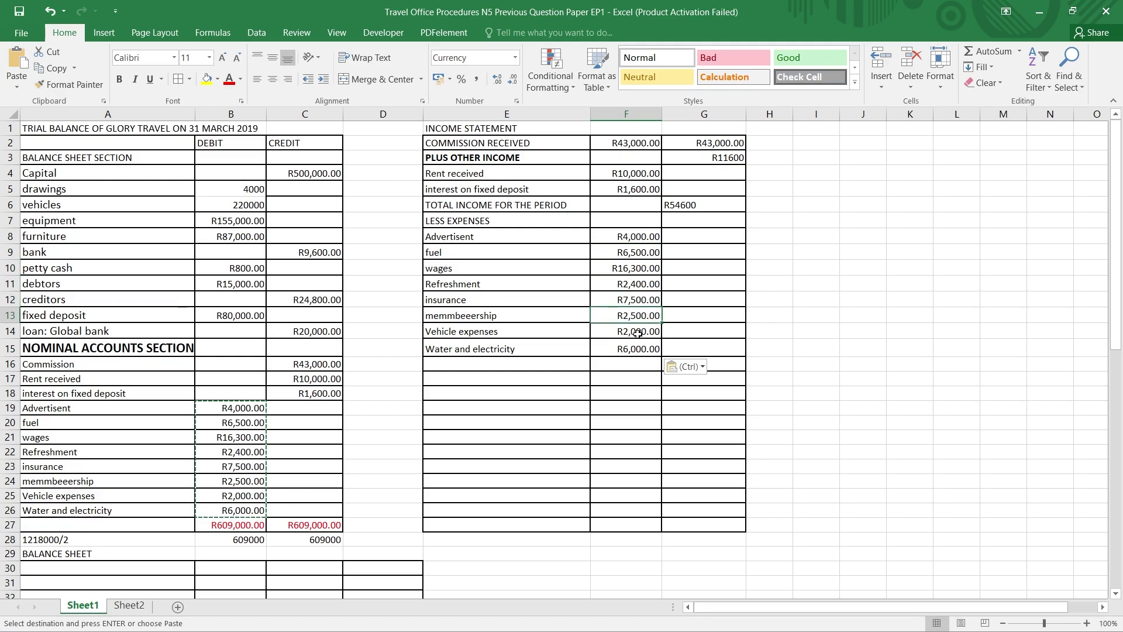
click(637, 332)
click(640, 351)
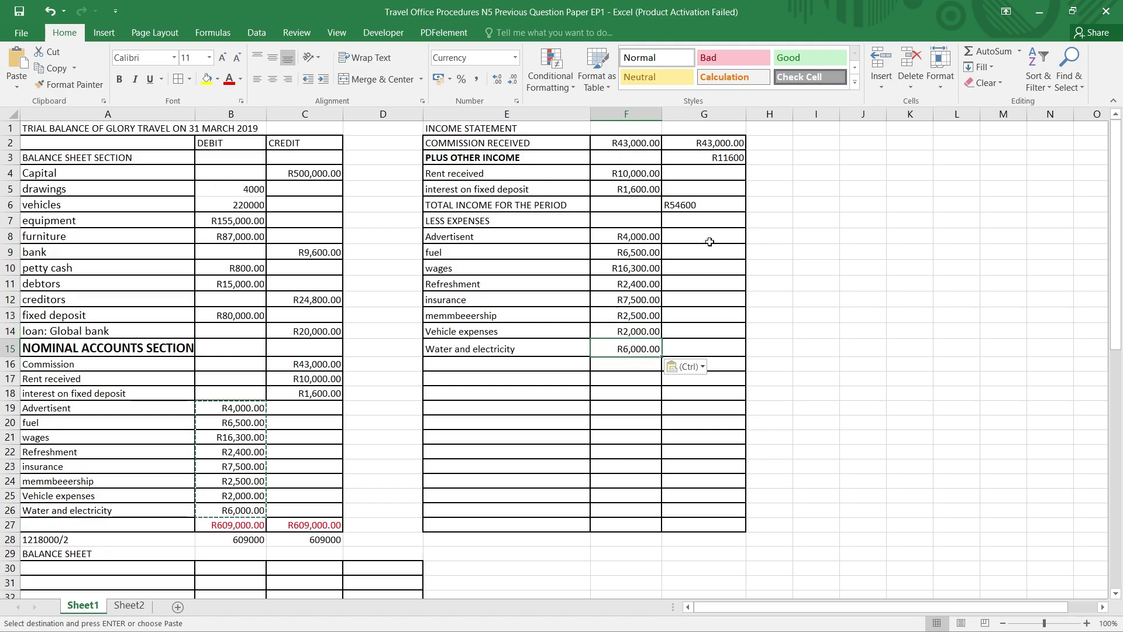
Enter R47200 in G7 as total expenses, then check it against the R54600 income total.
click(703, 225)
text(=)
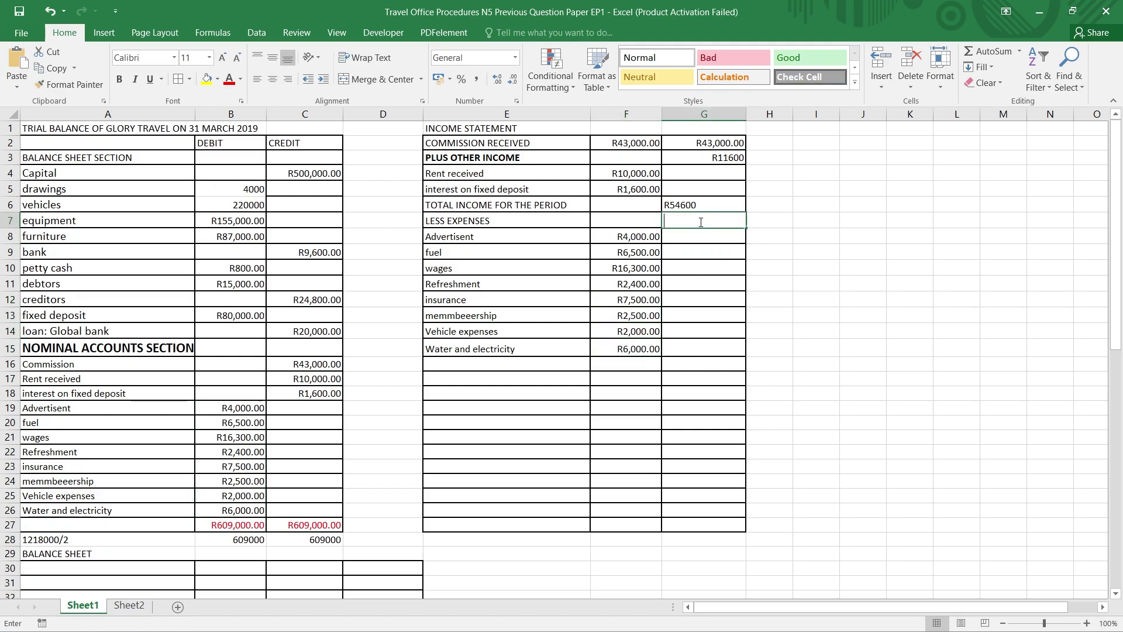
text(R47)
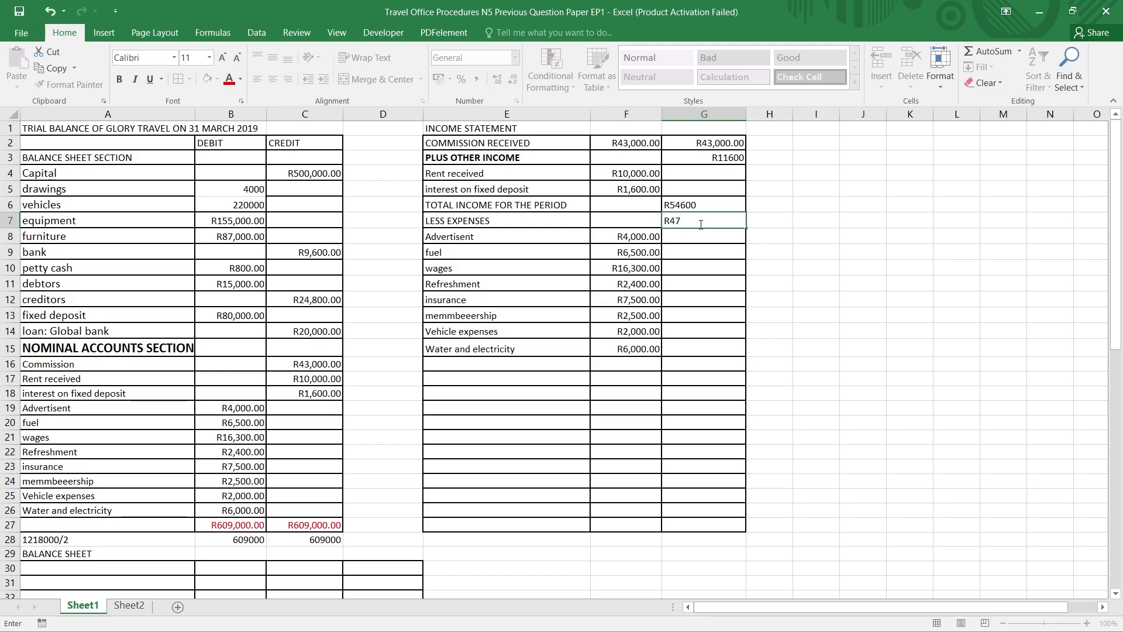
text(200)
click(707, 366)
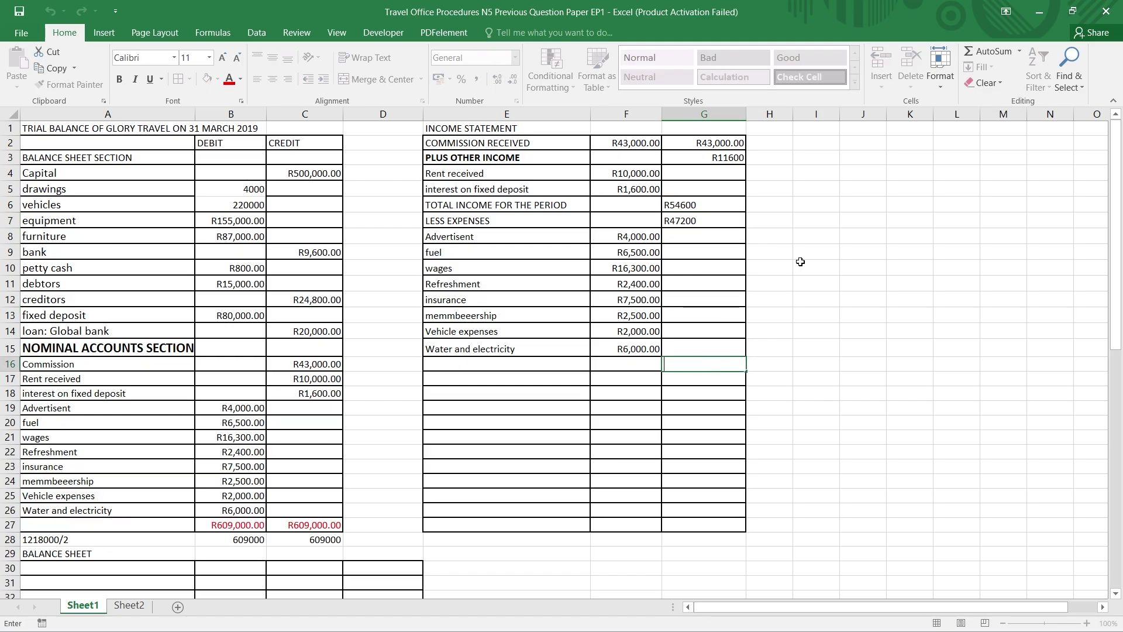
click(692, 205)
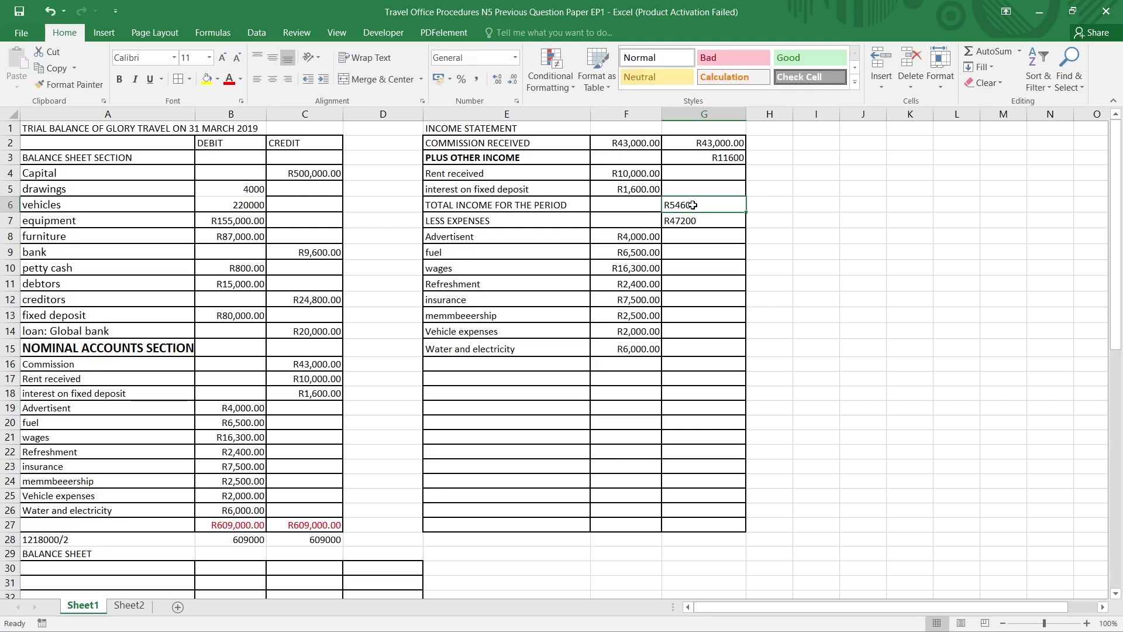
click(699, 221)
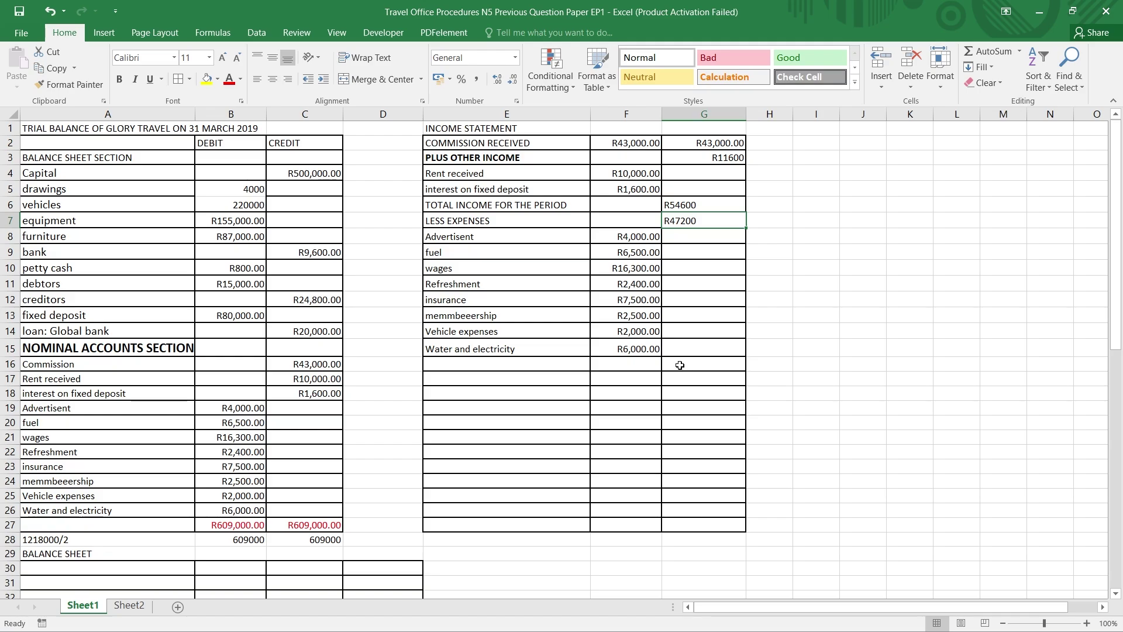
Enter the R7400 profit figure in G16.
click(680, 365)
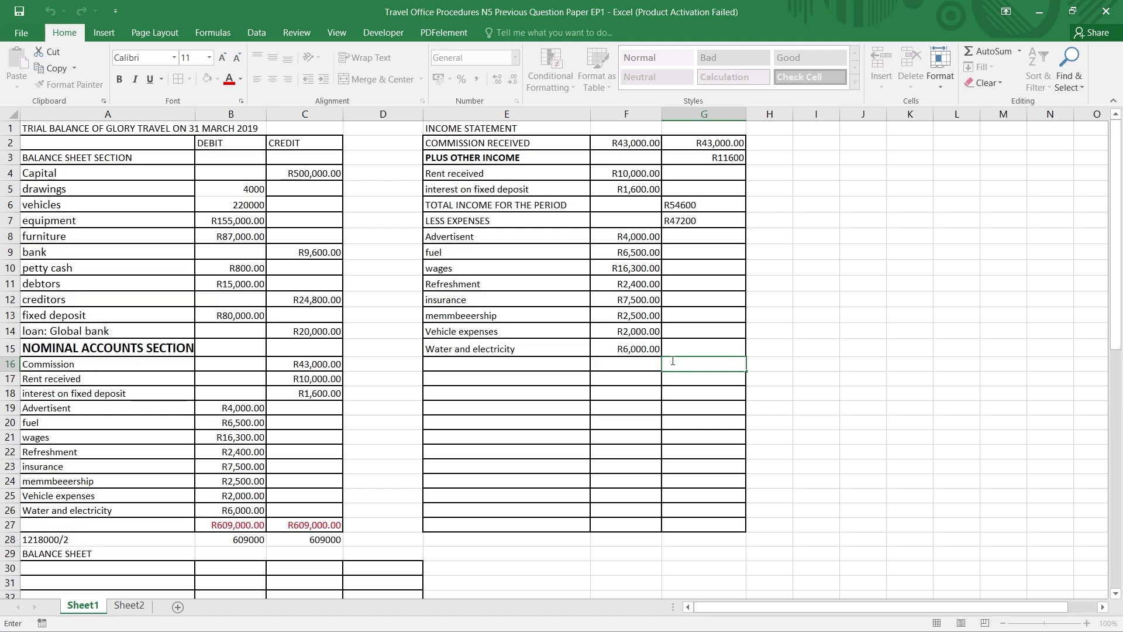
text(R7400)
click(885, 434)
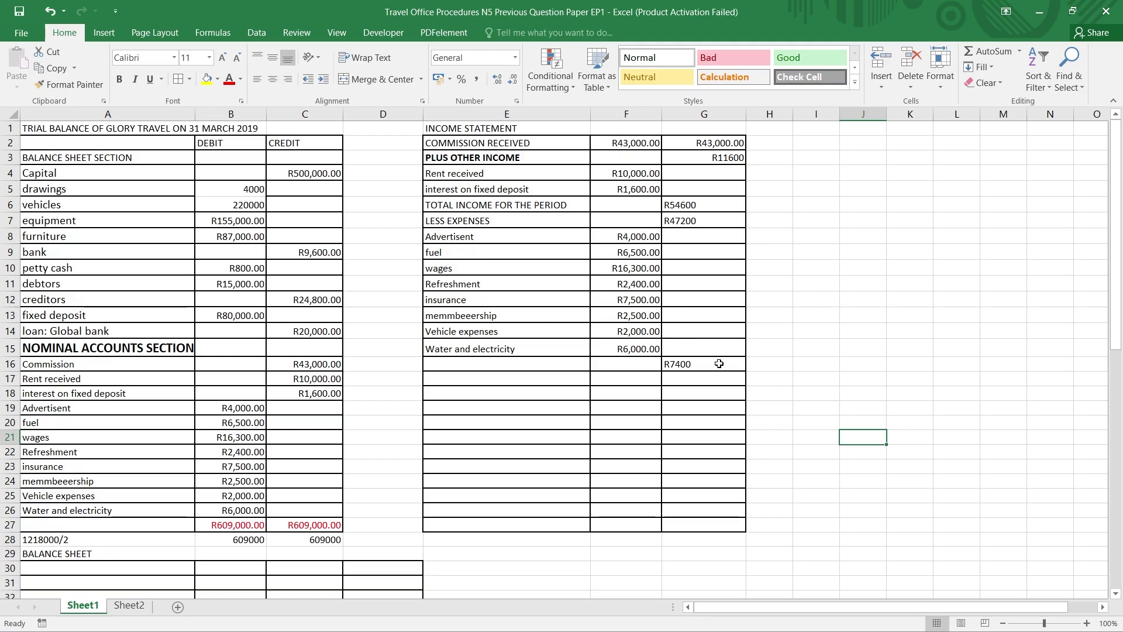
Make the R54600 income total in G6 and R47200 expenses total in G7 bold.
drag(734, 366, 481, 186)
click(809, 251)
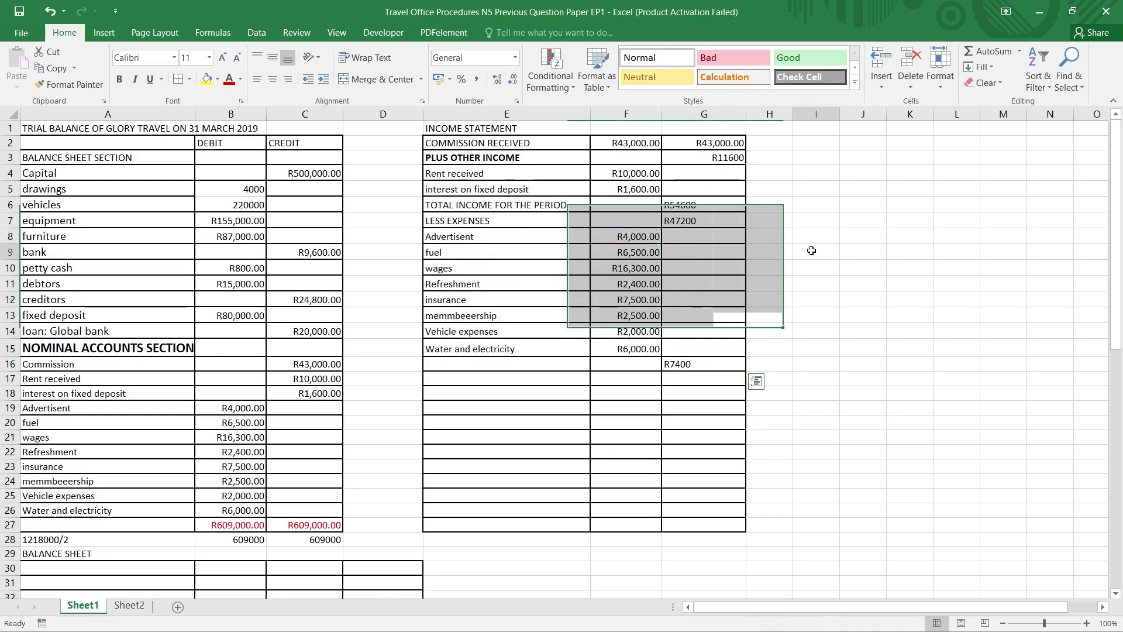
click(704, 210)
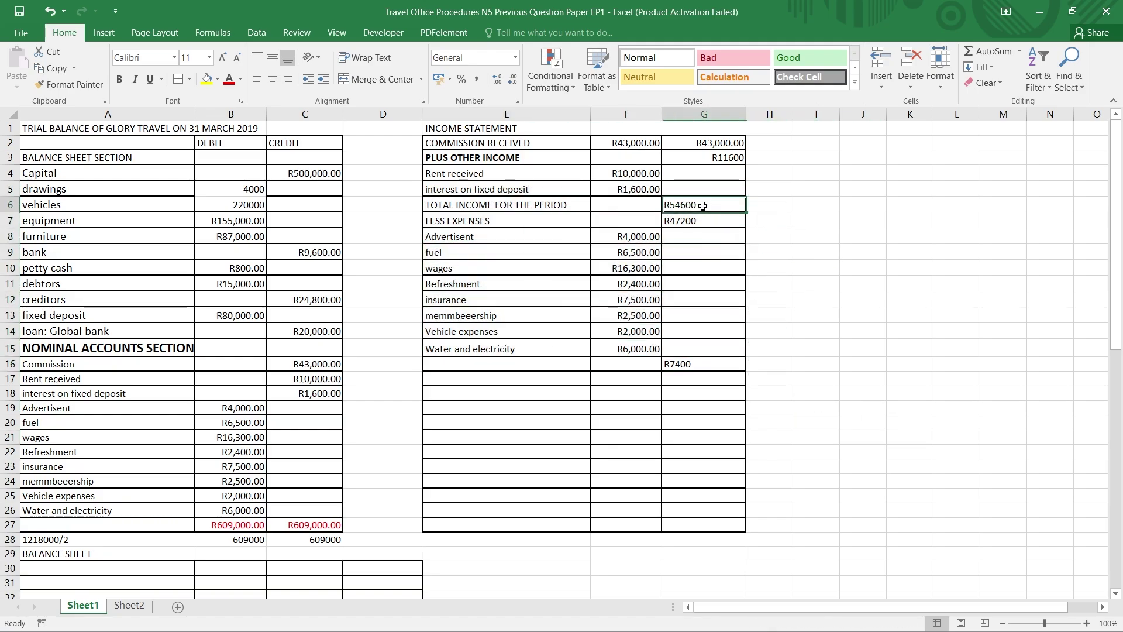
click(123, 84)
click(672, 223)
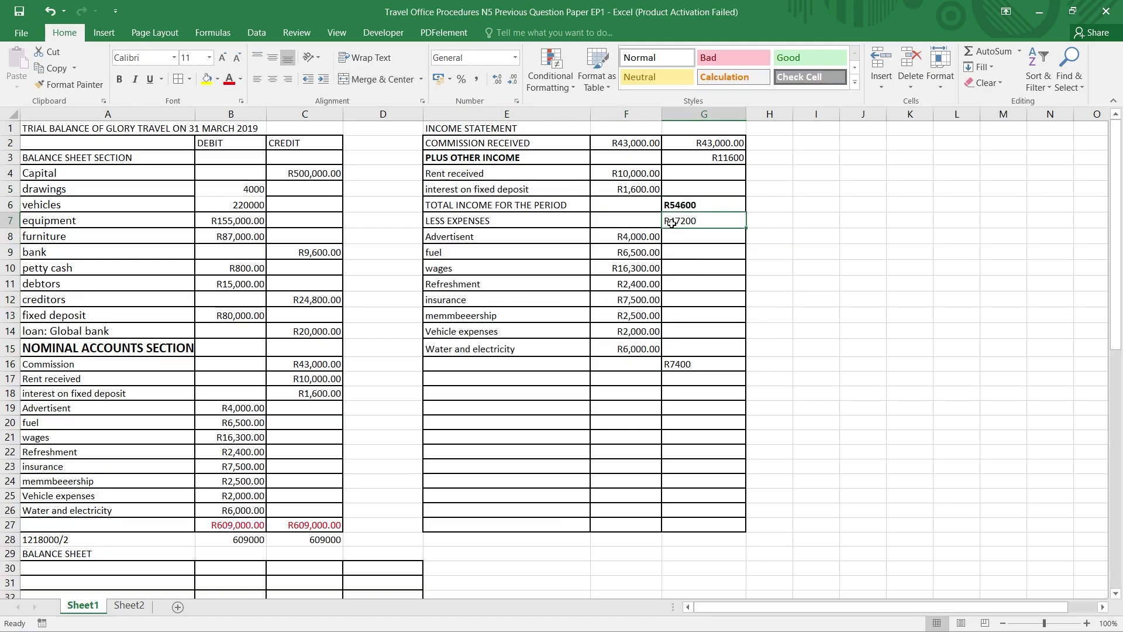
click(120, 83)
click(701, 367)
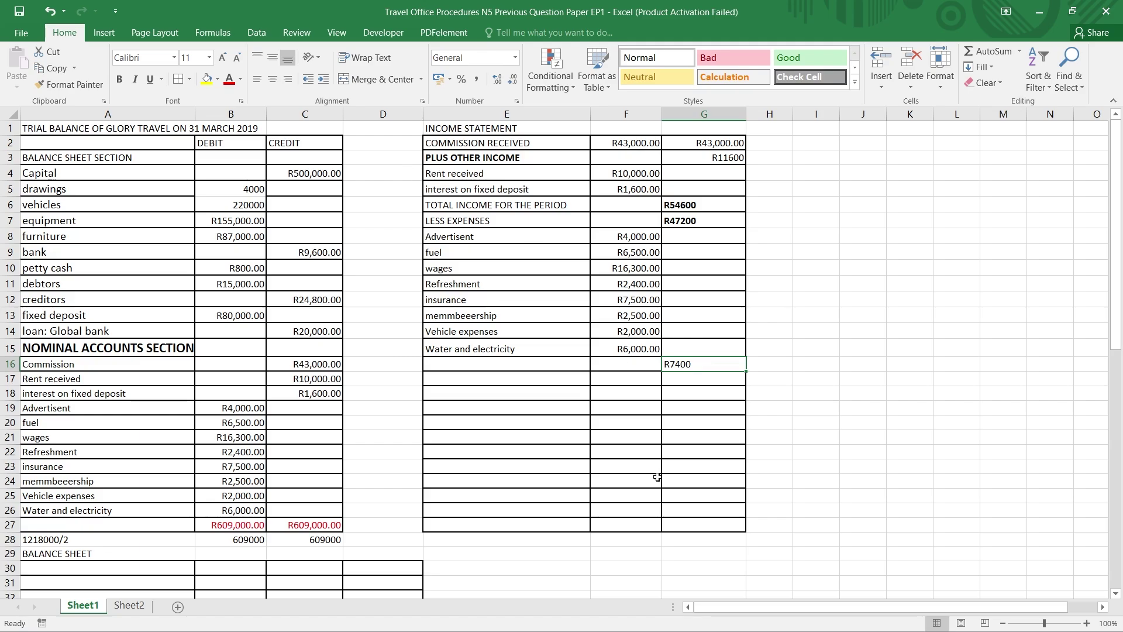
click(493, 362)
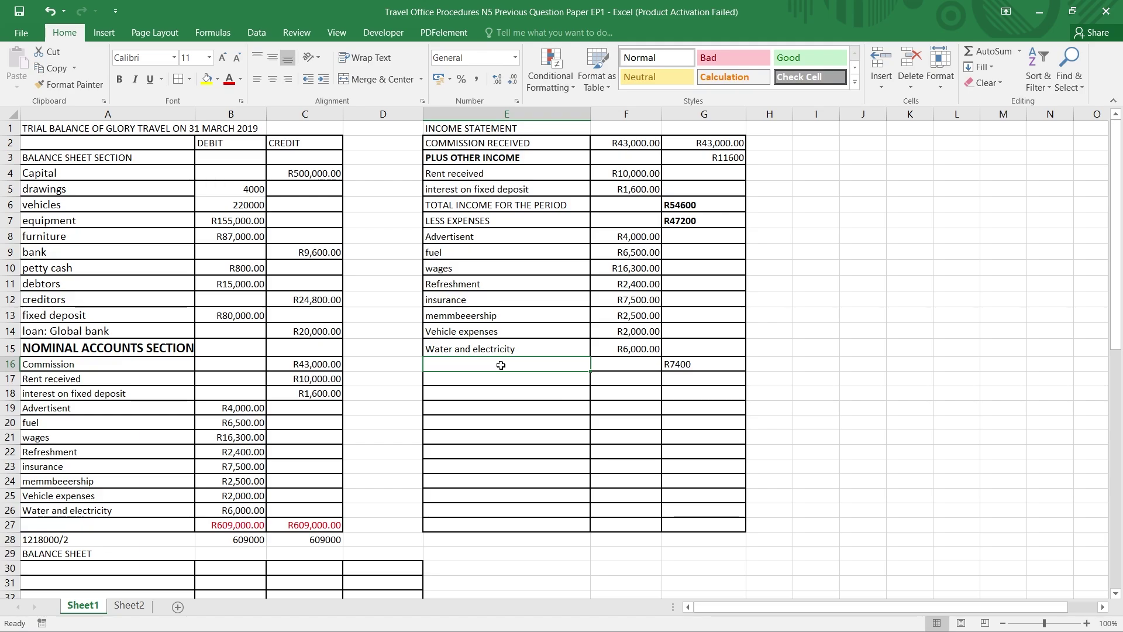
Type PROFIT in E16 beside the R7400 figure.
text(PRO)
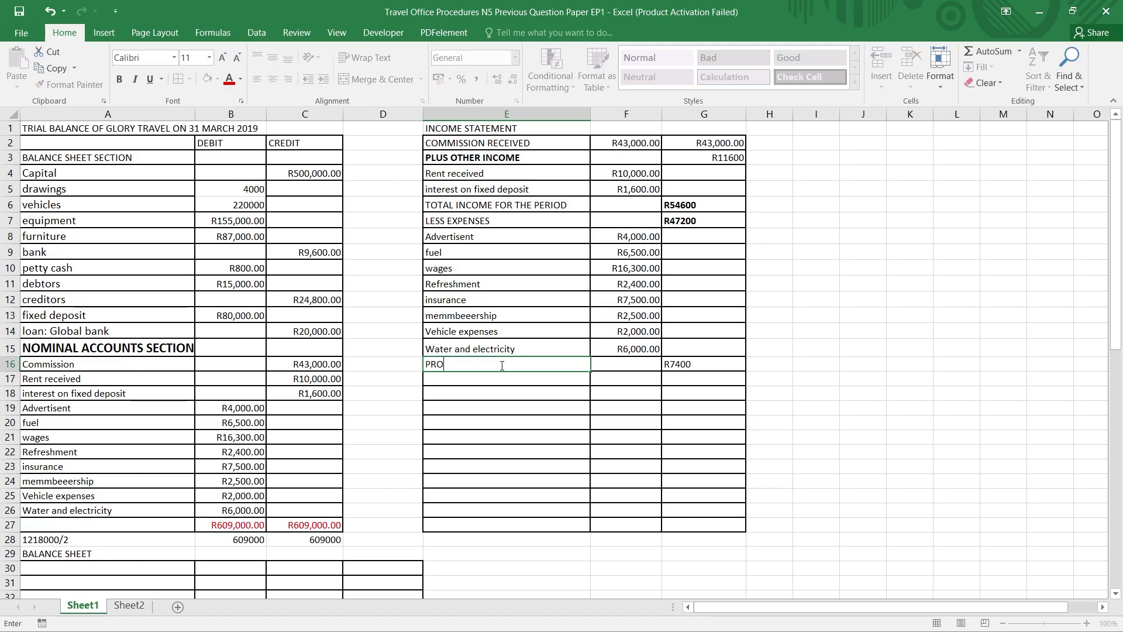
text(FIT)
click(808, 366)
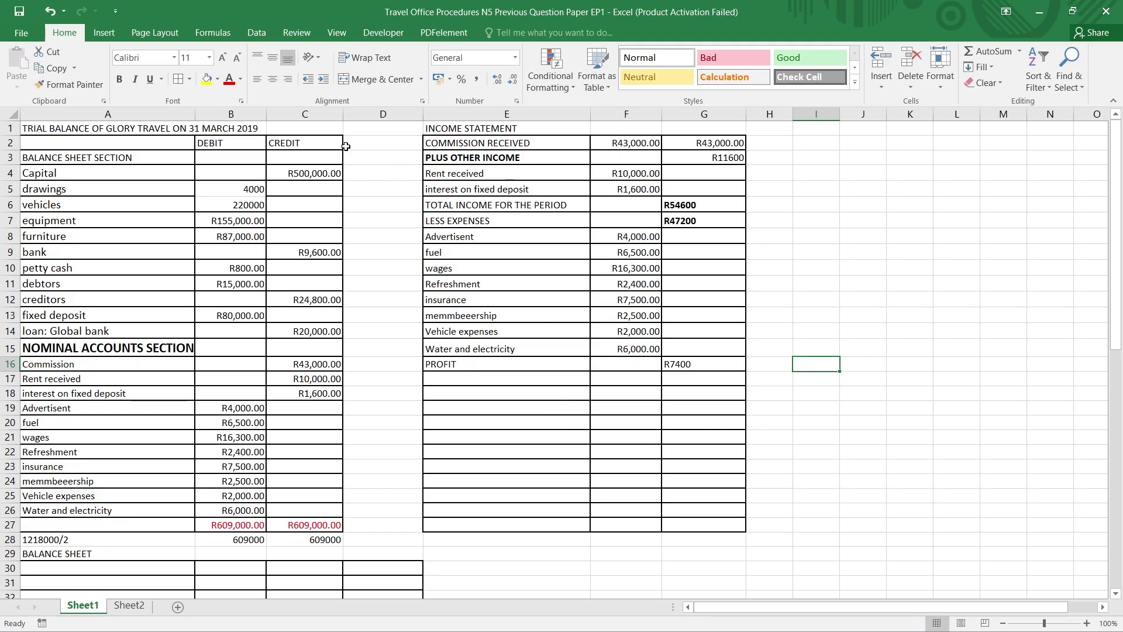
Review the income amounts, totals and each expense amount in columns F and G.
click(733, 142)
click(733, 157)
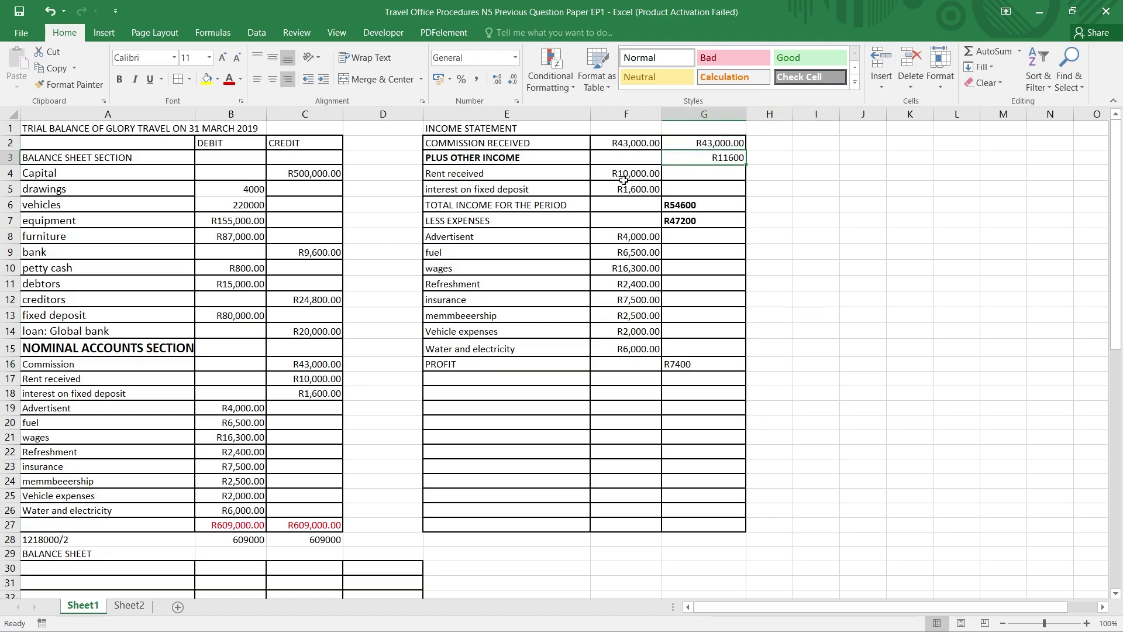
click(622, 176)
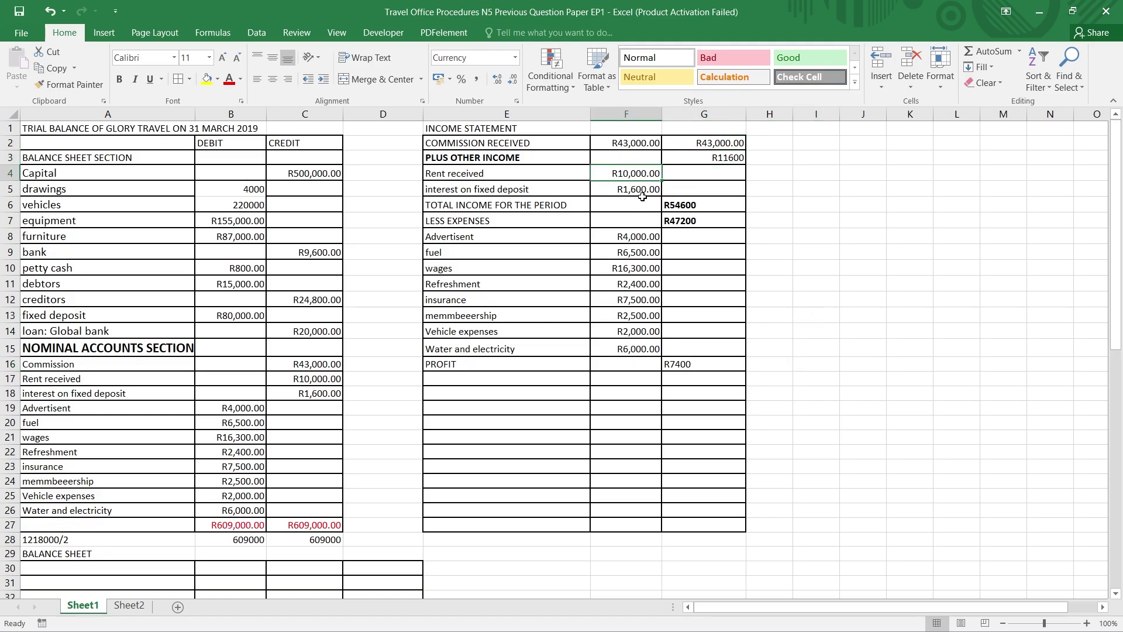
click(643, 191)
click(685, 204)
click(674, 221)
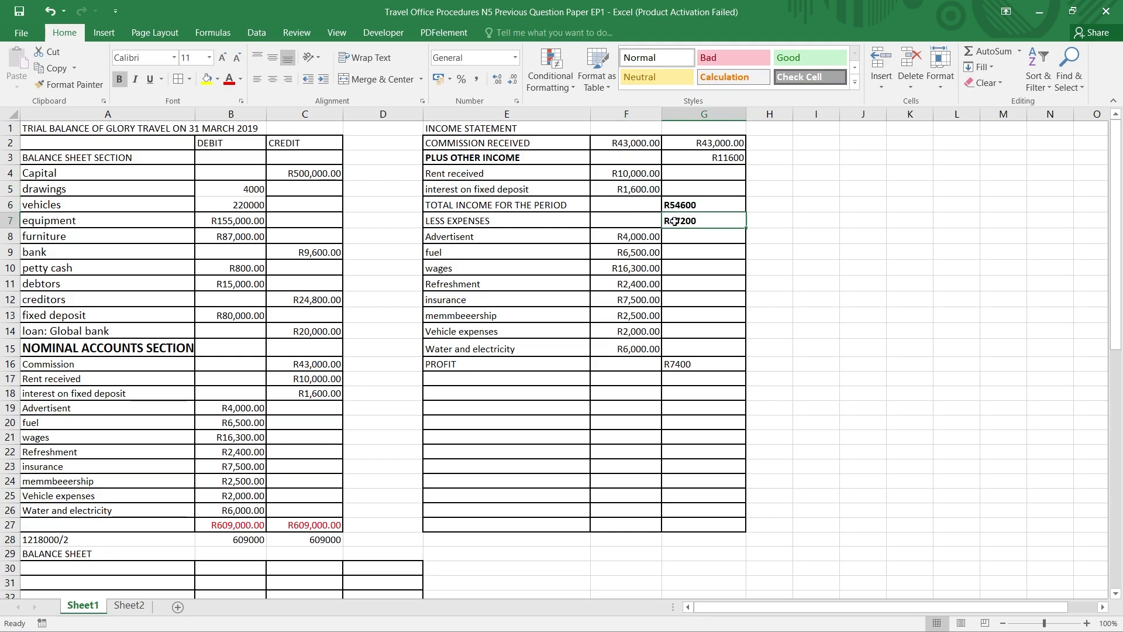
click(647, 236)
click(645, 252)
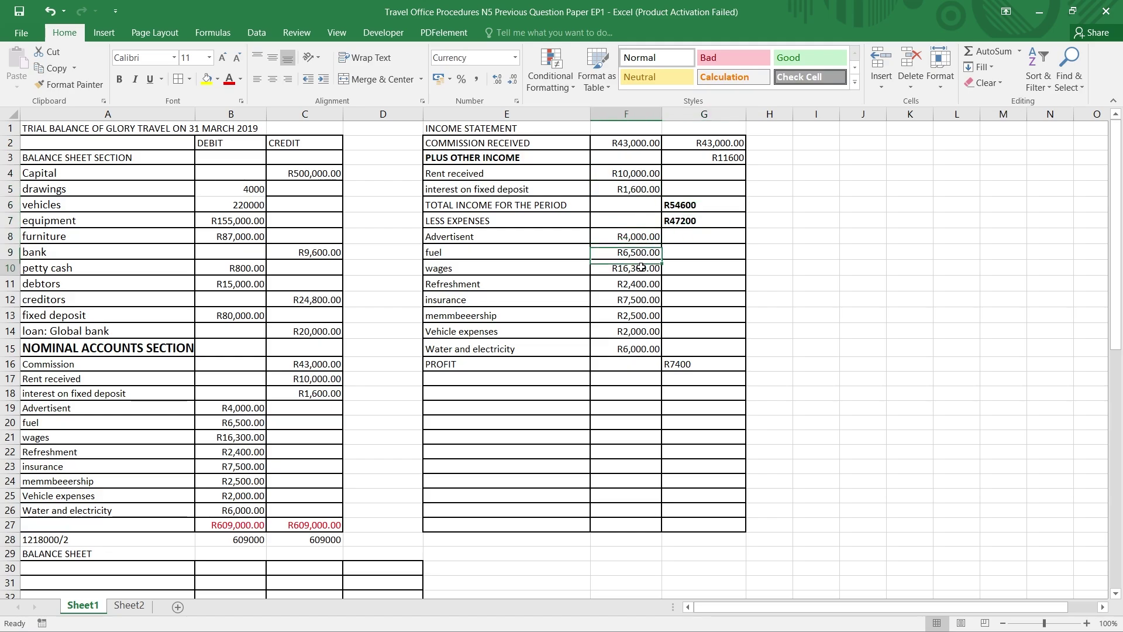
click(642, 267)
click(640, 282)
click(636, 297)
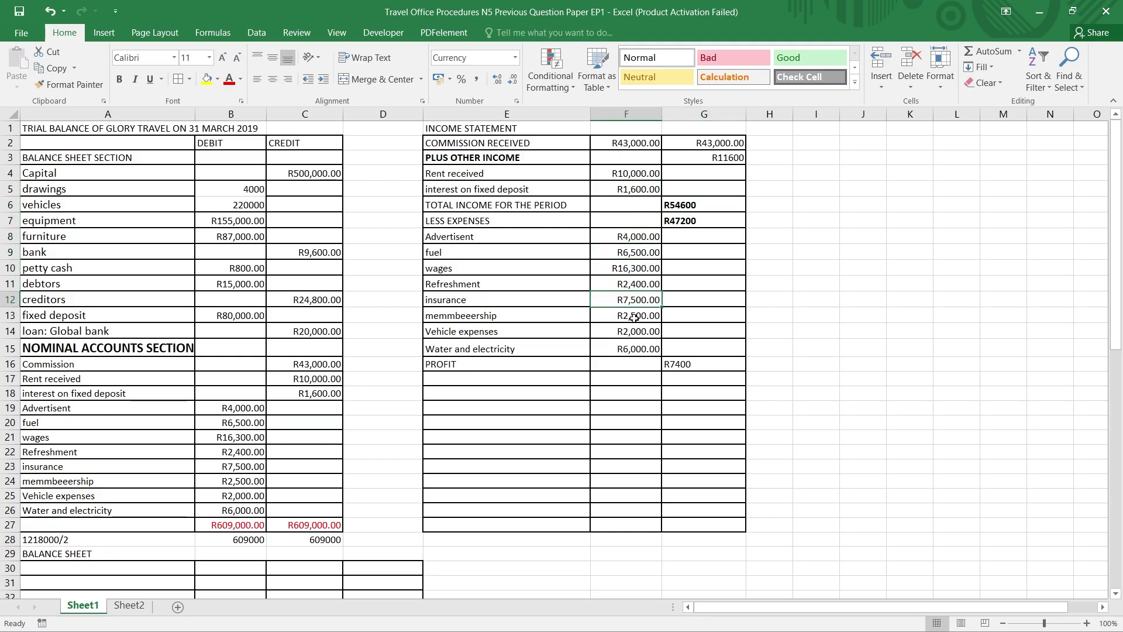
click(634, 317)
click(634, 331)
click(632, 346)
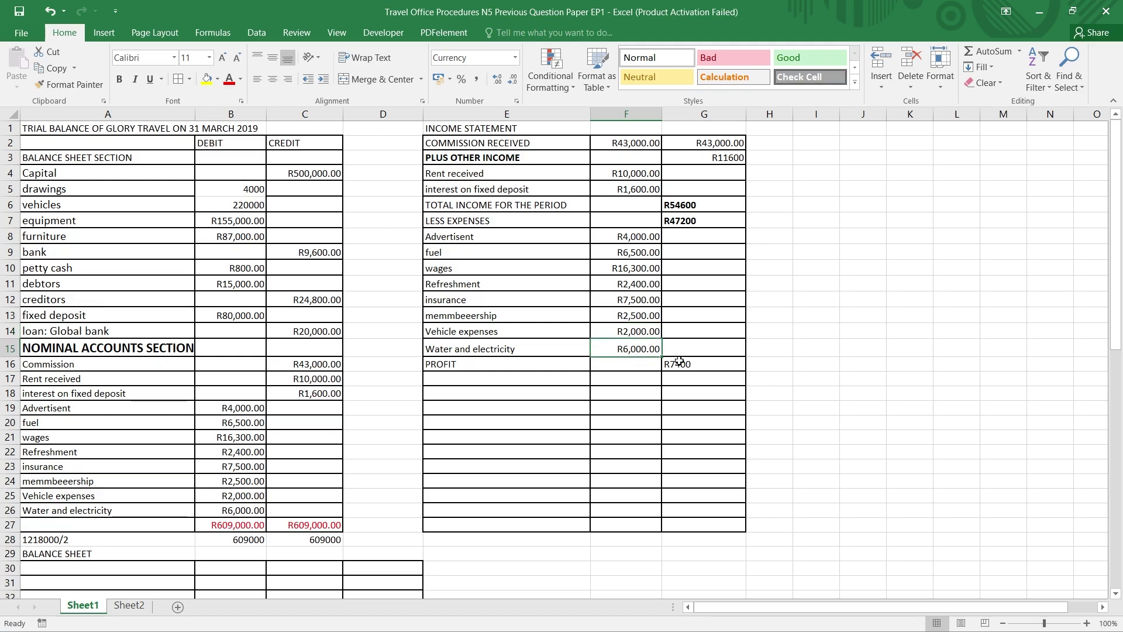
Make the R7400 profit figure in G16 bold.
click(679, 363)
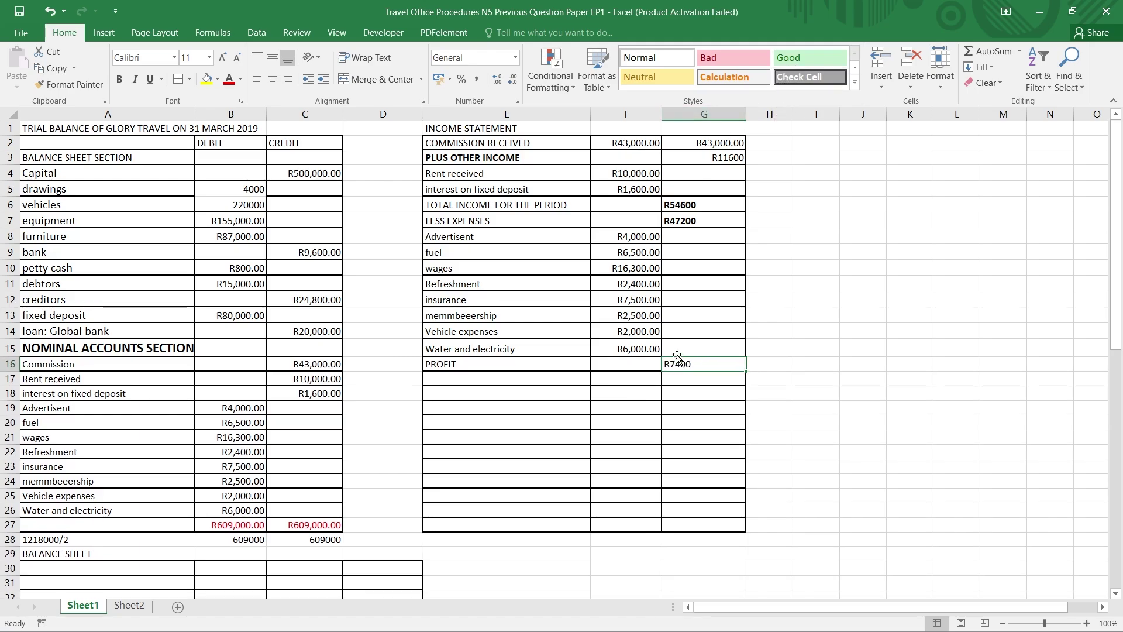
click(119, 82)
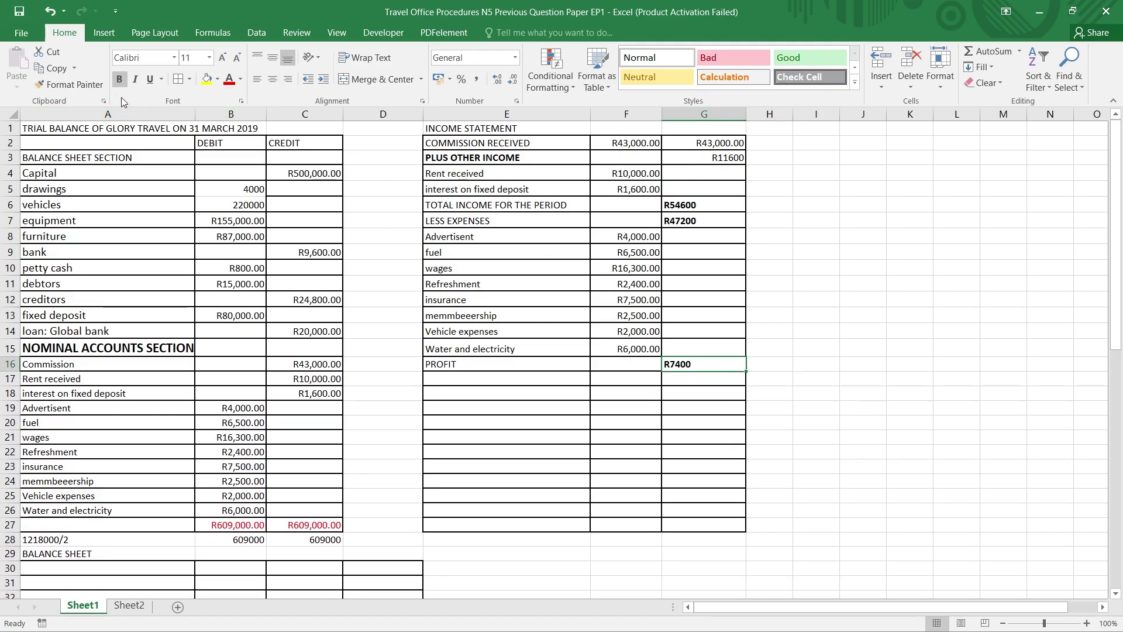
scroll(789, 324, down, 4)
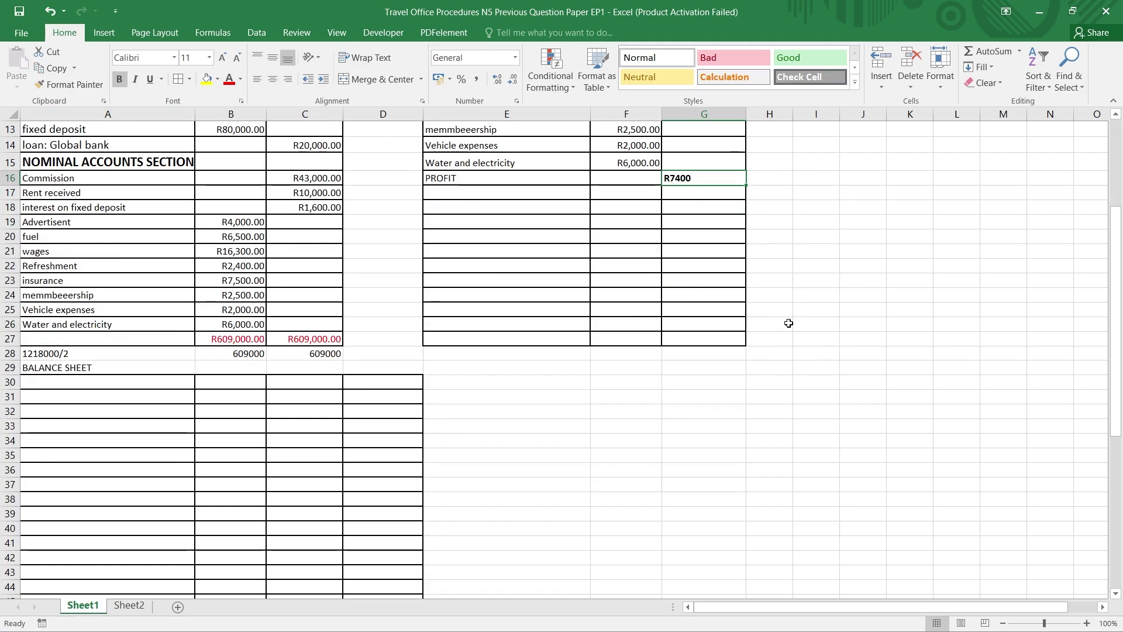
scroll(784, 321, up, 4)
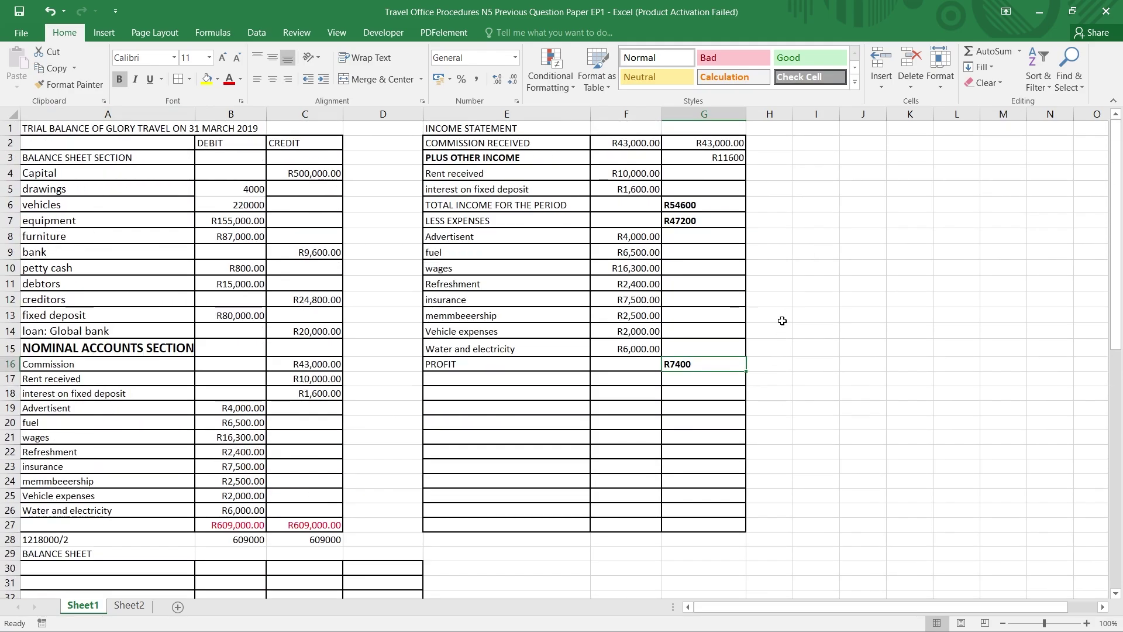
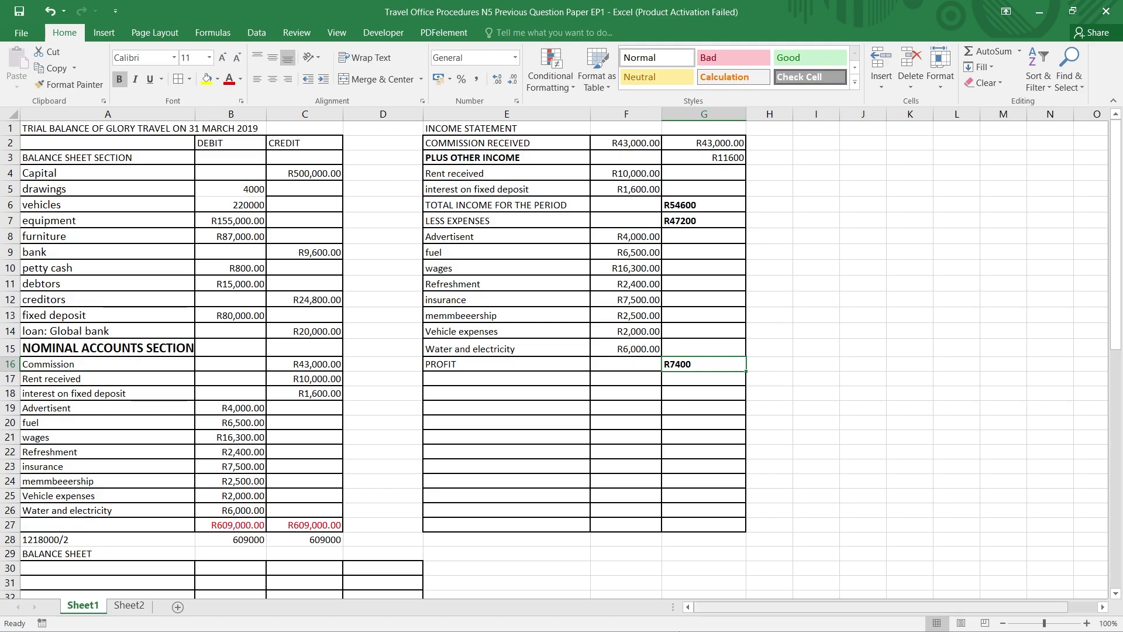
Enter the note headings NOTE1: CAPITAL in E30 and NOTE2: CASH in G30.
scroll(456, 468, down, 3)
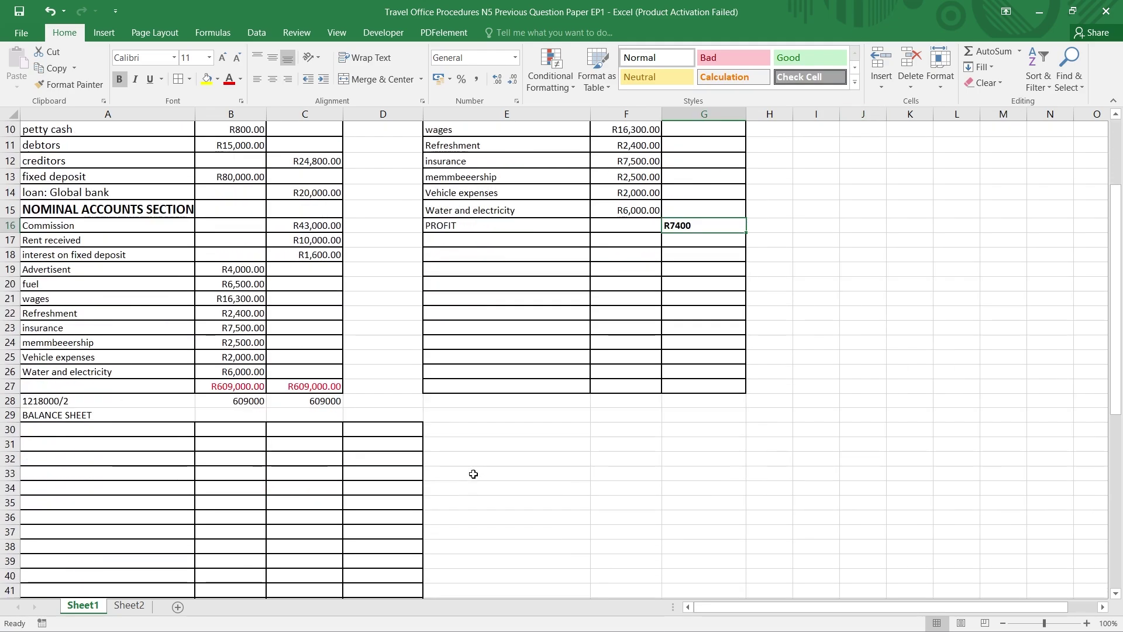
click(491, 432)
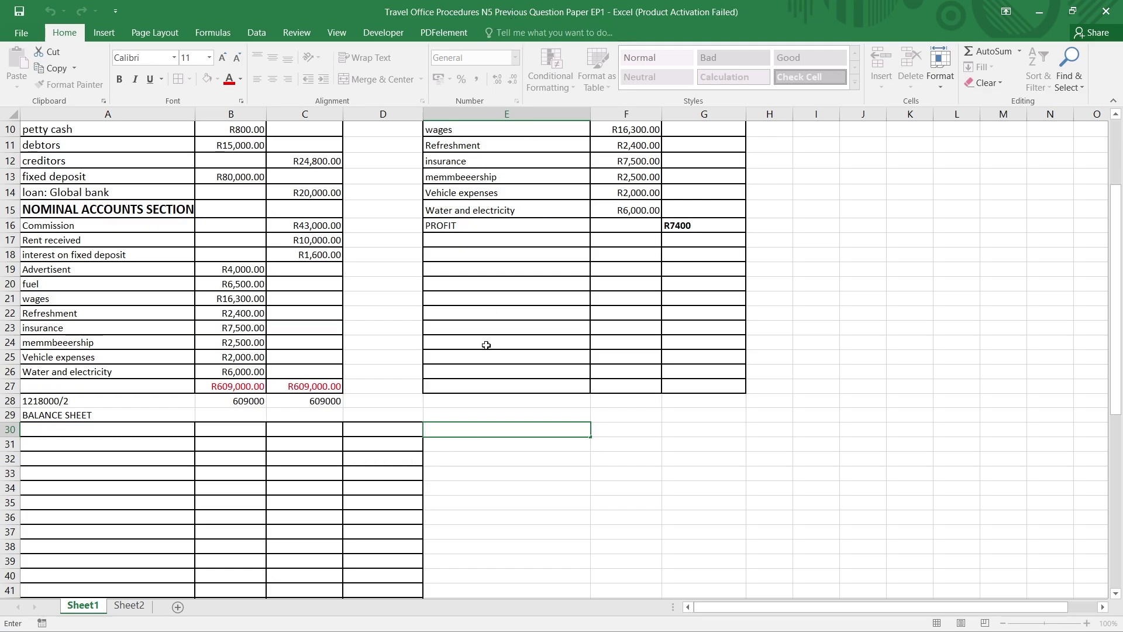
text(NO)
text(TE1: CAPITAL)
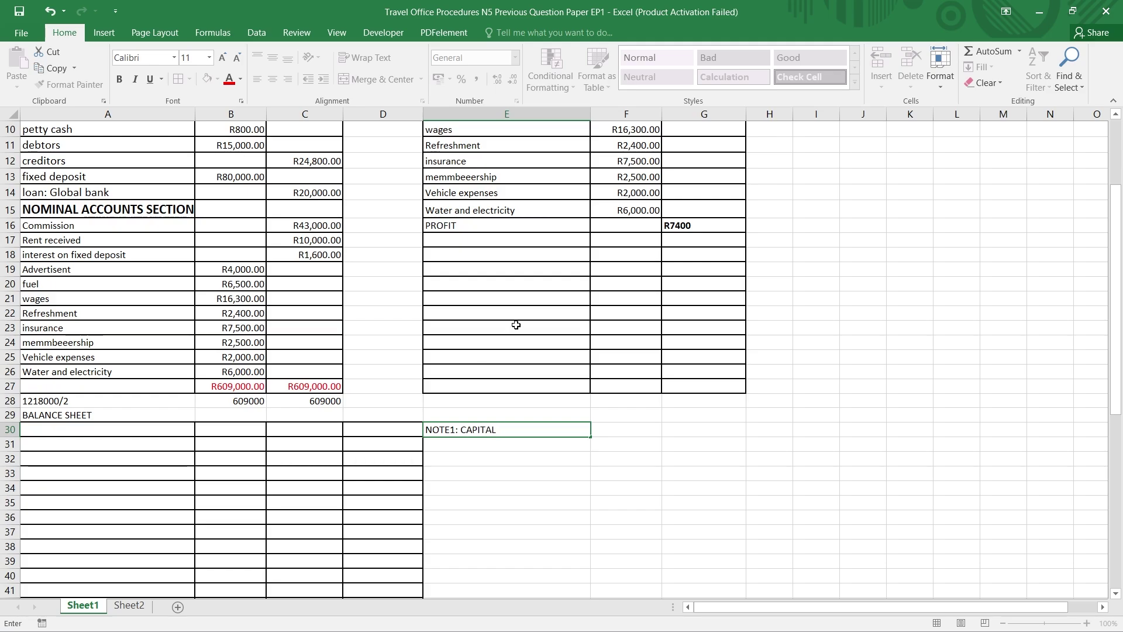
click(681, 433)
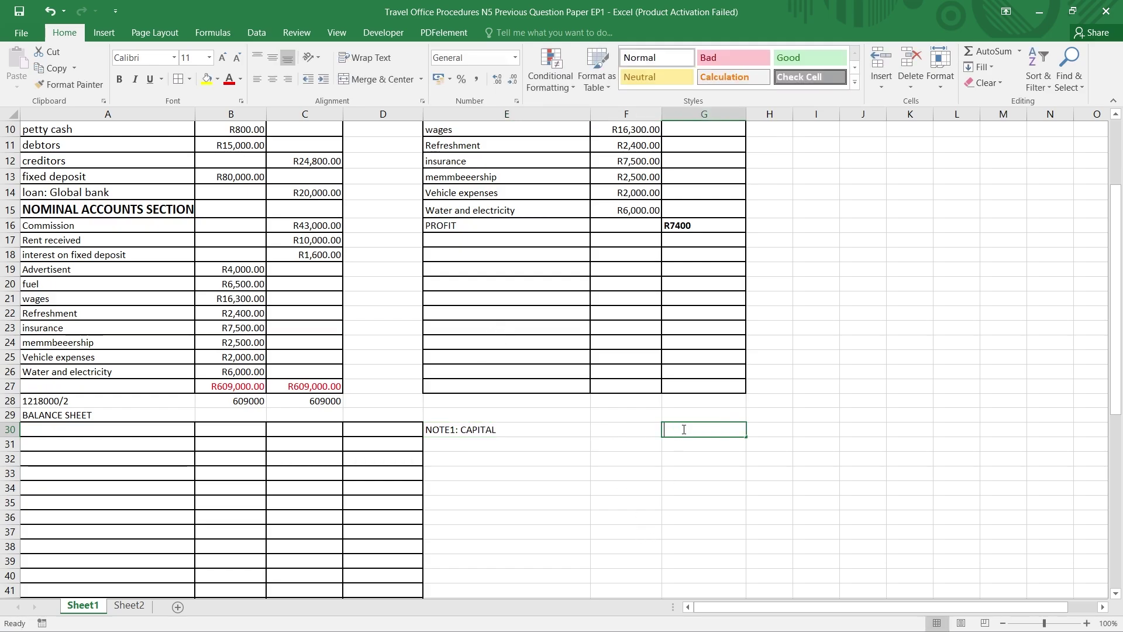
text(NOTE2)
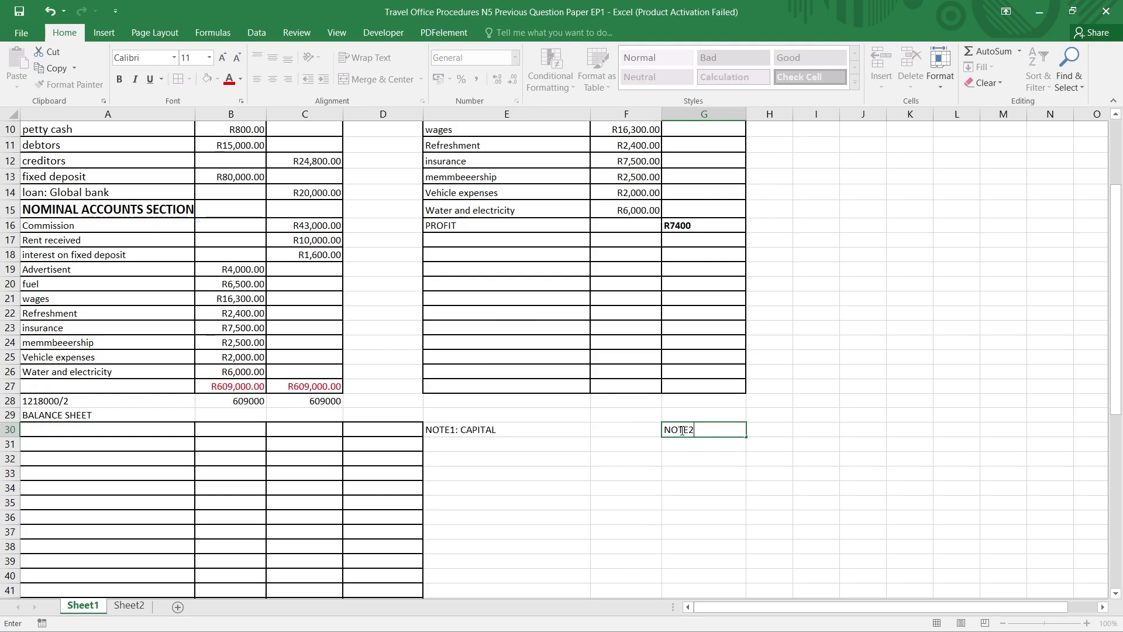
text(: CASH)
scroll(539, 456, up, 2)
scroll(538, 456, down, 1)
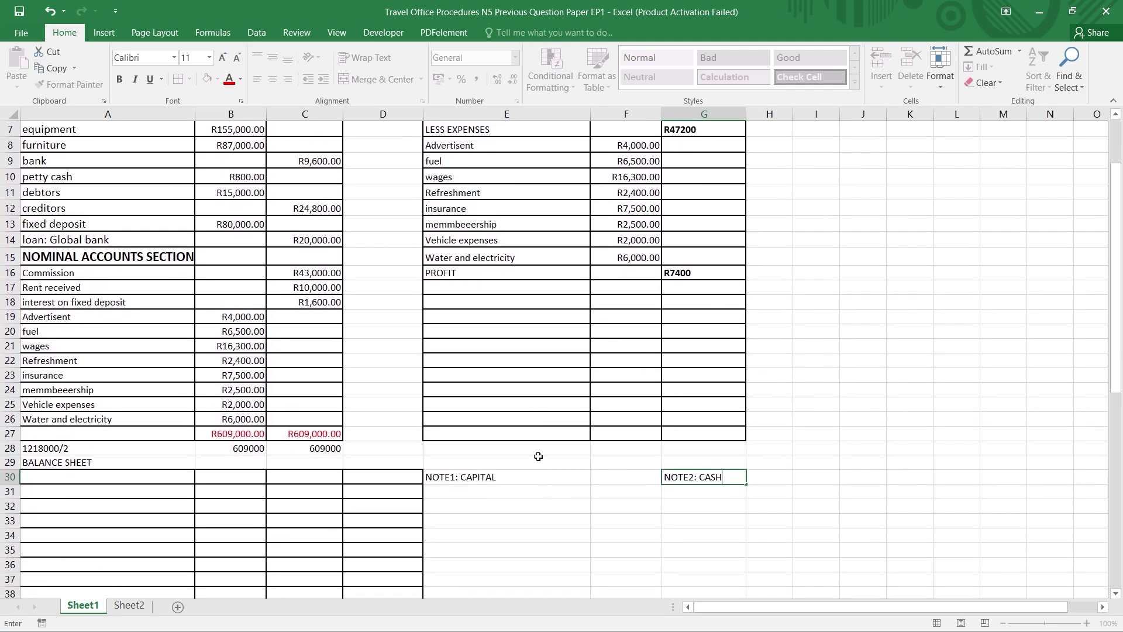
scroll(533, 459, down, 2)
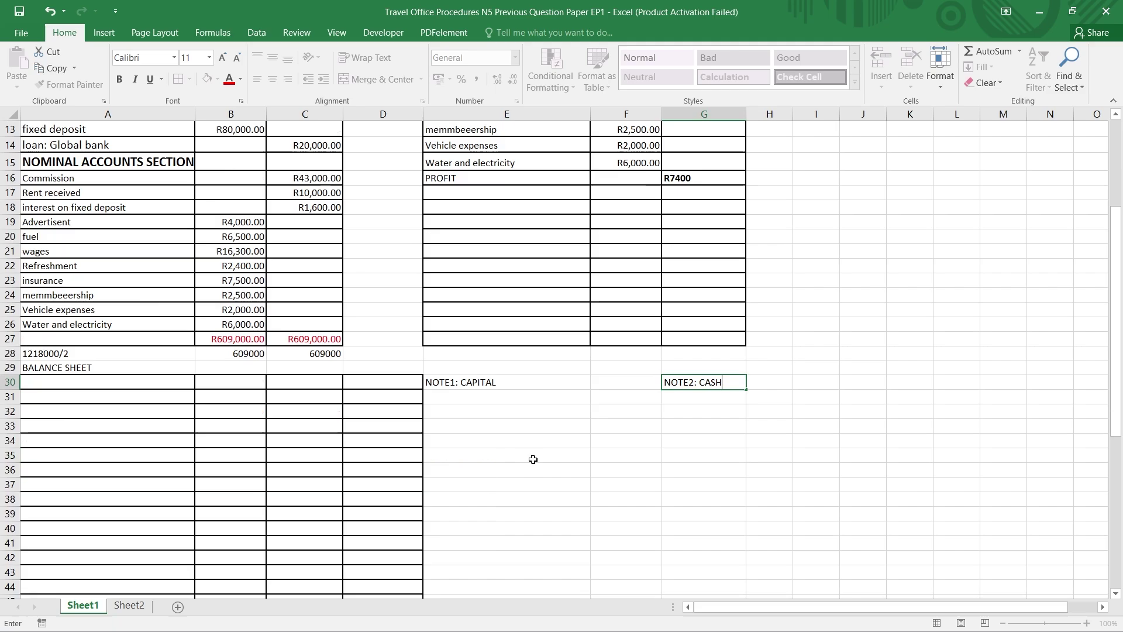
Enter OPENING BALANCE in E31, PLUS PROFIT in E32 and LESS DRAWINGS in E34.
click(457, 398)
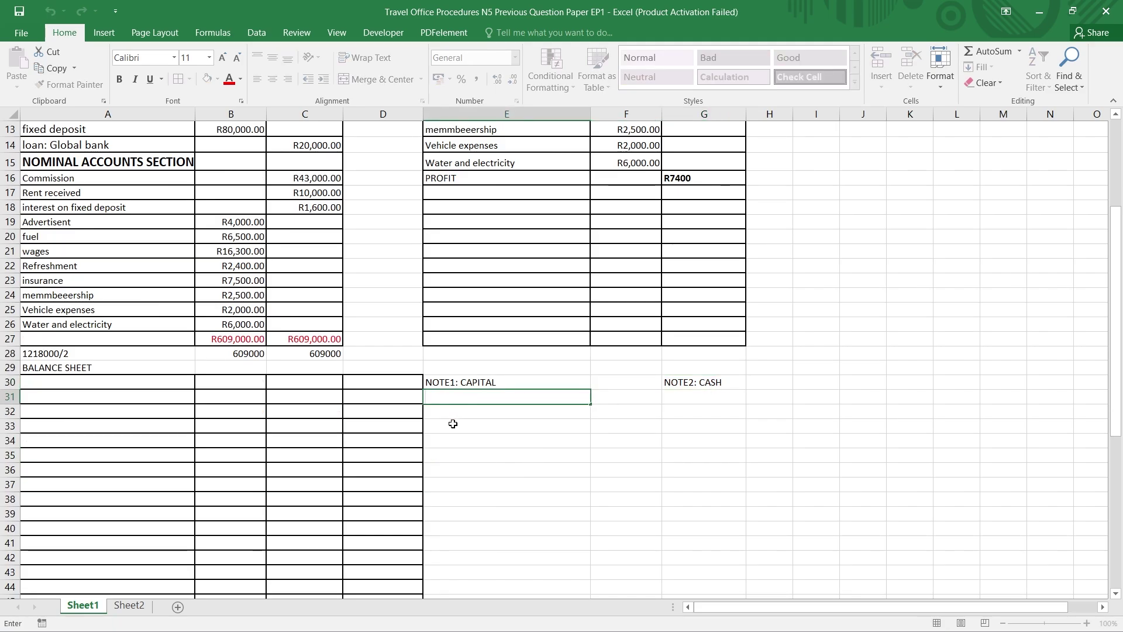
text(OEN)
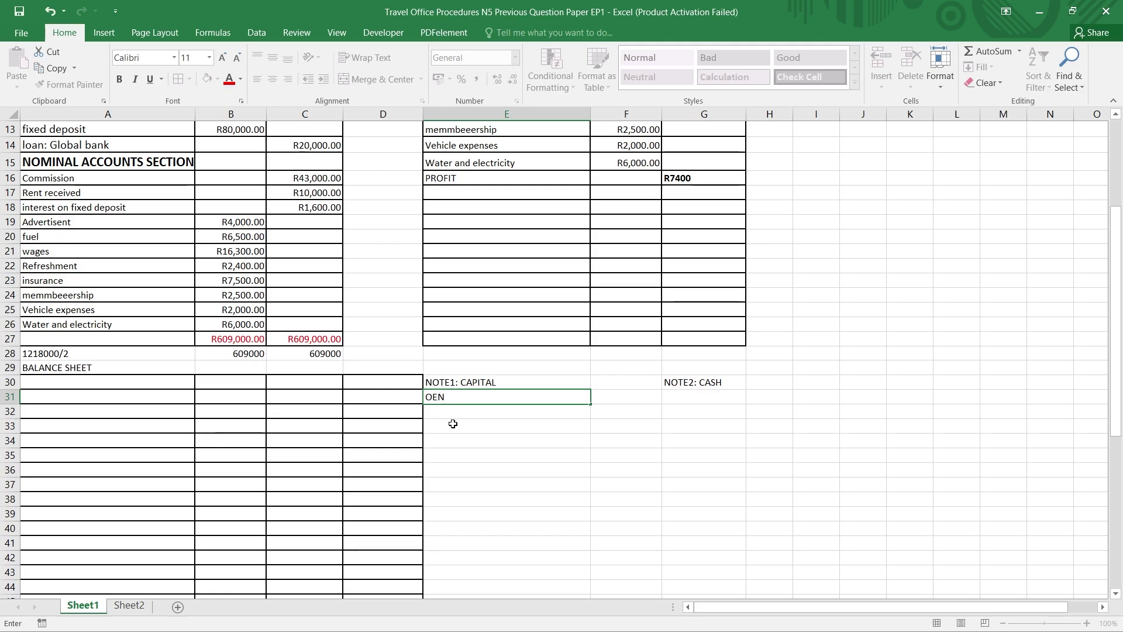
key(BackSpace)
key(BackSpace)
text(PENING BAL)
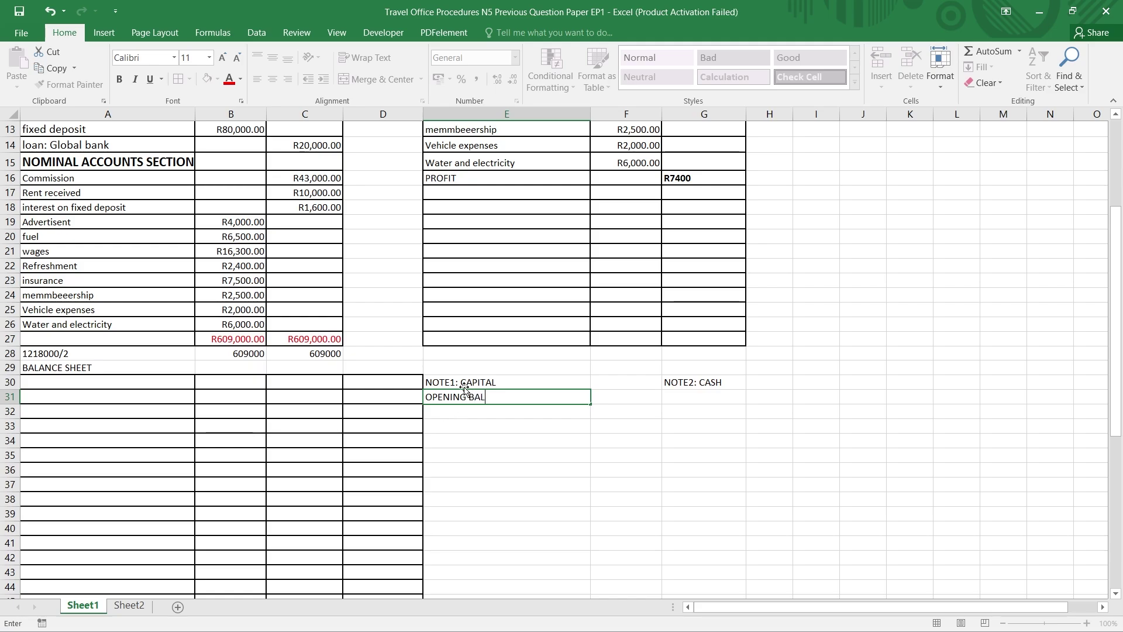
text(ANCE)
click(462, 414)
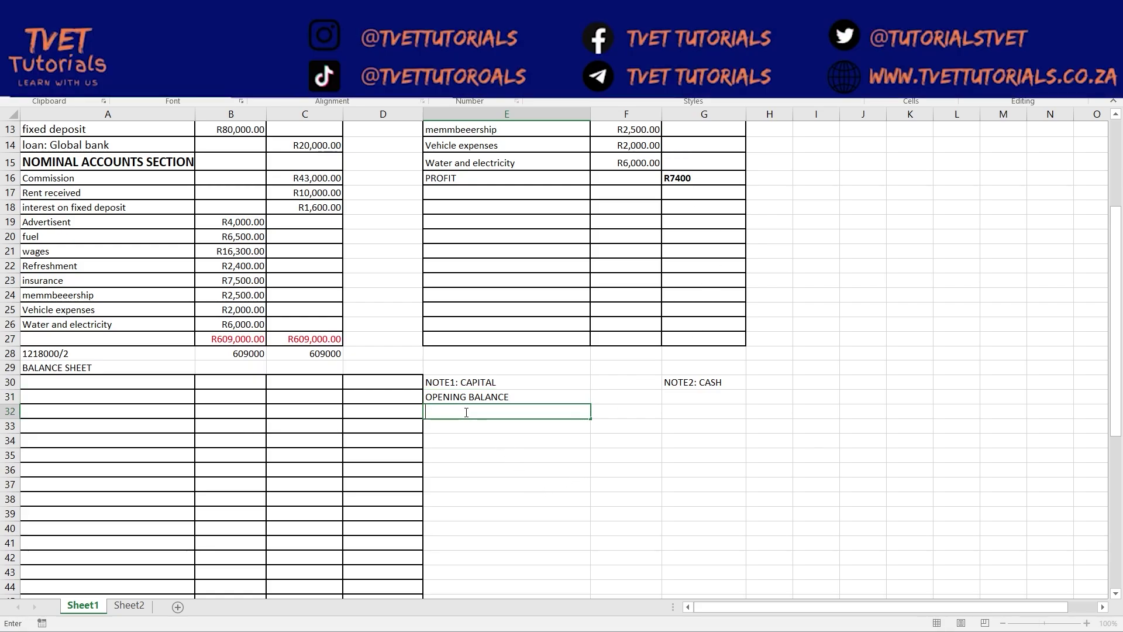
text(PL)
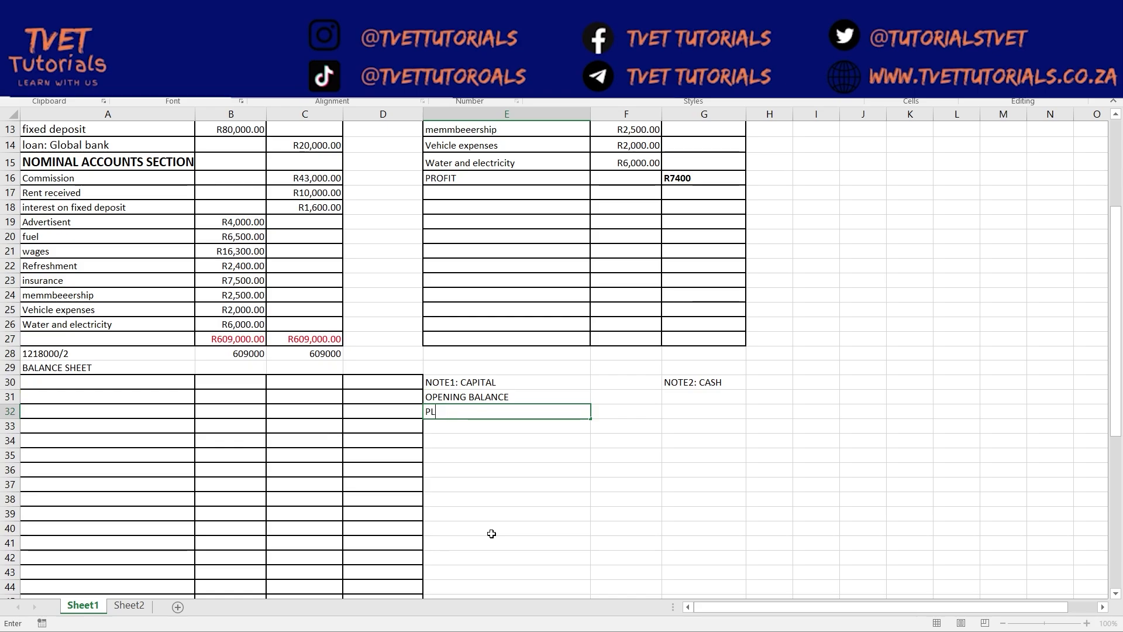
text(US PFOI)
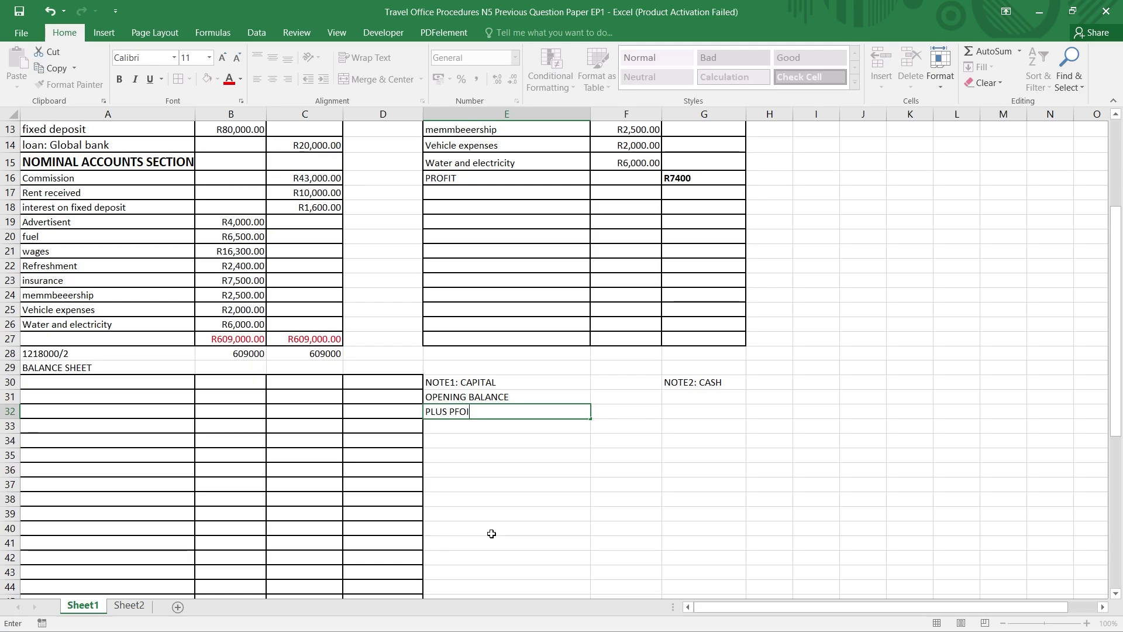
key(BackSpace)
key(BackSpace)
text(ROFIT)
double_click(632, 426)
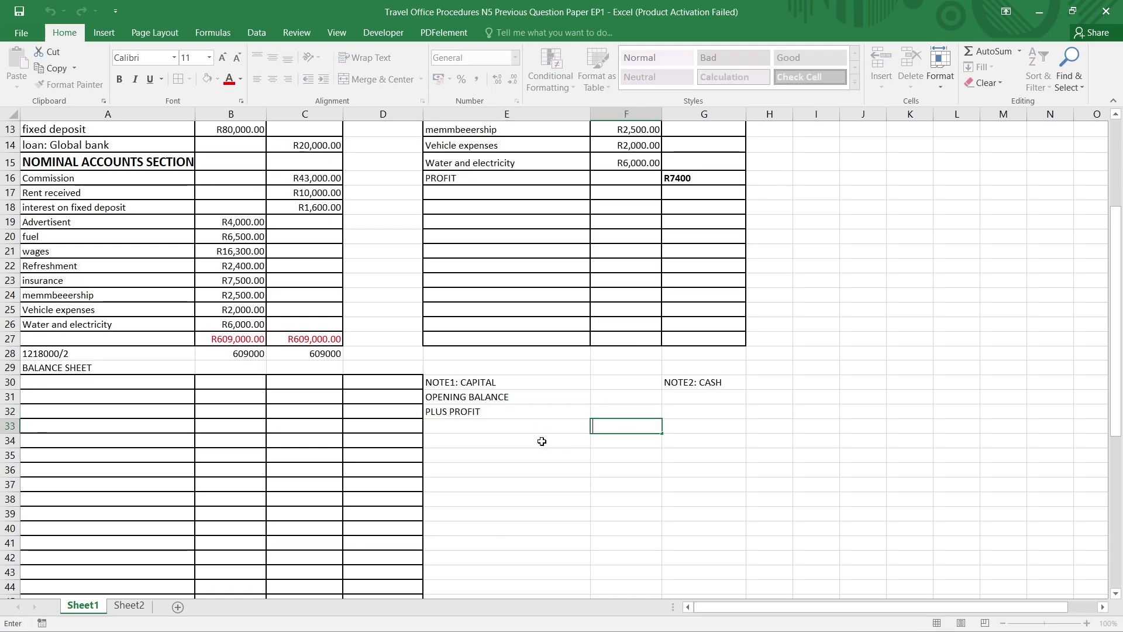
double_click(543, 442)
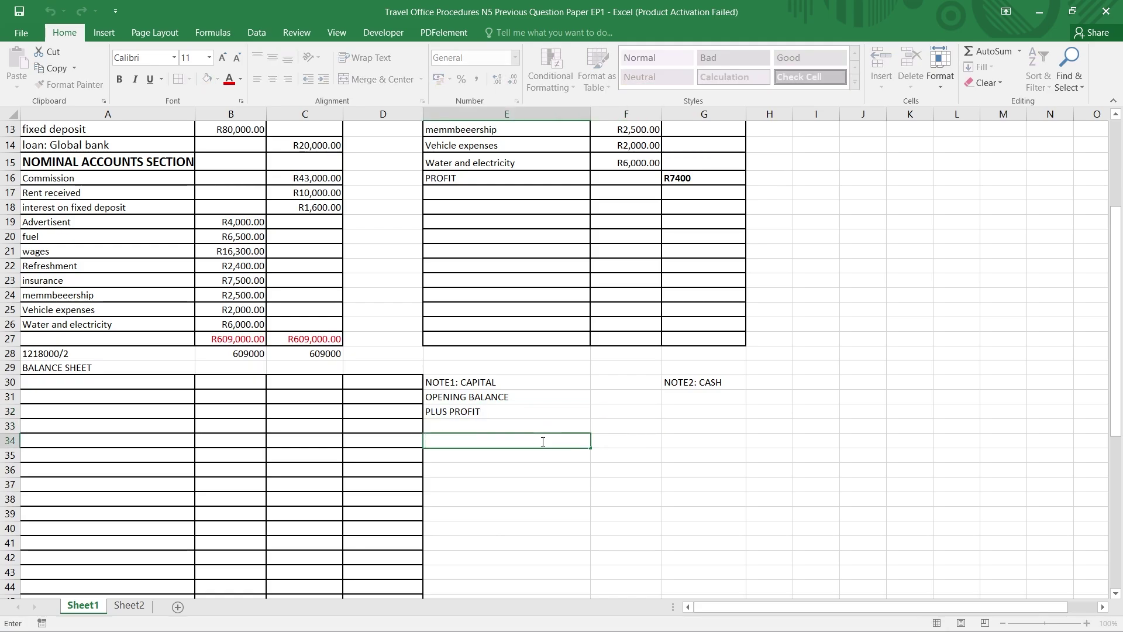
text(LESDD)
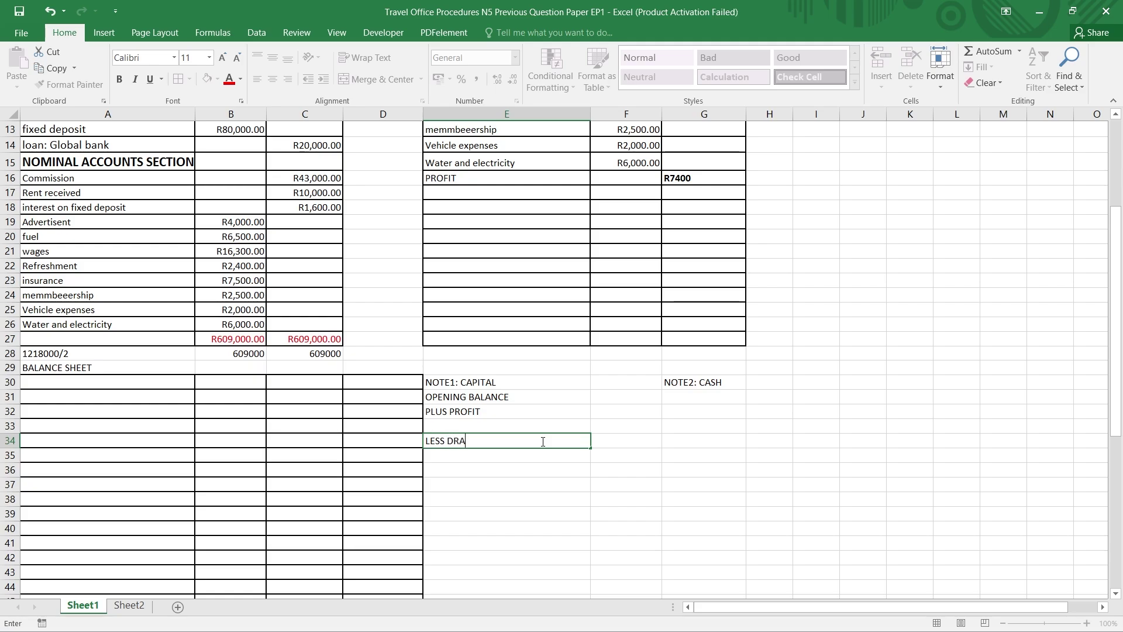
text(WINGS)
double_click(620, 456)
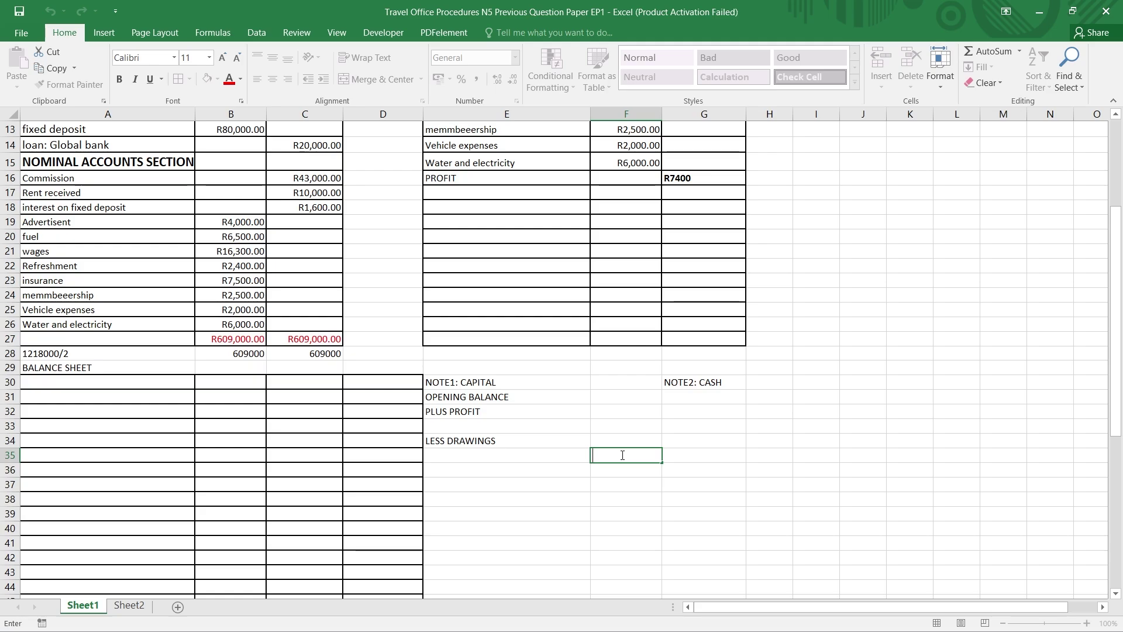
Copy the R500,000.00 capital amount from C4 into F31 beside OPENING BALANCE.
scroll(540, 415, up, 3)
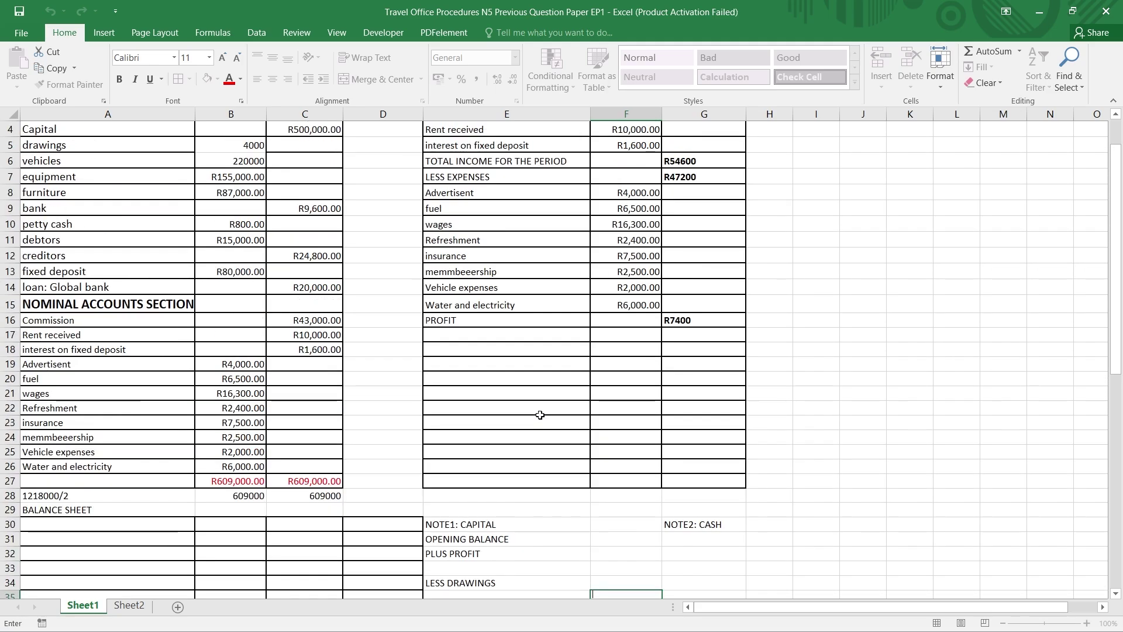
scroll(539, 414, up, 1)
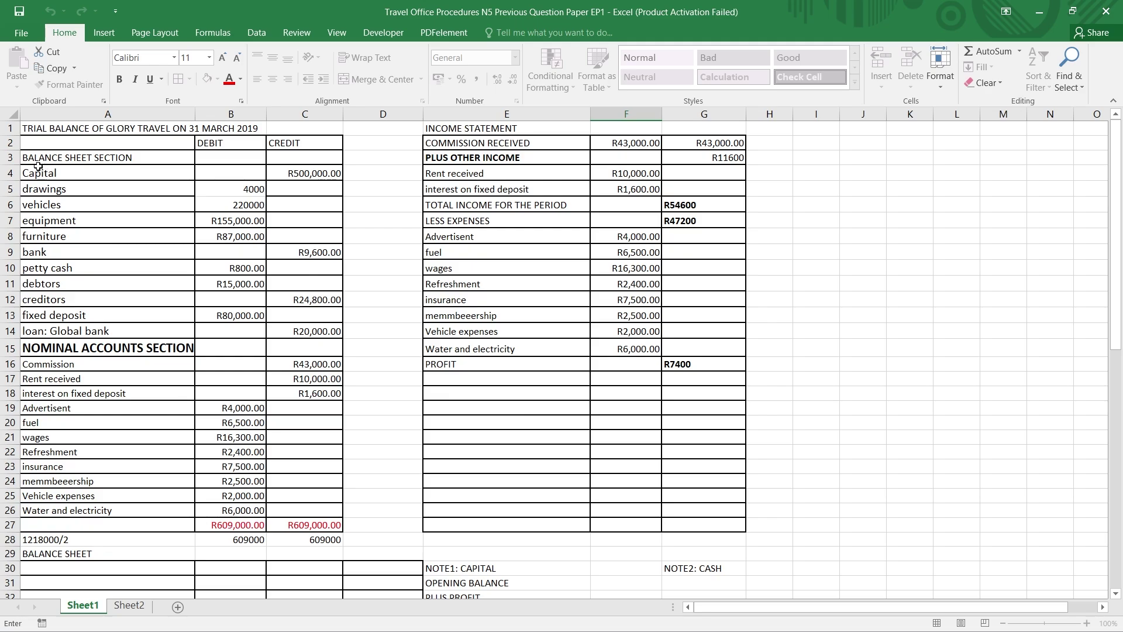
right_click(303, 179)
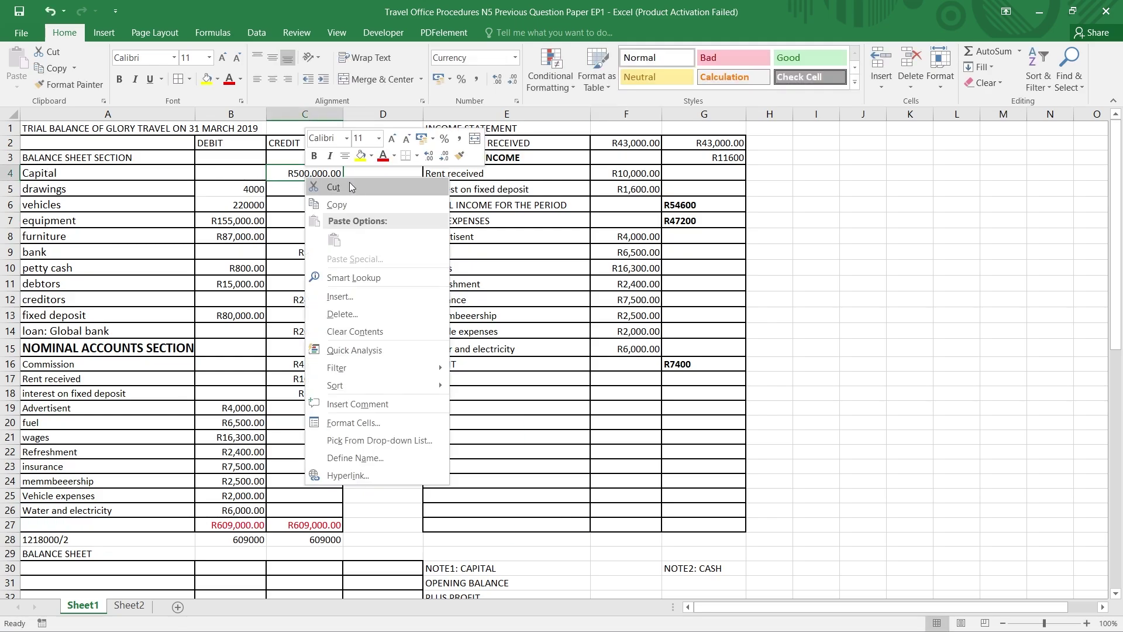
click(332, 207)
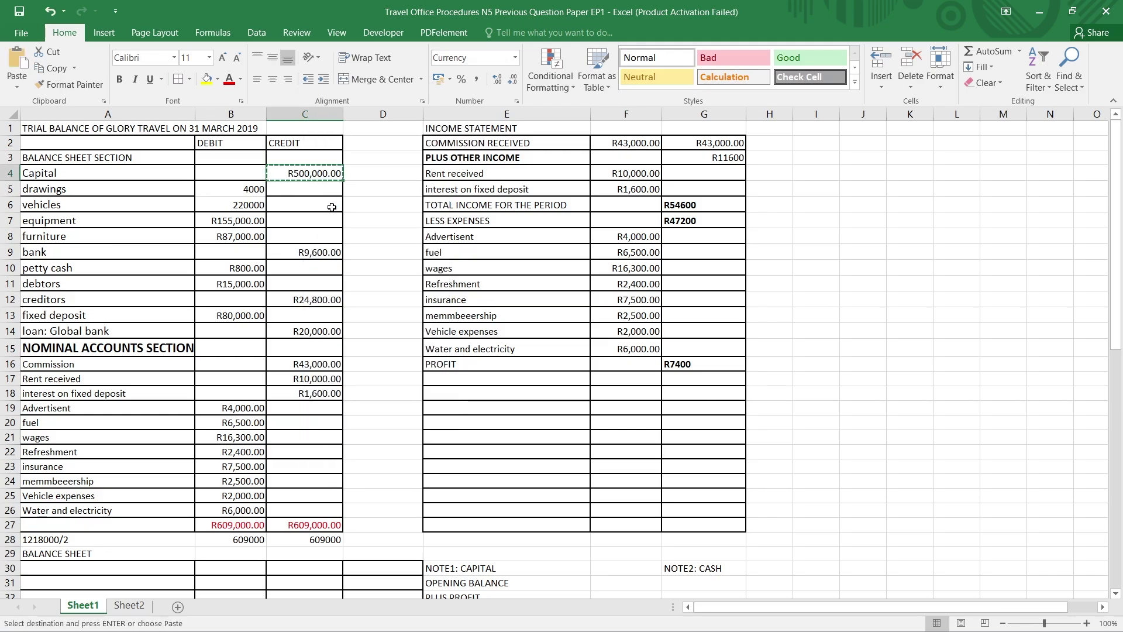
scroll(466, 348, down, 4)
click(614, 400)
right_click(614, 400)
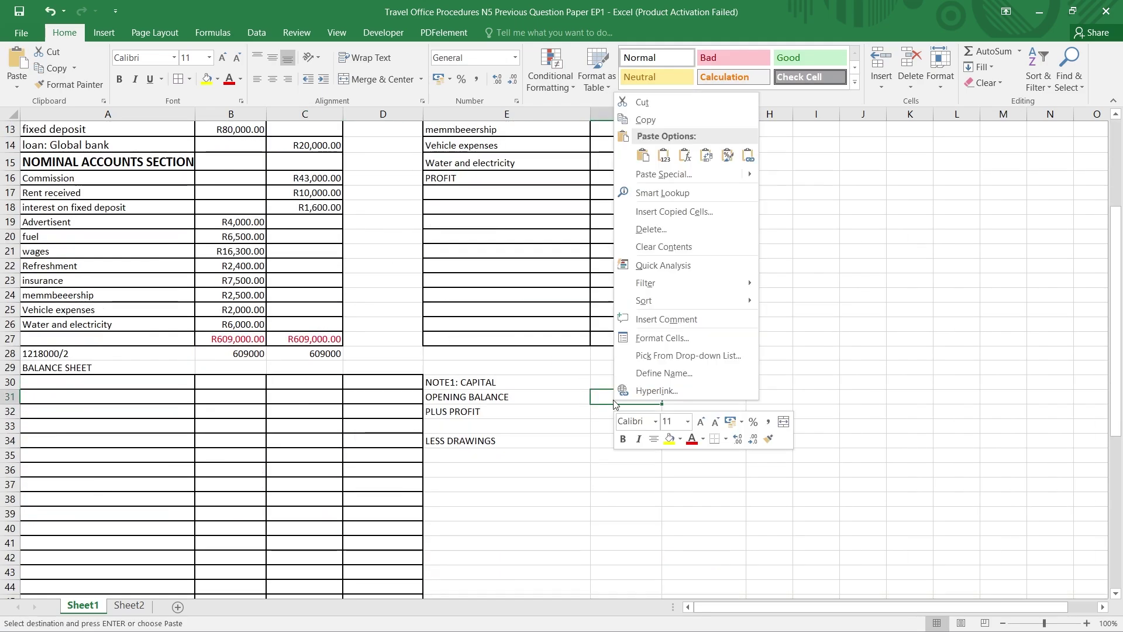
click(644, 157)
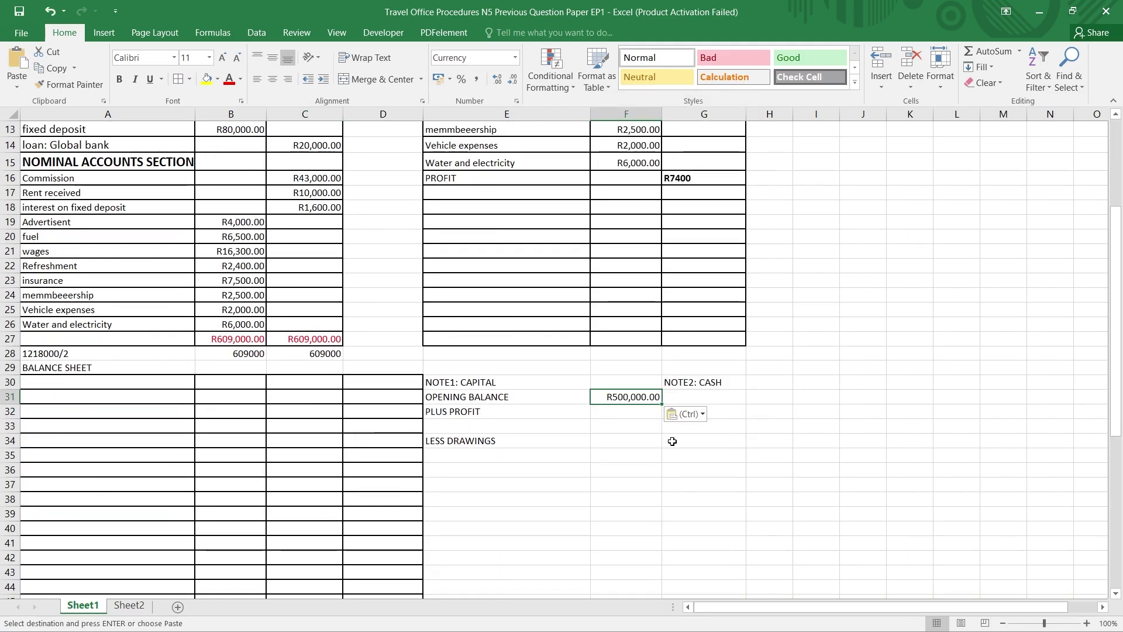
Copy the R7400 profit from G16 into F32 beside PLUS PROFIT.
double_click(613, 409)
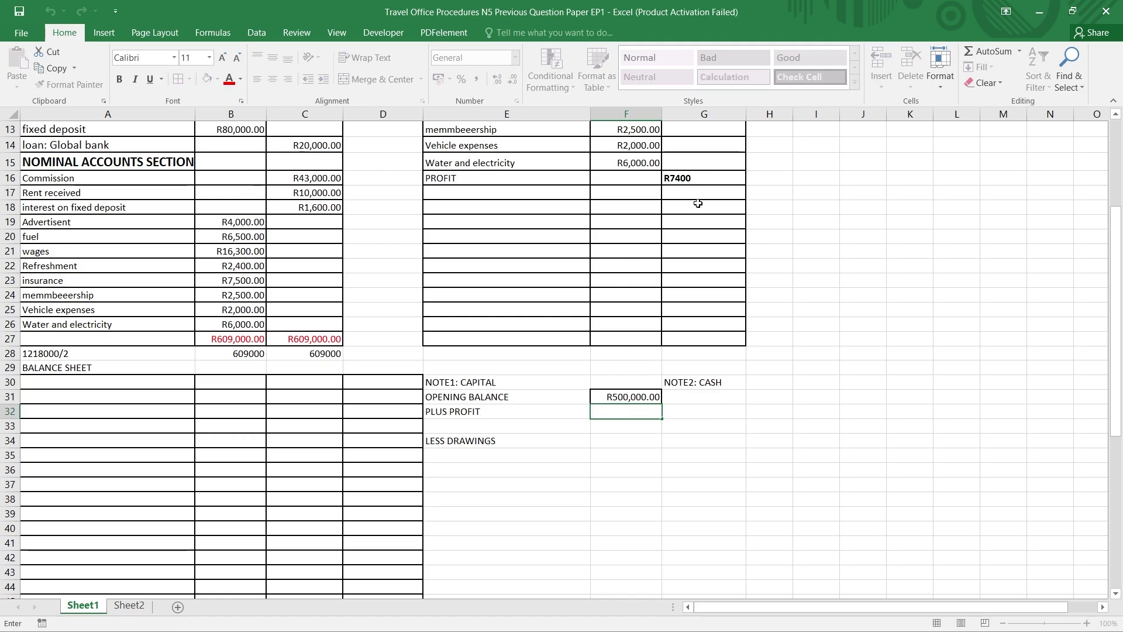
click(693, 182)
right_click(693, 179)
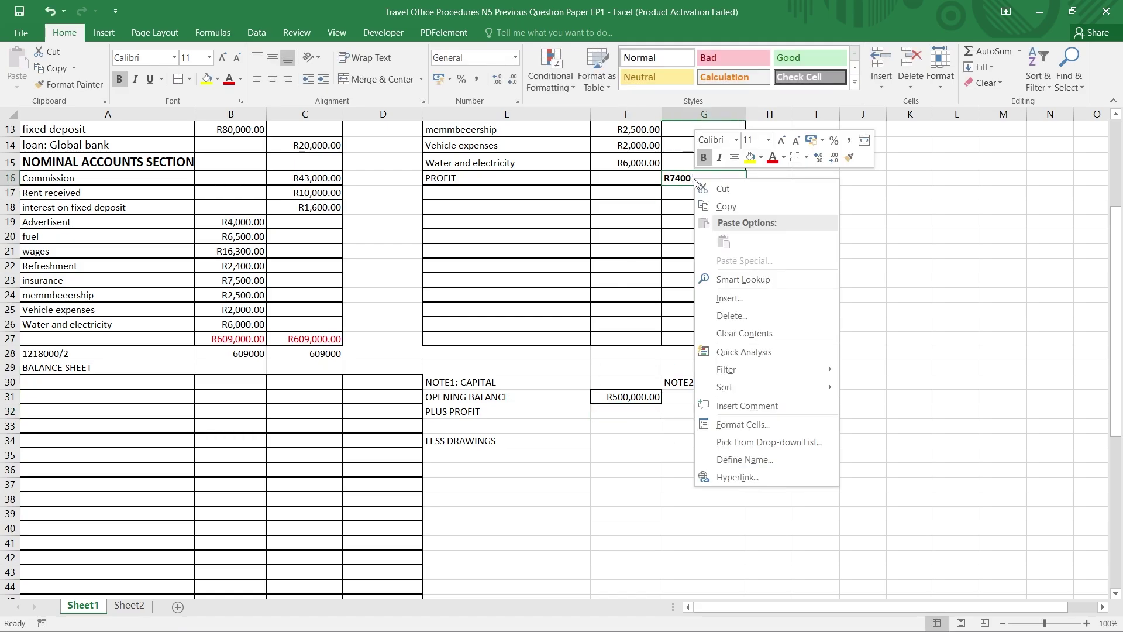
click(726, 207)
double_click(621, 412)
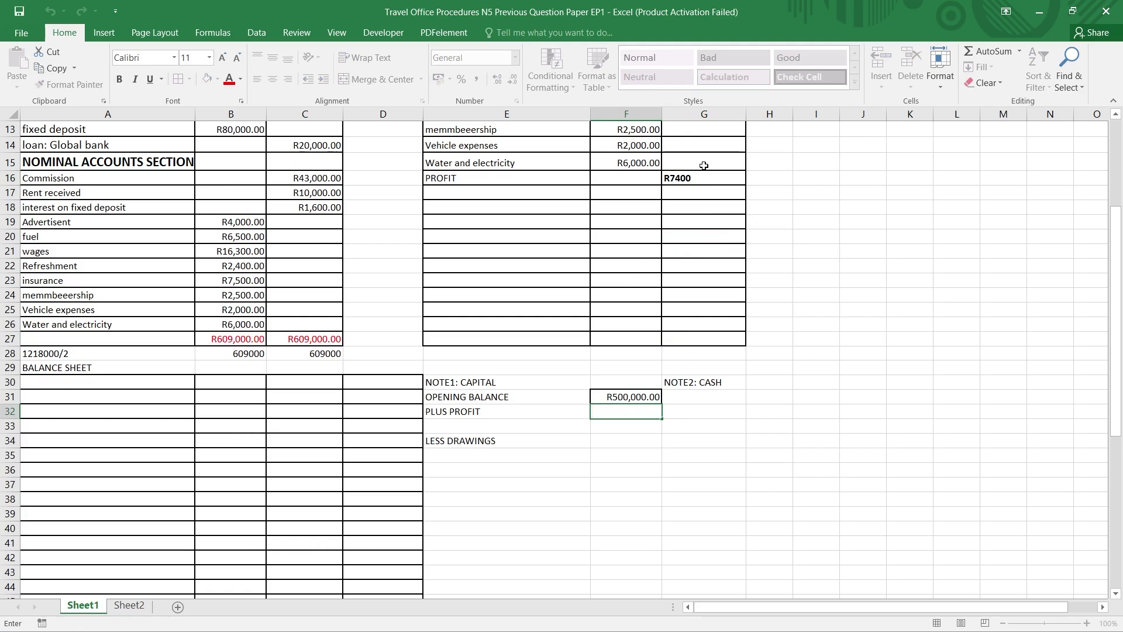
right_click(693, 178)
click(725, 207)
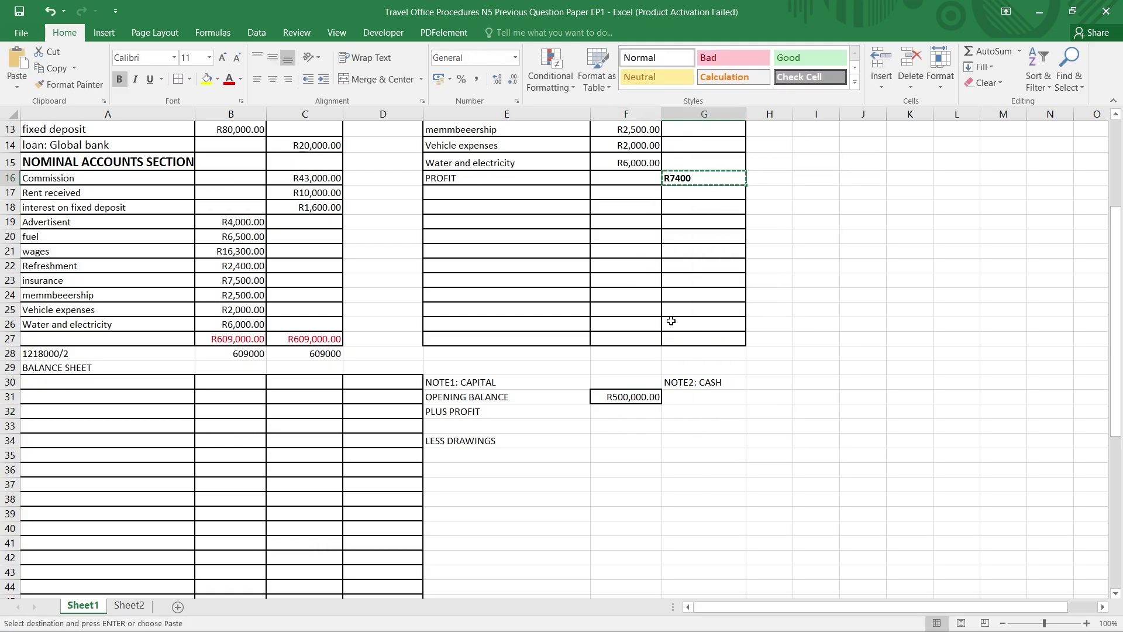
right_click(627, 419)
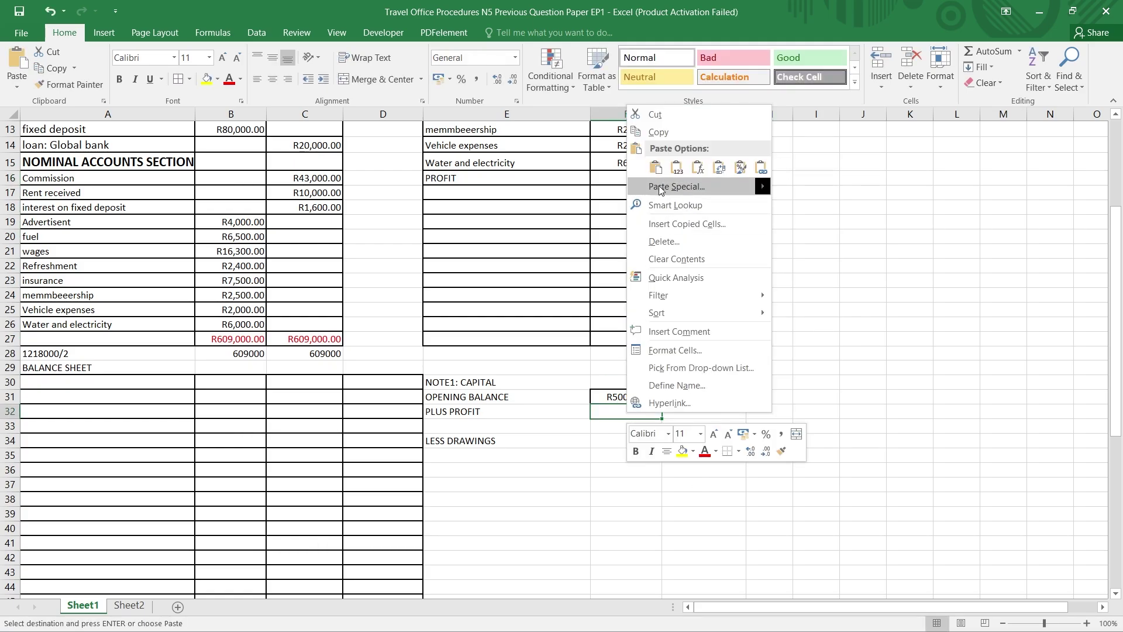
click(658, 173)
click(608, 427)
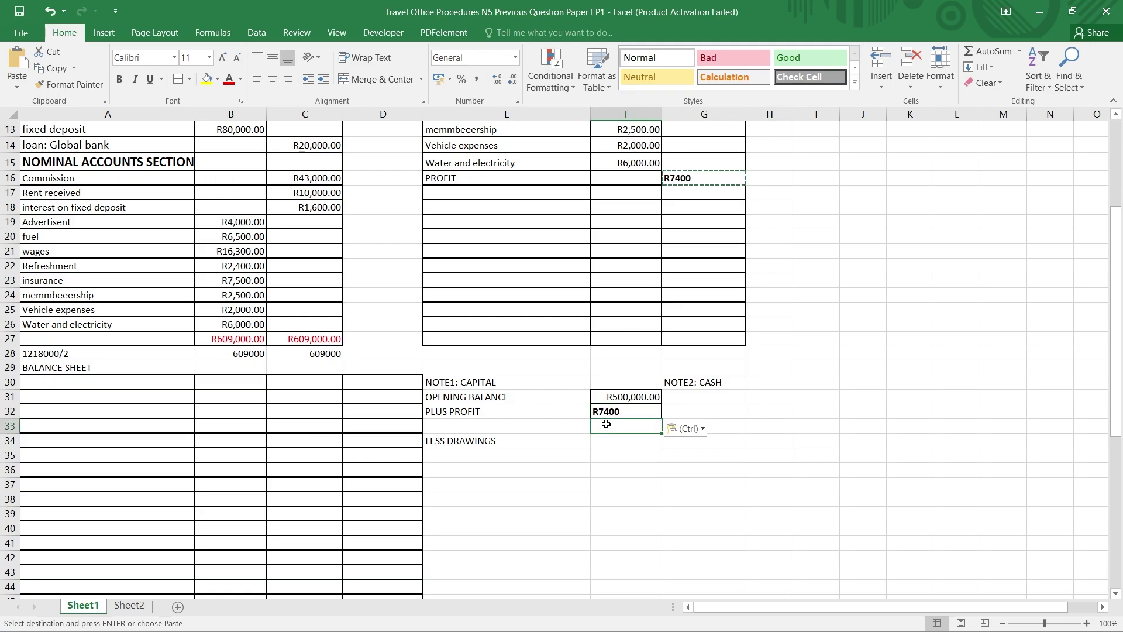
Right-align the R7400 profit and make the R500,000.00 opening balance bold.
click(612, 396)
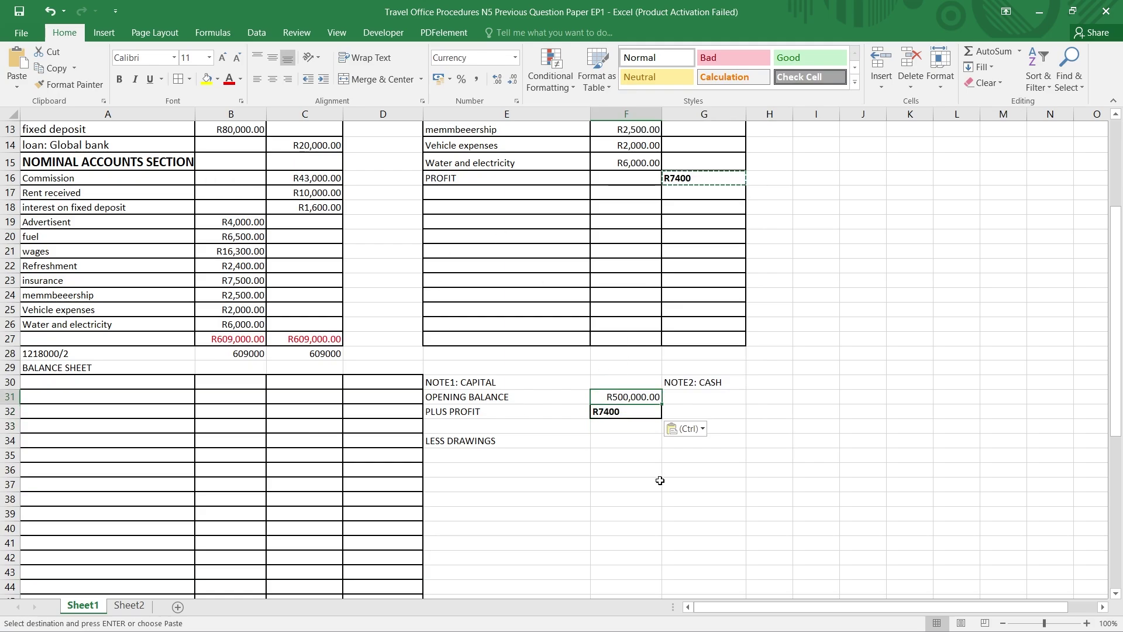
click(625, 410)
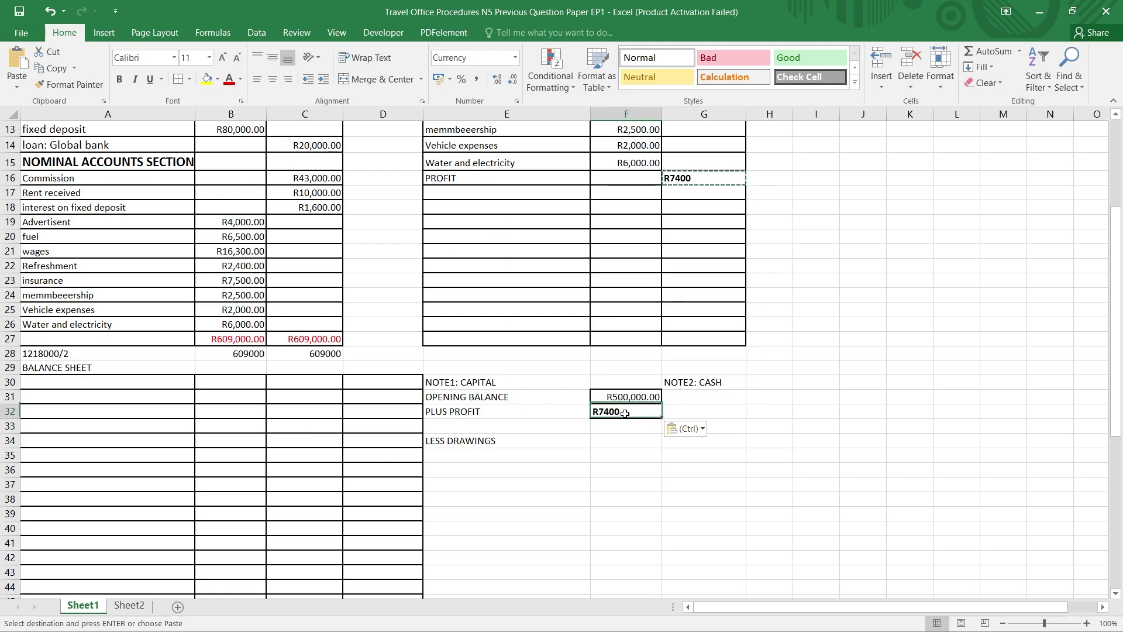
click(288, 79)
click(605, 396)
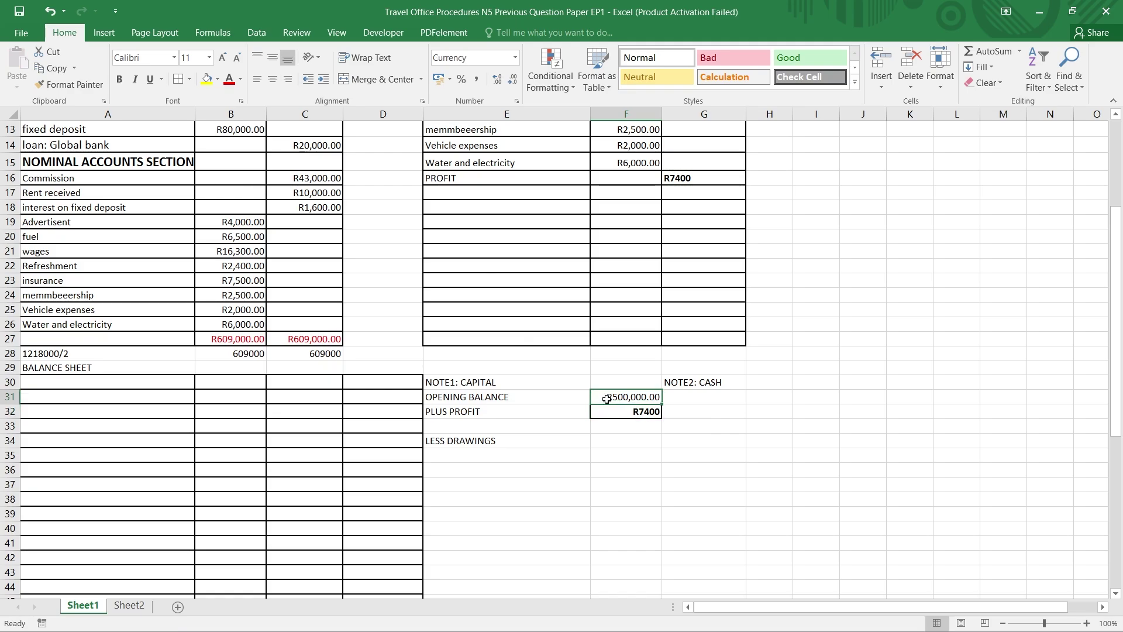
click(119, 79)
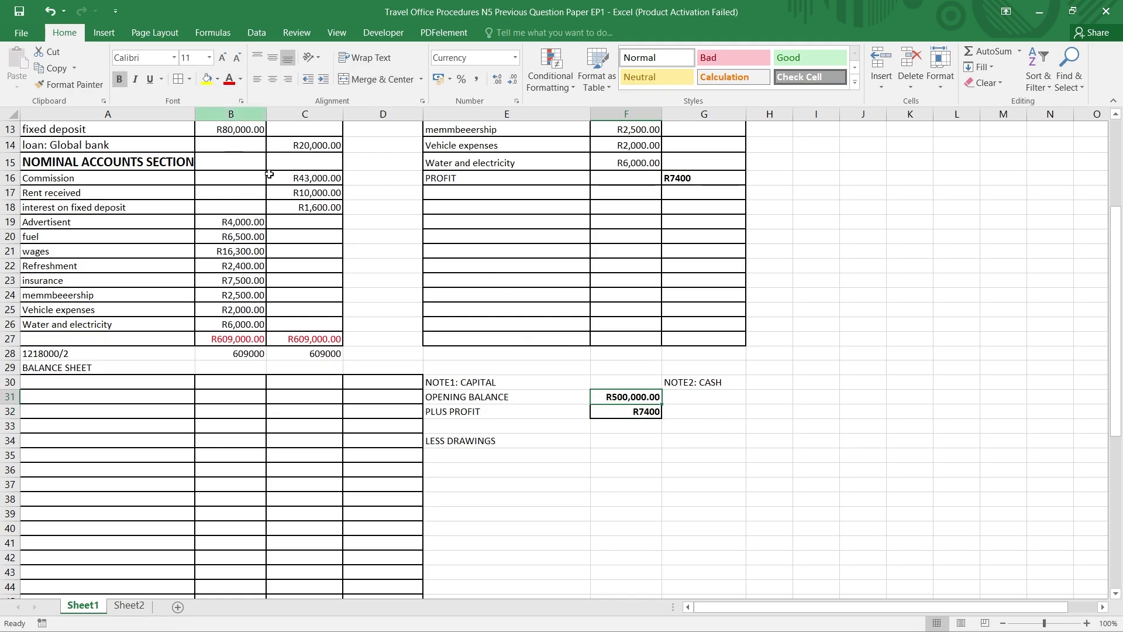
Enter the R507400 subtotal in F33, bold and right-aligned.
double_click(611, 425)
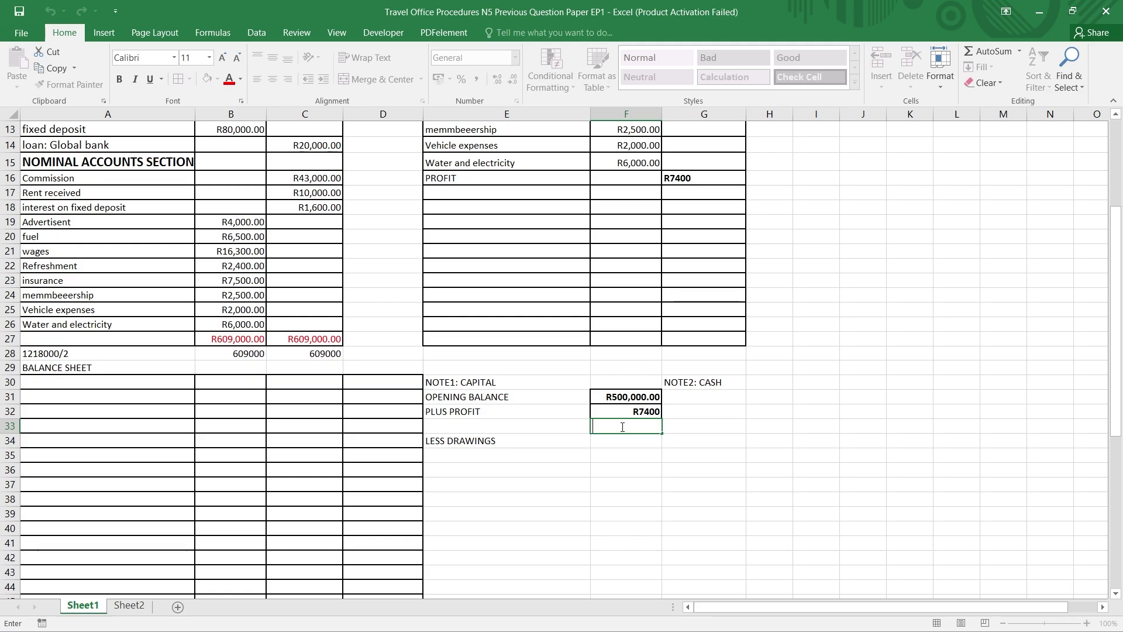
text(R507400)
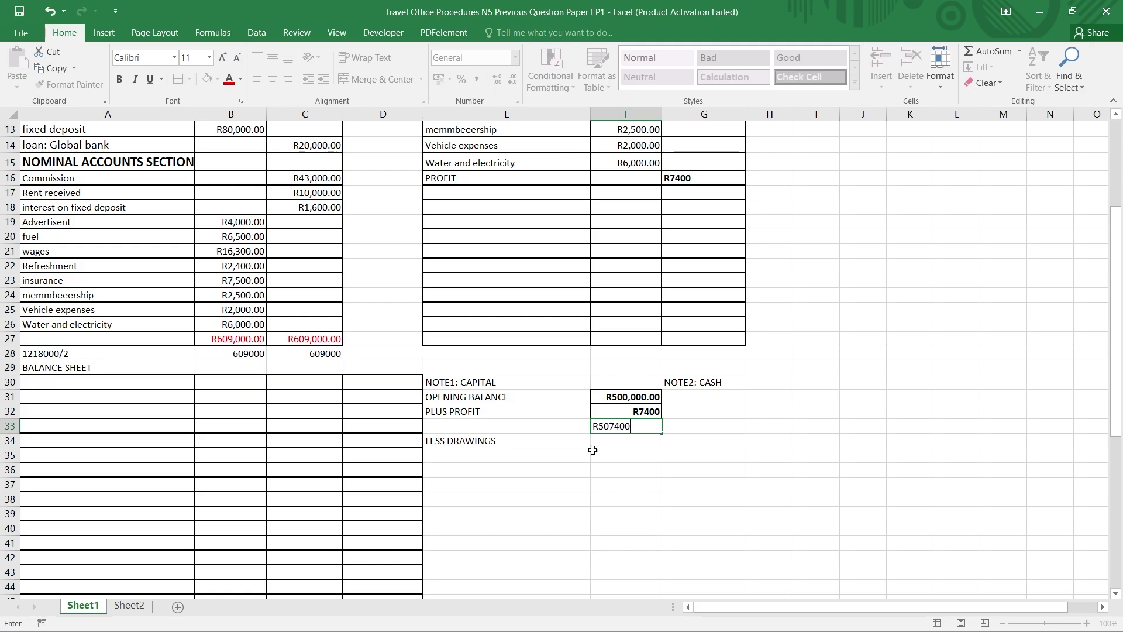
double_click(625, 440)
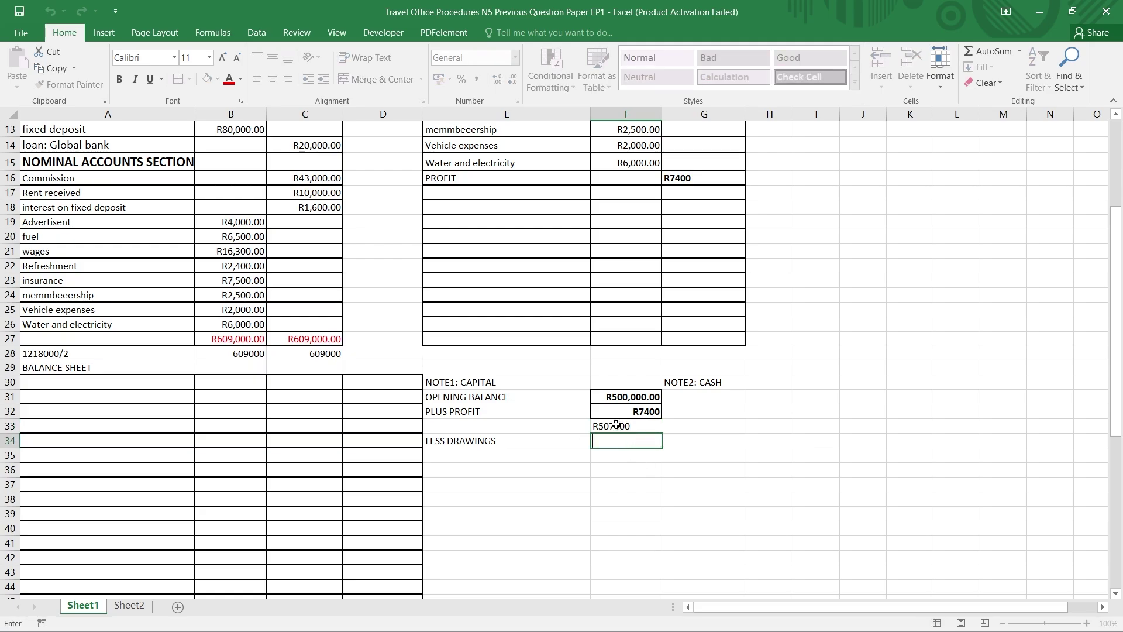
click(625, 426)
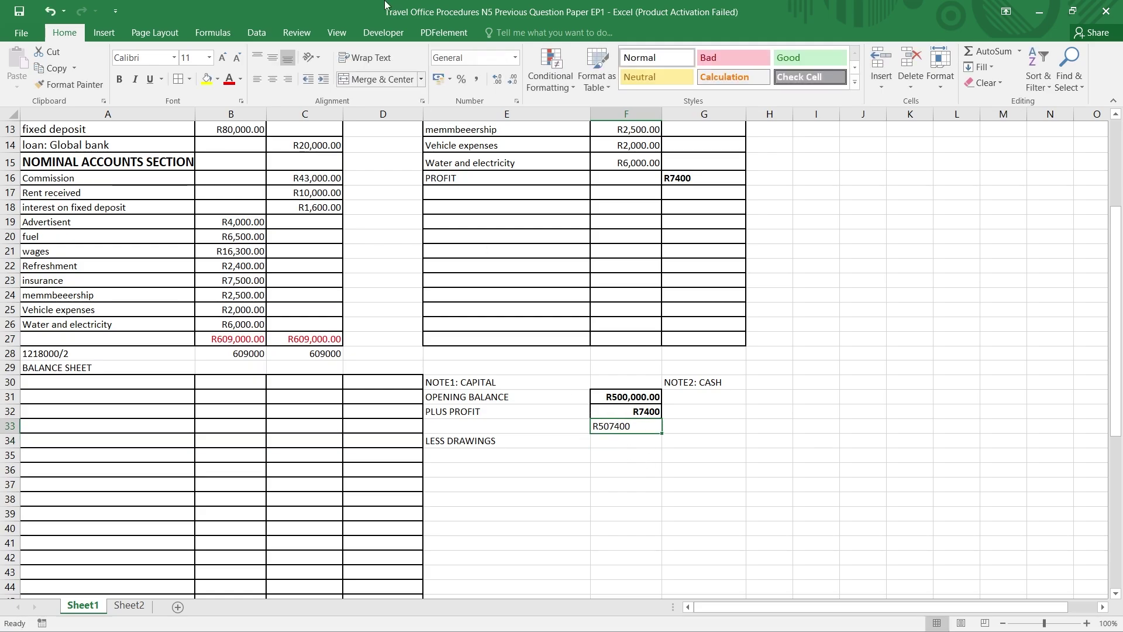
click(119, 79)
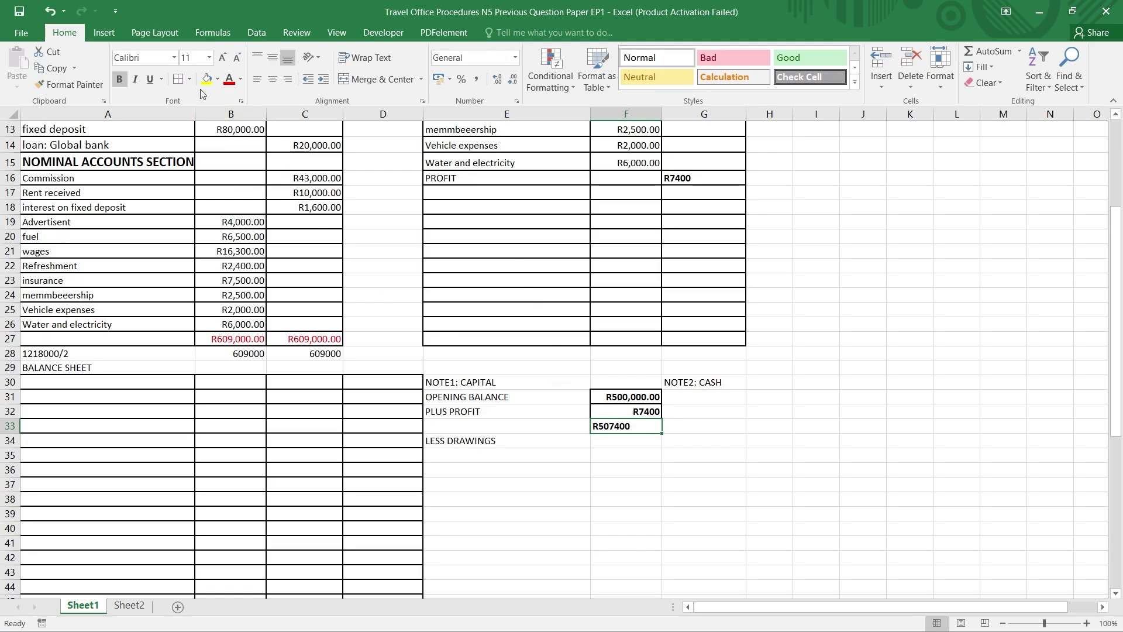
click(288, 79)
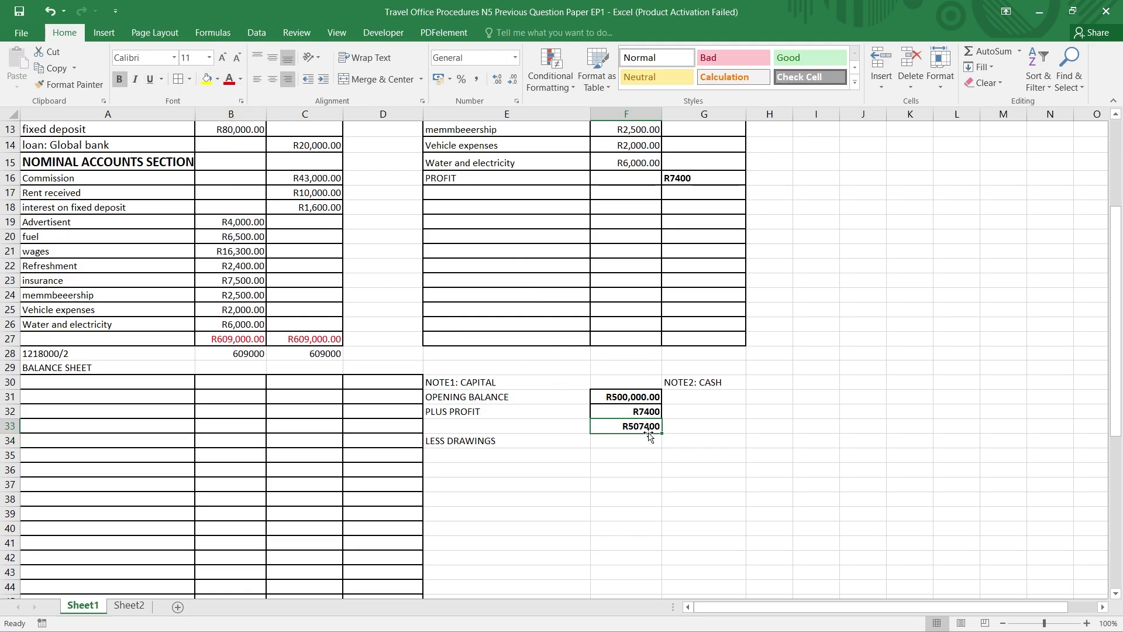
Enter R4000 drawings in F34 after checking the amount in the trial balance.
click(640, 440)
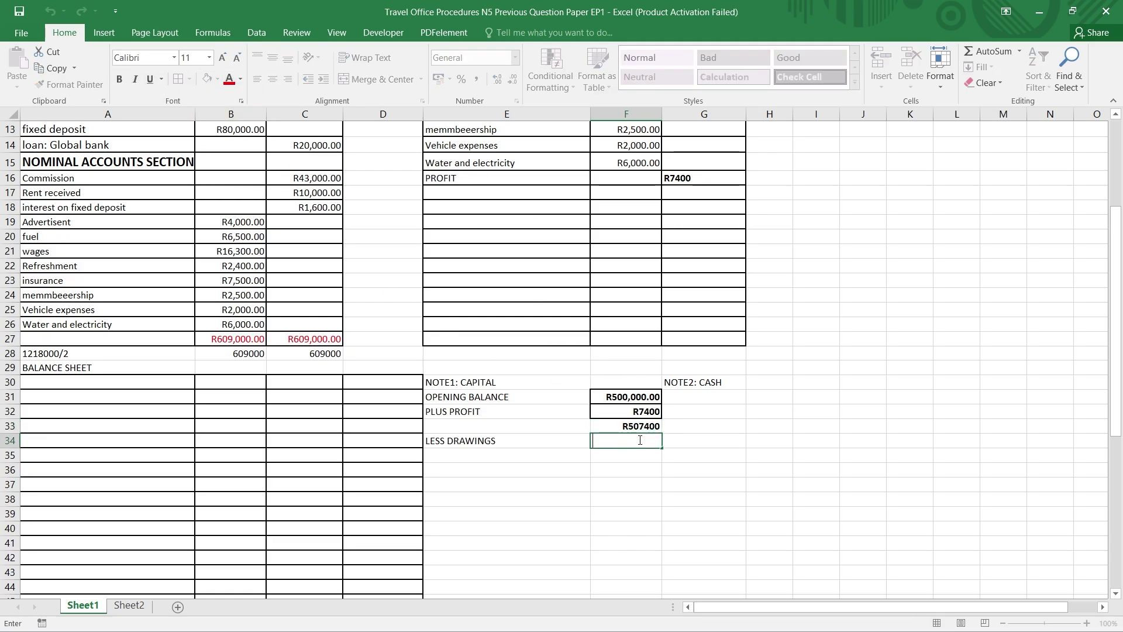
scroll(286, 374, up, 3)
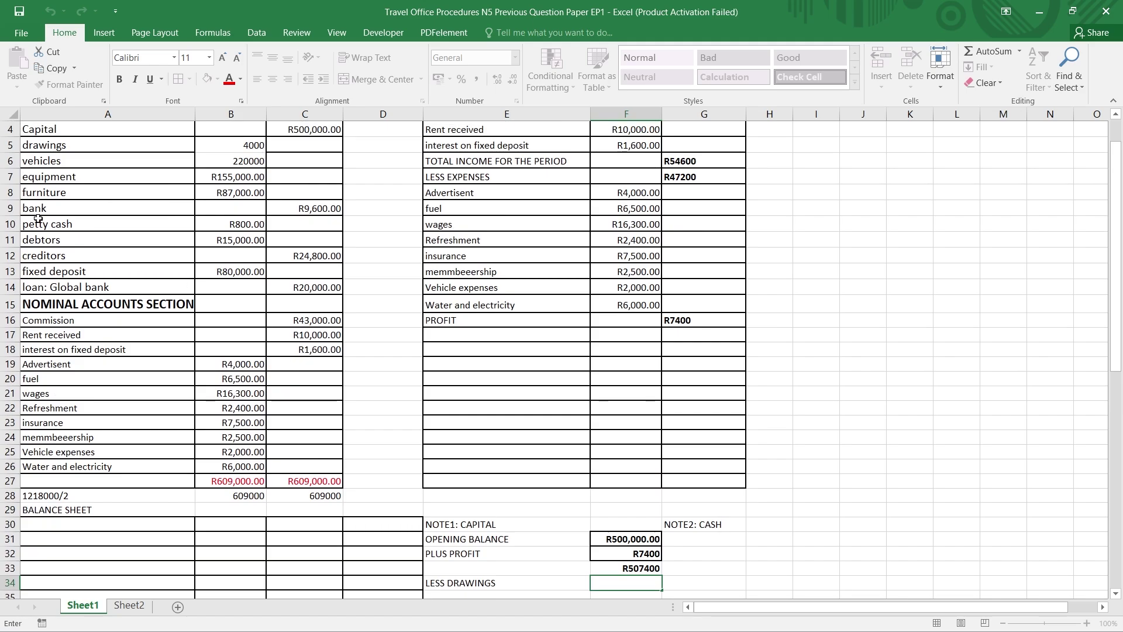
right_click(237, 146)
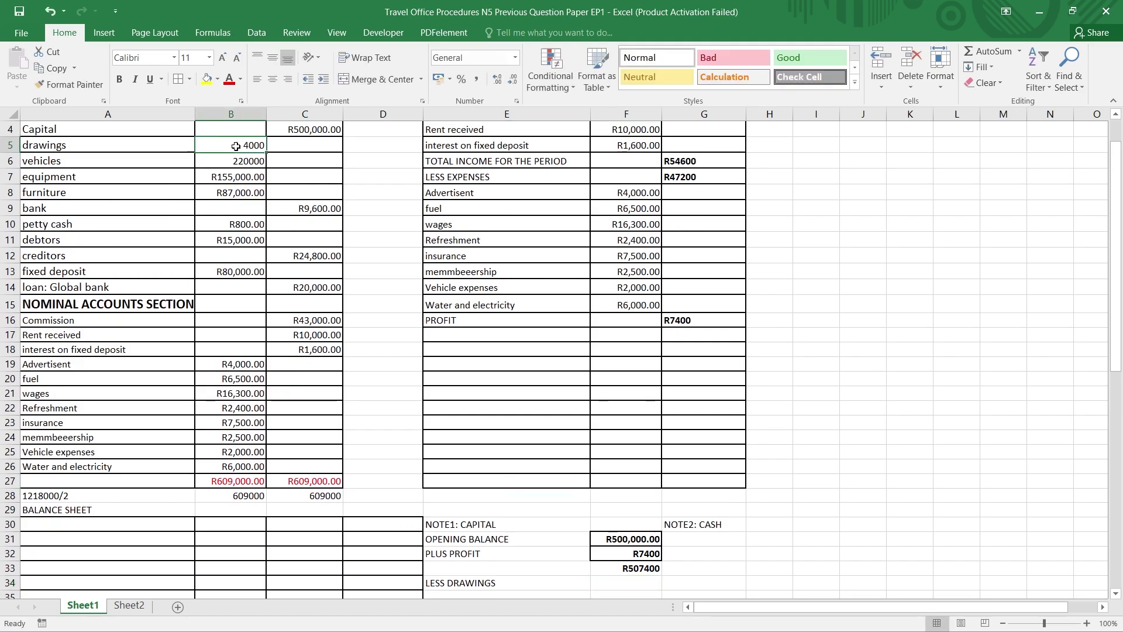
scroll(600, 460, down, 3)
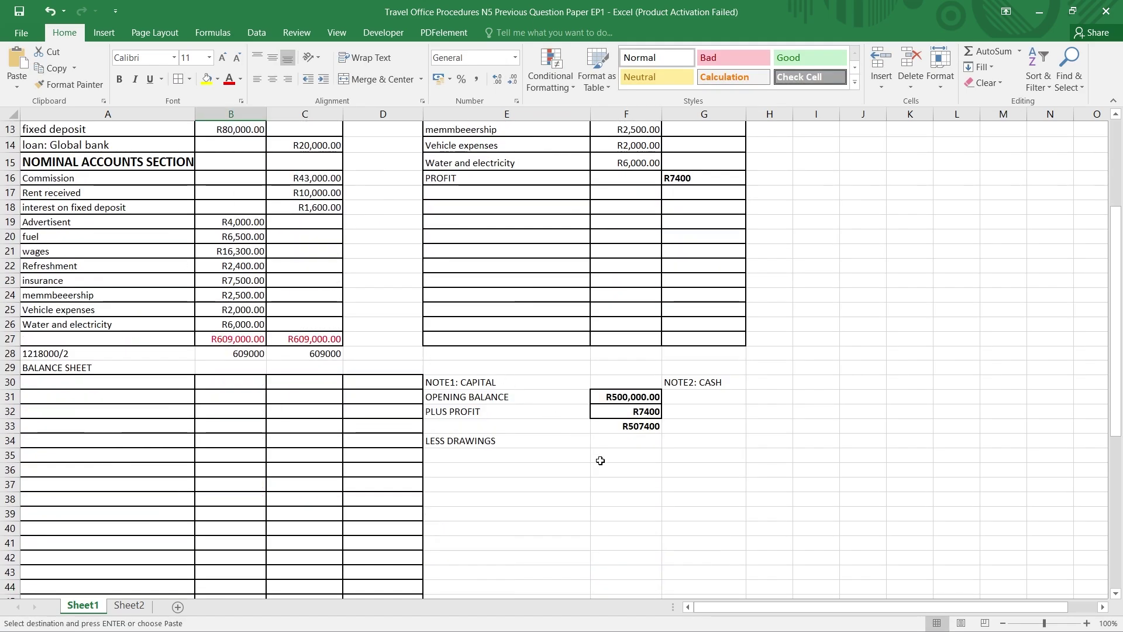
double_click(617, 445)
right_click(624, 443)
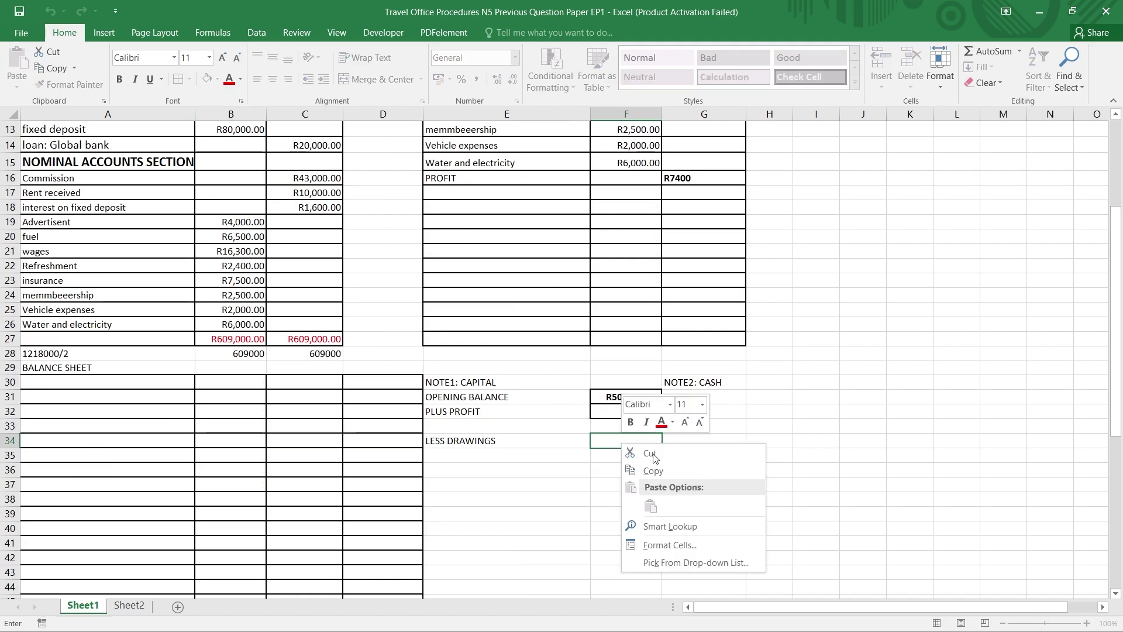
key(Escape)
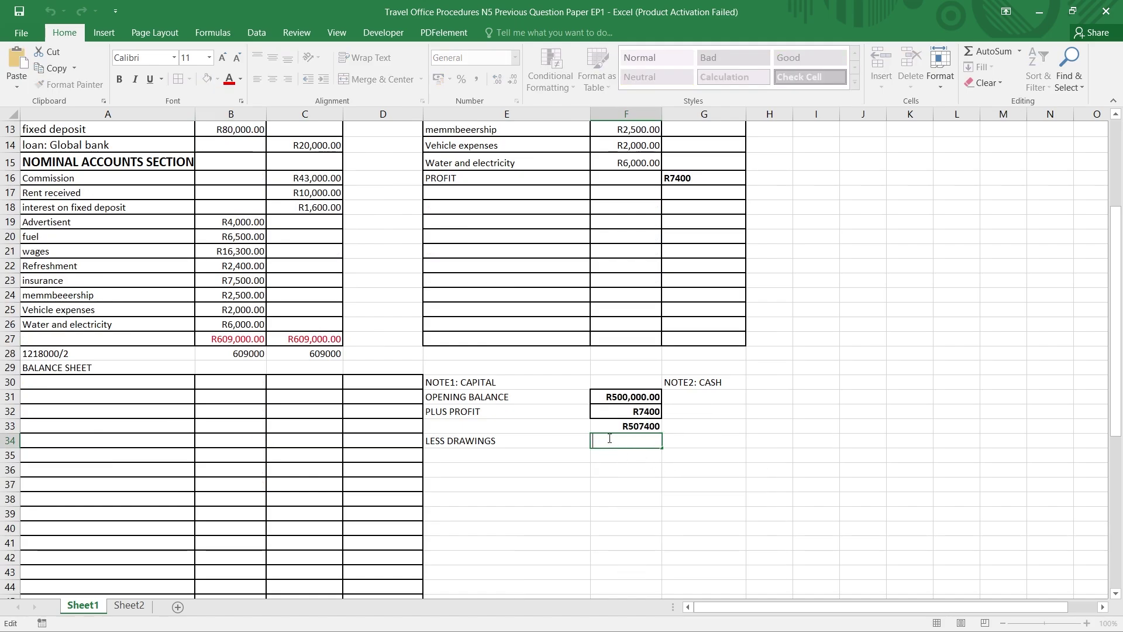
text(-)
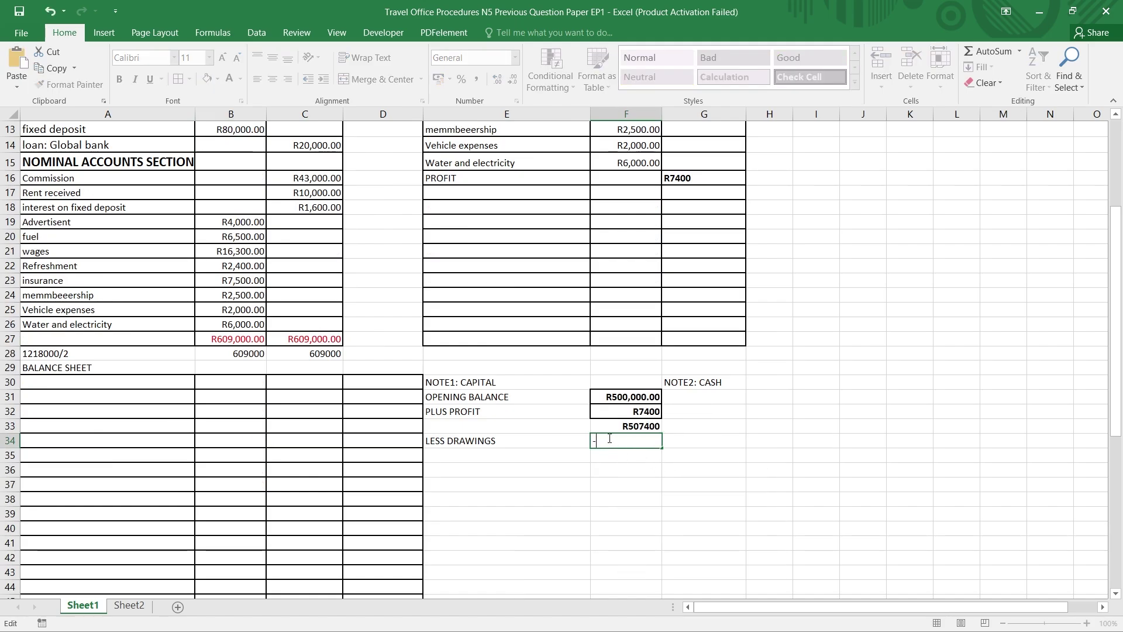
text(R40)
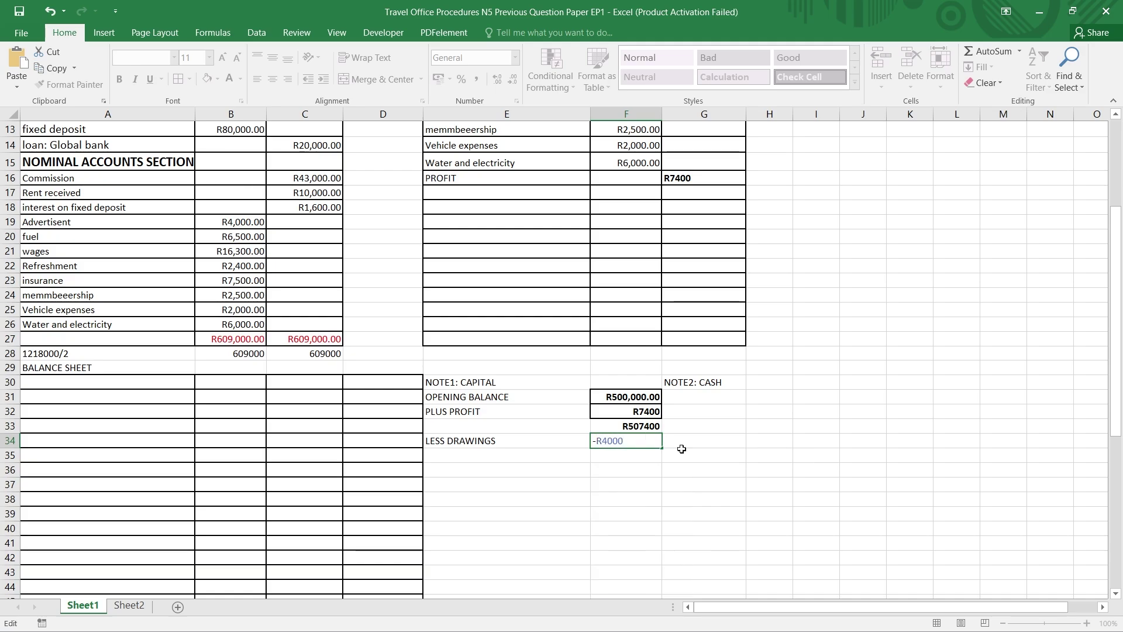
text(00)
click(669, 484)
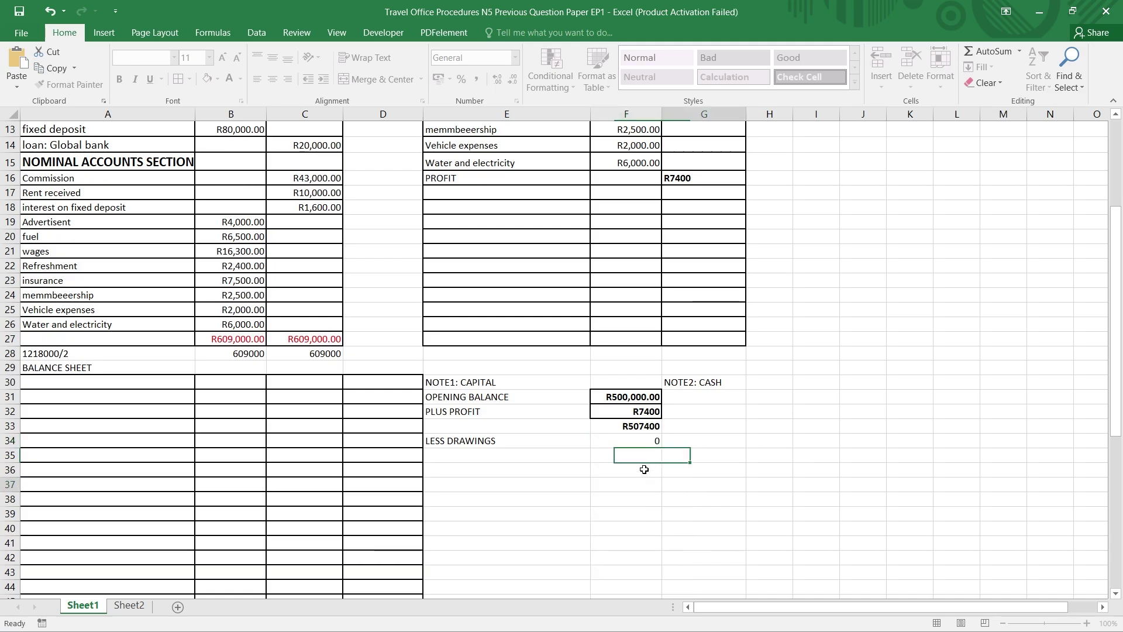
double_click(641, 440)
click(643, 458)
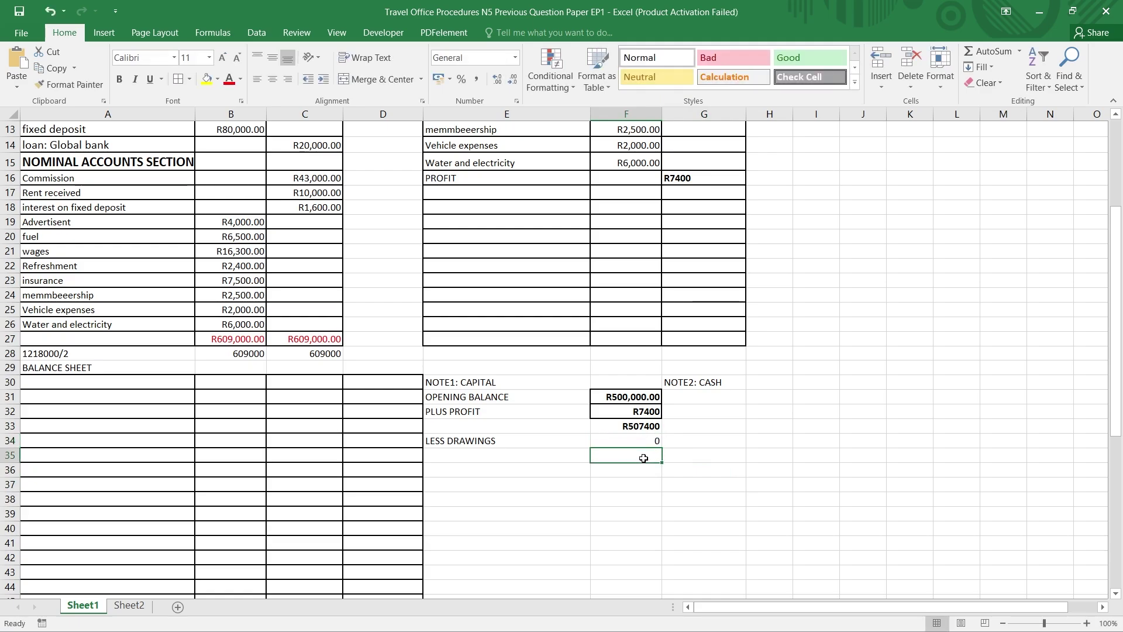
click(634, 439)
key(BackSpace)
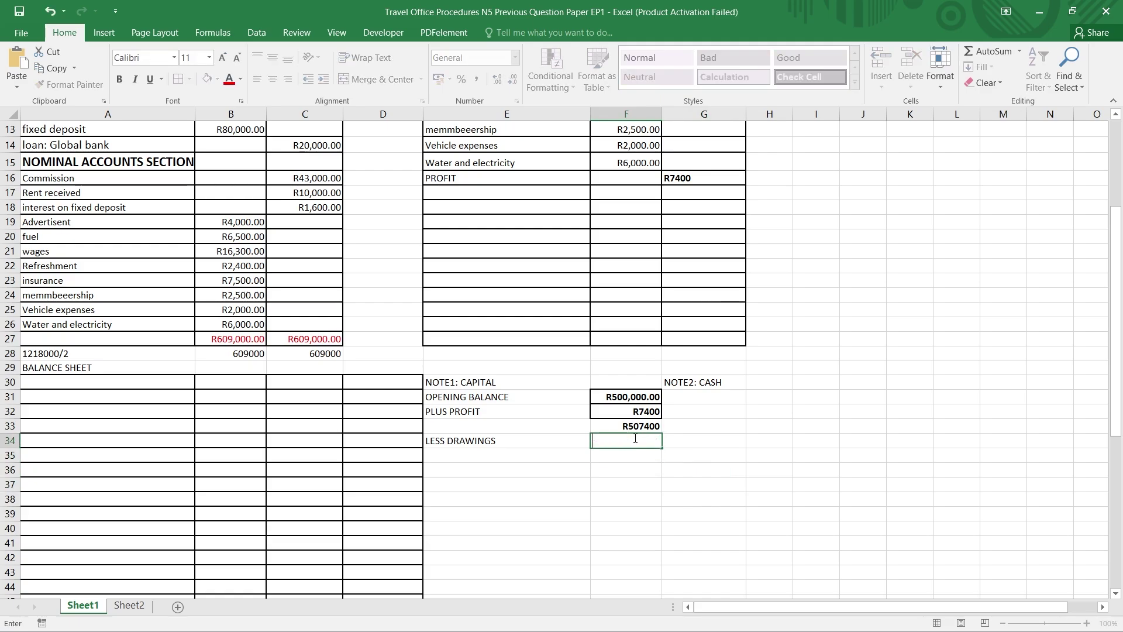
text(R4000)
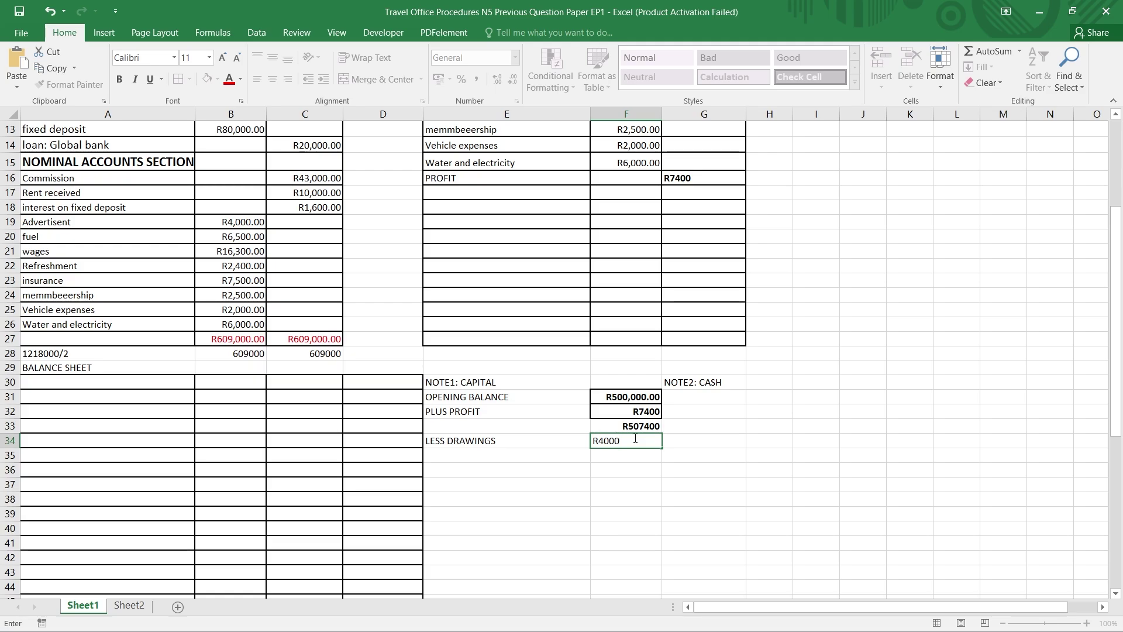
key(Return)
Make the R4000 drawings amount bold and right-aligned.
double_click(573, 443)
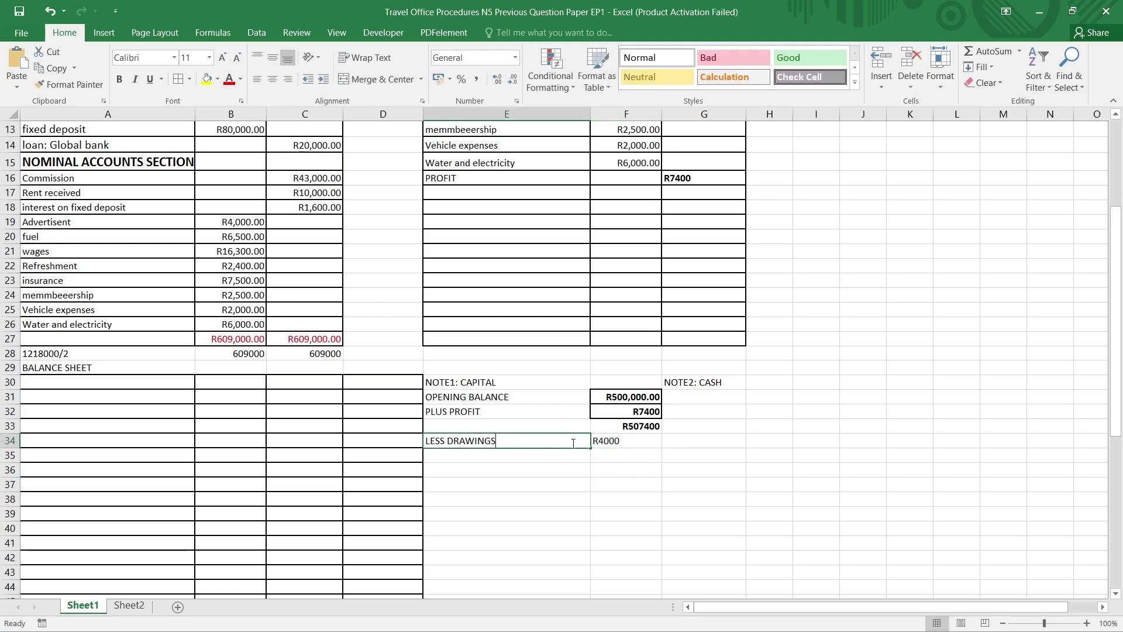
click(603, 454)
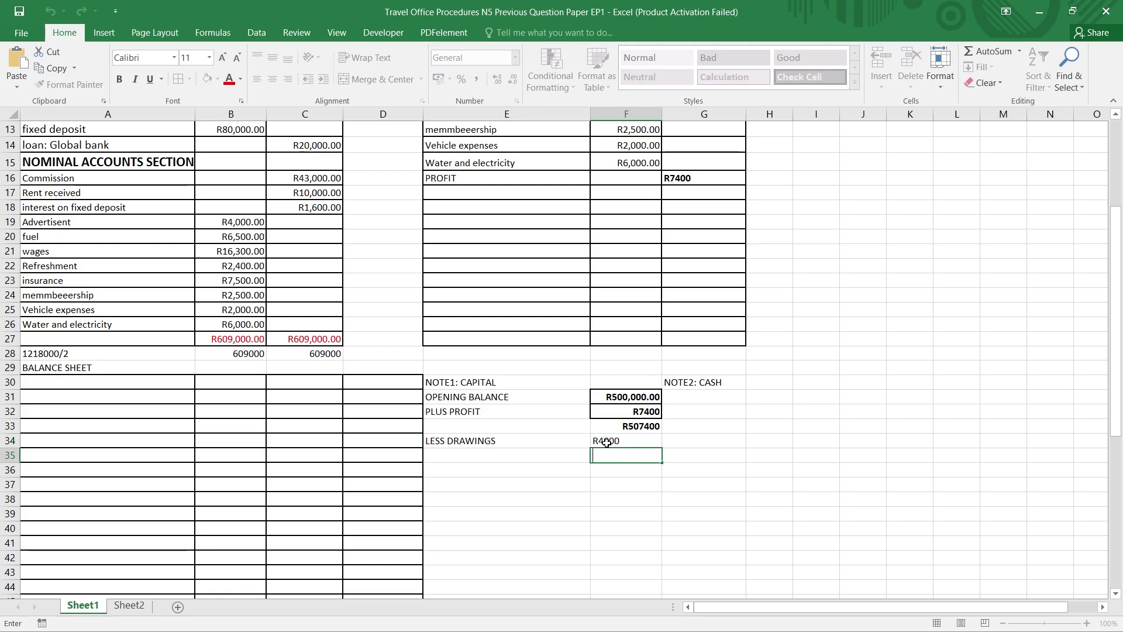
click(605, 443)
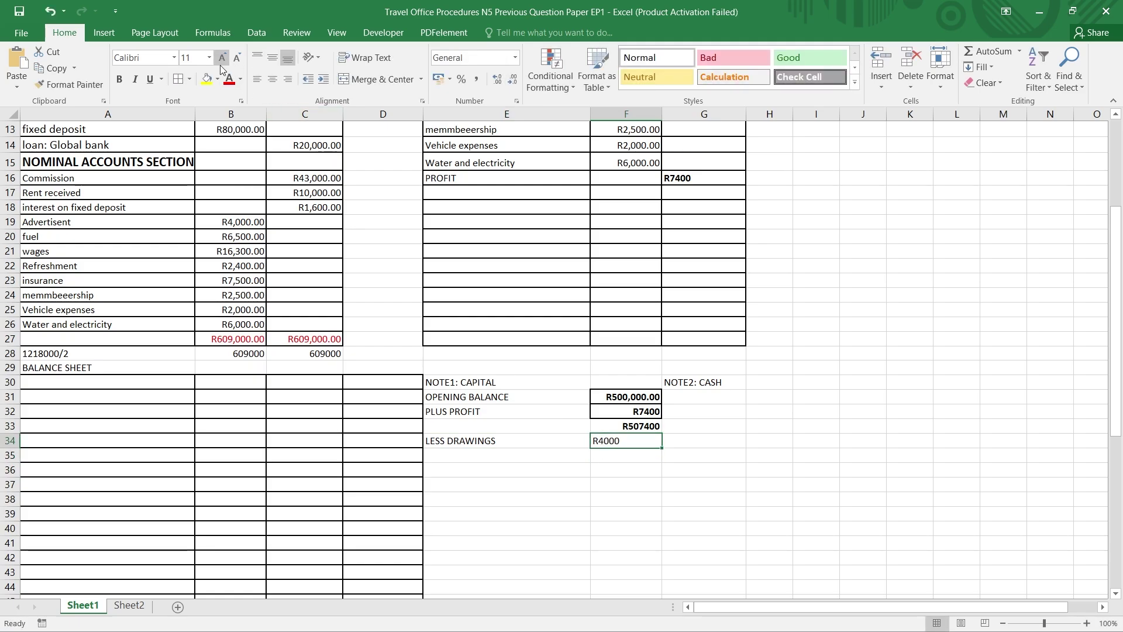
click(118, 79)
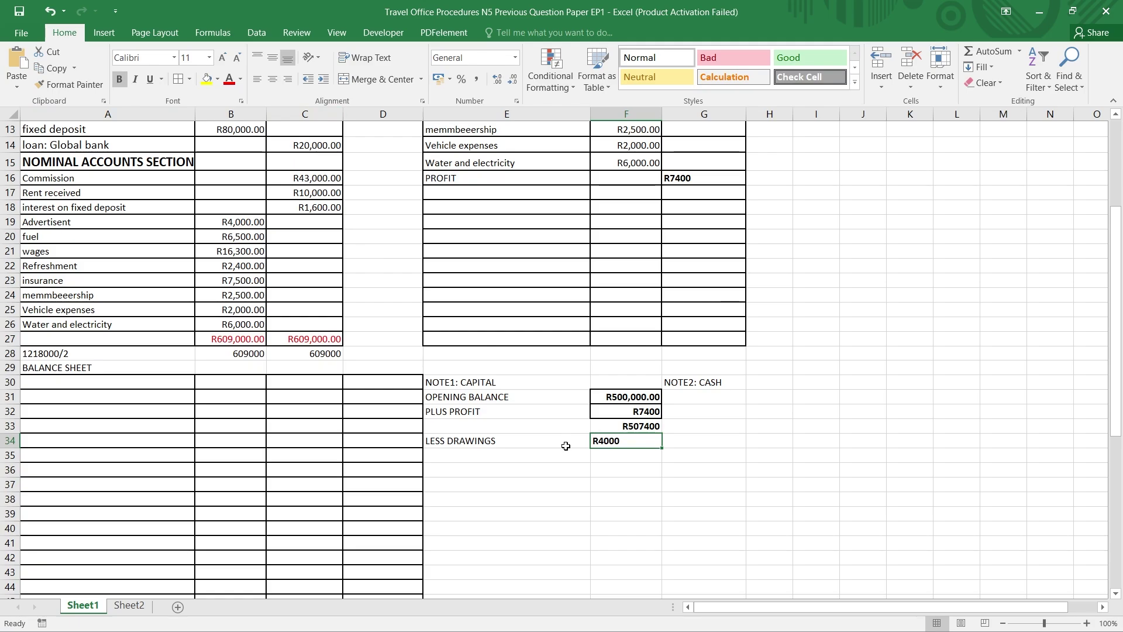
click(288, 79)
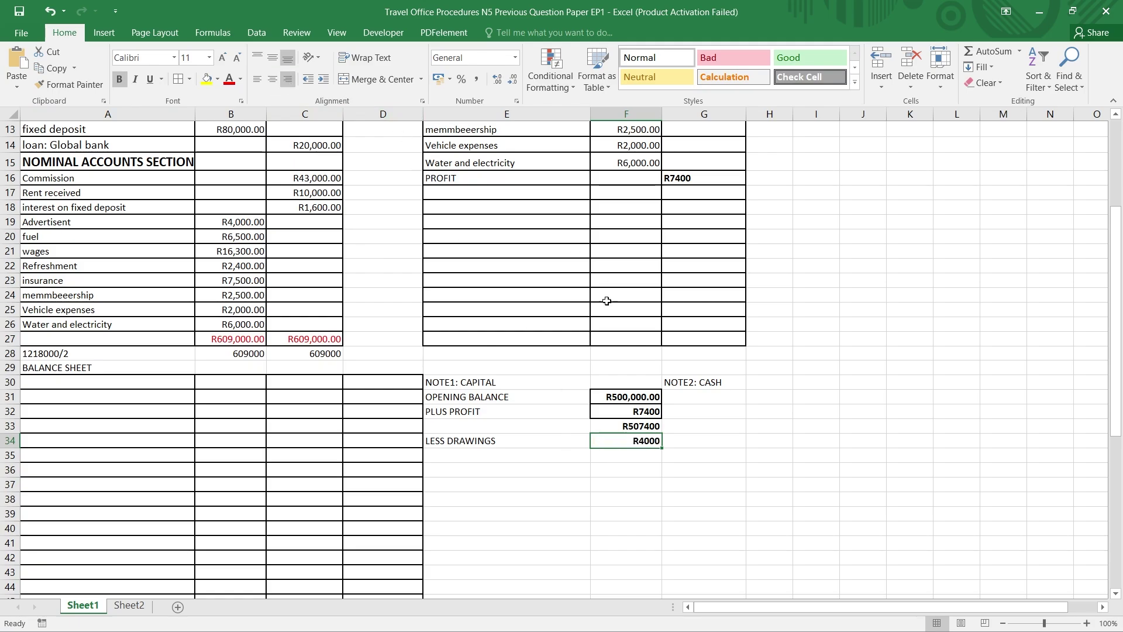
Enter the R503400 closing capital in F35.
double_click(644, 453)
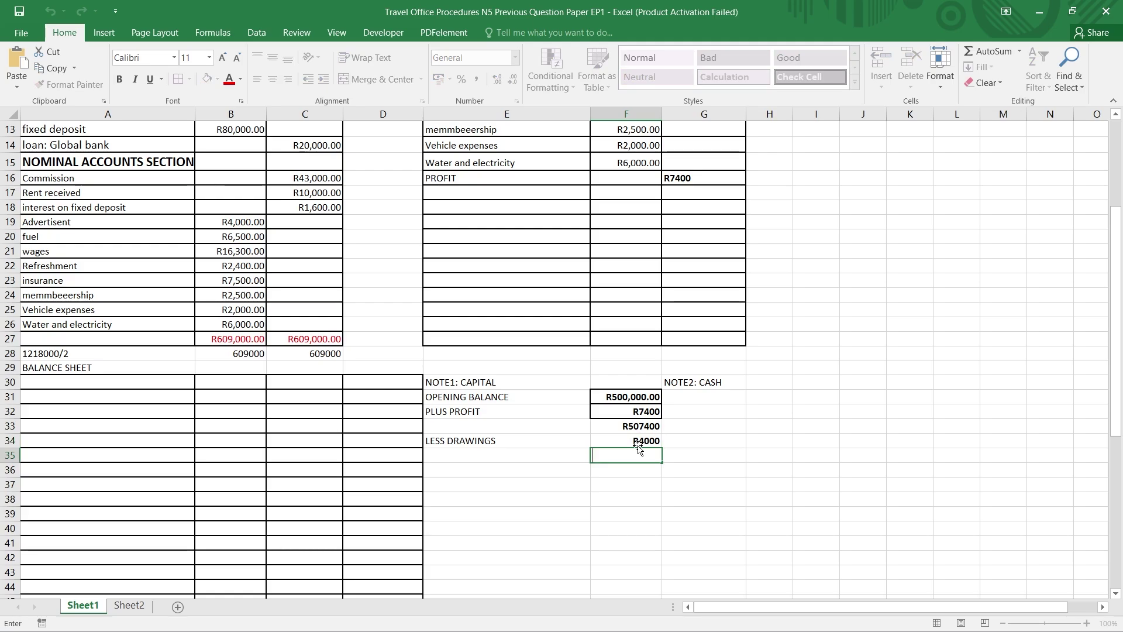
text(R)
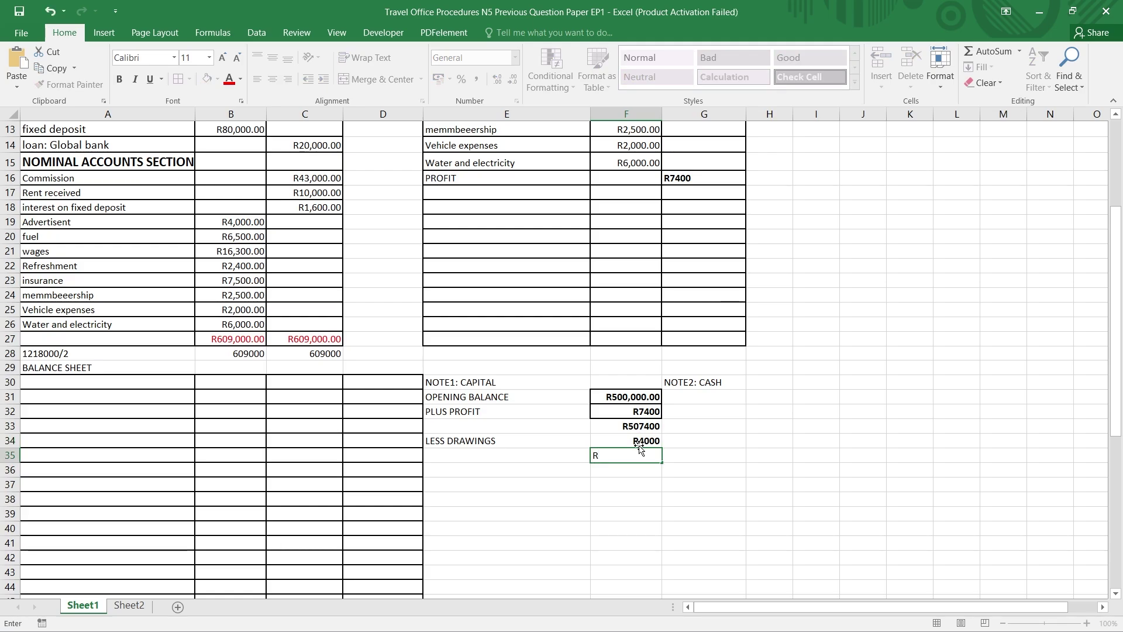
text(503400)
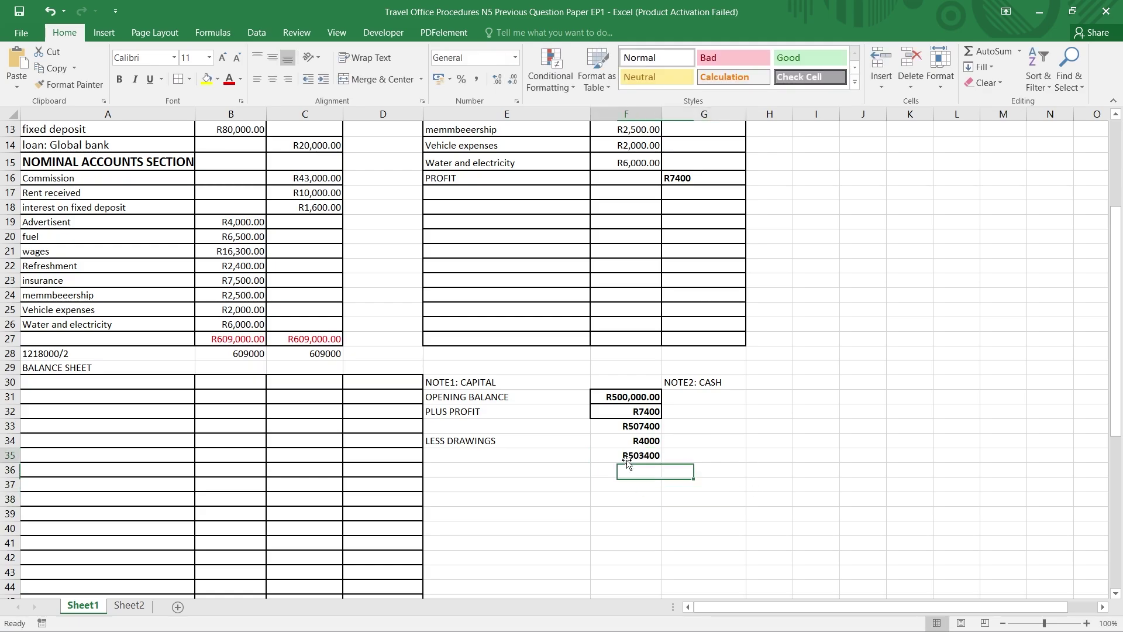
key(Return)
click(627, 456)
click(776, 487)
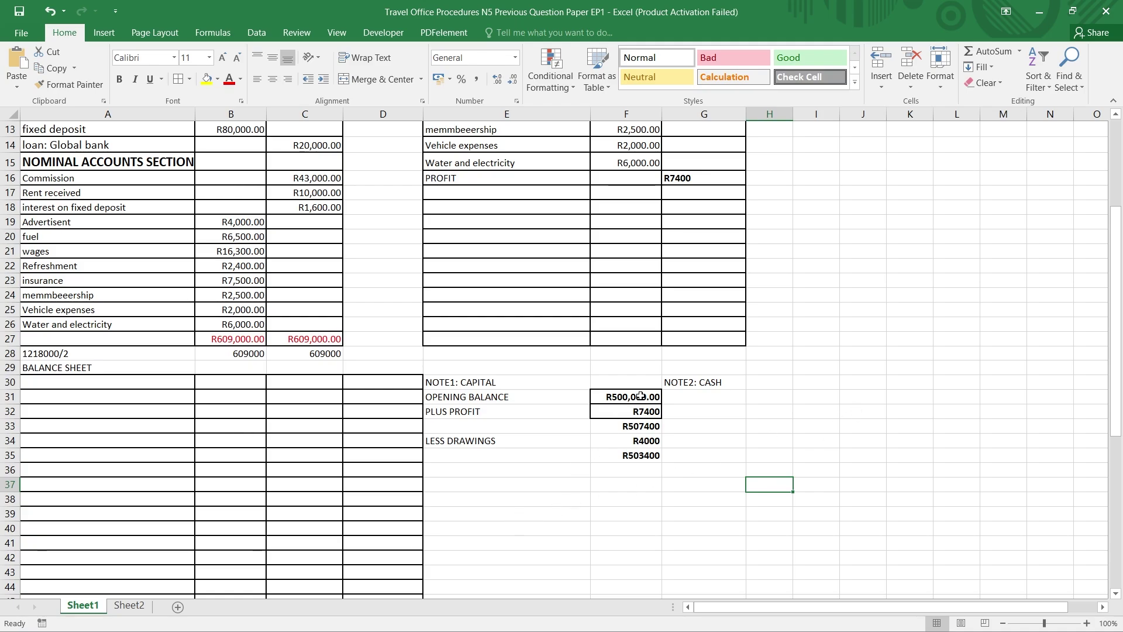
Bold the capital note labels in E30:E34.
scroll(641, 396, up, 4)
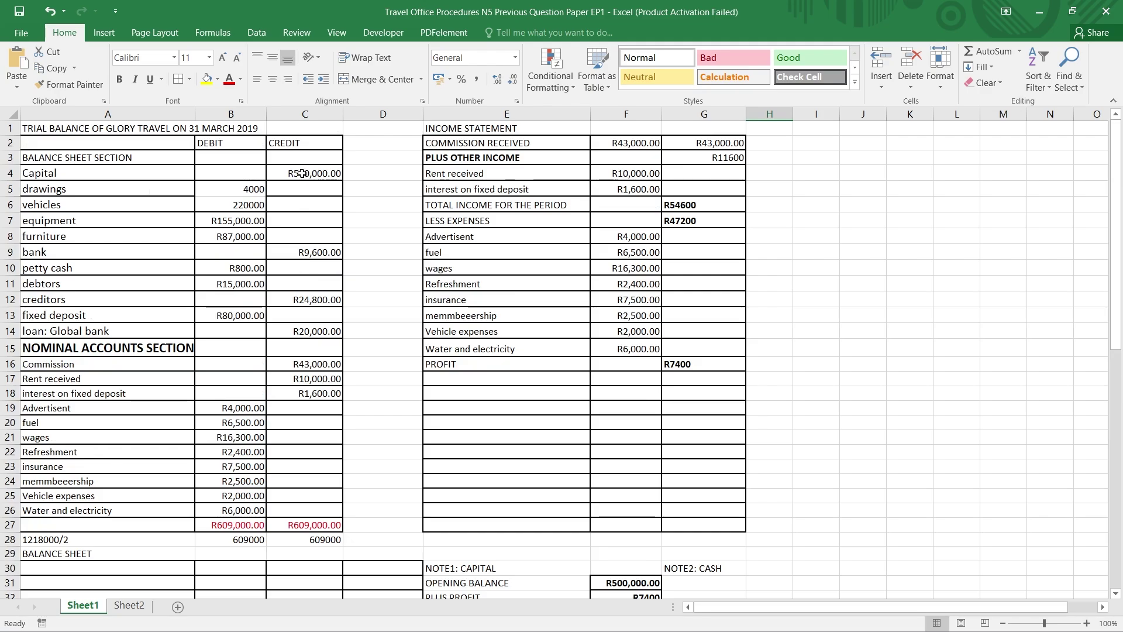
scroll(301, 243, down, 2)
scroll(514, 556, up, 2)
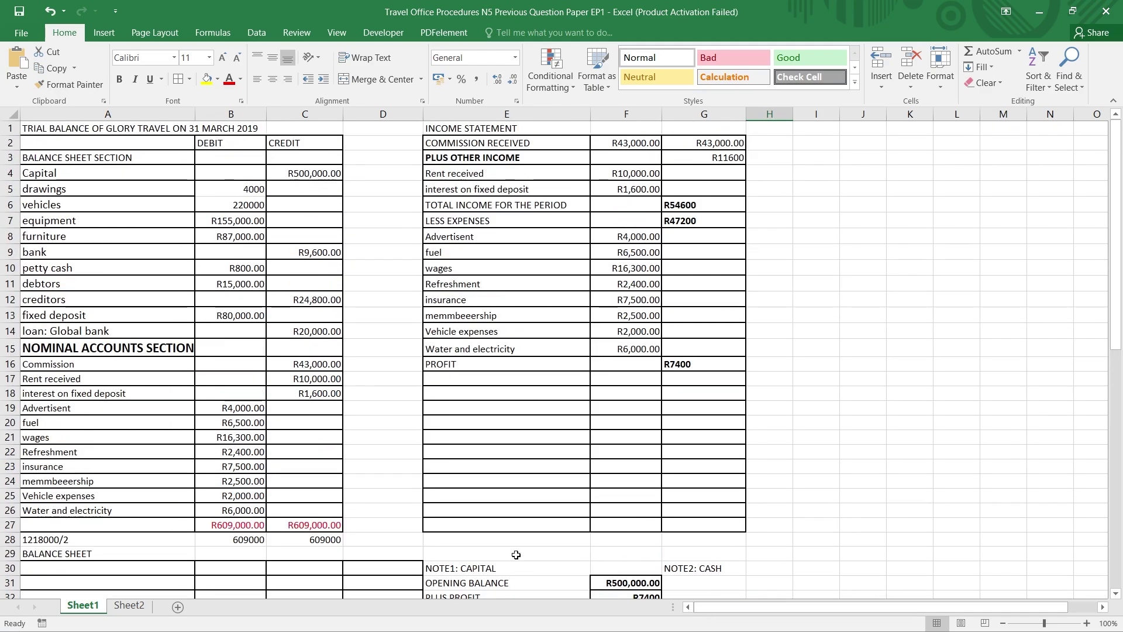
scroll(484, 577, down, 2)
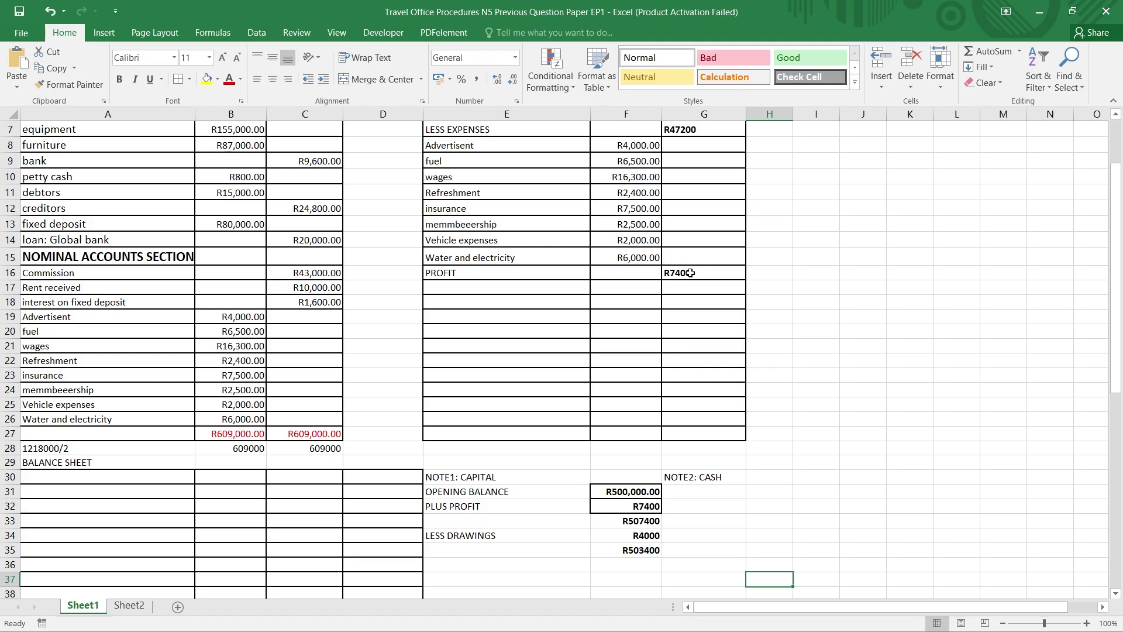
scroll(691, 273, down, 1)
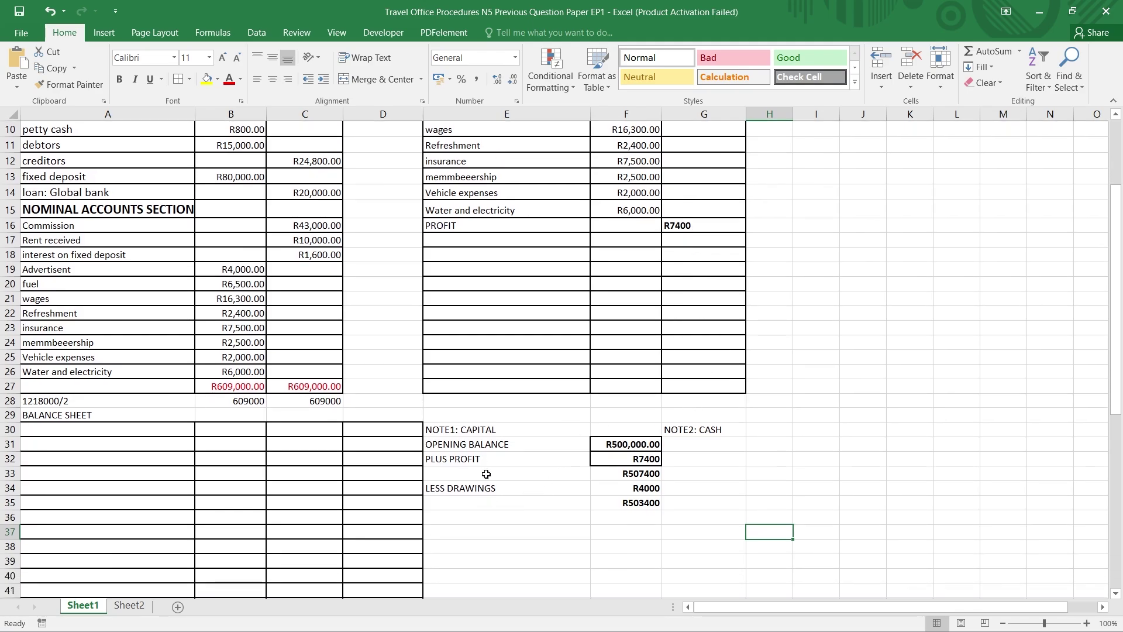
drag(452, 427, 444, 490)
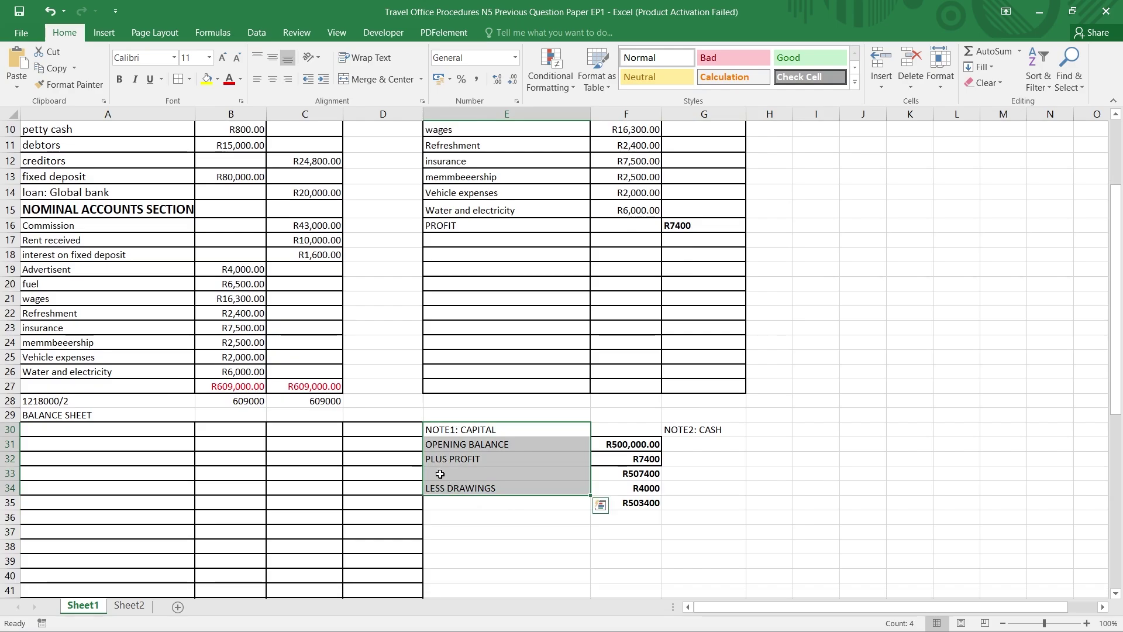
click(119, 79)
drag(770, 459, 770, 473)
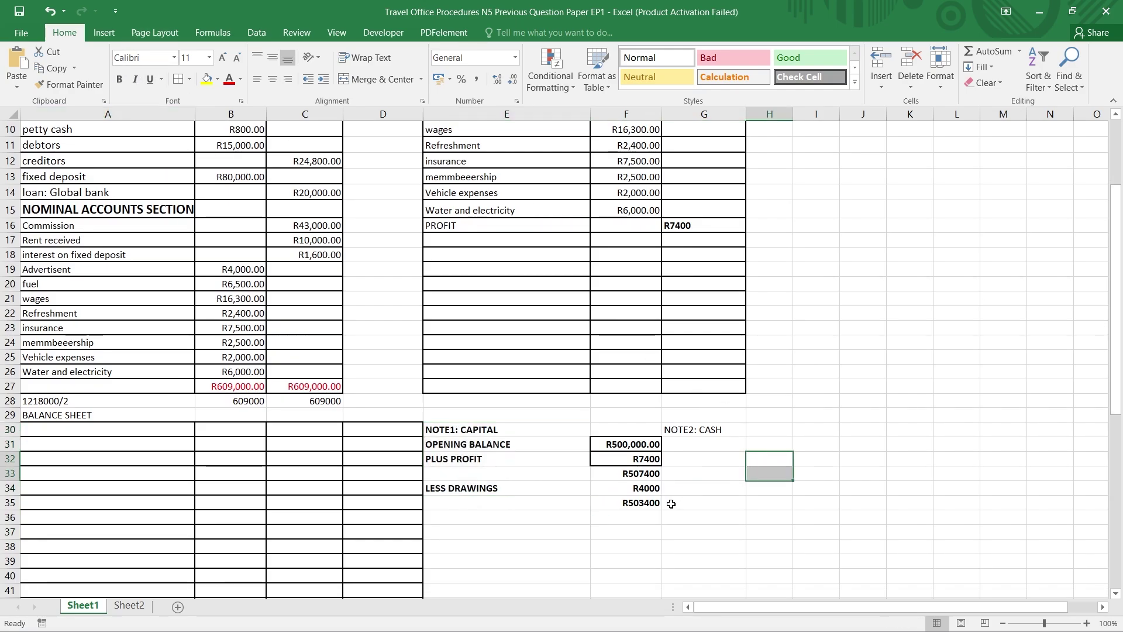
Enter PETTY CASH in G31, CASH FLOAT in G32 and BANK (DEBIT ) in G33.
double_click(694, 446)
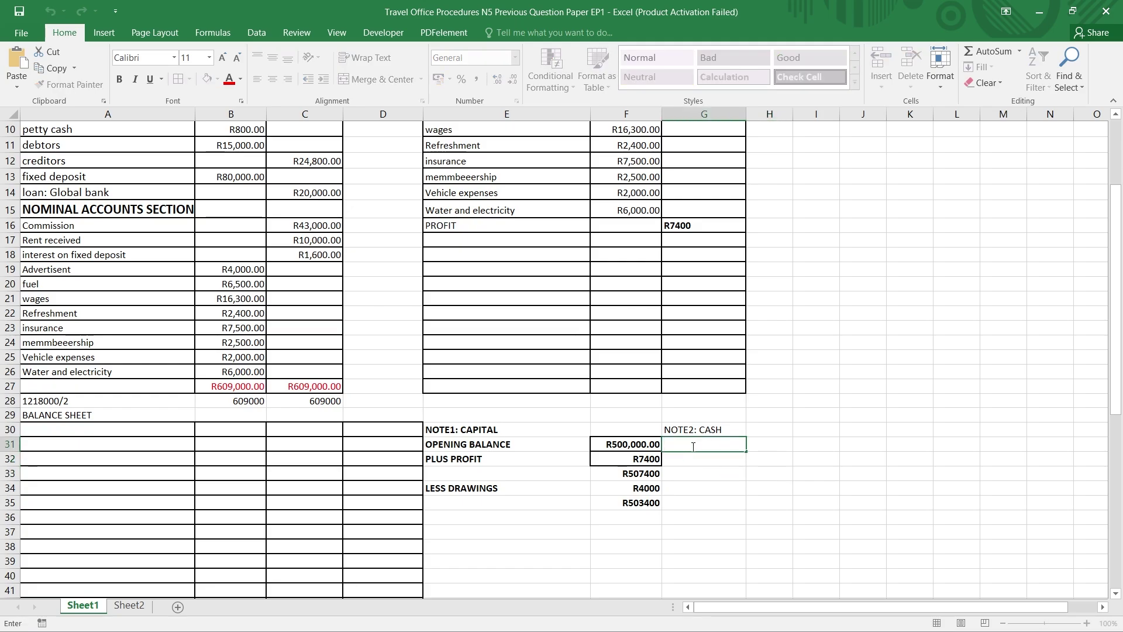
text(p)
key(BackSpace)
key(BackSpace)
key(BackSpace)
key(BackSpace)
key(BackSpace)
text(PETTY C)
click(703, 459)
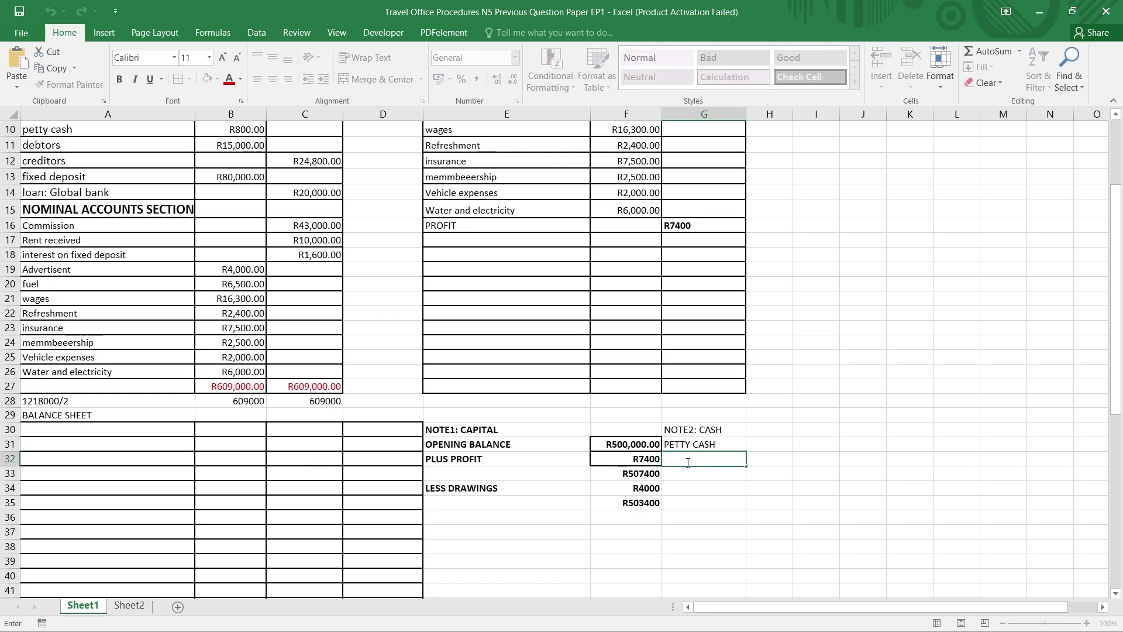
text(CASH FLOAT)
click(706, 475)
double_click(706, 475)
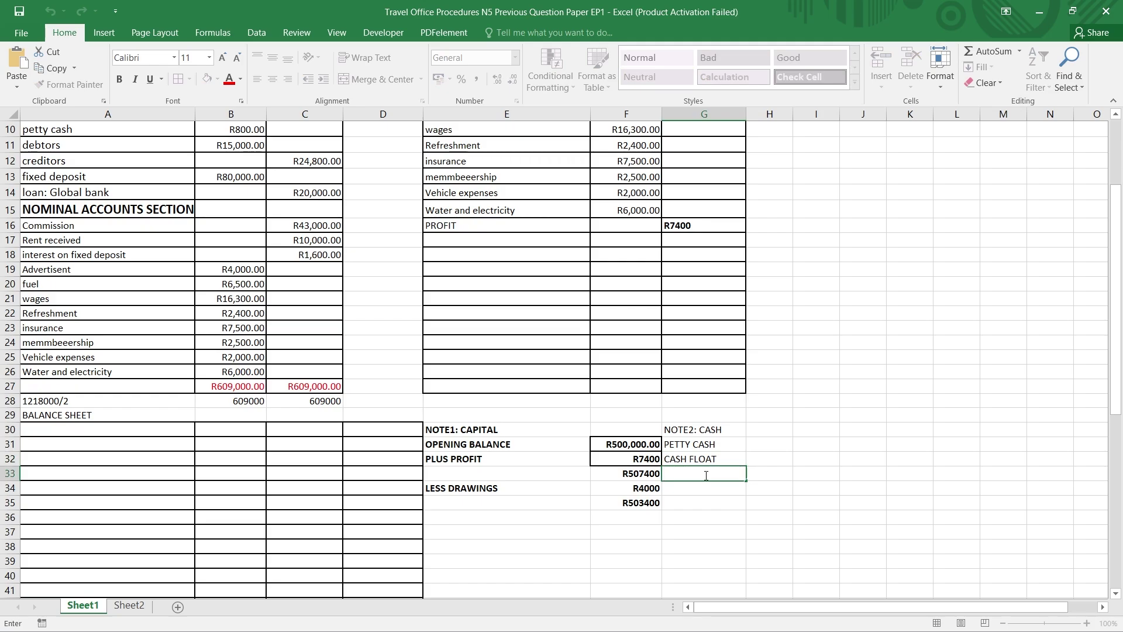
text(BANK (DEB)
key(BackSpace)
click(819, 192)
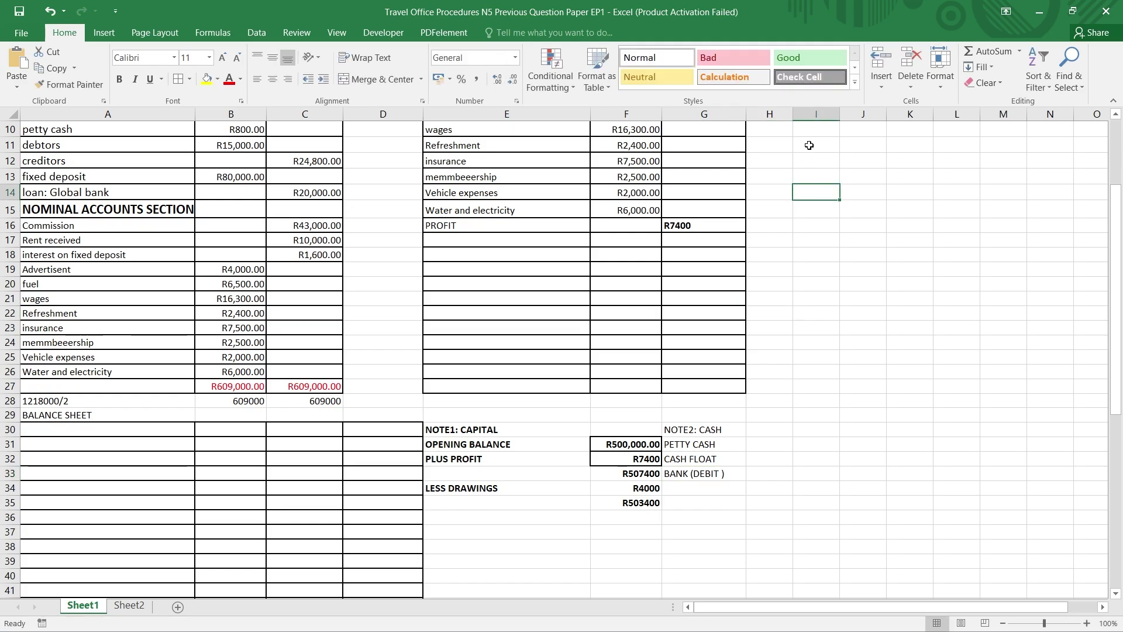
Widen column H and review the PETTY CASH and CASH FLOAT entries.
drag(793, 115, 816, 116)
scroll(342, 281, up, 2)
scroll(342, 280, up, 1)
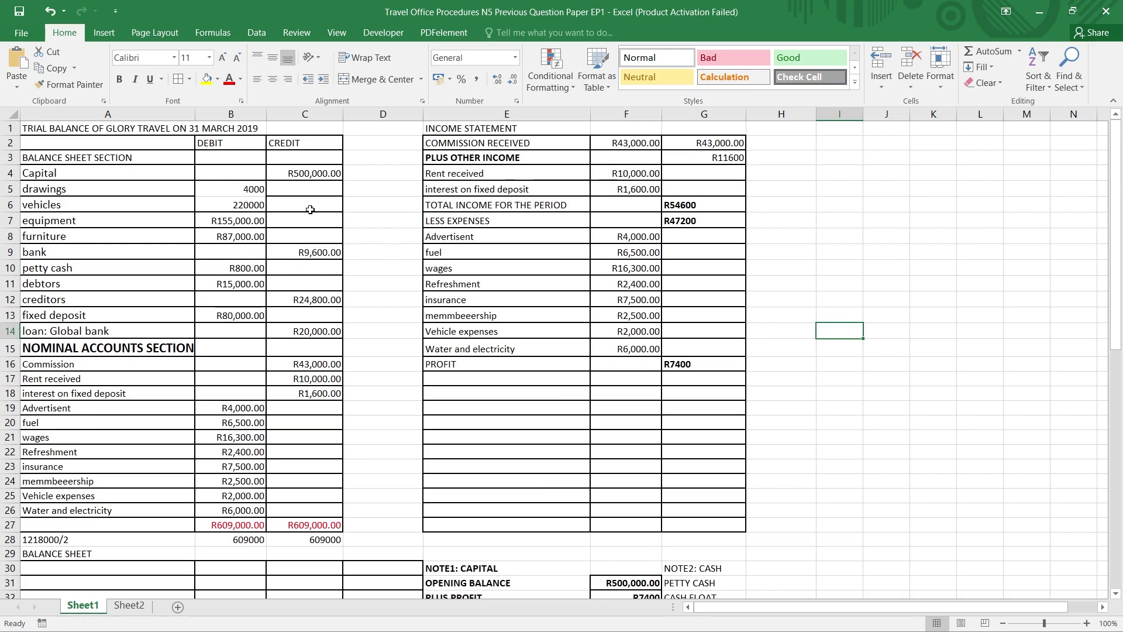
scroll(313, 266, down, 4)
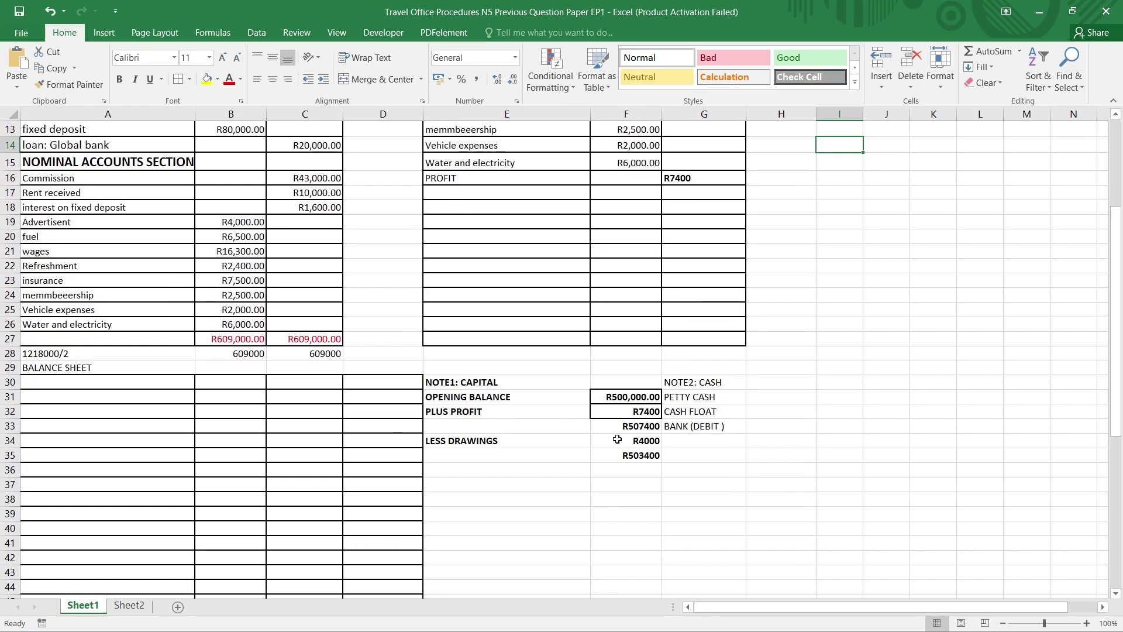
click(681, 395)
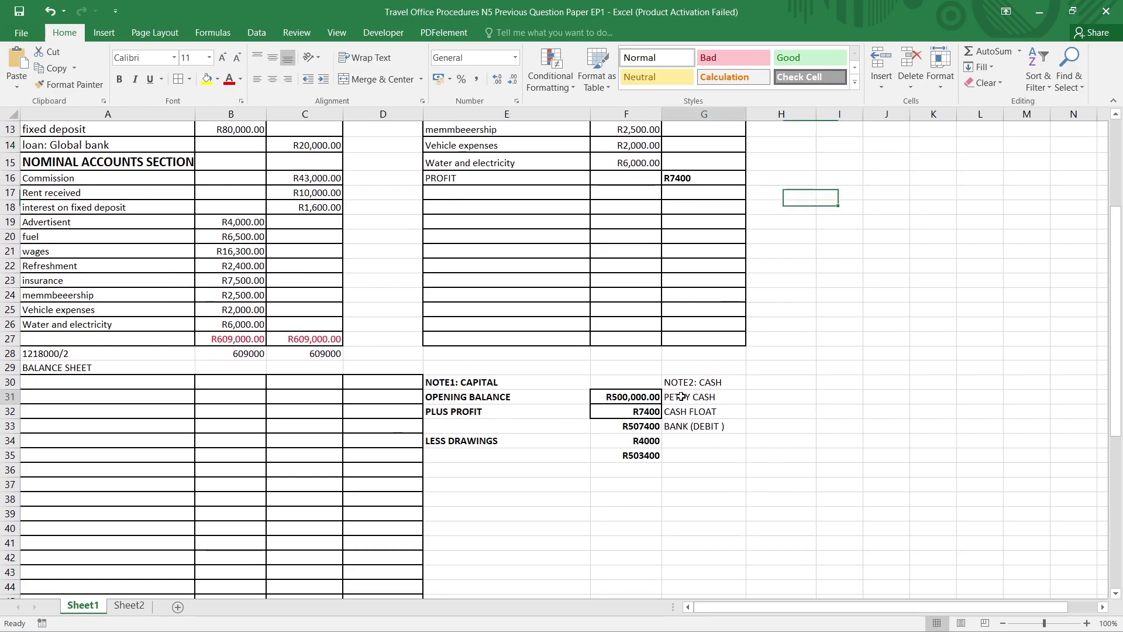
click(685, 410)
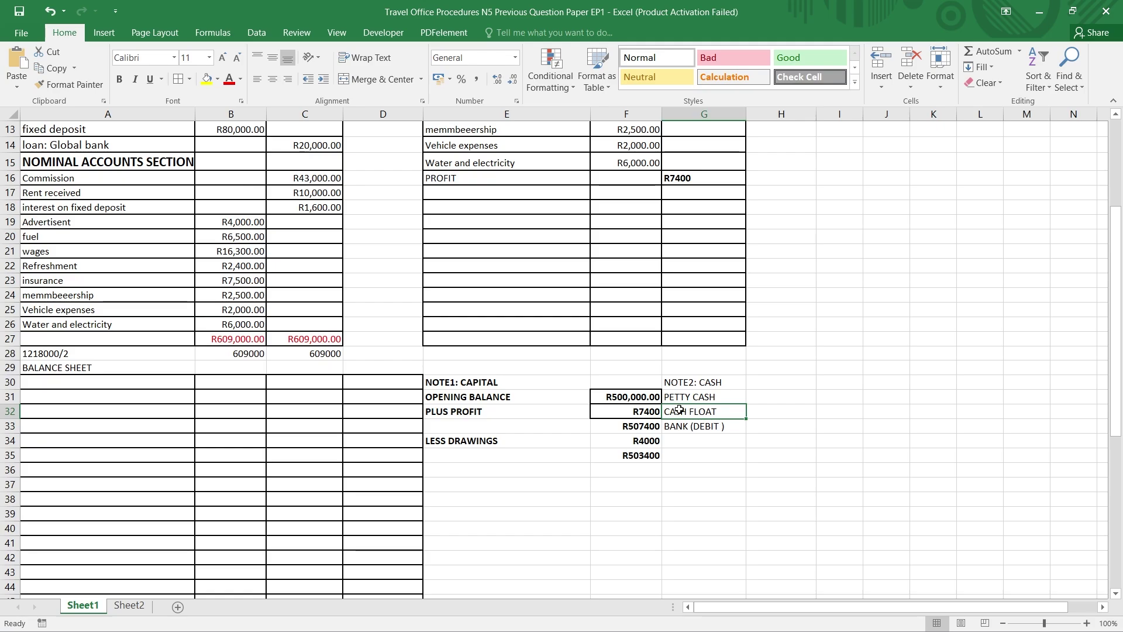
scroll(681, 409, up, 4)
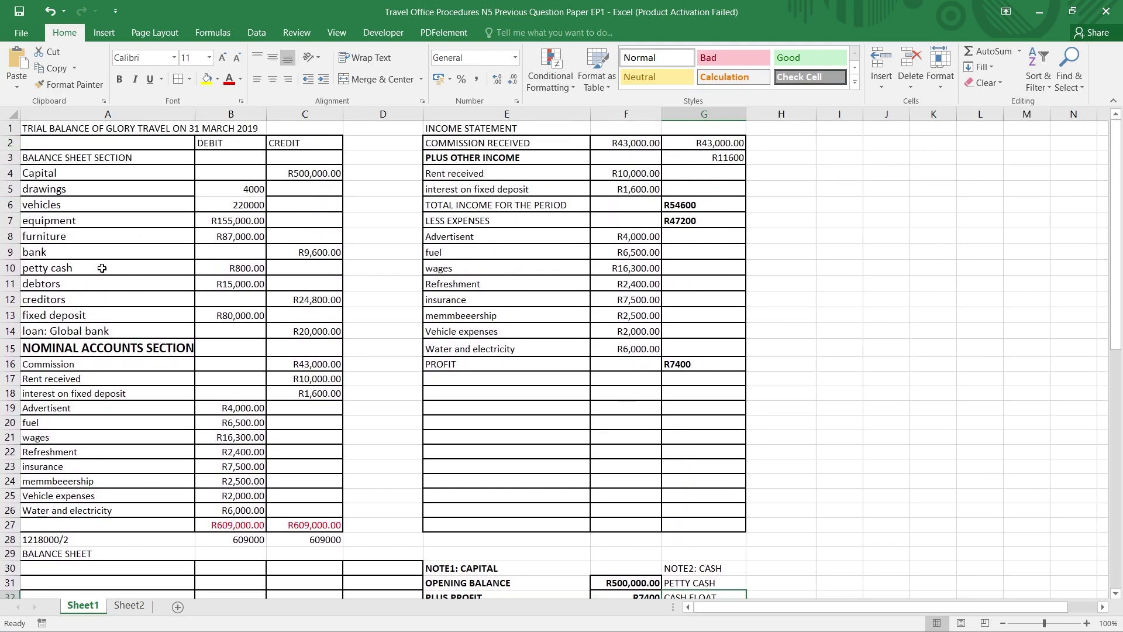
scroll(358, 406, down, 4)
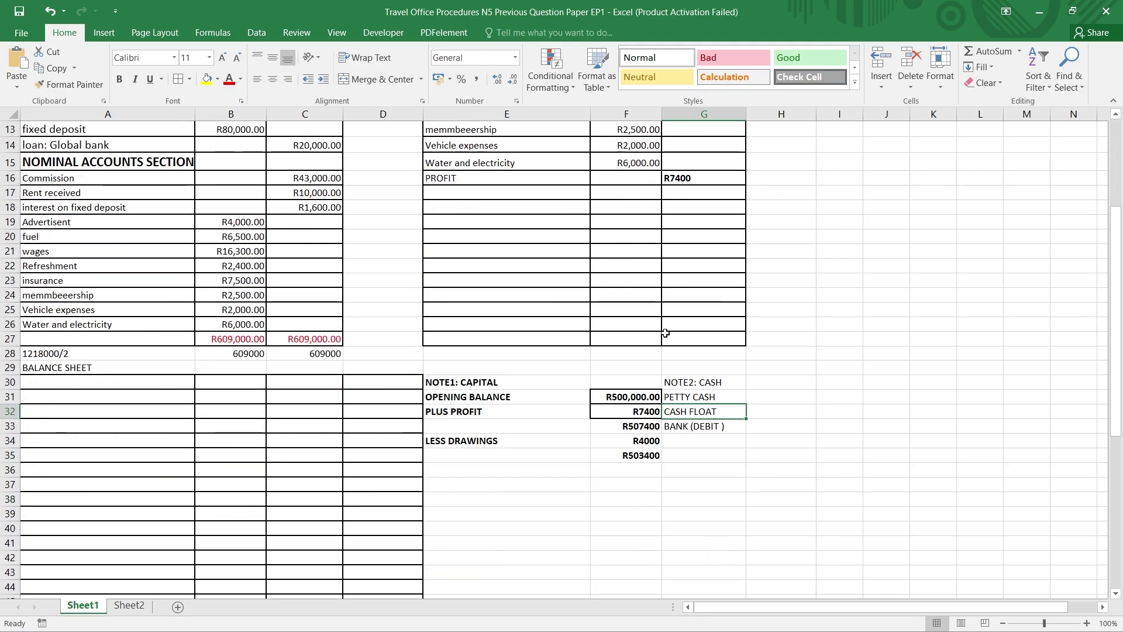
Enter R800 in H31 beside PETTY CASH and as the cash total in H35.
click(775, 401)
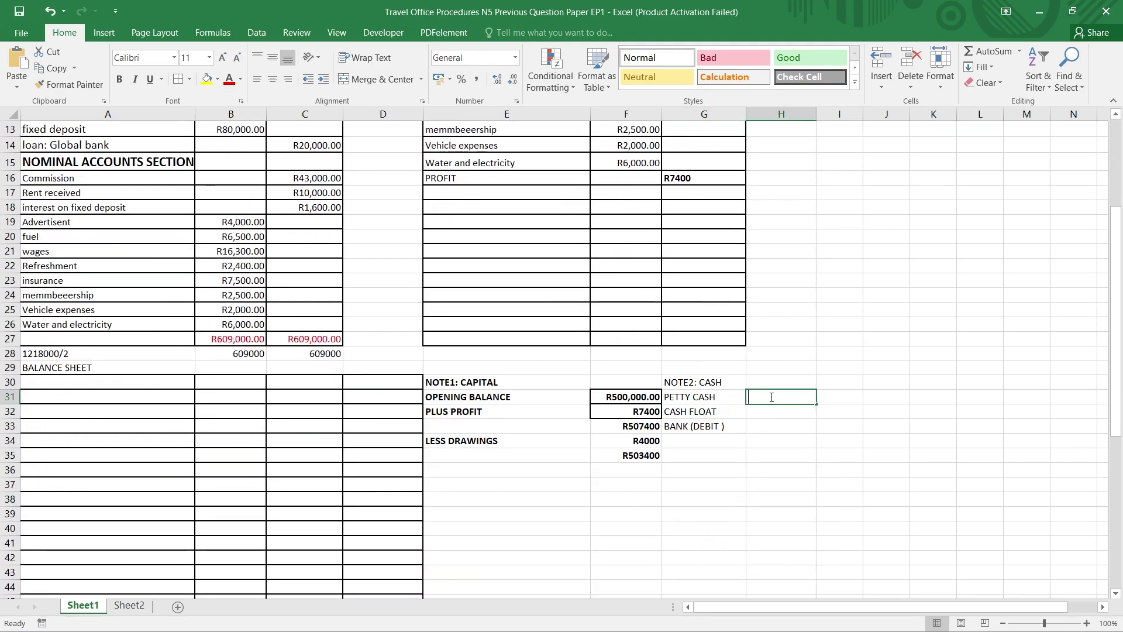
double_click(779, 402)
text(R)
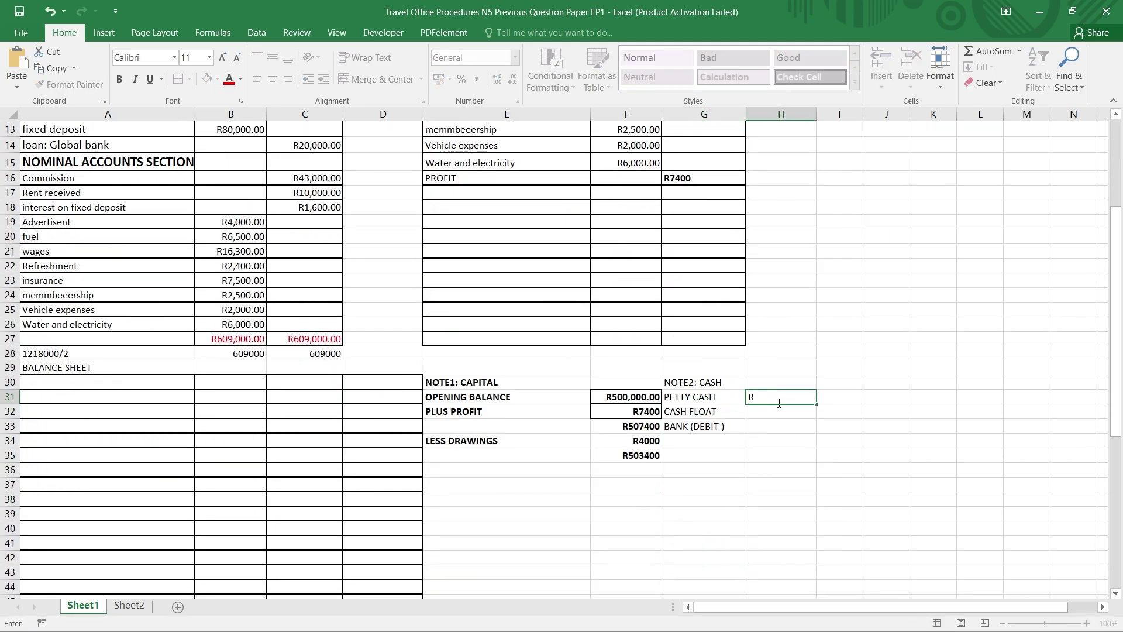
text(800)
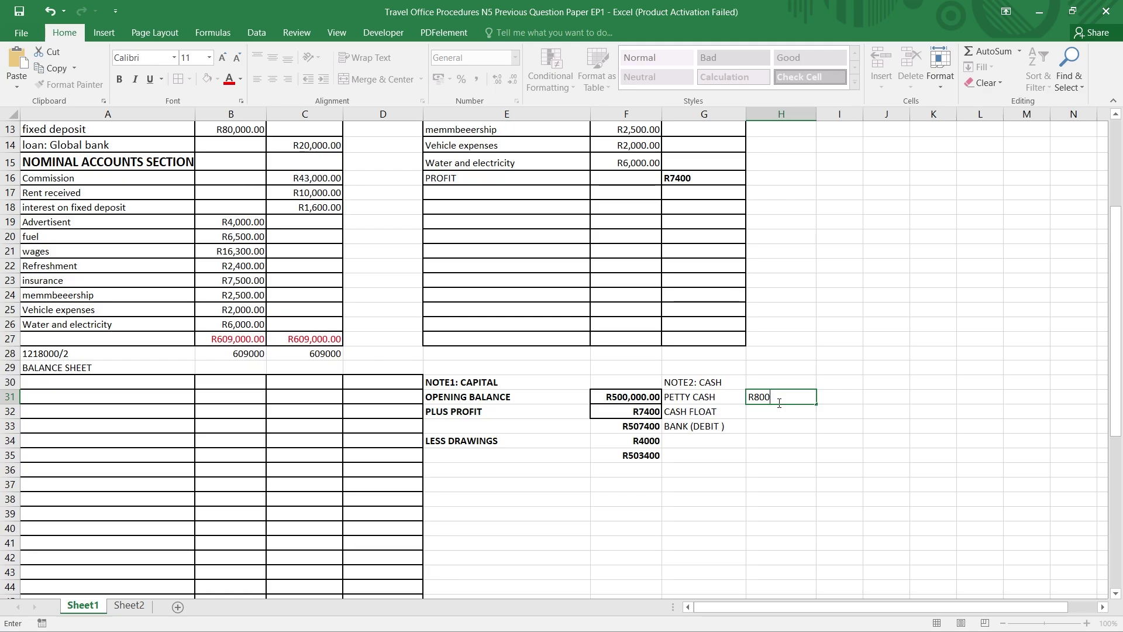
click(868, 439)
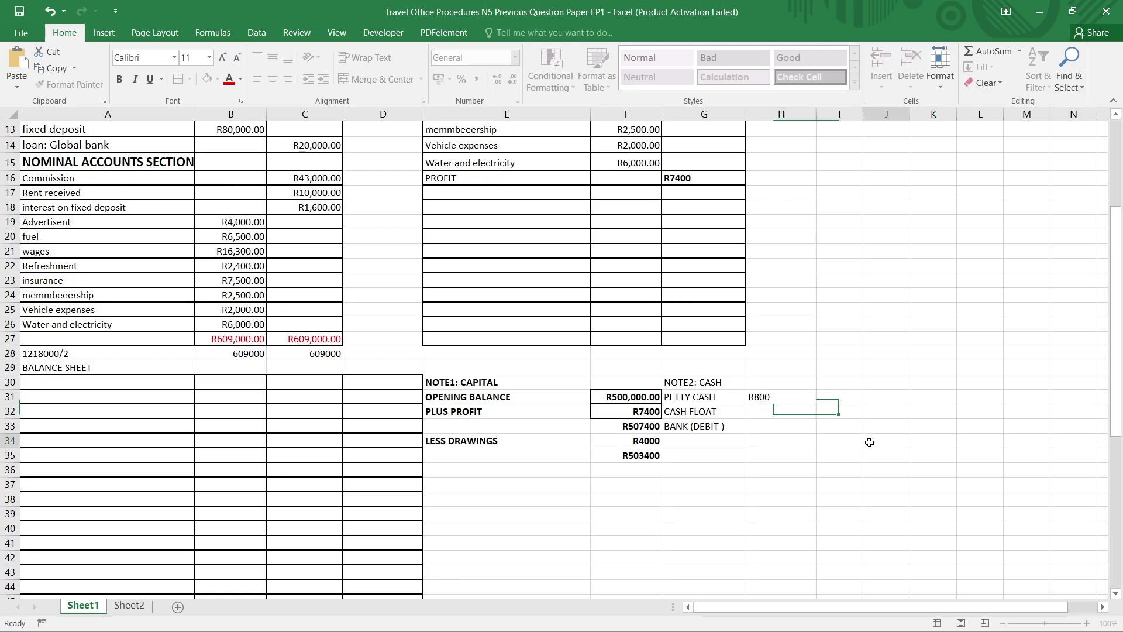
double_click(767, 384)
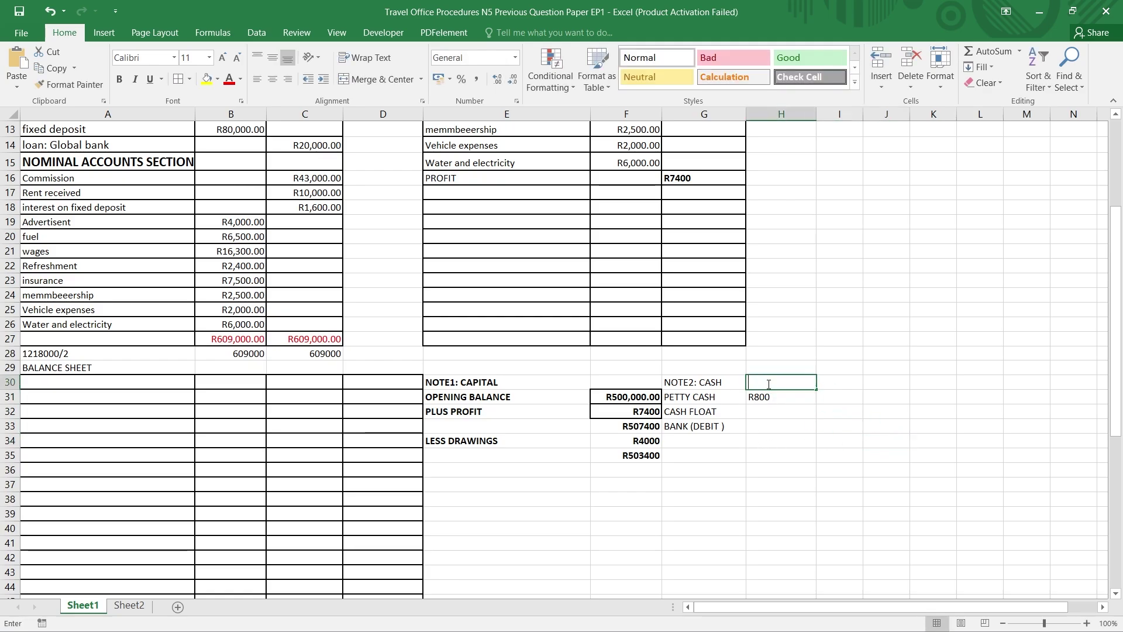
key(Return)
key(Return)
key(Return)
click(772, 459)
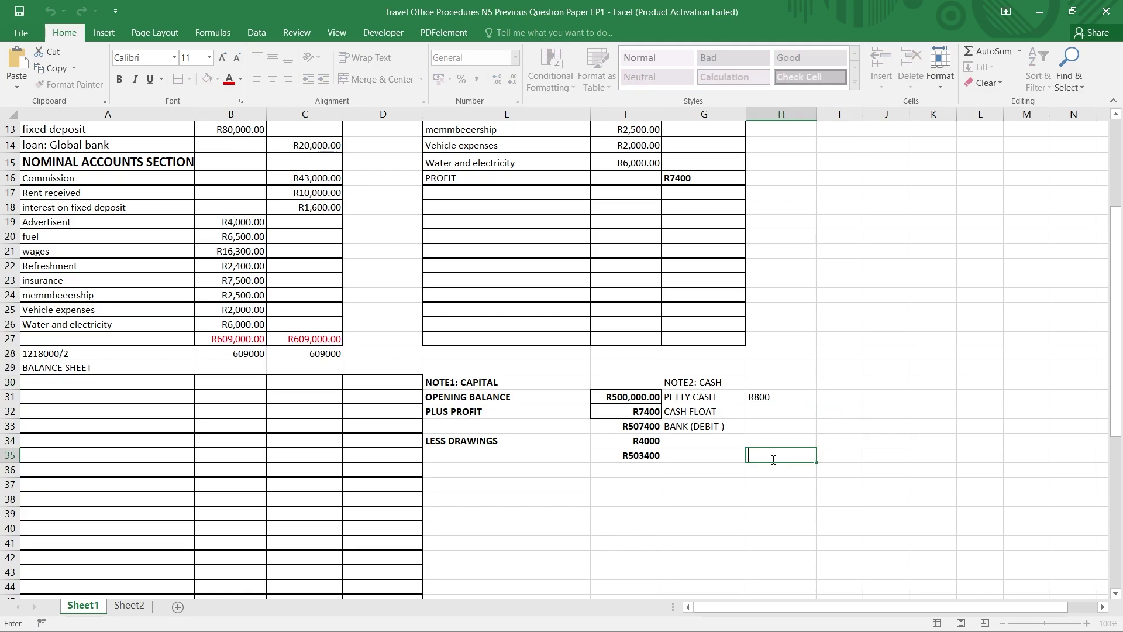
text(R800)
click(757, 397)
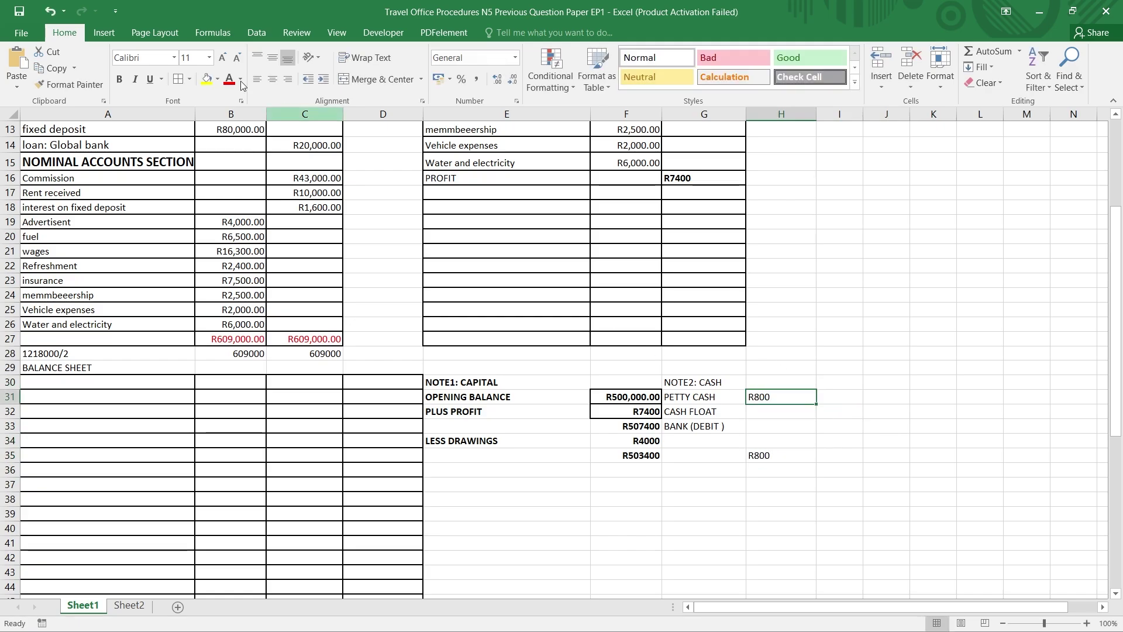
Make both R800 amounts in H31 and H35 bold.
click(120, 79)
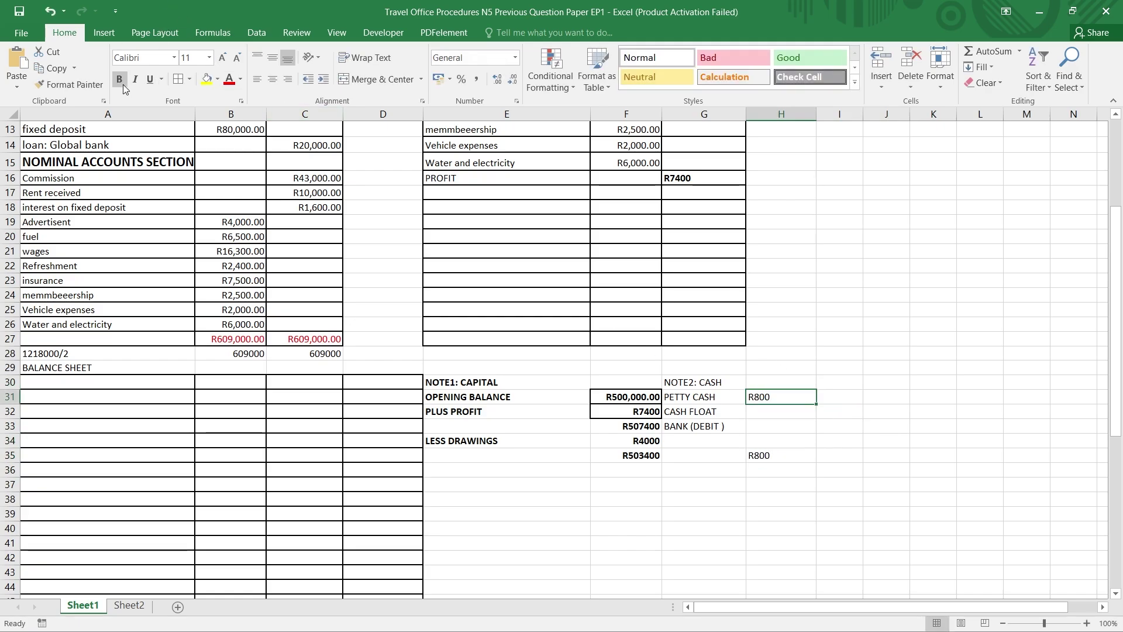
click(767, 456)
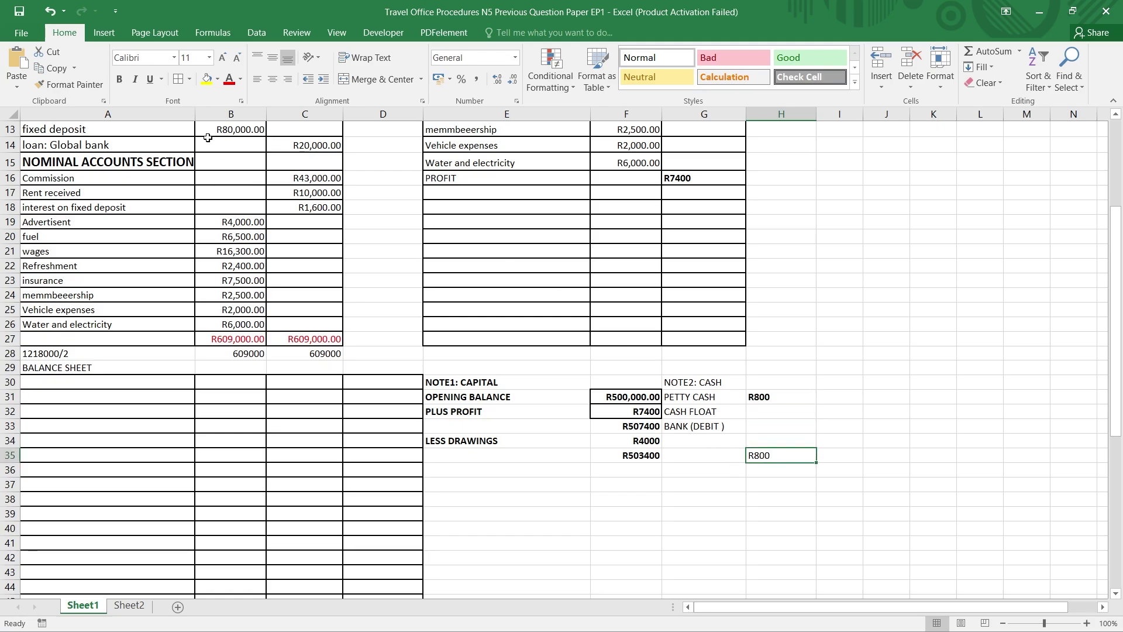
click(120, 79)
click(735, 498)
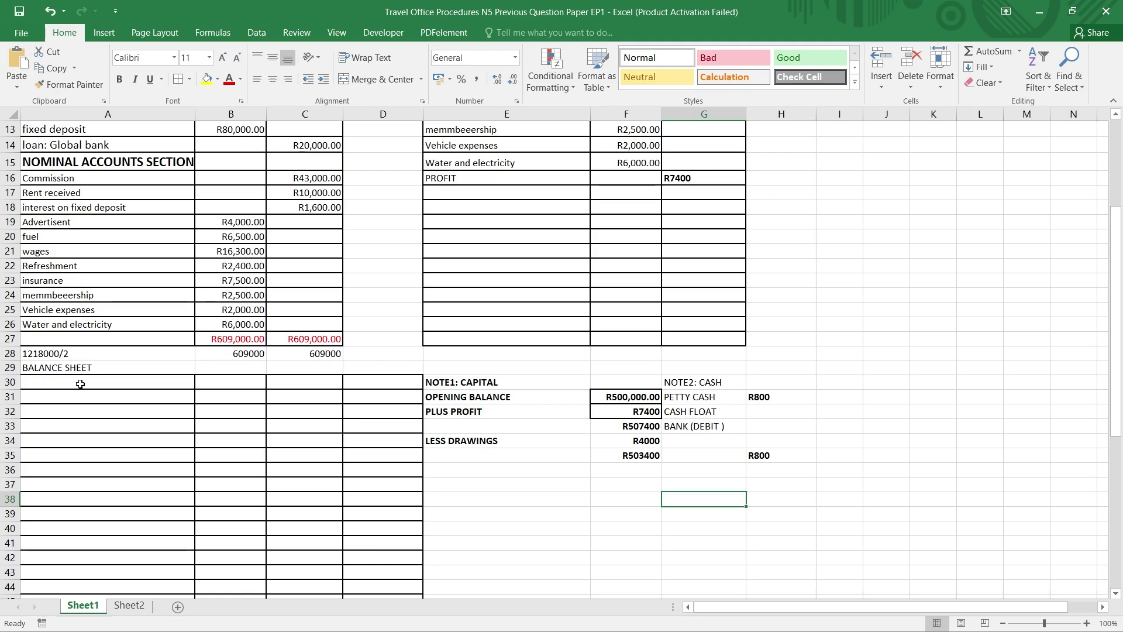
Enter CAPITAL EMPLOYED in A30 and CAPITAL(NOTE 1) in A31.
click(77, 385)
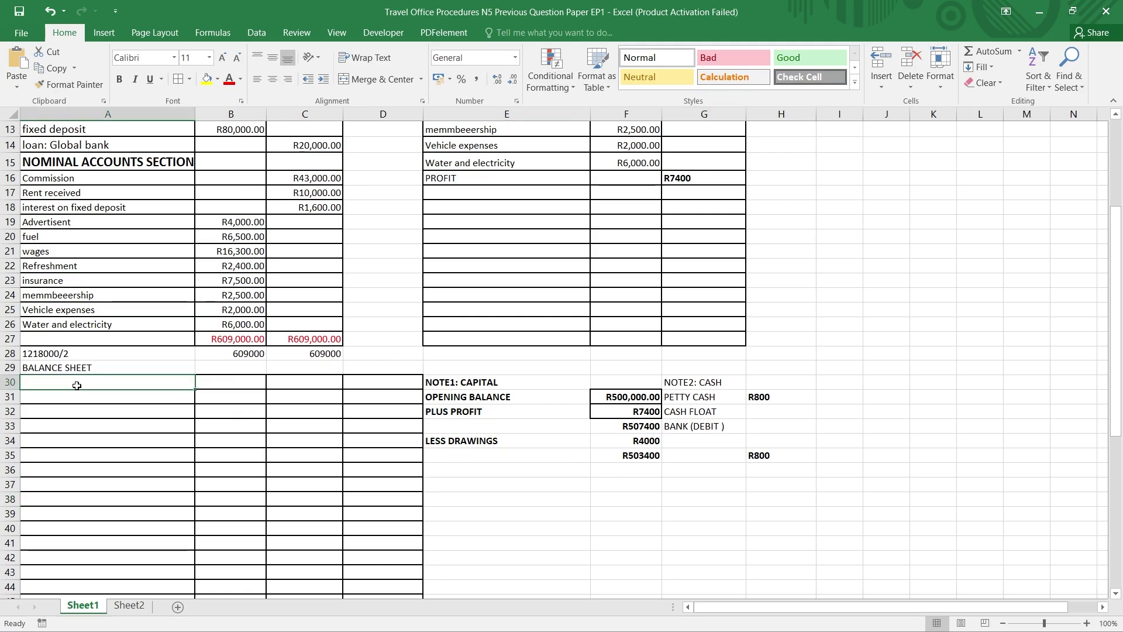
click(84, 420)
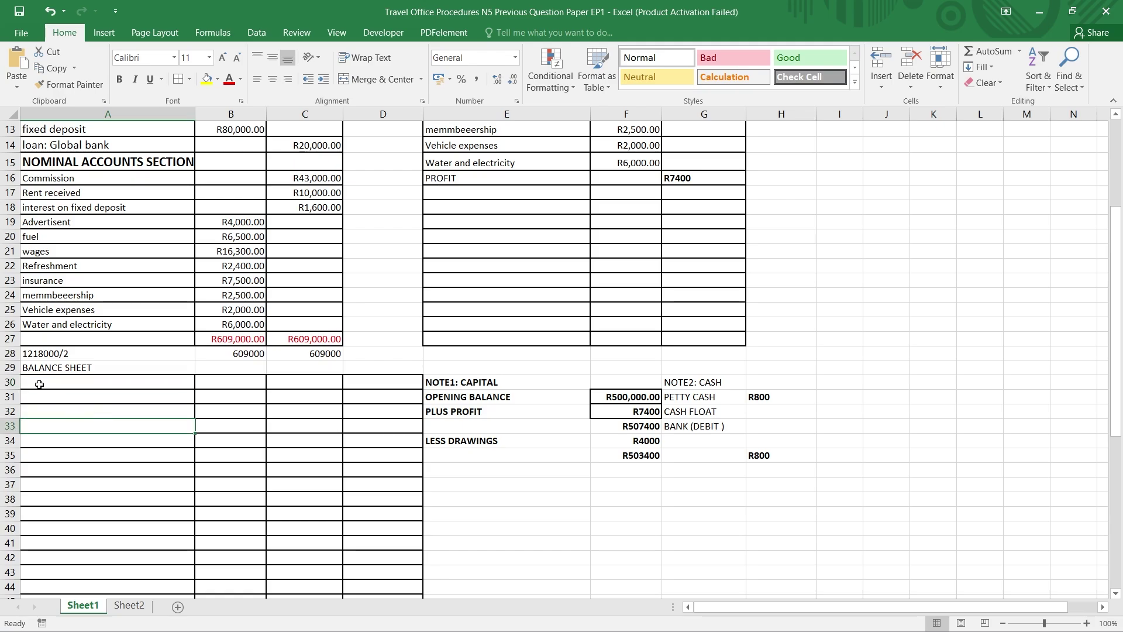
click(38, 383)
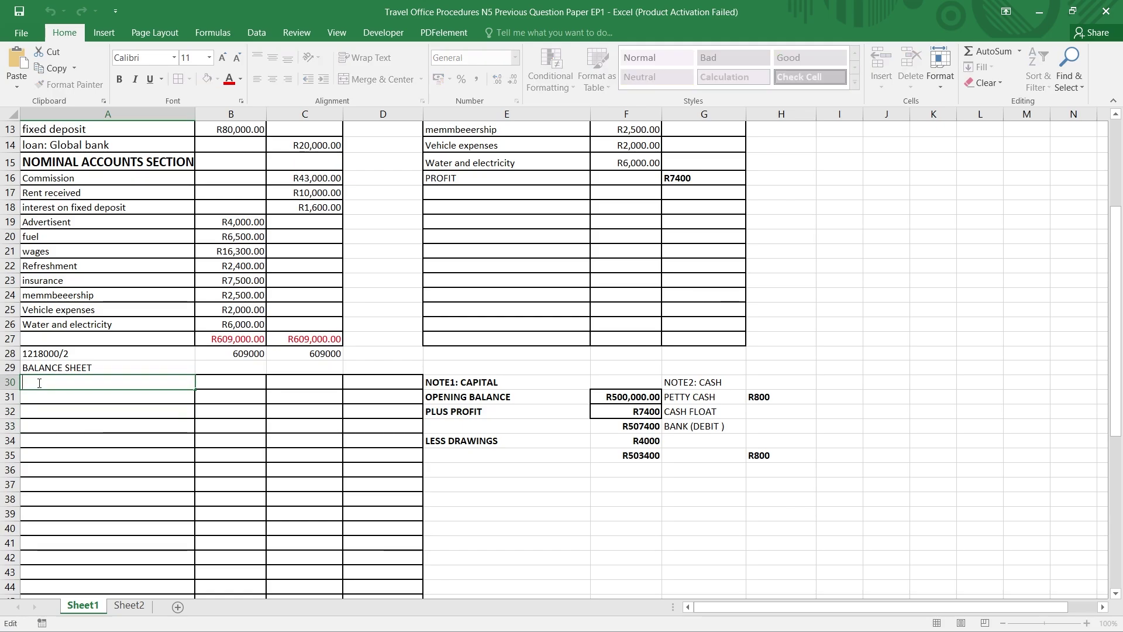
text(APITAL EMPLOYED)
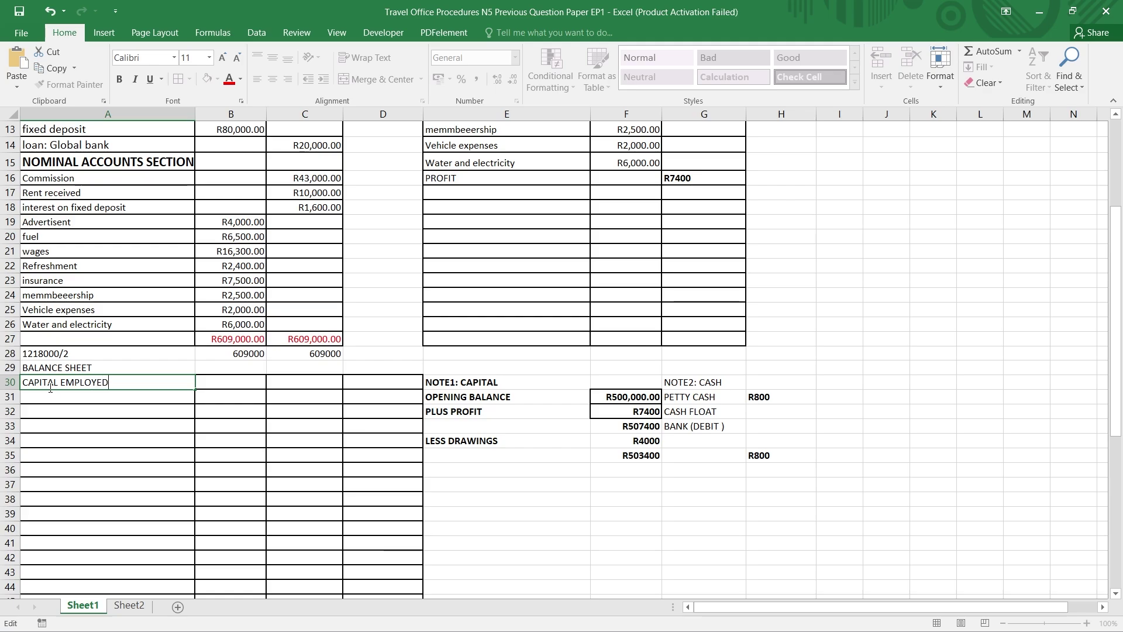
click(77, 397)
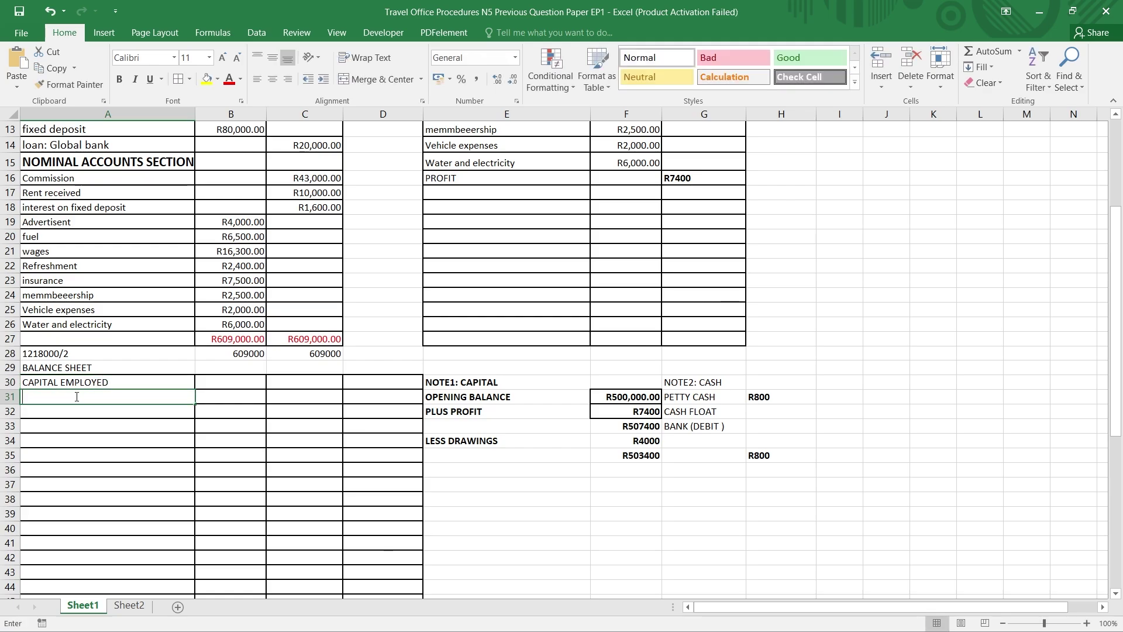
text(C)
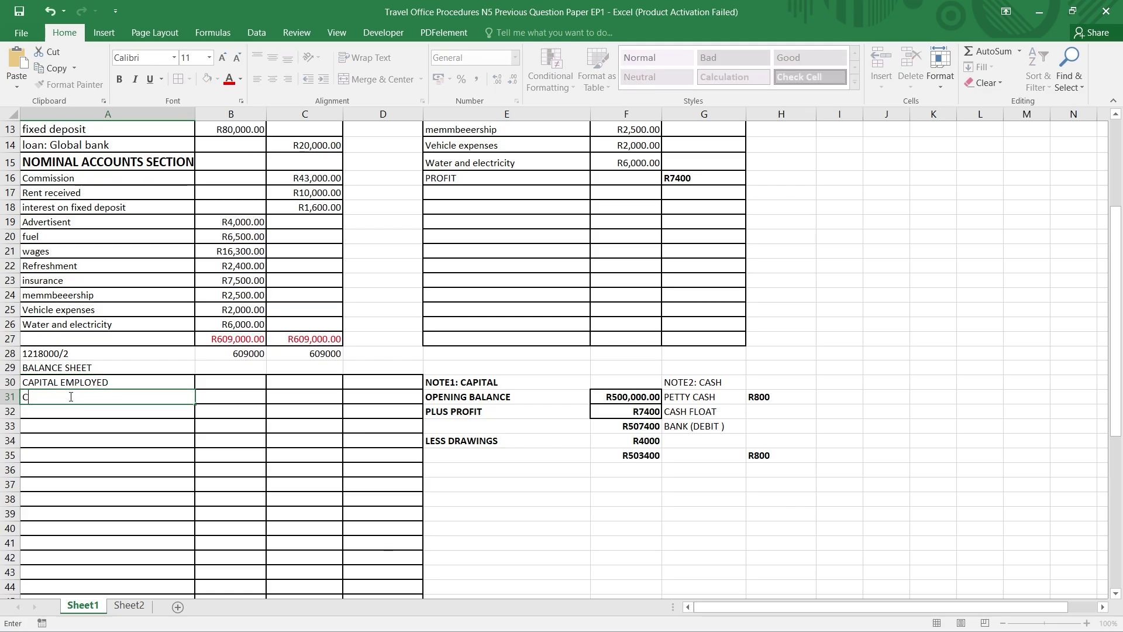
text(APITAL)
key(BackSpace)
key(BackSpace)
key(BackSpace)
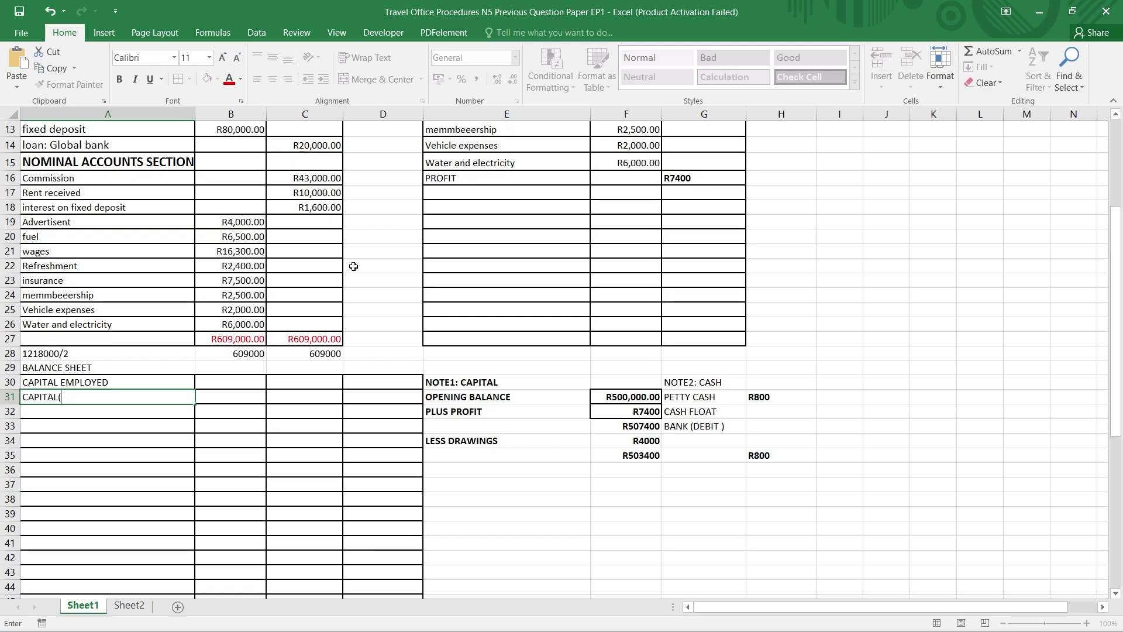
text(NOTE 1))
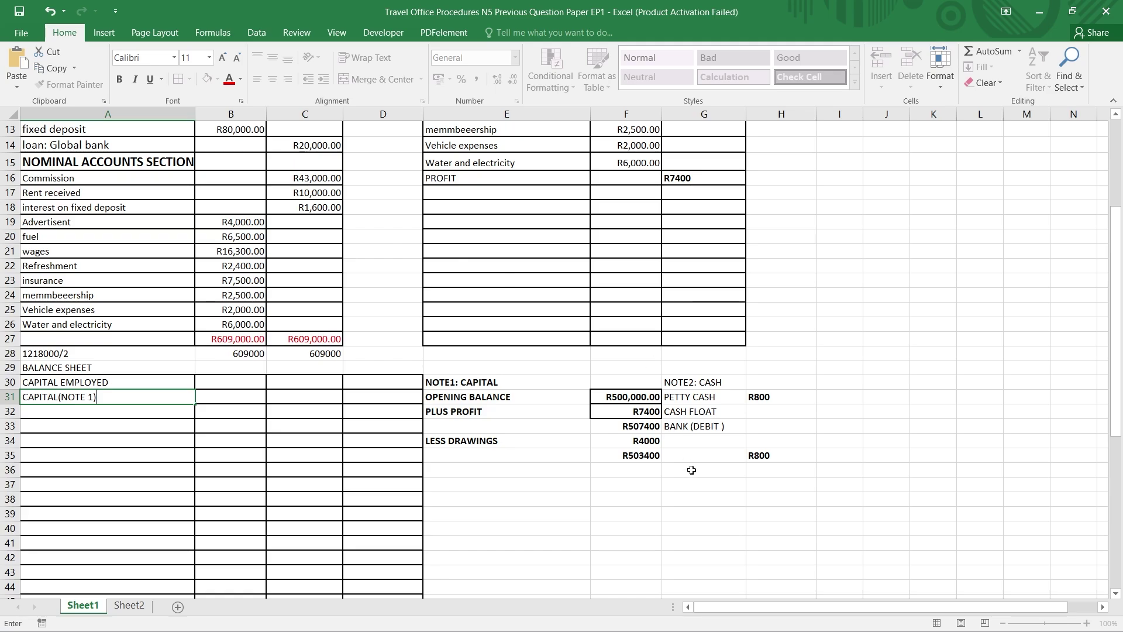
Copy the R503400 capital total from F35 into C31 and D31.
click(646, 457)
right_click(646, 456)
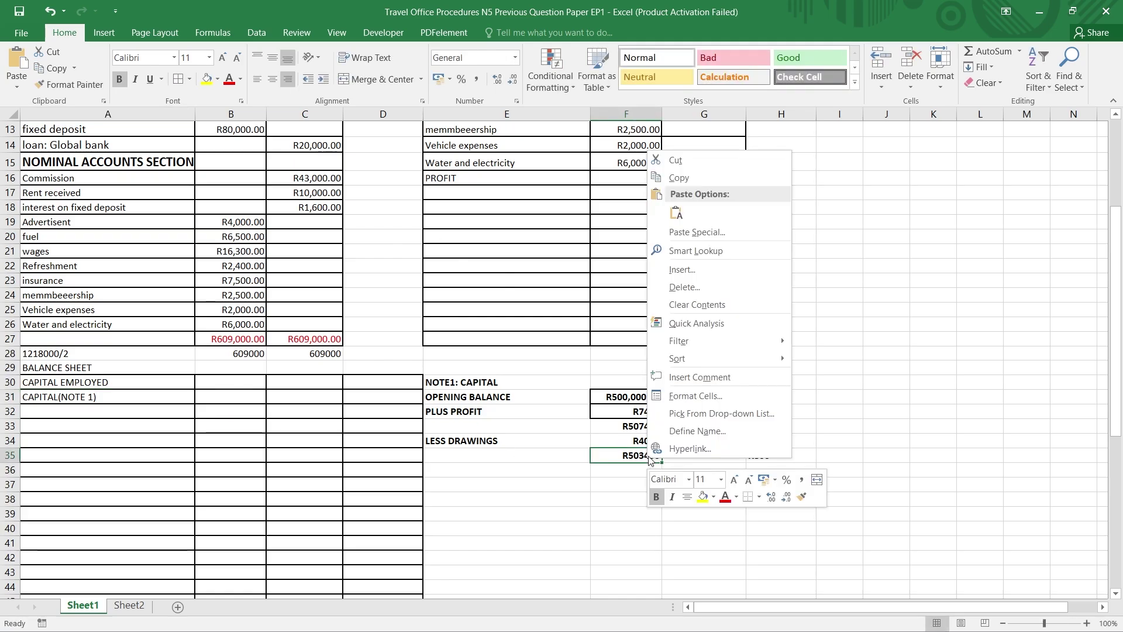
click(679, 177)
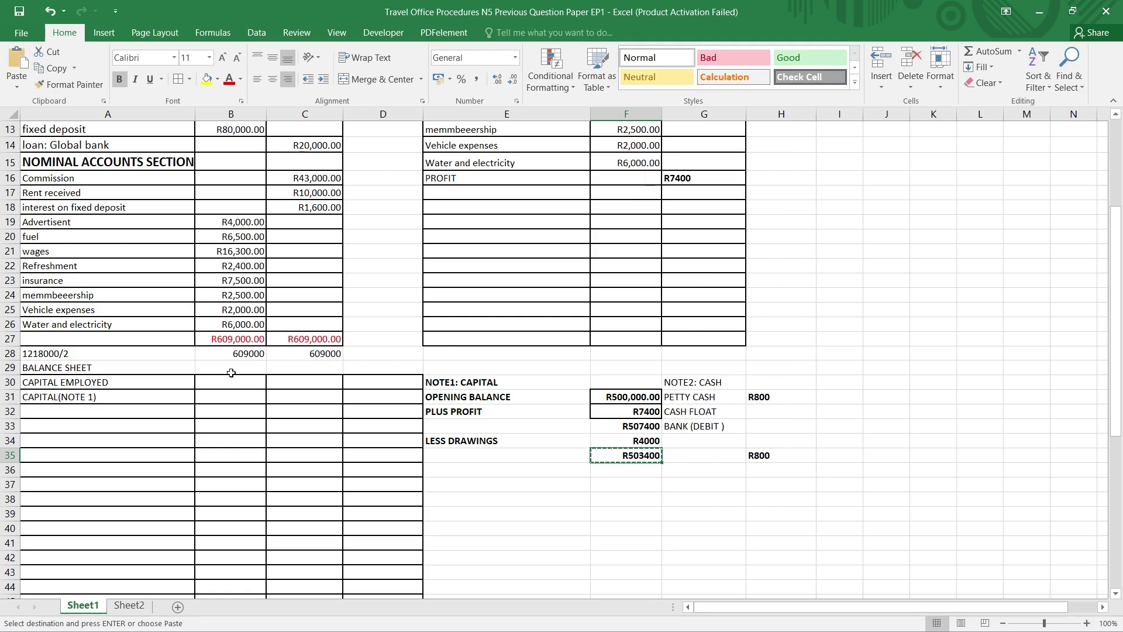
click(297, 395)
right_click(298, 395)
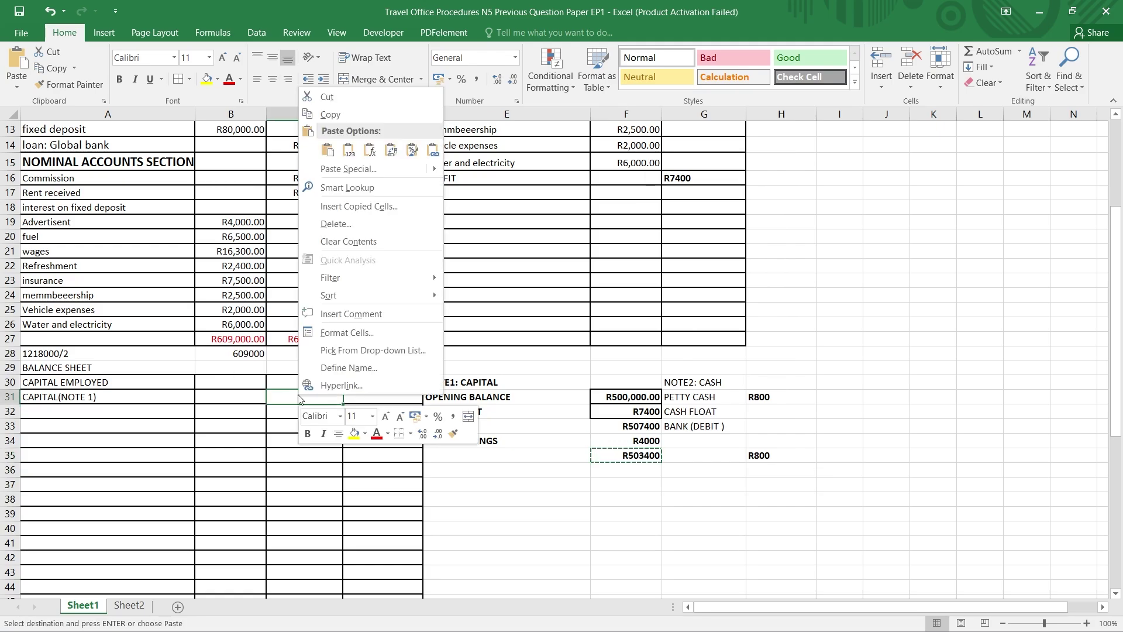
click(329, 151)
click(402, 401)
right_click(402, 401)
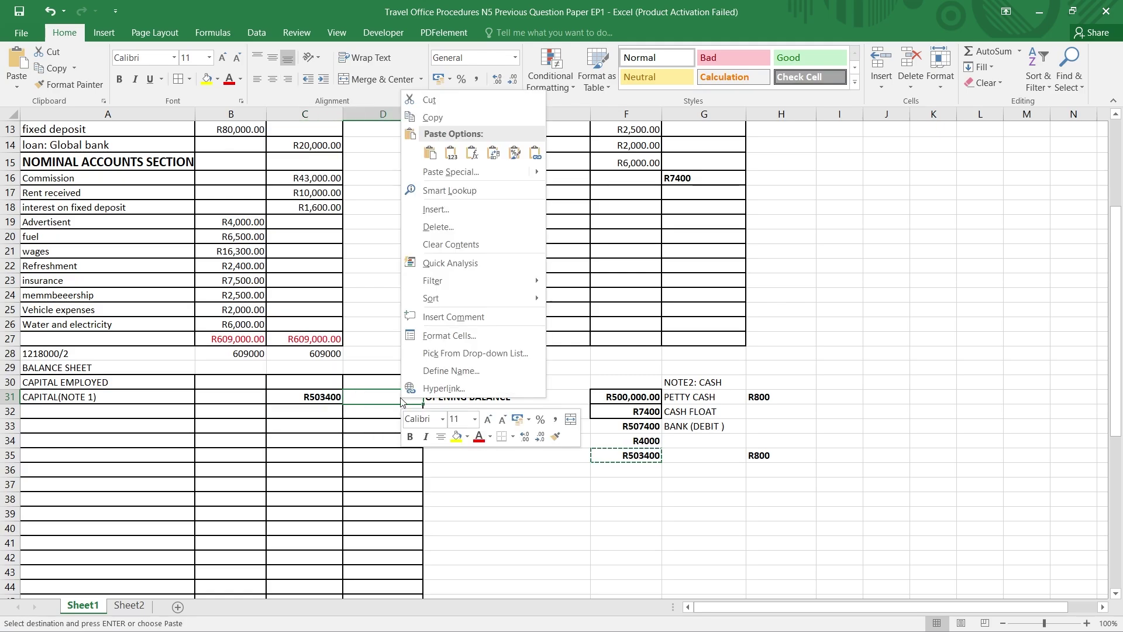
click(430, 152)
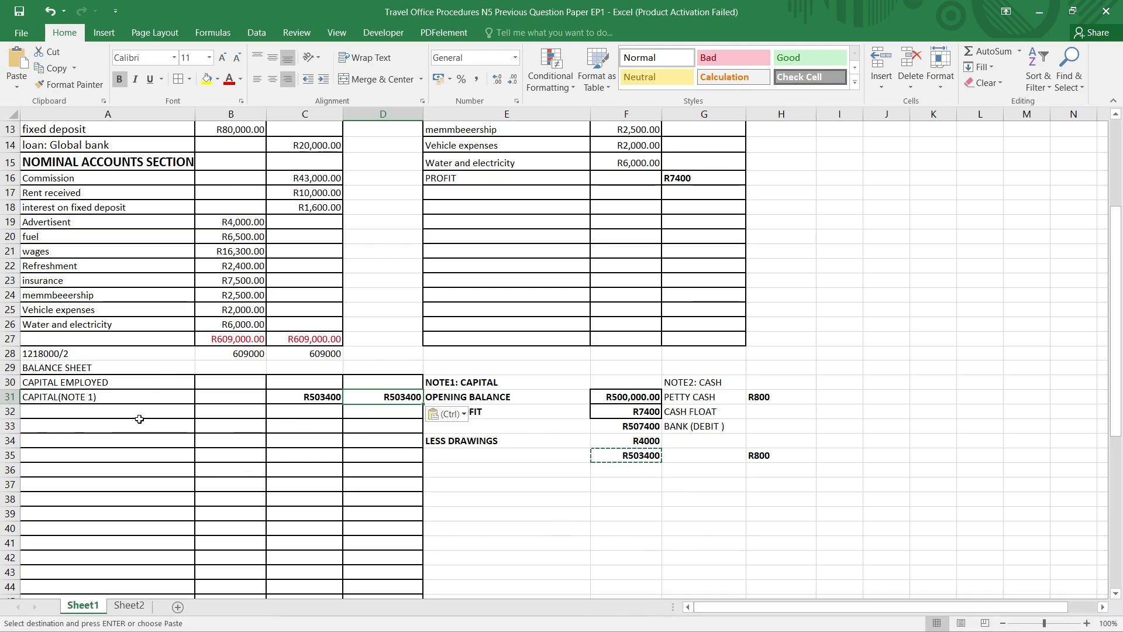
scroll(322, 375, up, 3)
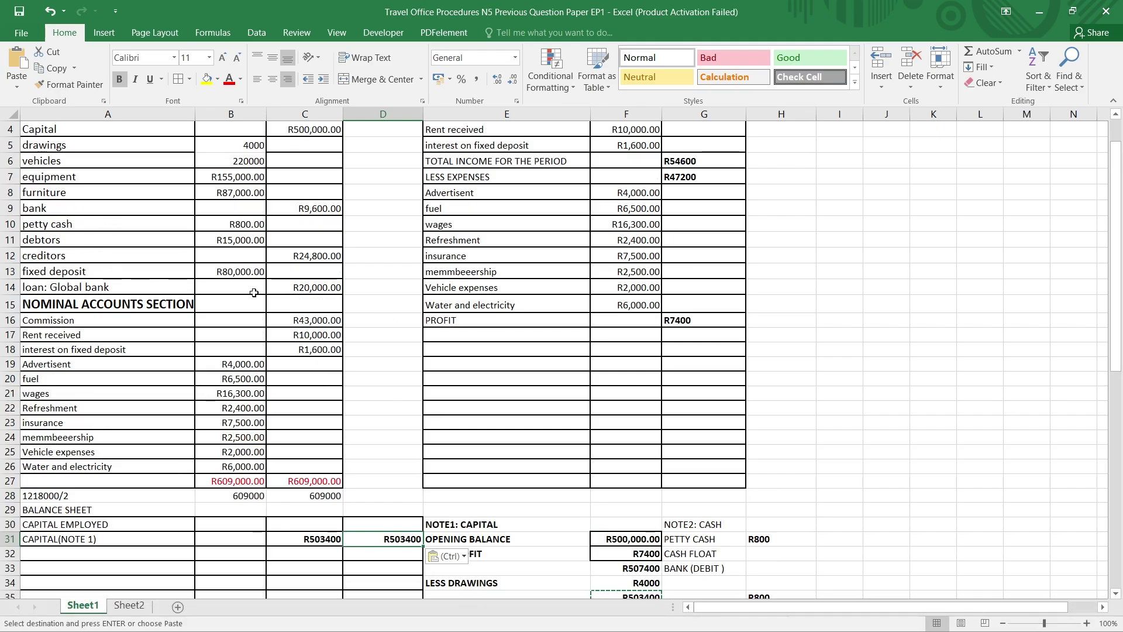
scroll(208, 282, down, 2)
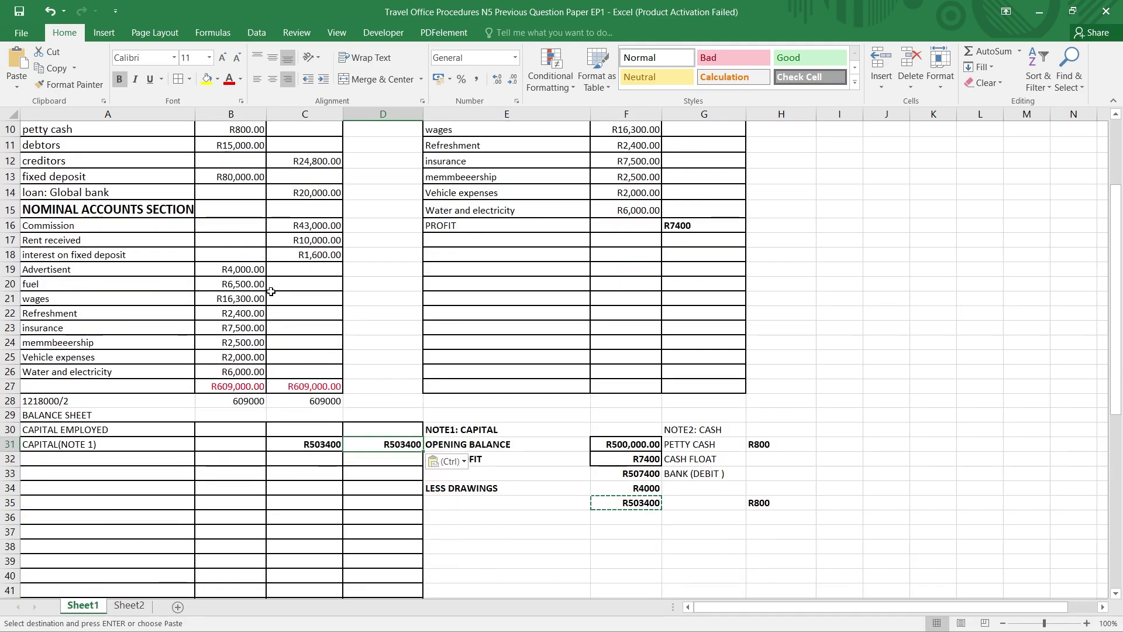
Add the LONG TERM LIABILITIES heading in A32 and the 'loan: Global bank' label in A33.
click(88, 460)
text(LO)
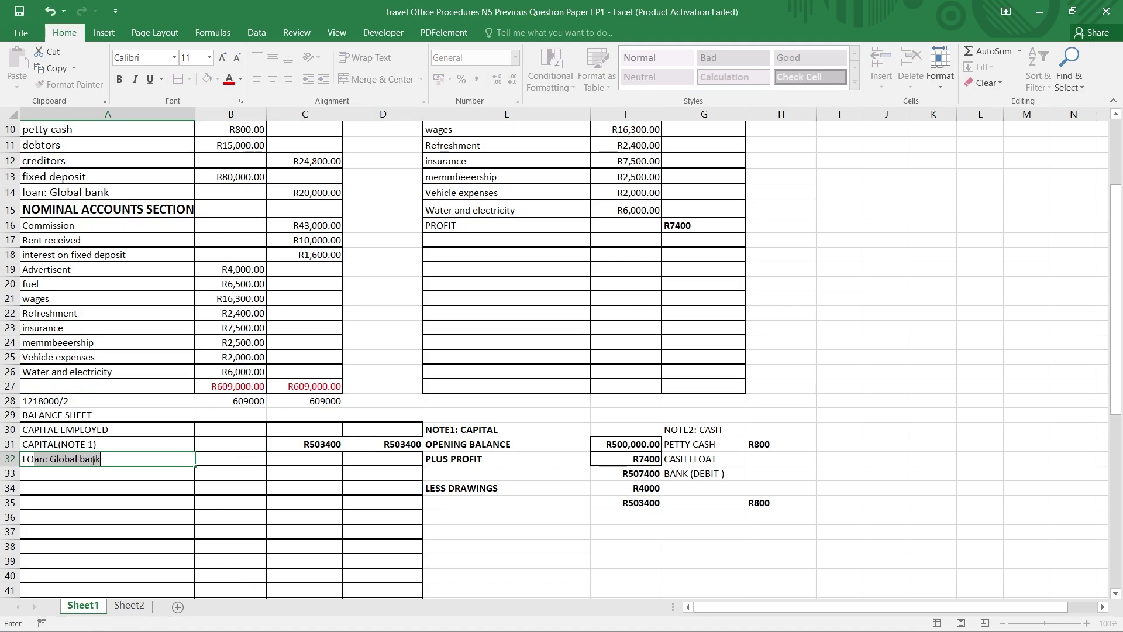
text(NG)
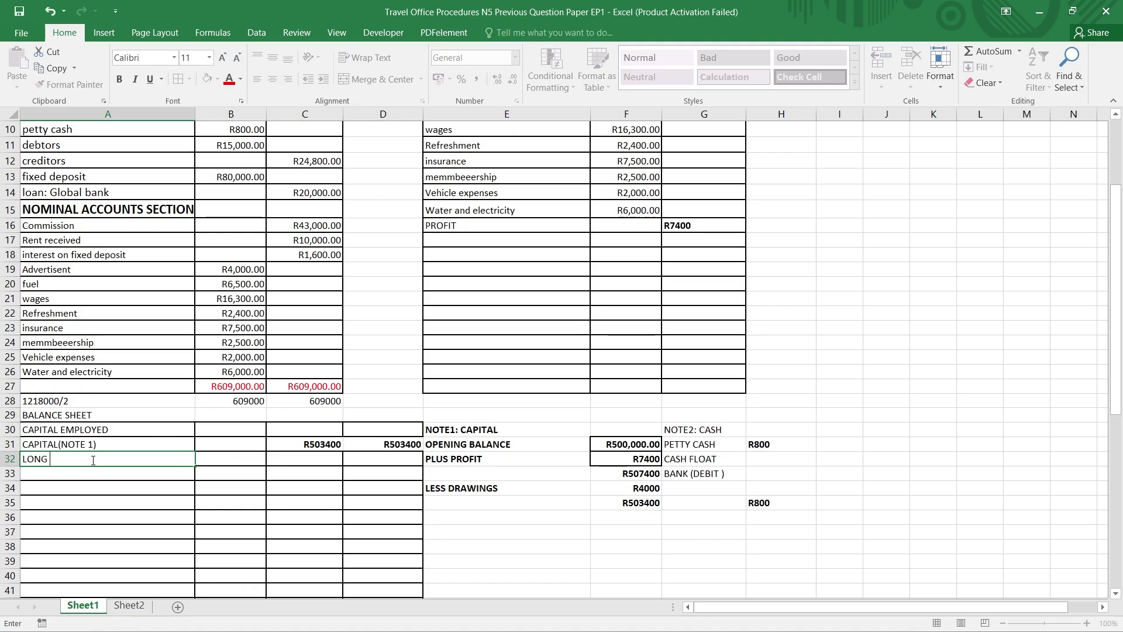
text( TERM LIABILITIES)
click(62, 475)
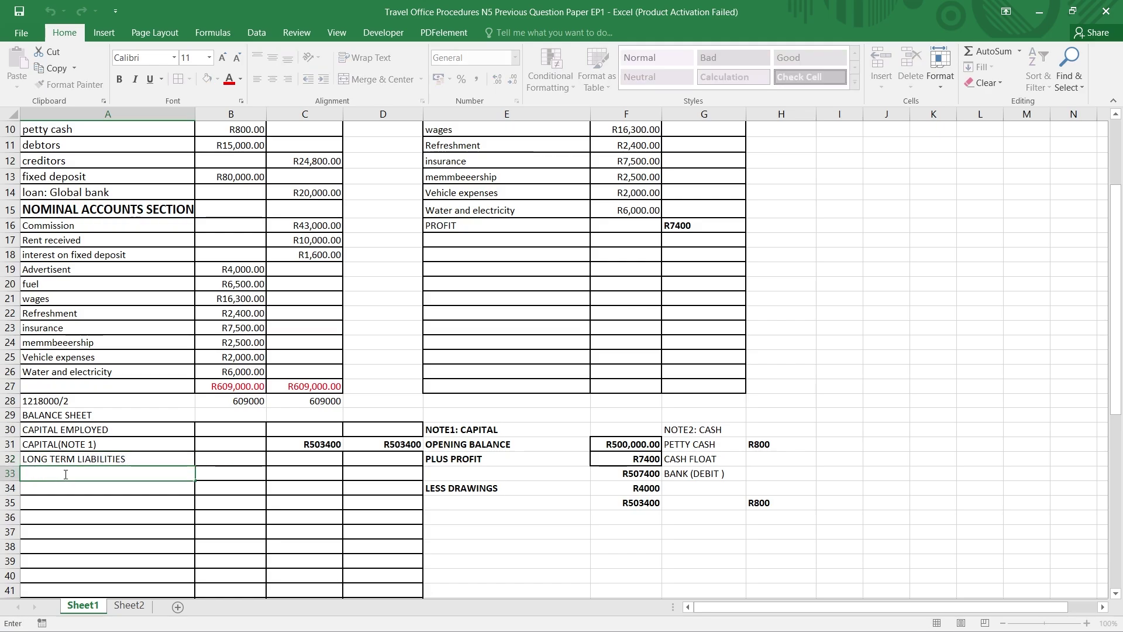
text(LOAN)
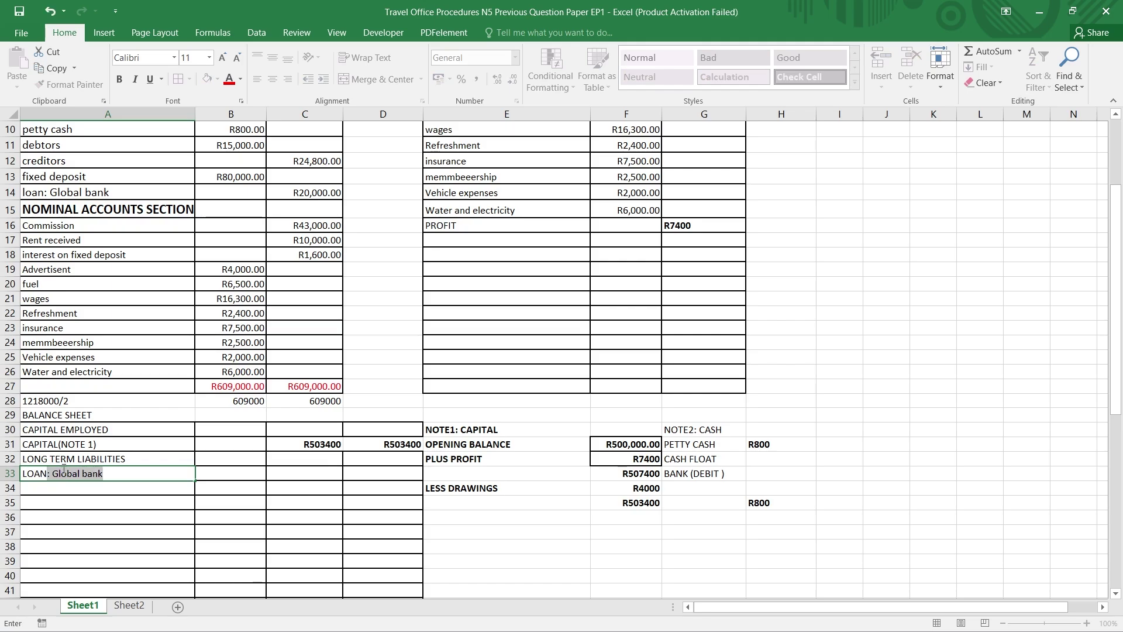
click(163, 519)
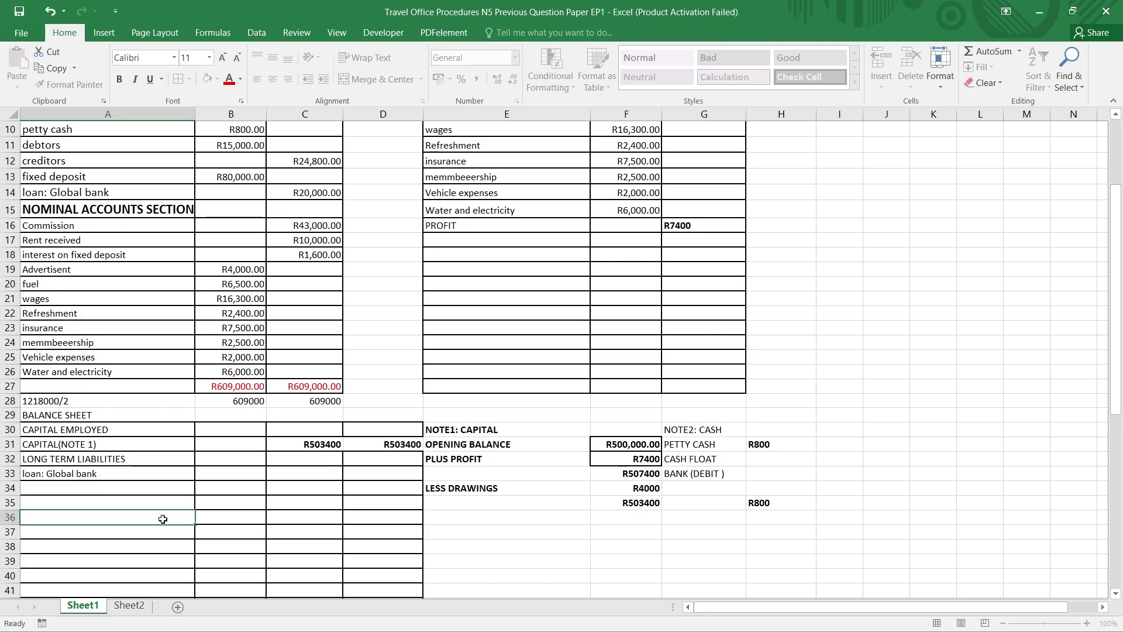
Make the LONG TERM LIABILITIES and CAPITAL EMPLOYED headings bold.
click(112, 462)
click(122, 79)
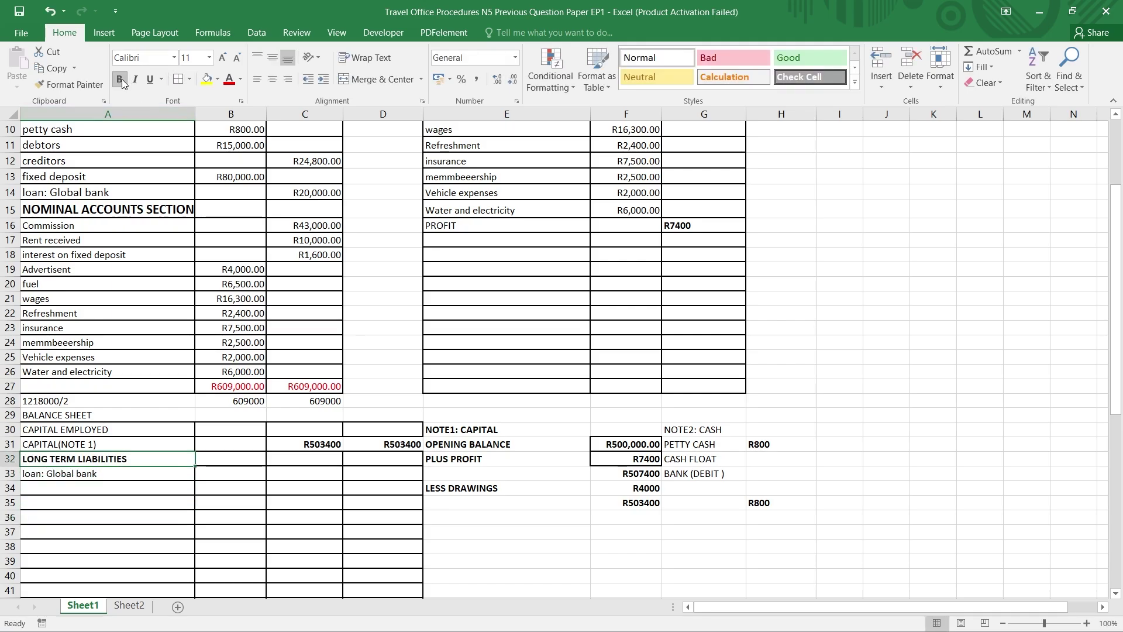
click(51, 429)
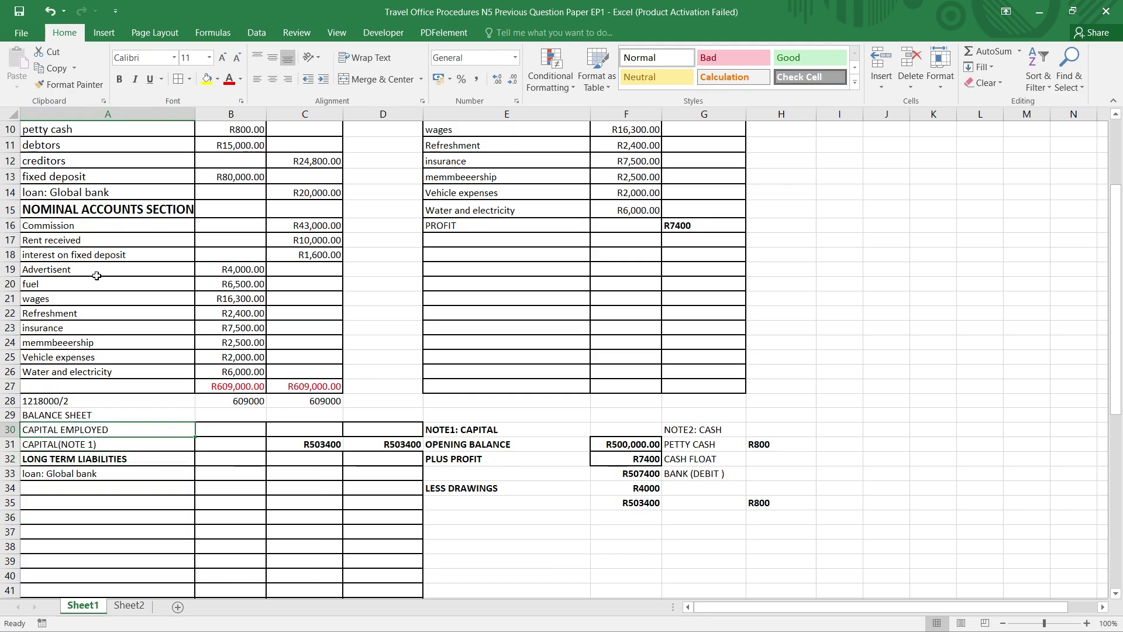
click(119, 78)
Enter the 20000 loan amount in C33 and D32 and make both figures bold.
click(273, 478)
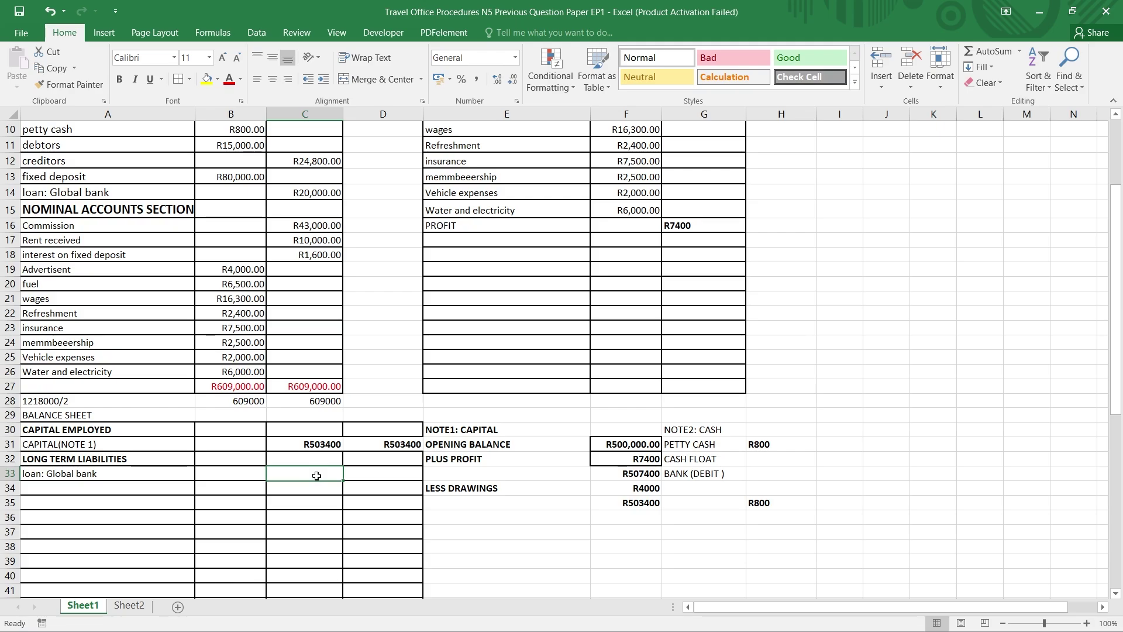
text(20000)
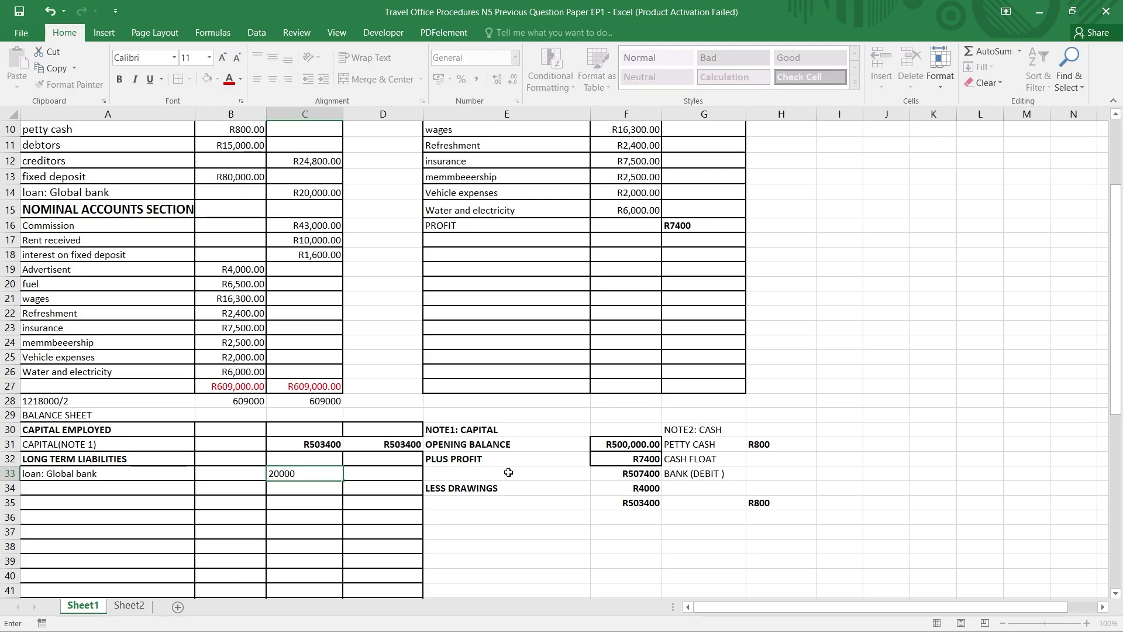
click(393, 503)
double_click(396, 460)
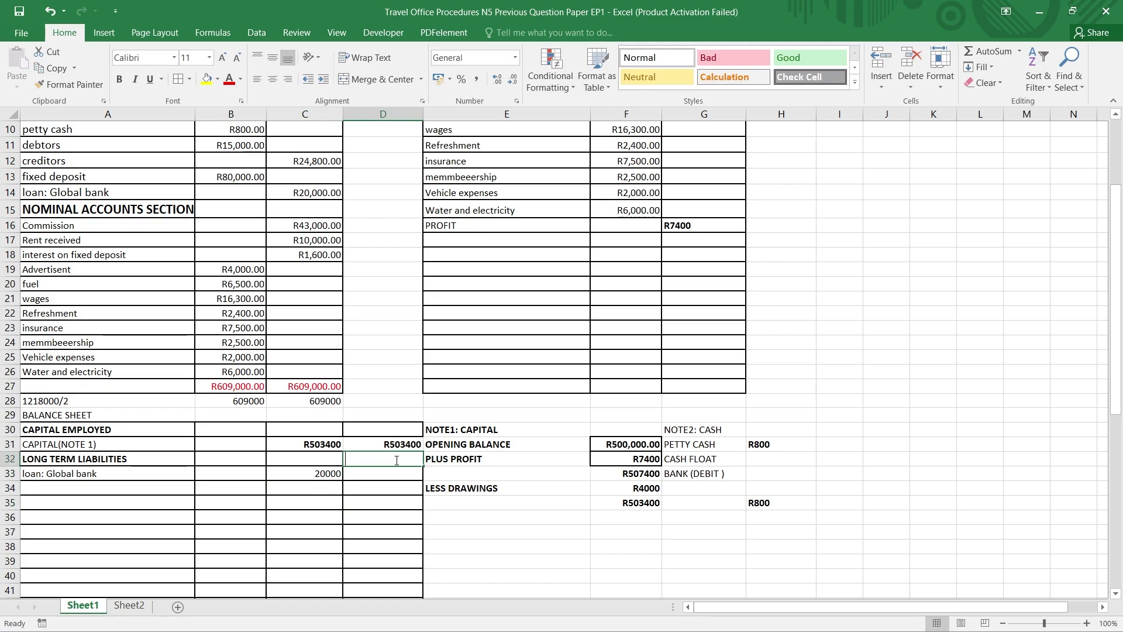
text(20000)
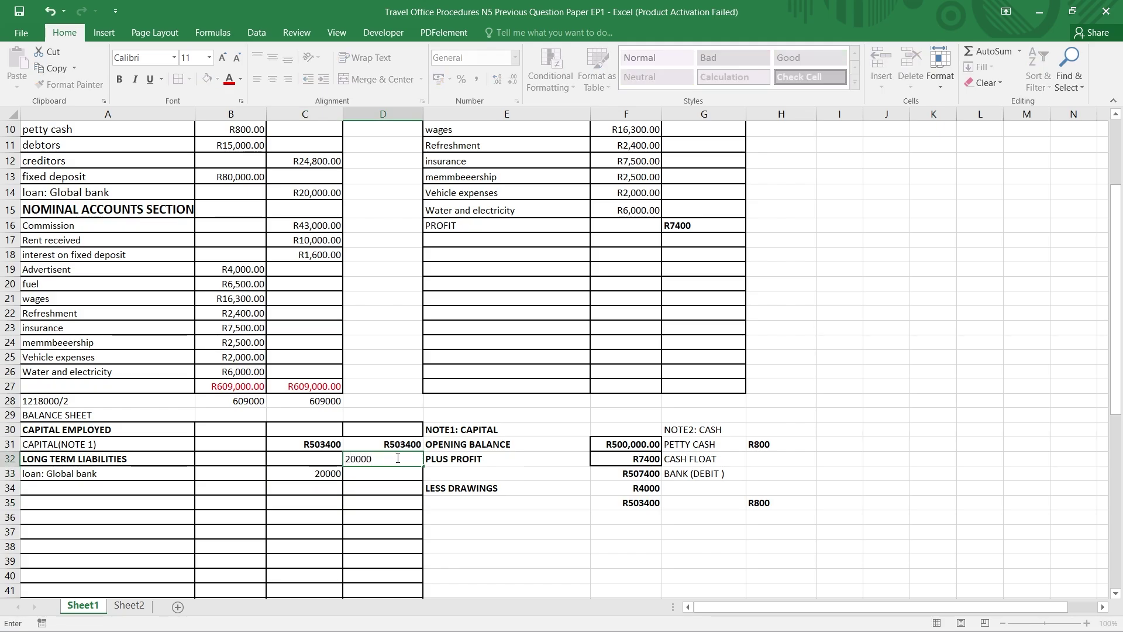
click(495, 502)
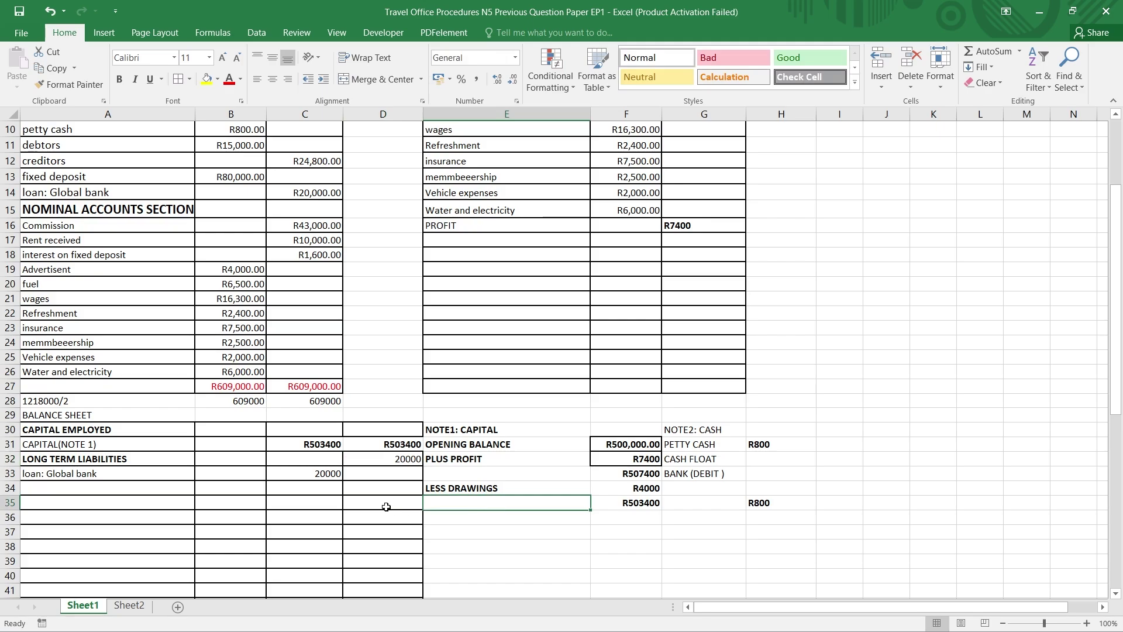
double_click(383, 486)
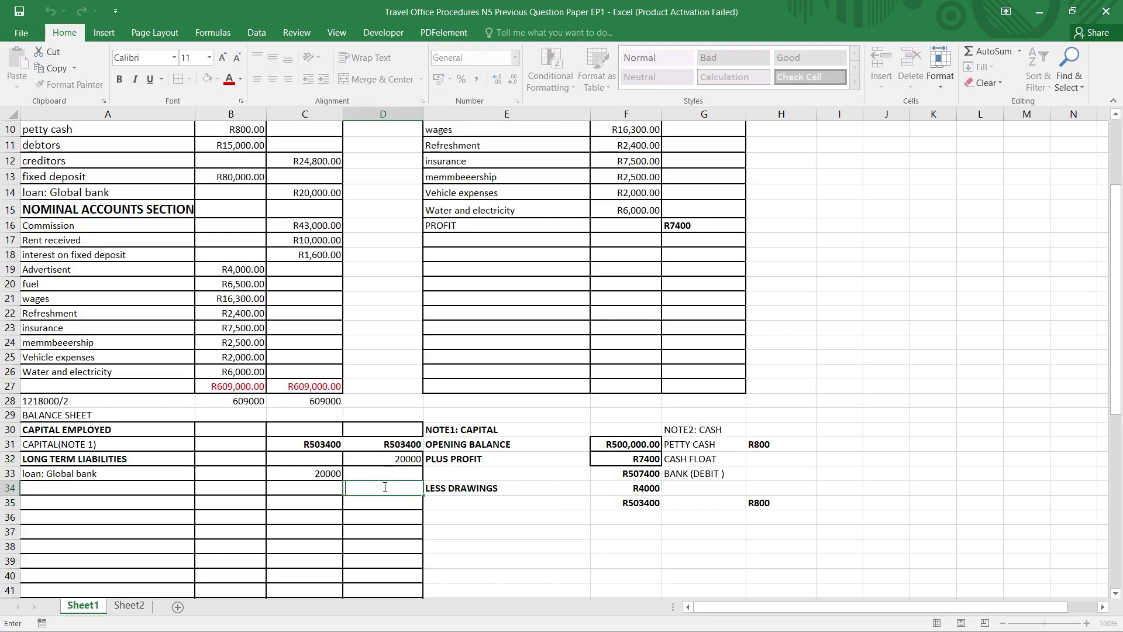
drag(324, 475, 394, 460)
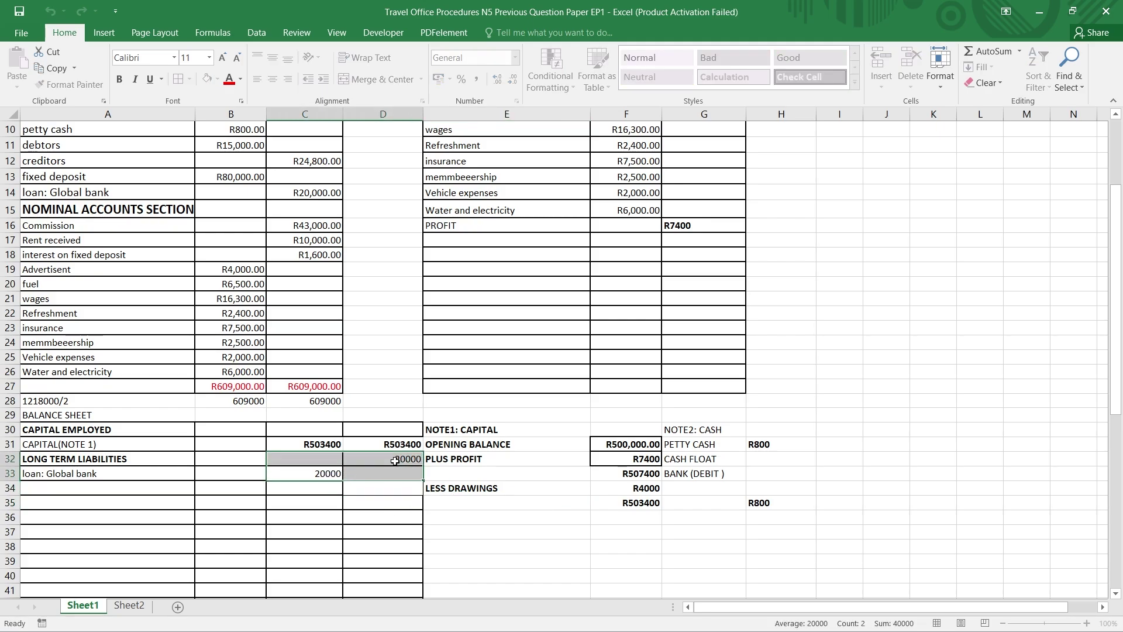
click(119, 79)
Enter R523000 in D34 as the capital employed total, right-aligned, bold and underlined.
click(498, 546)
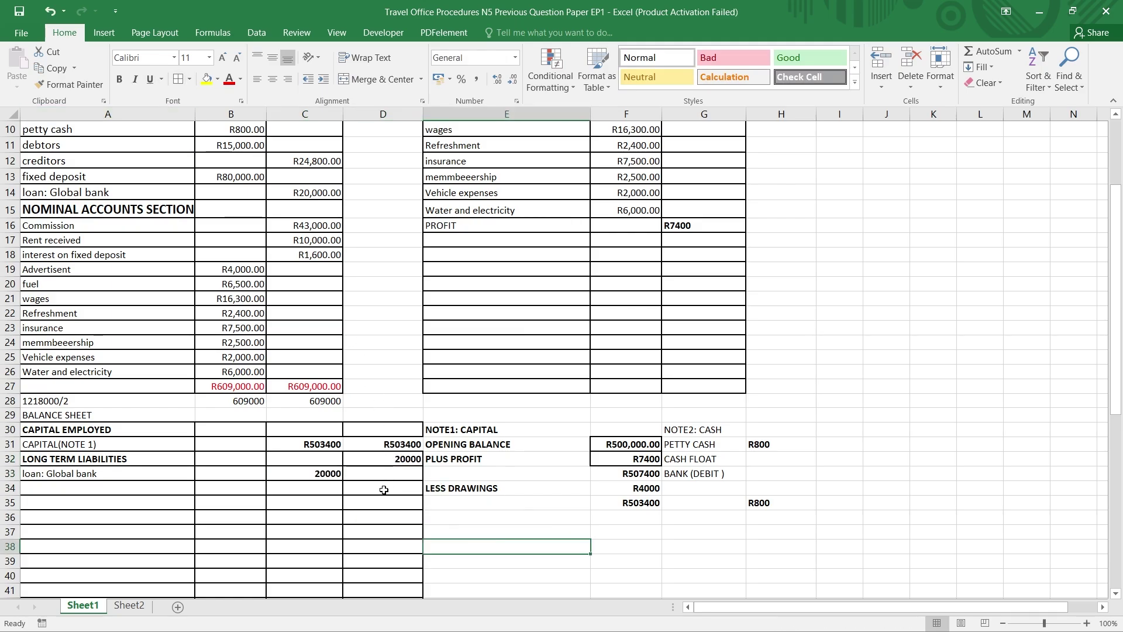
double_click(385, 490)
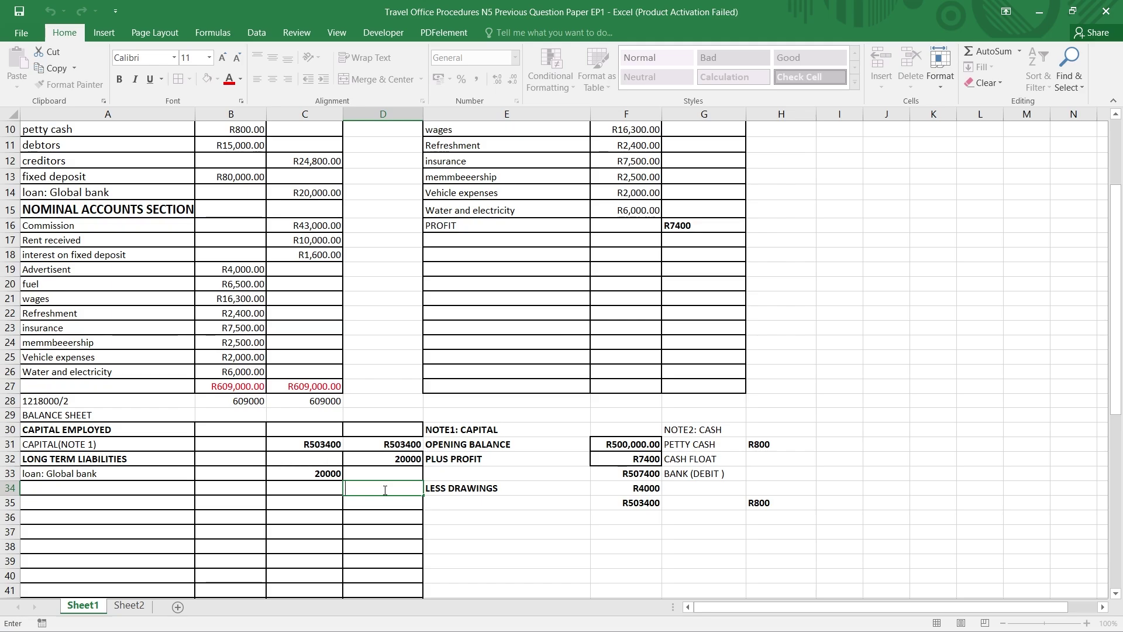
text(R523000)
click(350, 532)
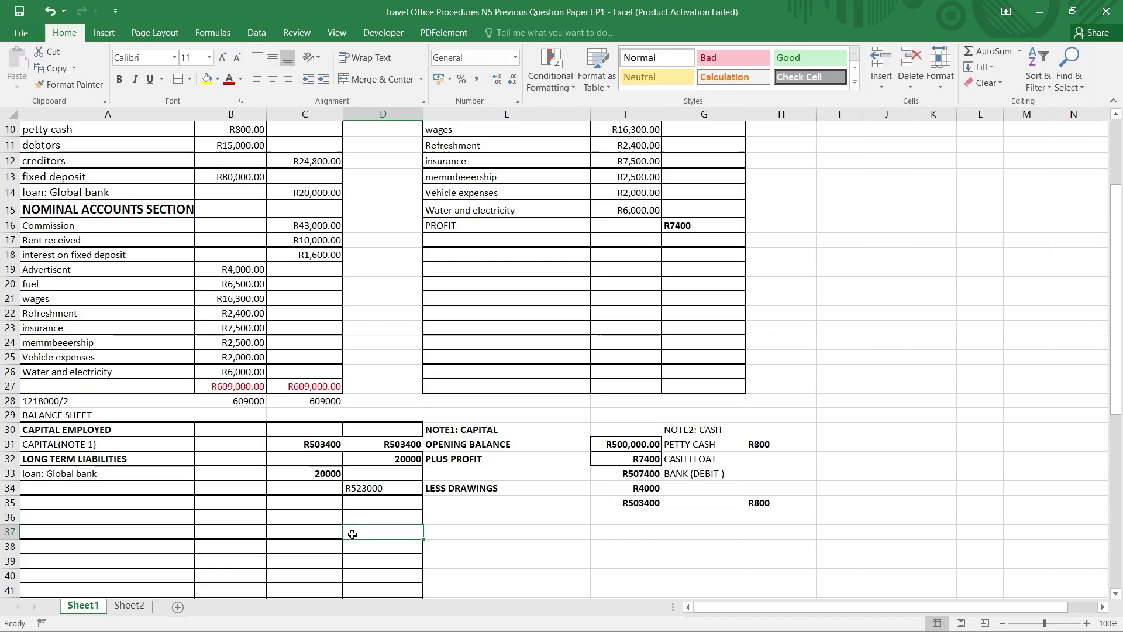
click(386, 488)
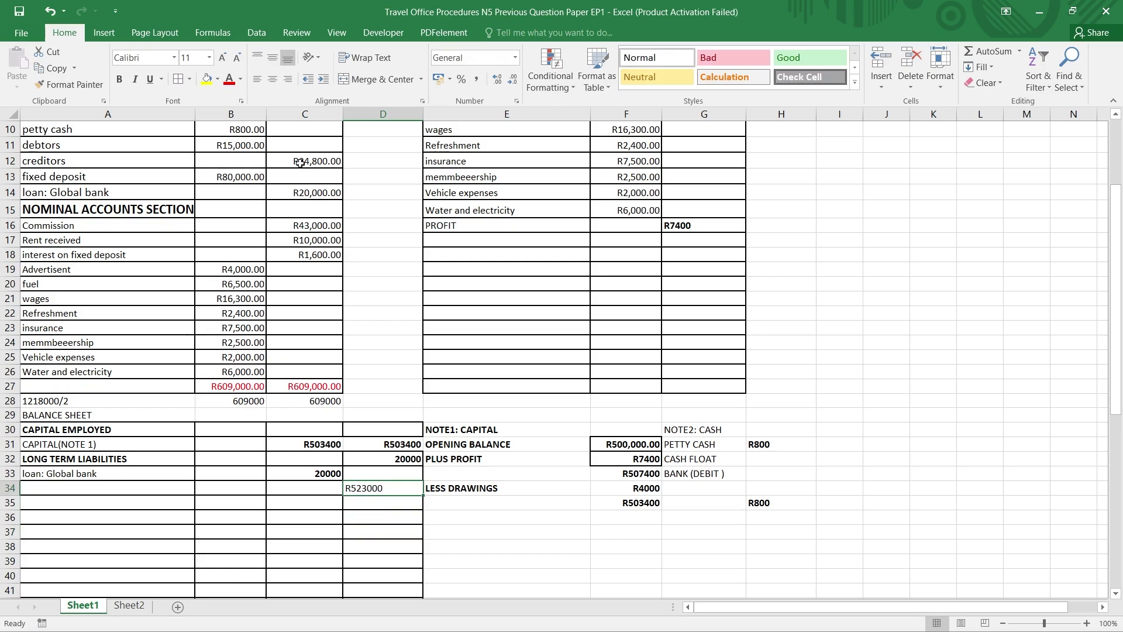
click(287, 79)
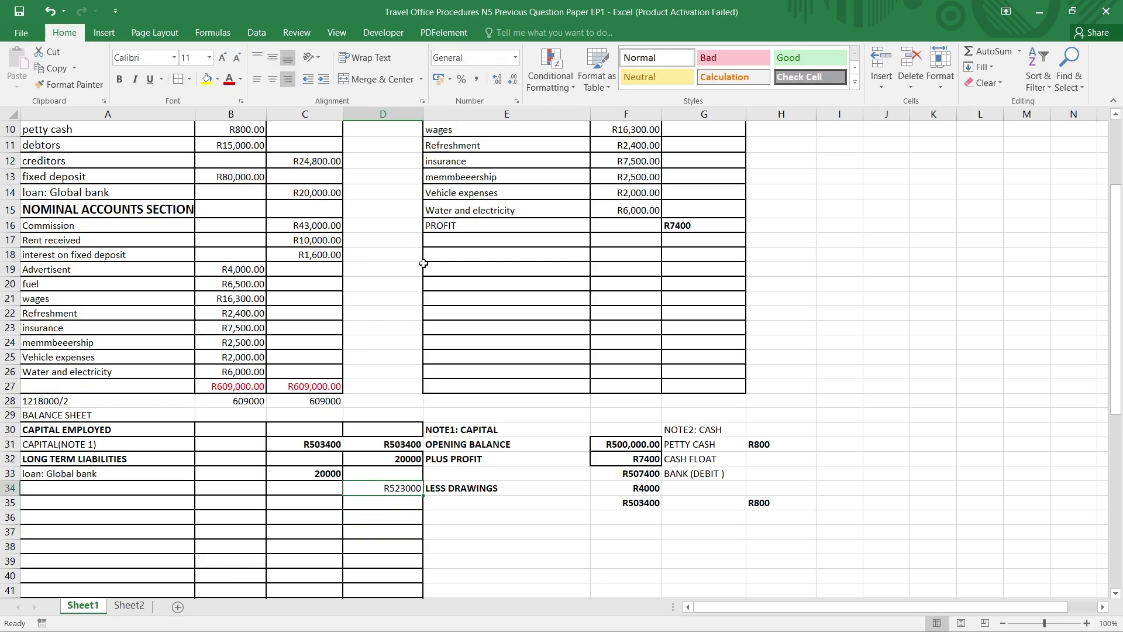
click(120, 83)
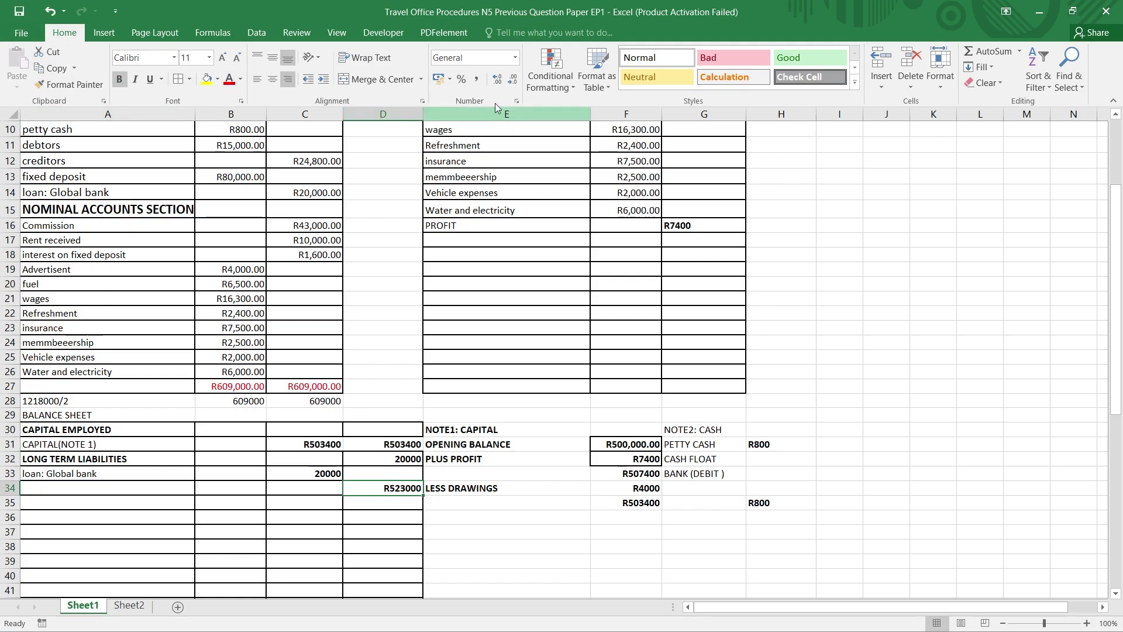
click(150, 79)
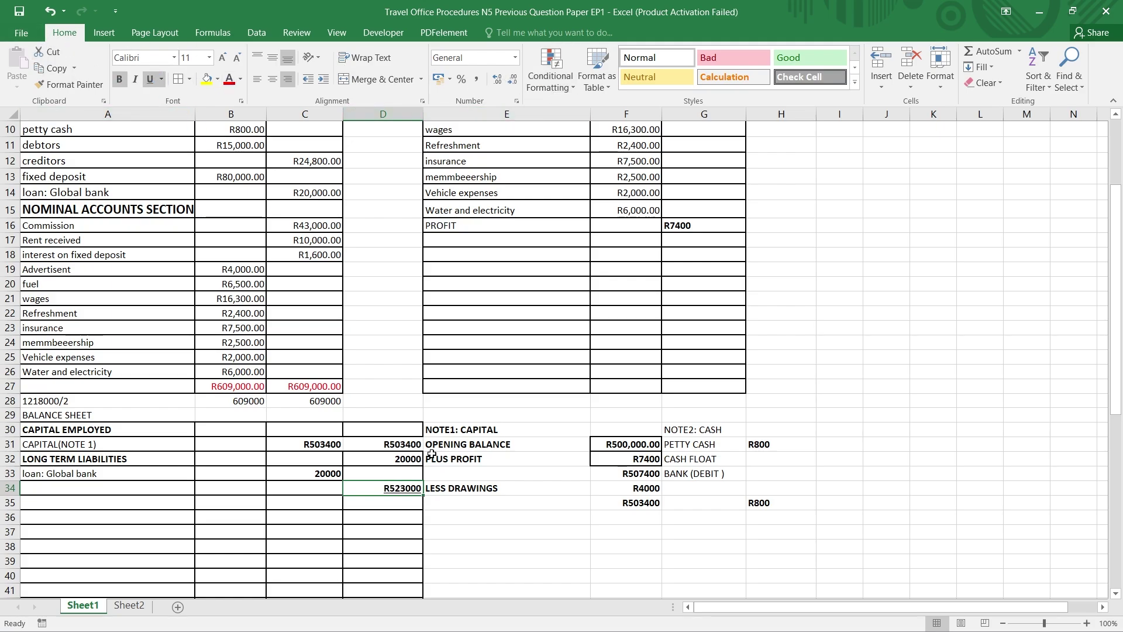
click(485, 533)
scroll(486, 533, down, 2)
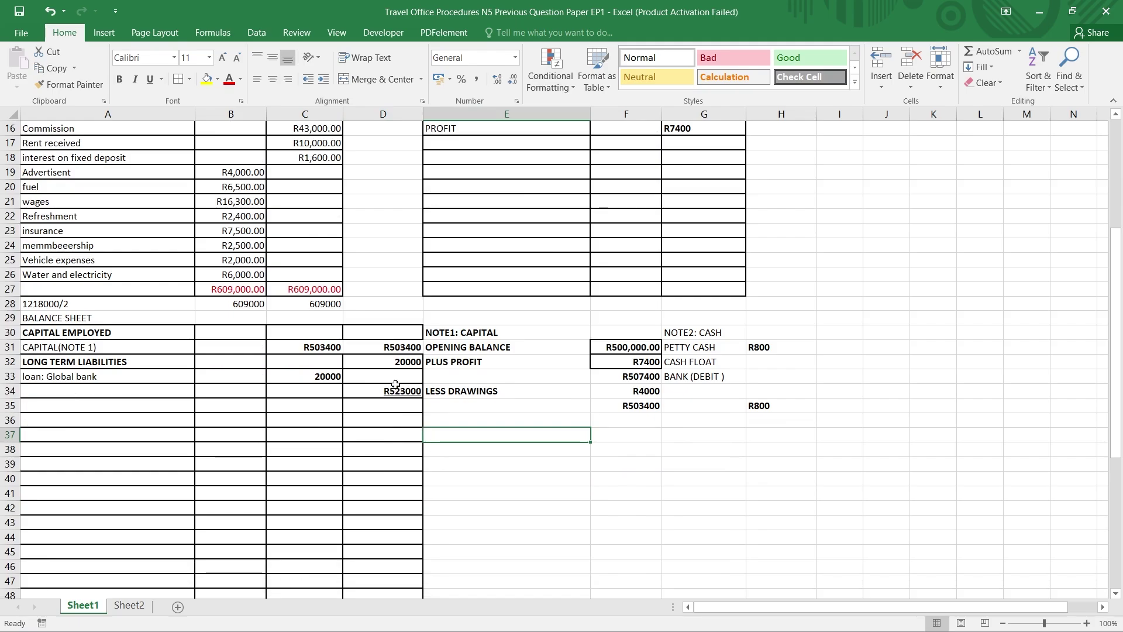
click(55, 405)
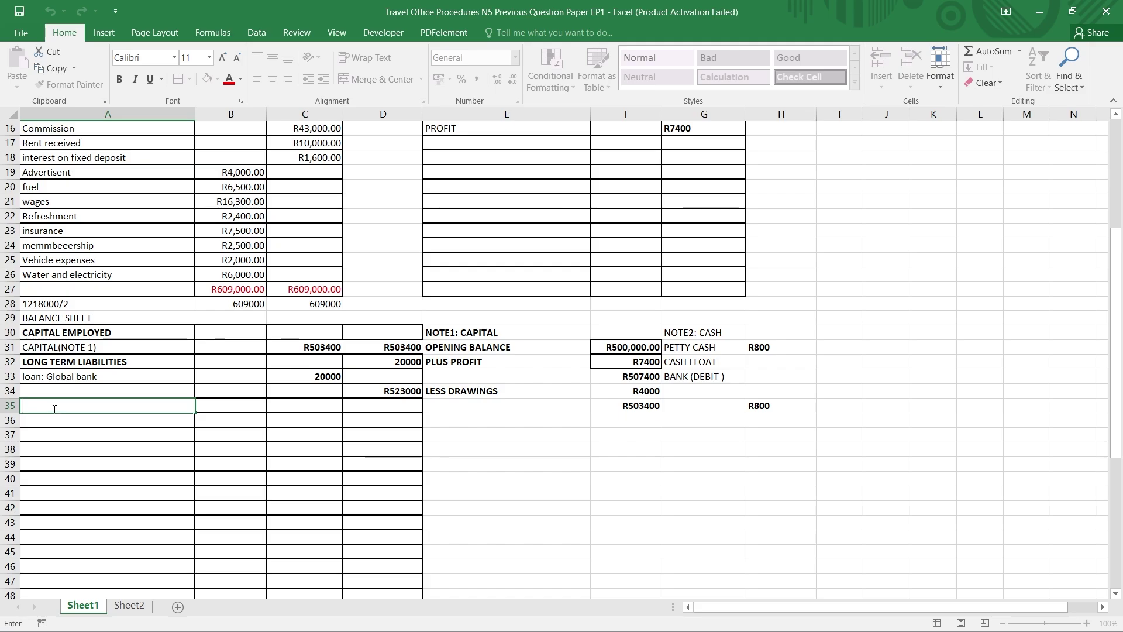
text(EMPLOYMENT OF CAPI)
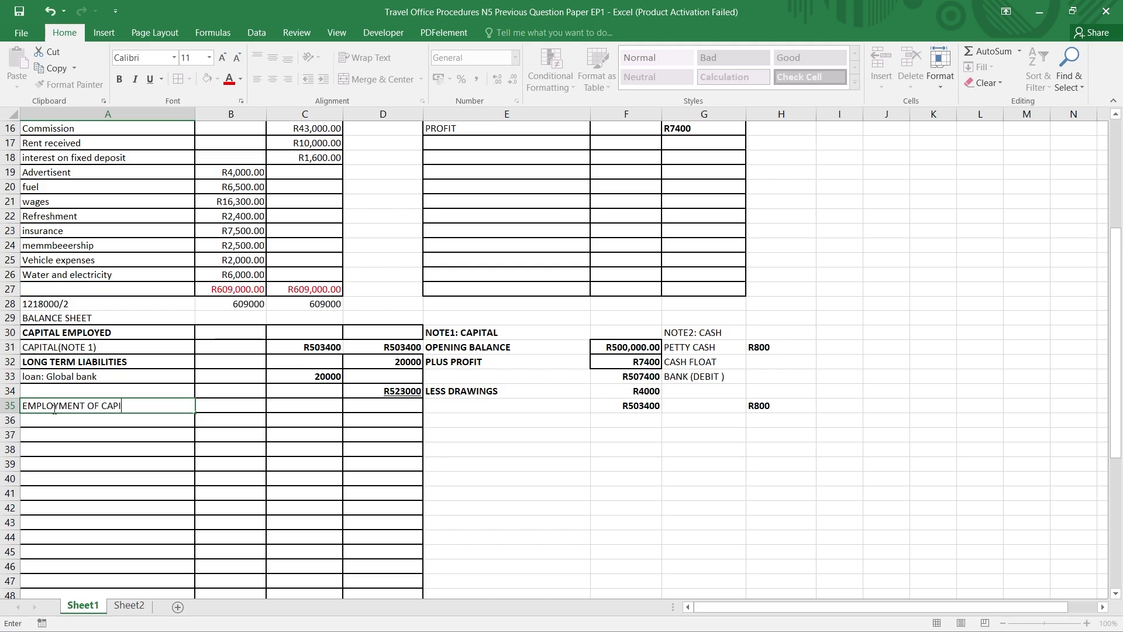
text(TAL)
click(55, 477)
click(64, 421)
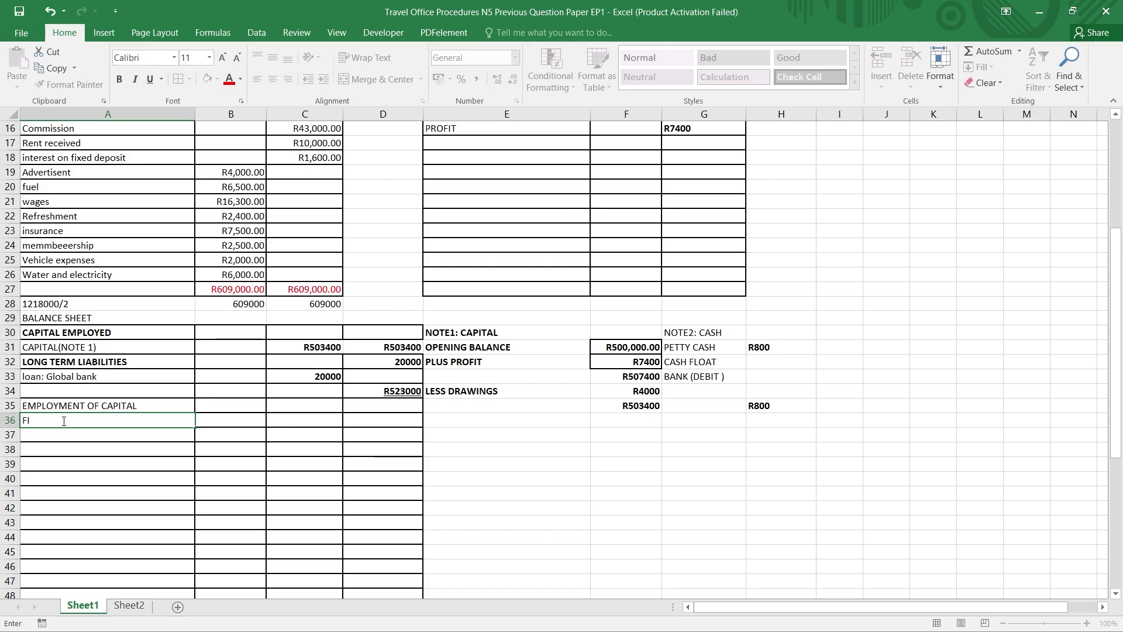
text(IXED ASSESTS)
scroll(85, 377, up, 1)
click(77, 369)
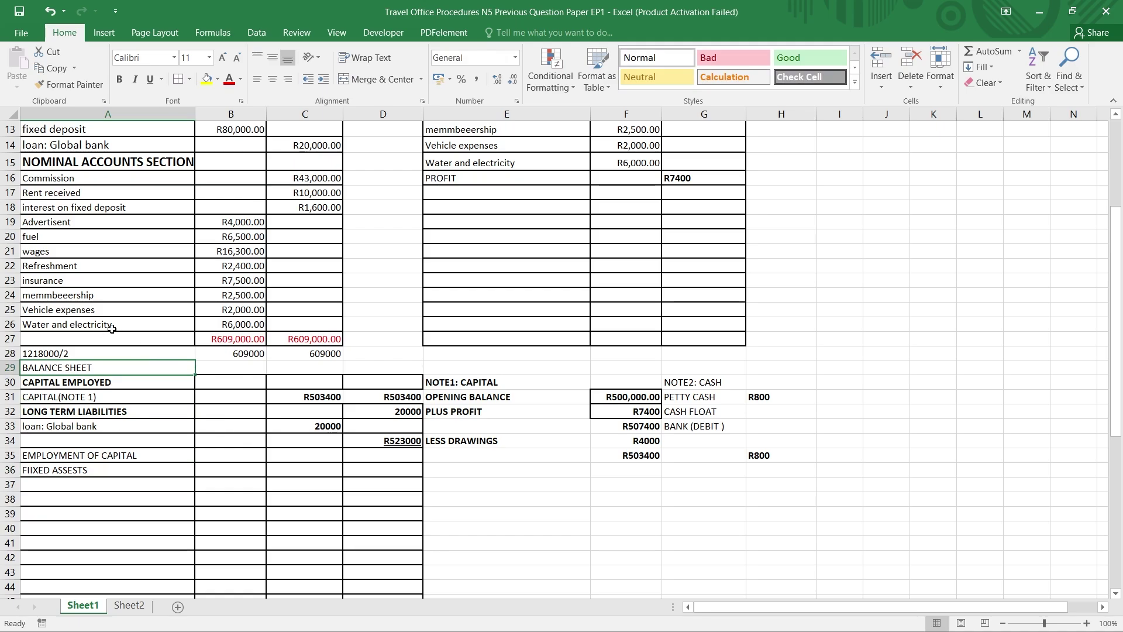
scroll(114, 329, up, 4)
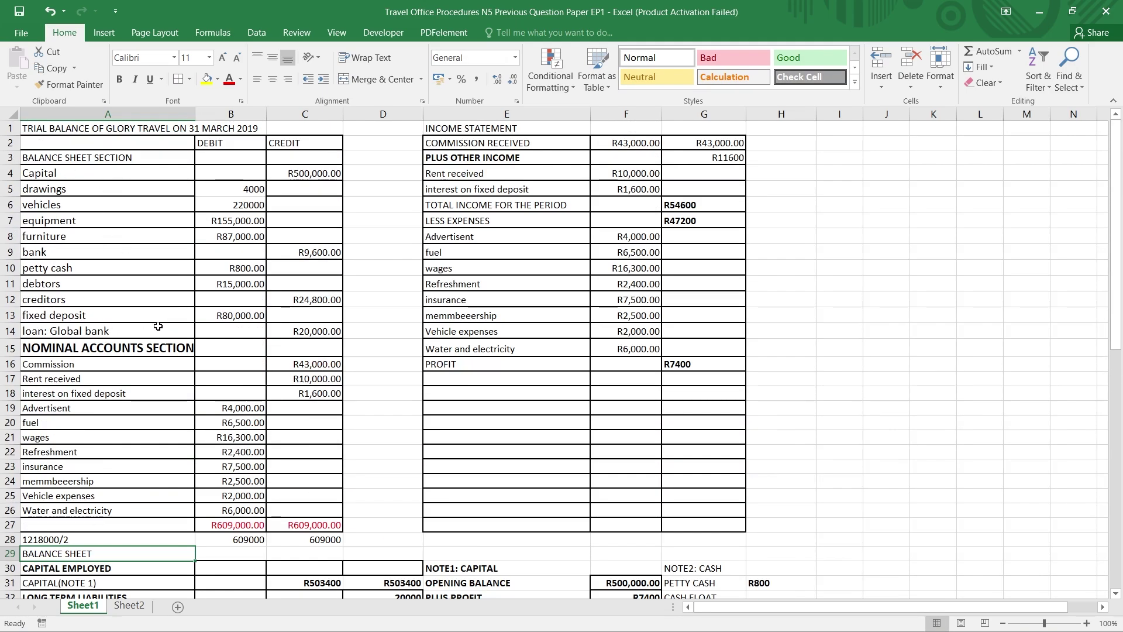
scroll(158, 326, down, 5)
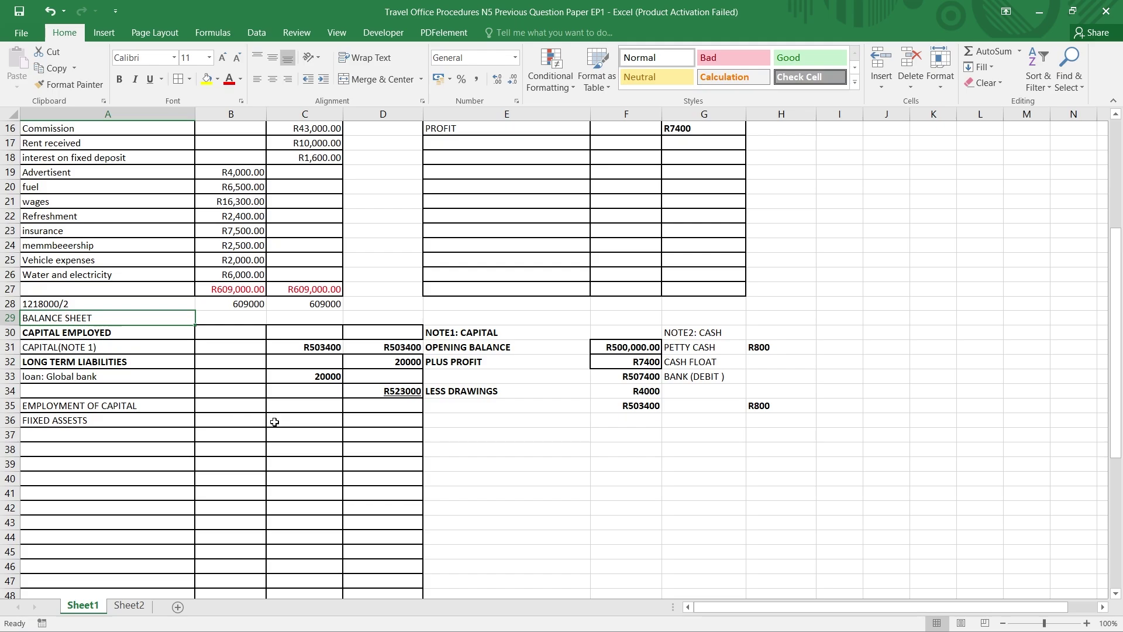
Copy the vehicles label from the trial balance into A37 under fixed assets.
click(123, 436)
scroll(88, 316, up, 3)
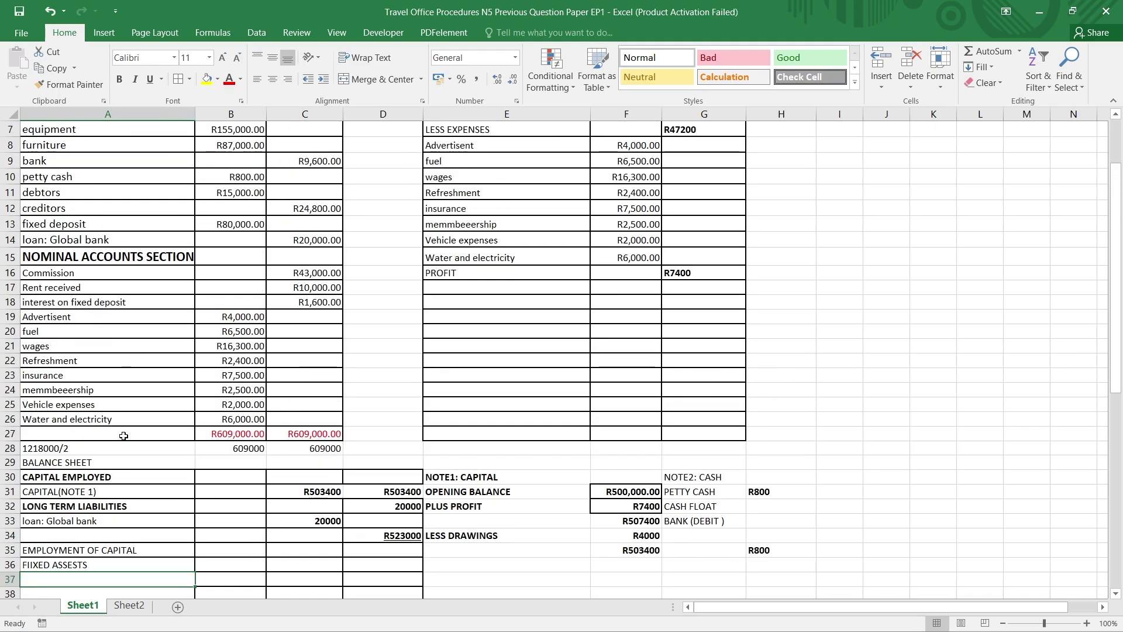
scroll(60, 156, up, 2)
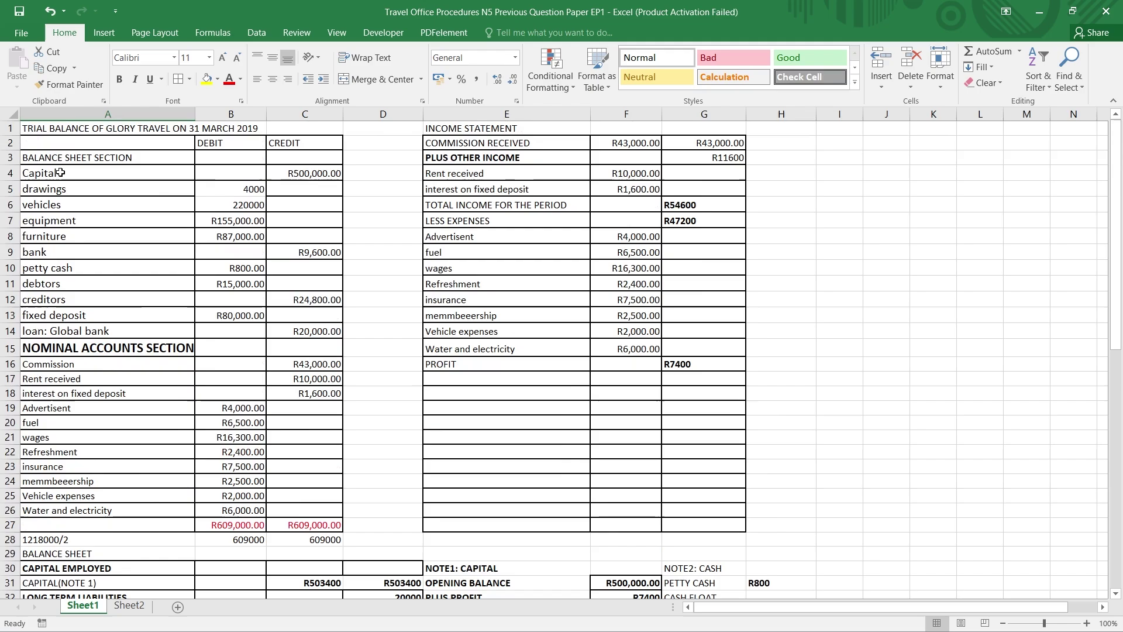
click(53, 205)
right_click(53, 204)
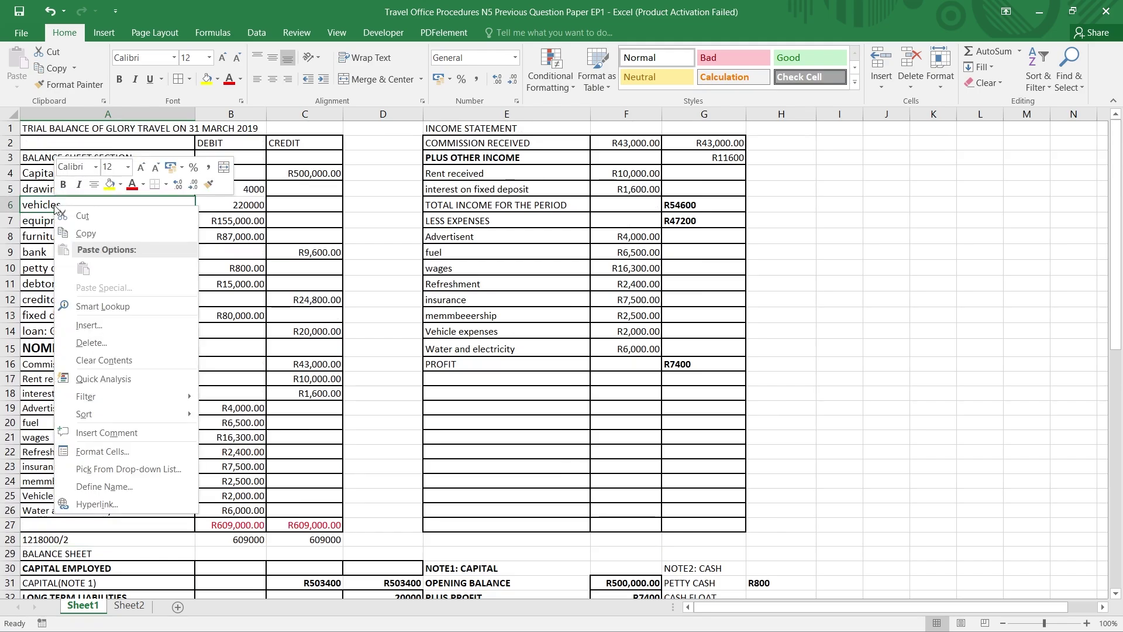
click(99, 233)
scroll(96, 237, down, 4)
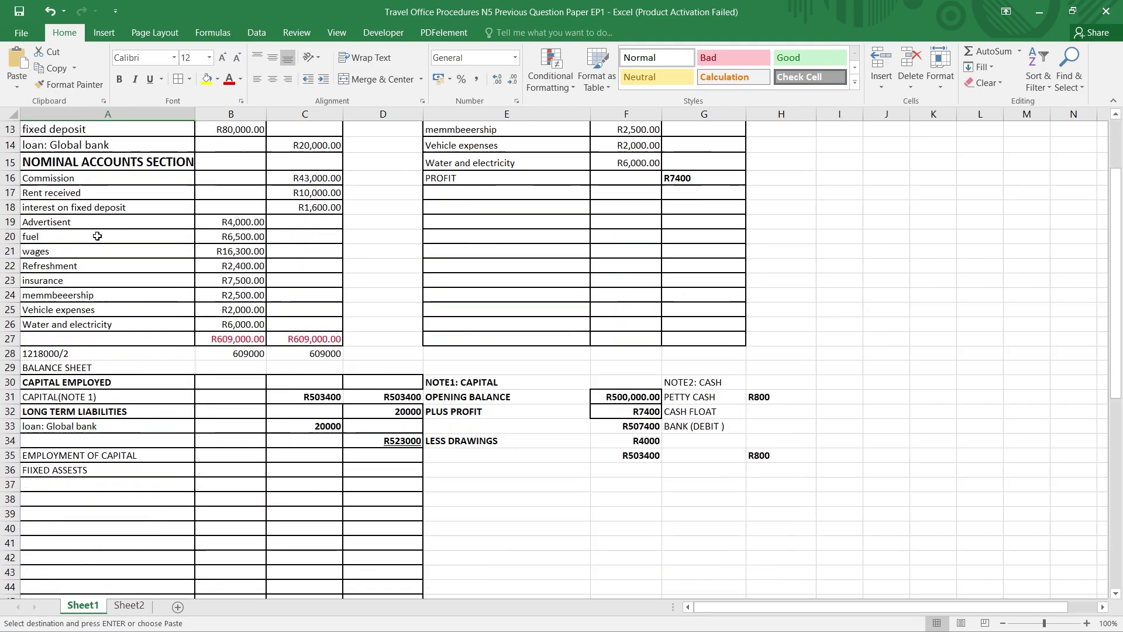
right_click(88, 486)
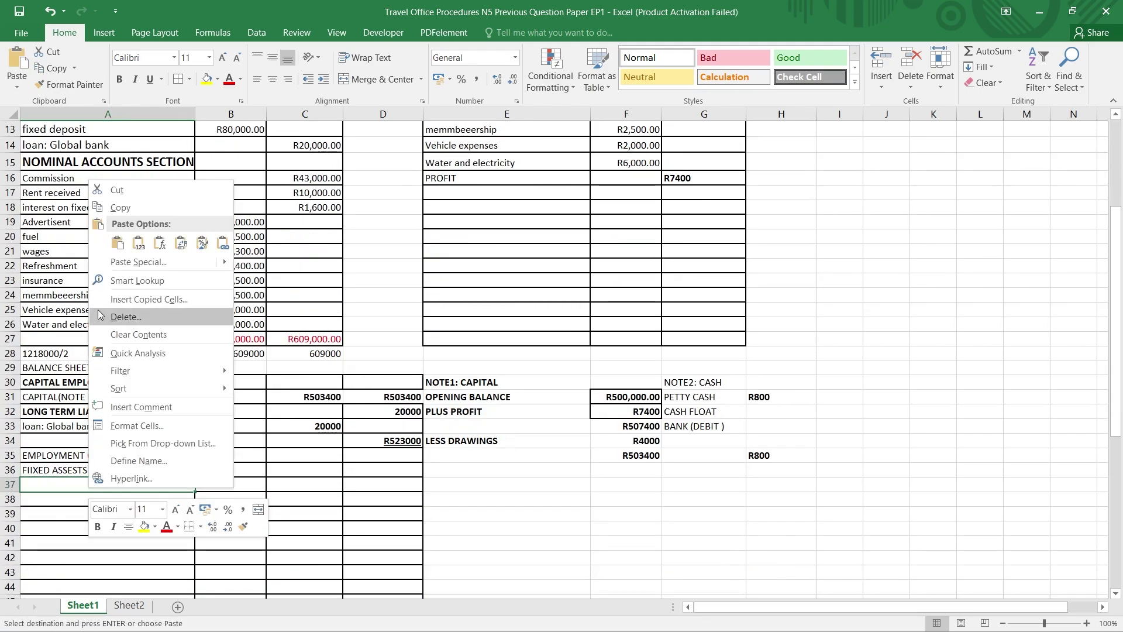
click(117, 242)
Copy the equipment label into A38 below vehicles.
scroll(72, 270, up, 2)
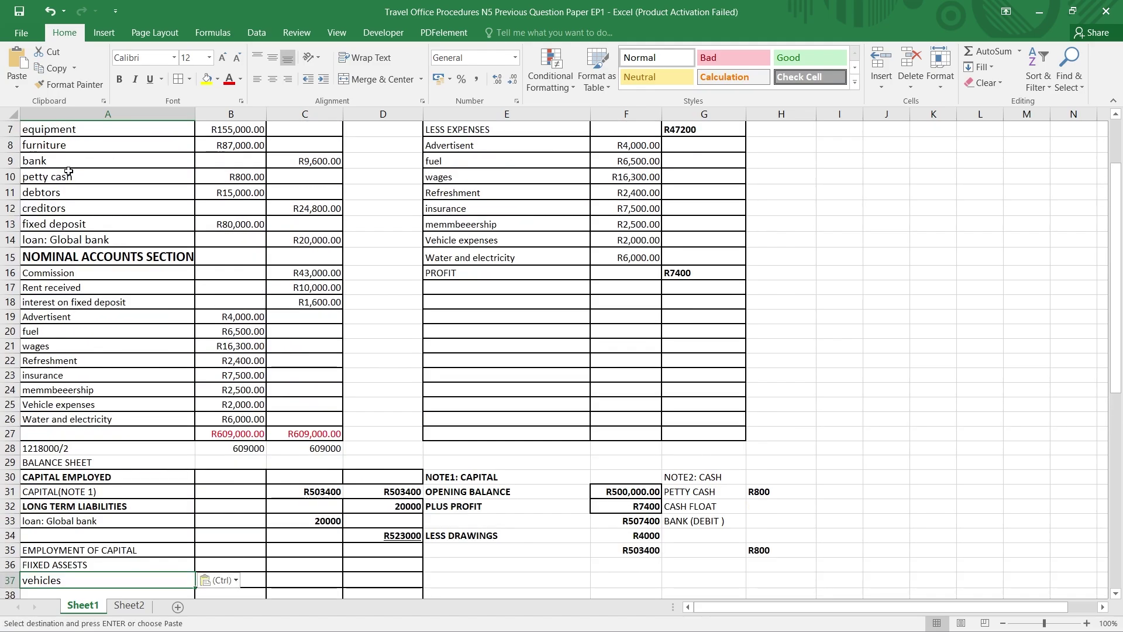
scroll(65, 167, up, 2)
click(59, 220)
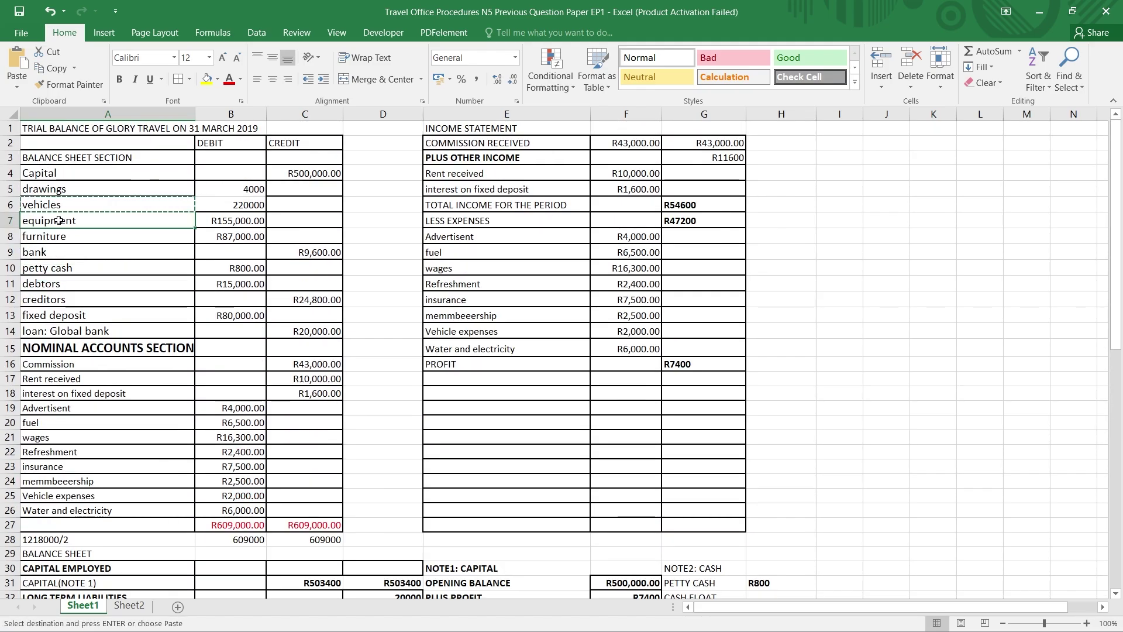
right_click(62, 221)
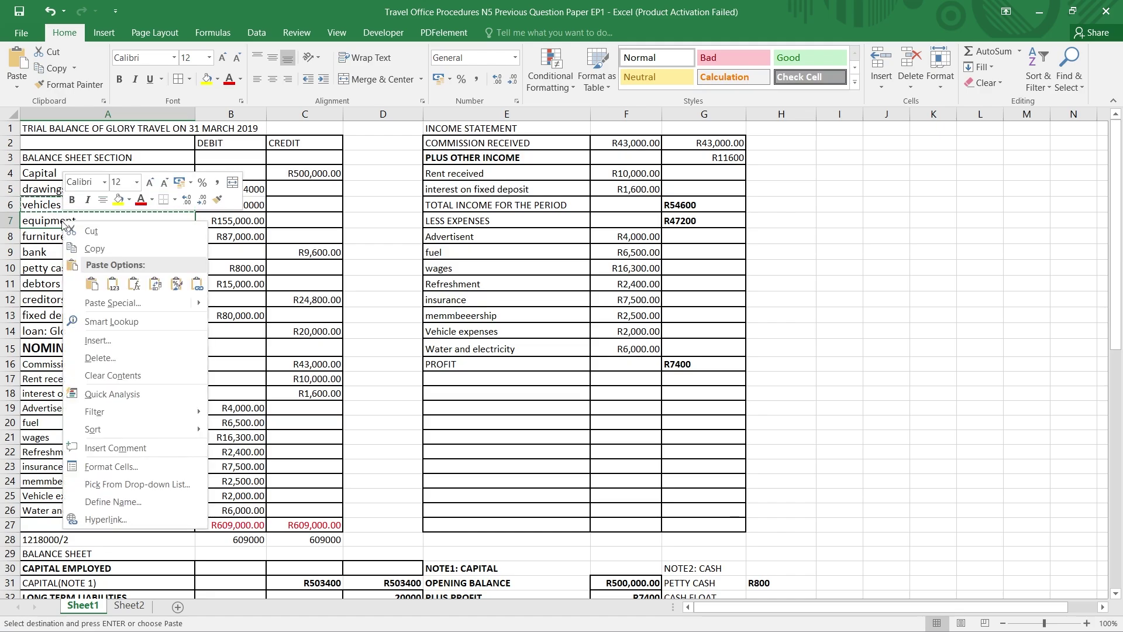
click(88, 245)
scroll(82, 383, down, 4)
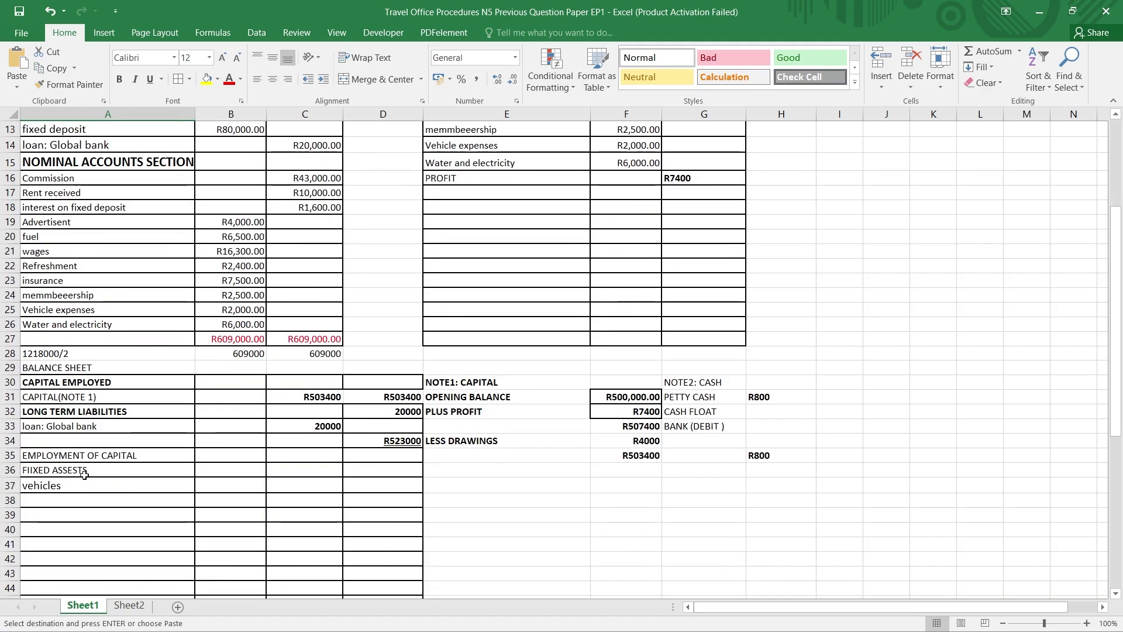
click(79, 502)
right_click(79, 502)
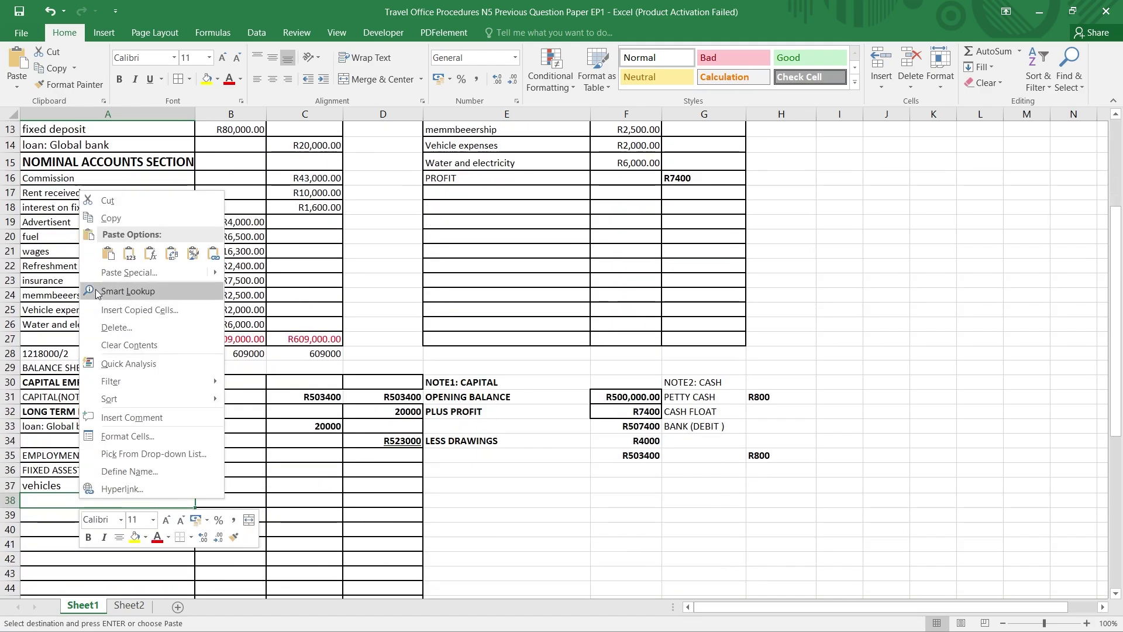
click(108, 252)
Copy the furniture label into A39 below equipment.
scroll(85, 439, down, 3)
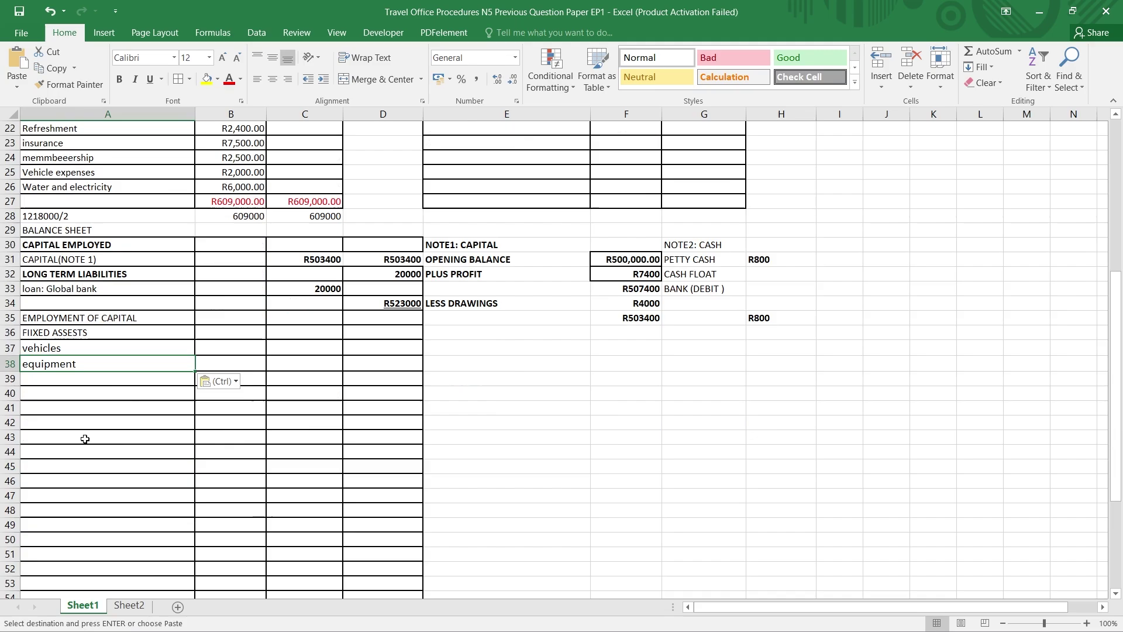
click(70, 382)
scroll(70, 379, up, 3)
scroll(70, 379, up, 2)
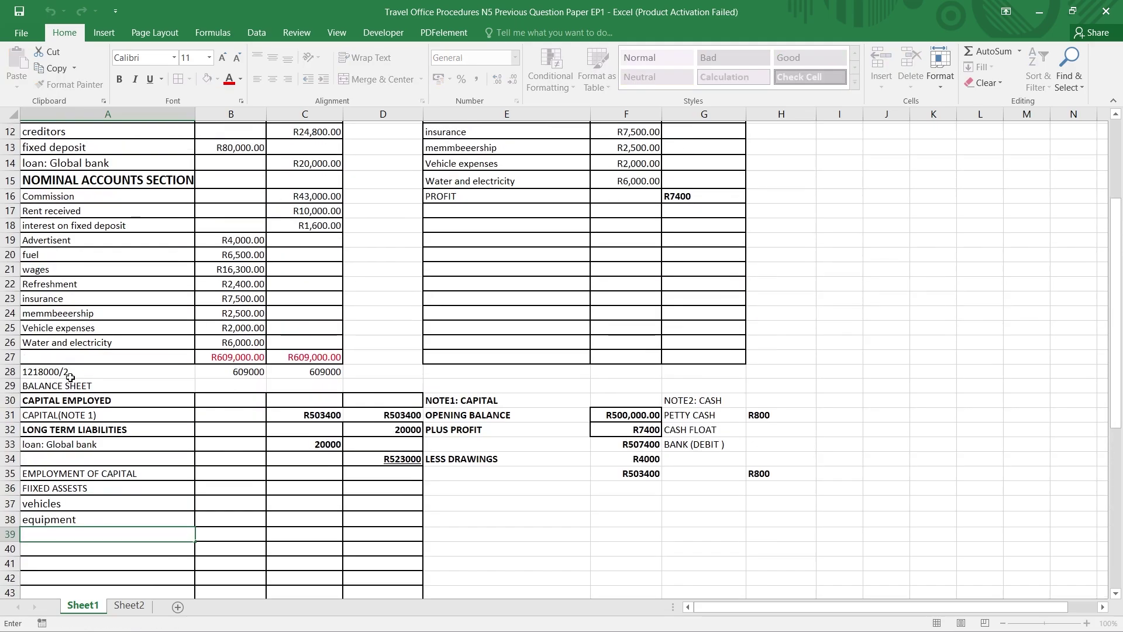
click(46, 145)
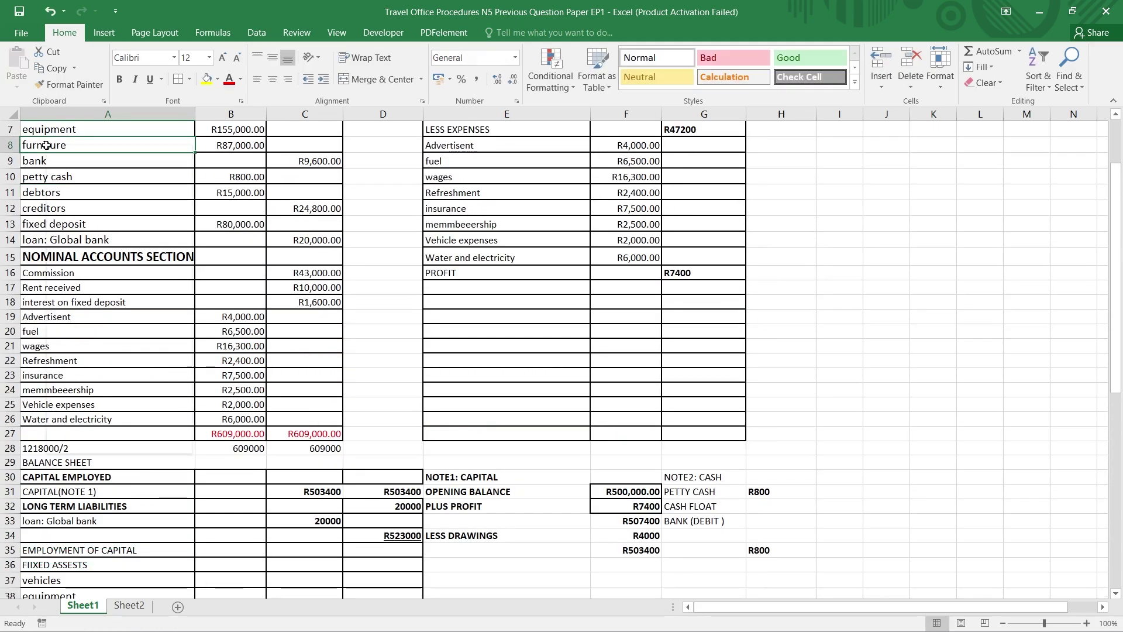
right_click(46, 145)
click(66, 170)
scroll(86, 198, down, 2)
scroll(86, 197, down, 1)
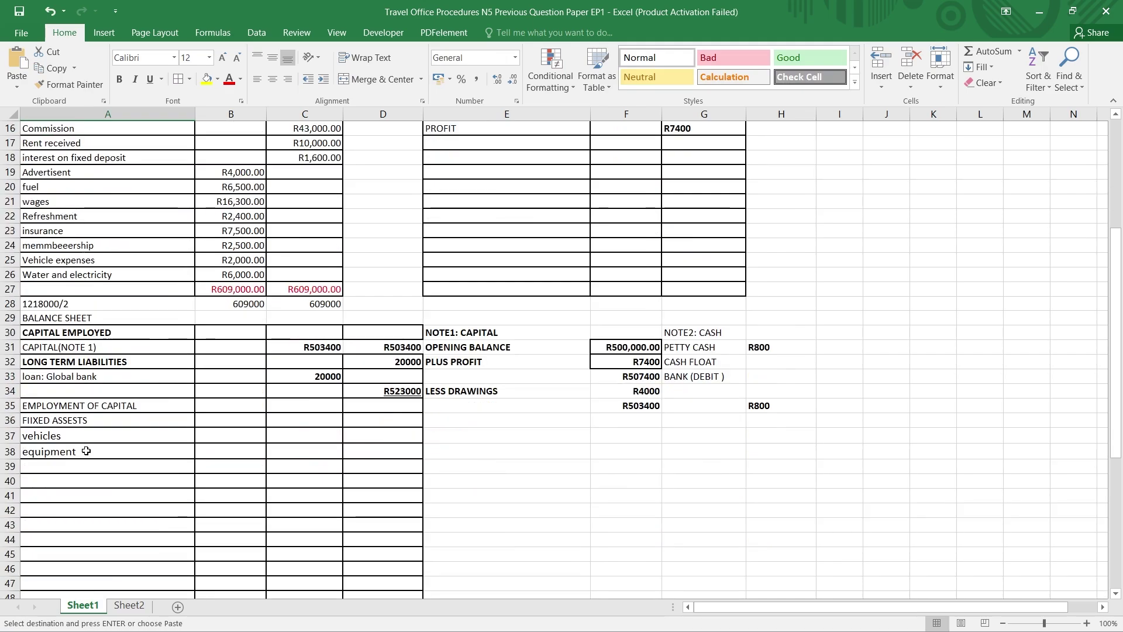
click(88, 465)
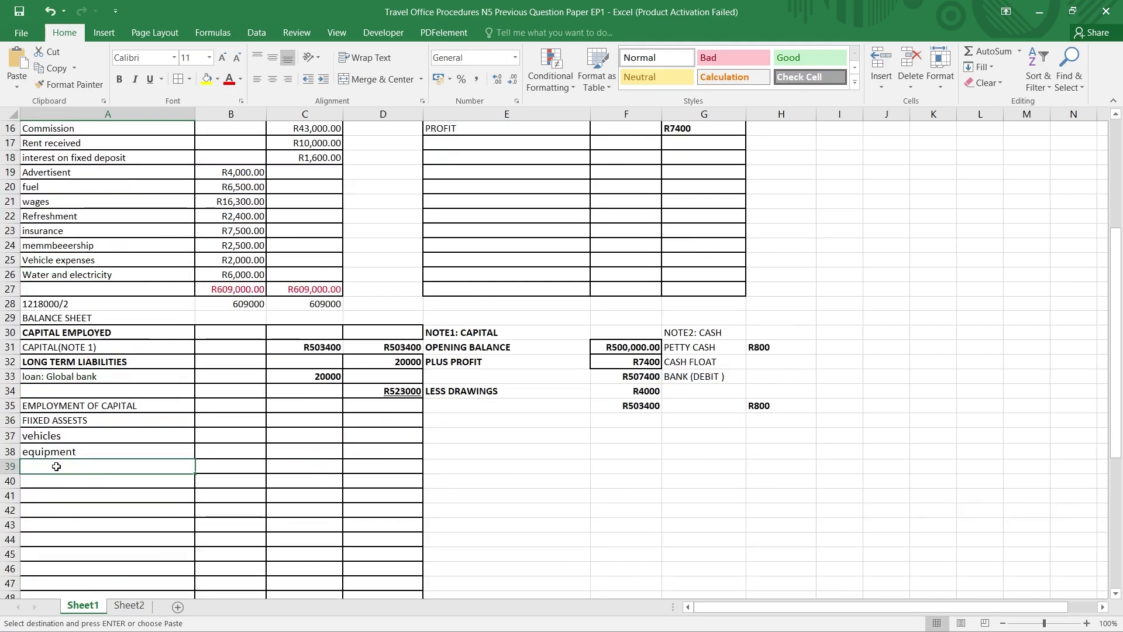
right_click(56, 467)
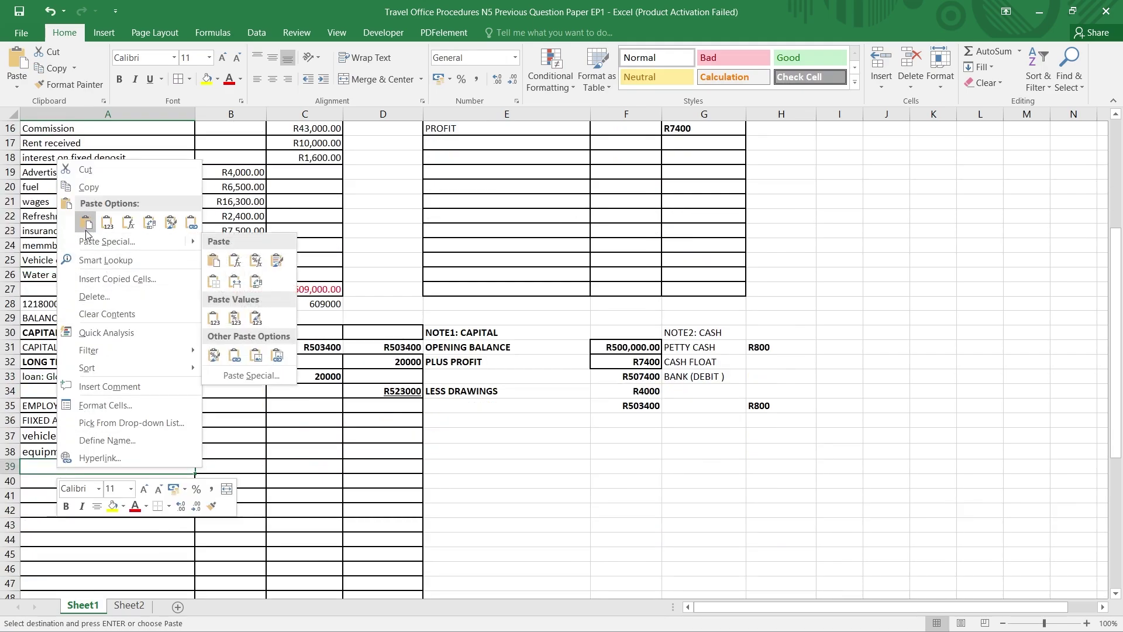
click(70, 243)
Capitalise the pasted entries to read Vehicles, Equipment and Furniture.
click(29, 437)
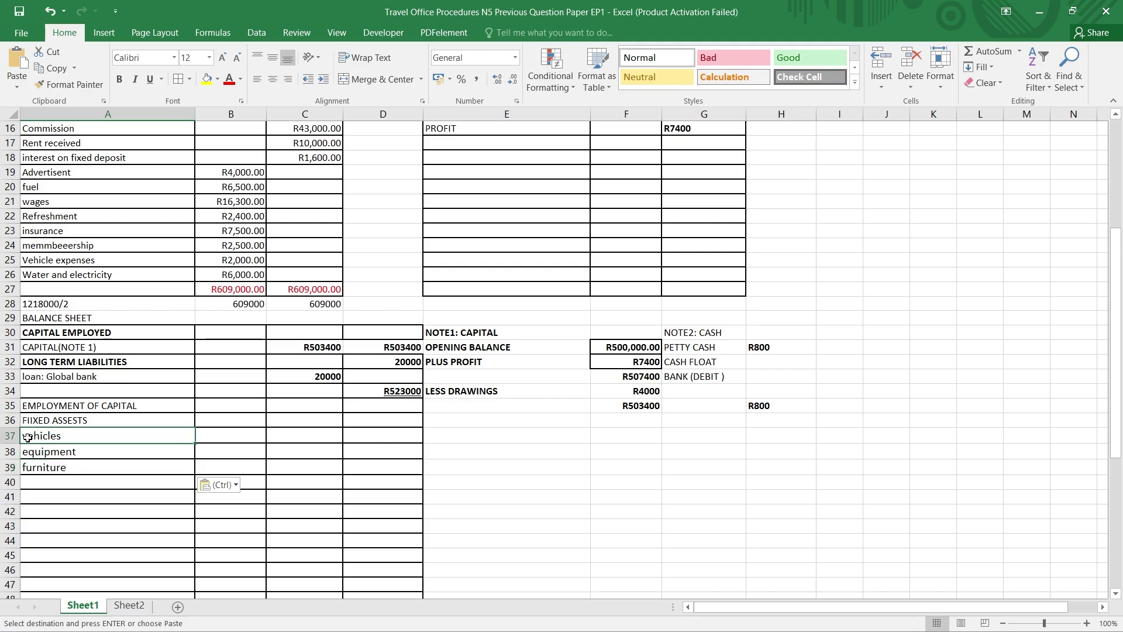
key(Escape)
double_click(29, 436)
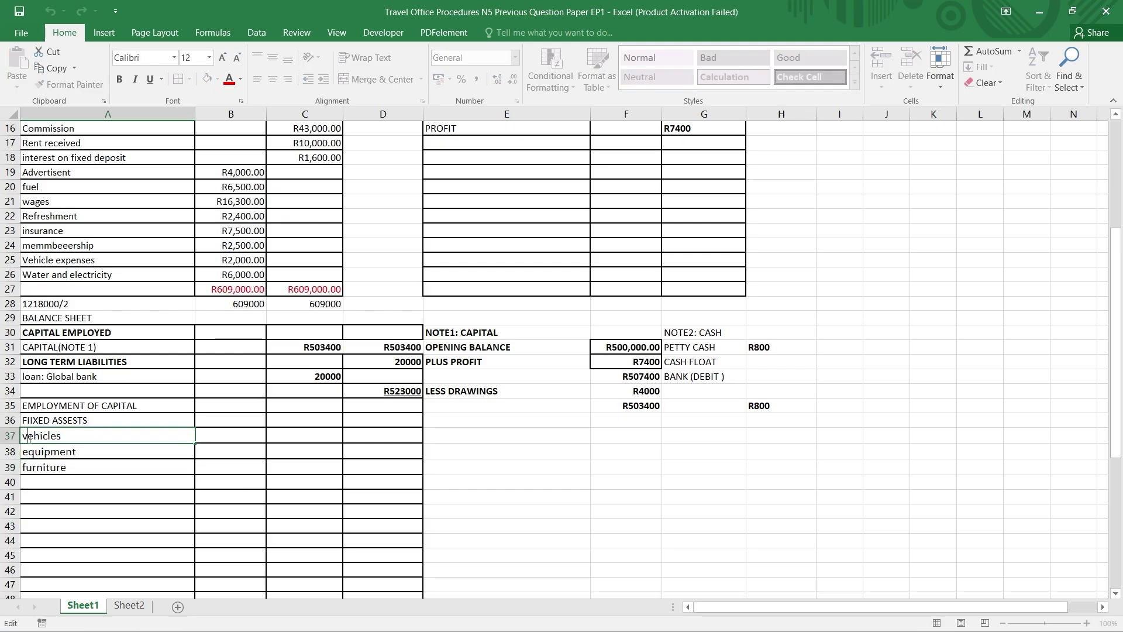
key(BackSpace)
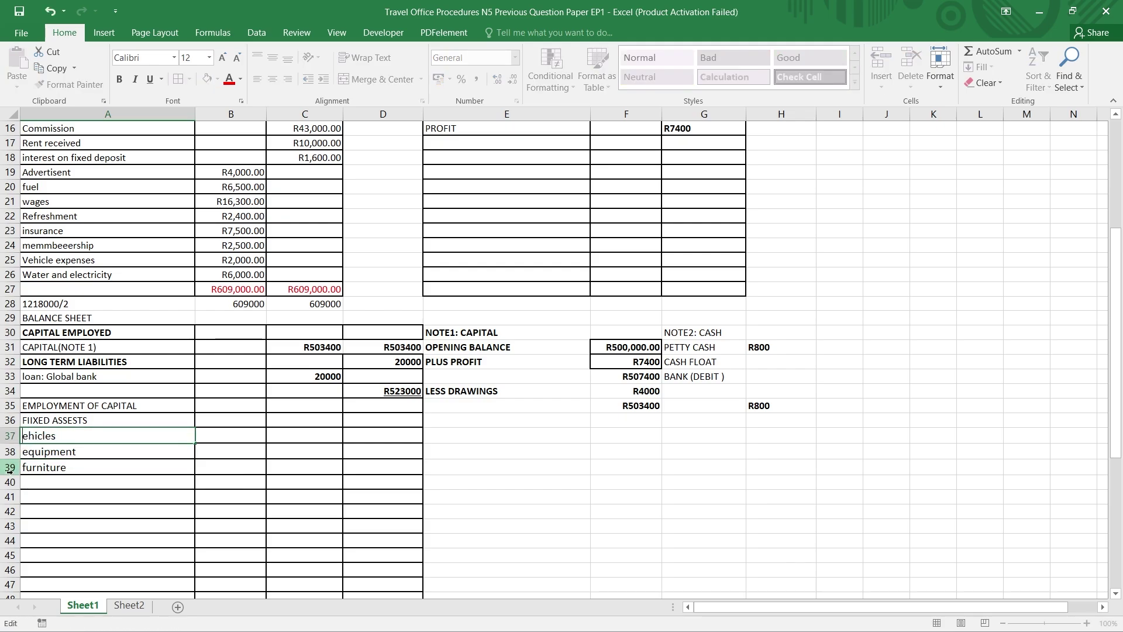
text(v)
key(BackSpace)
text(V)
double_click(26, 453)
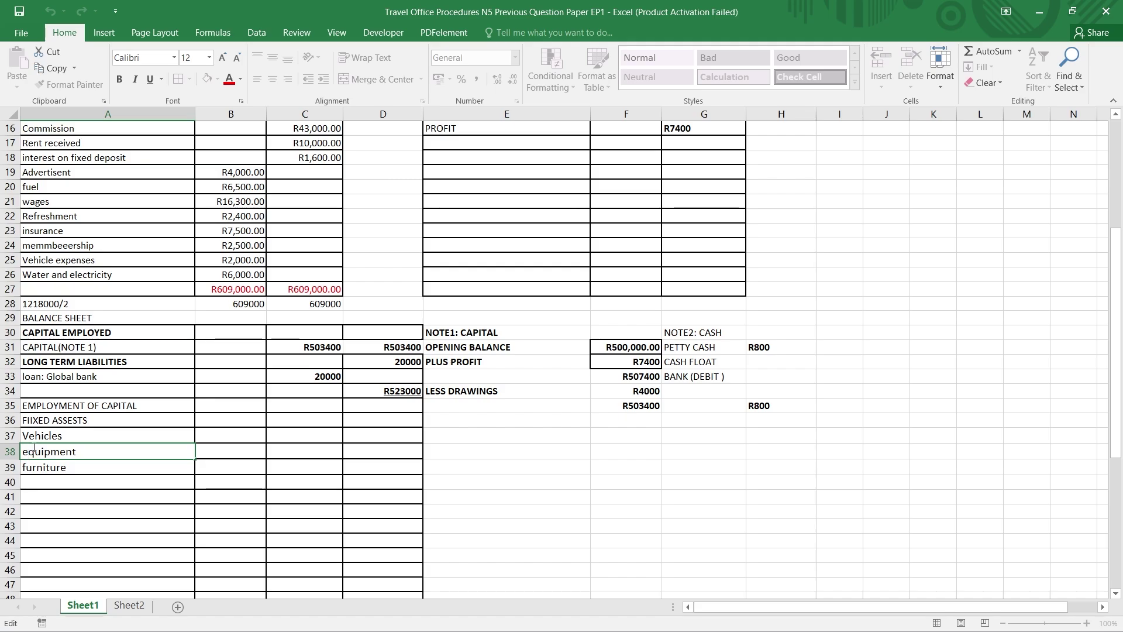
key(BackSpace)
text(E)
double_click(26, 466)
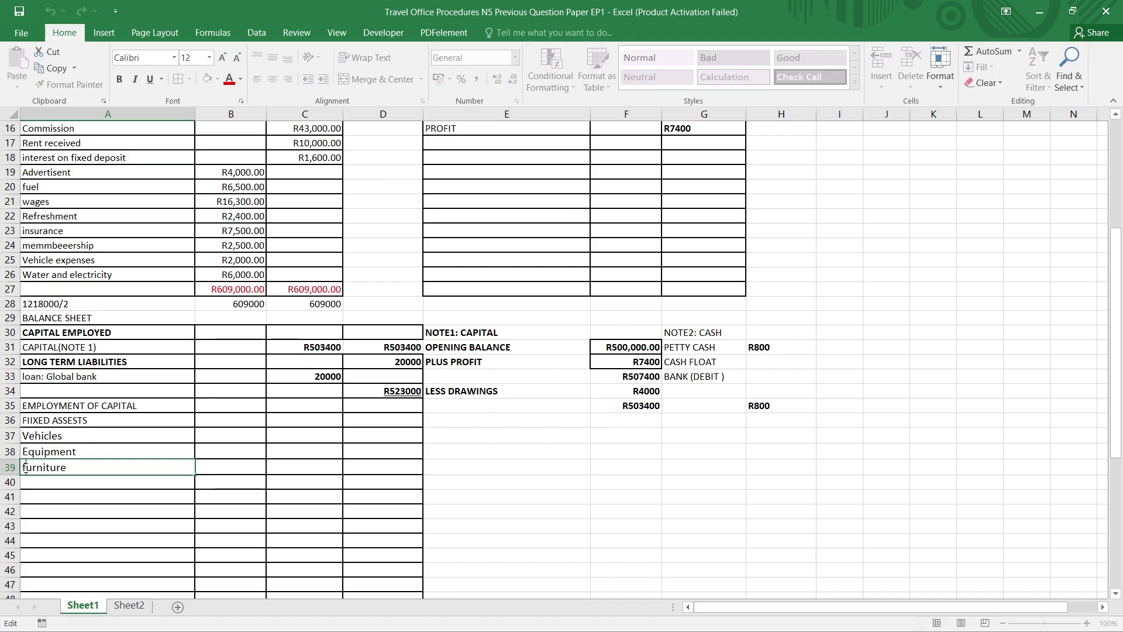
key(BackSpace)
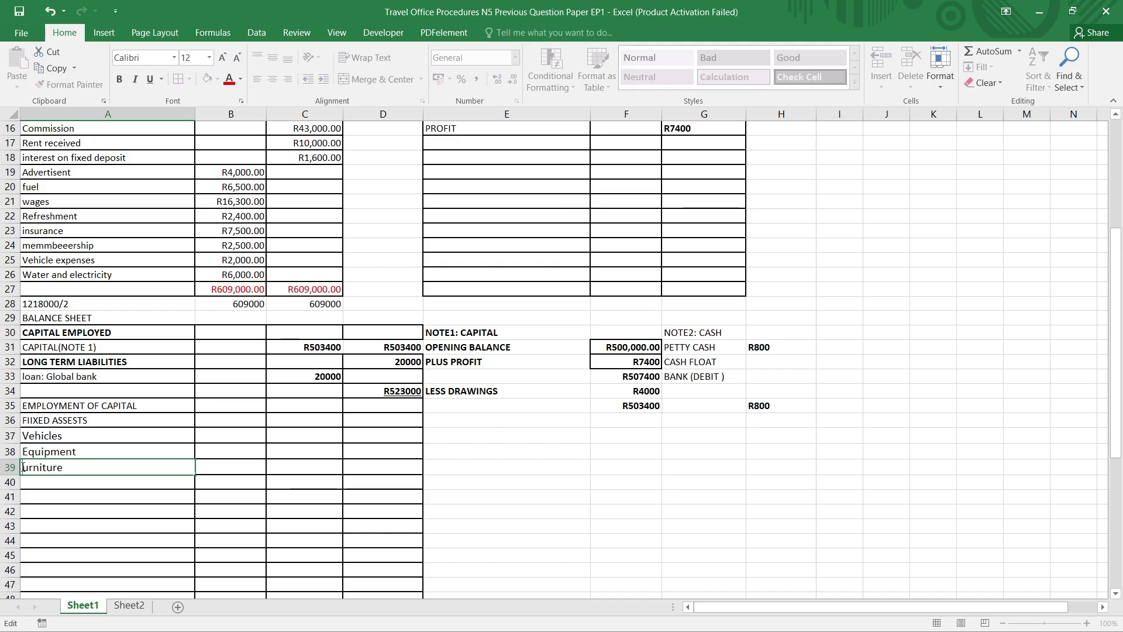
text(F)
scroll(117, 451, up, 1)
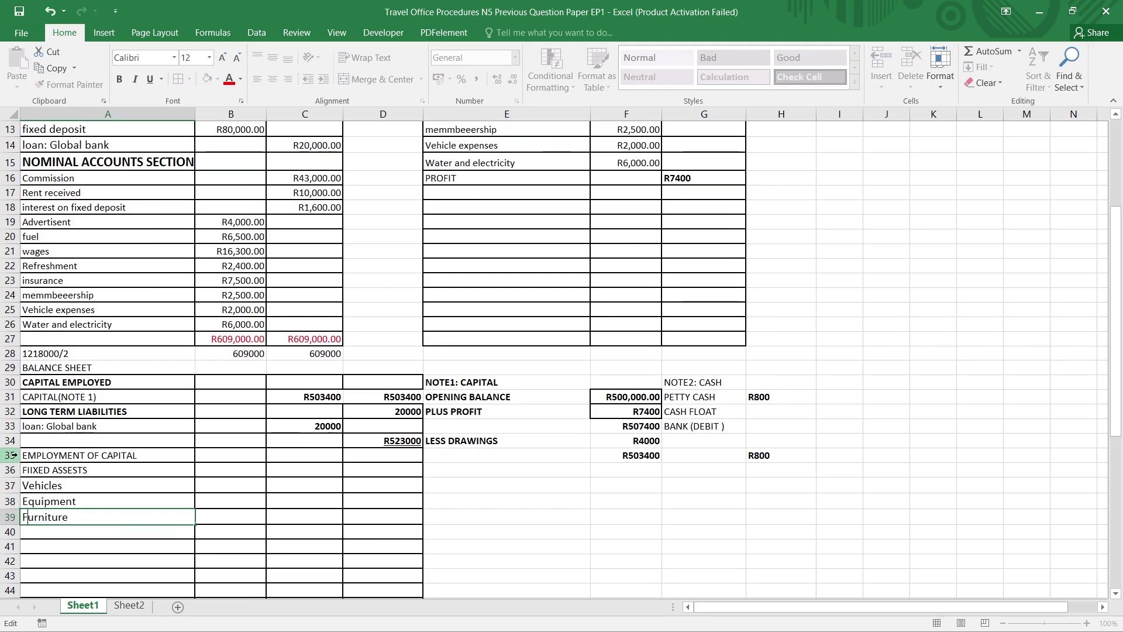
scroll(203, 429, down, 1)
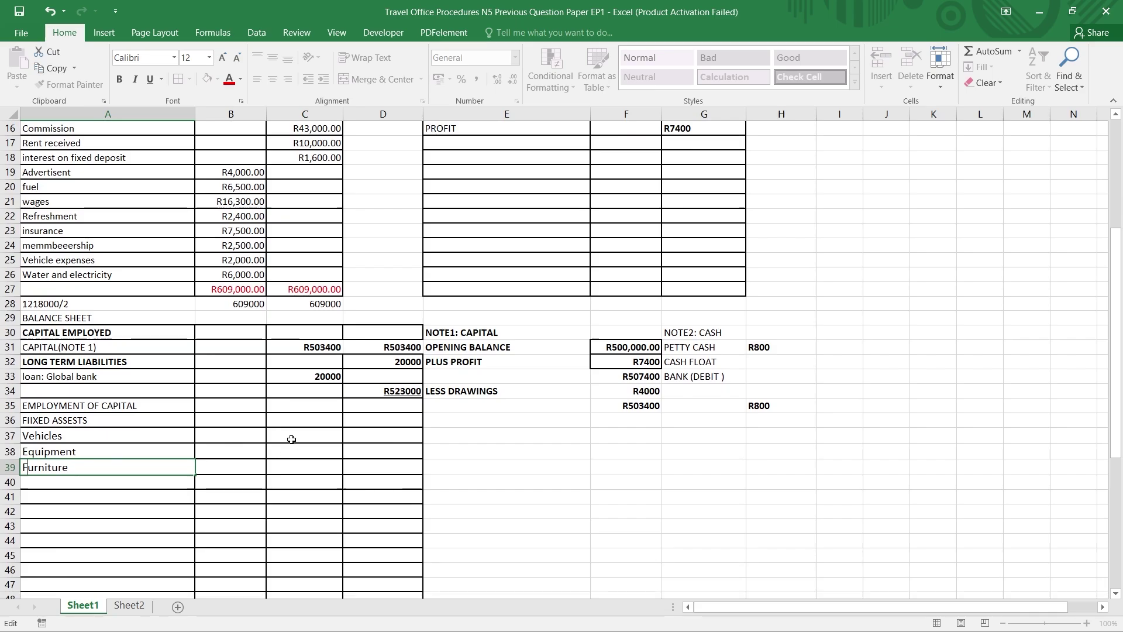
Enter the fixed asset amounts: Vehicles 220000, Equipment 155000, Furniture 87000.
click(249, 439)
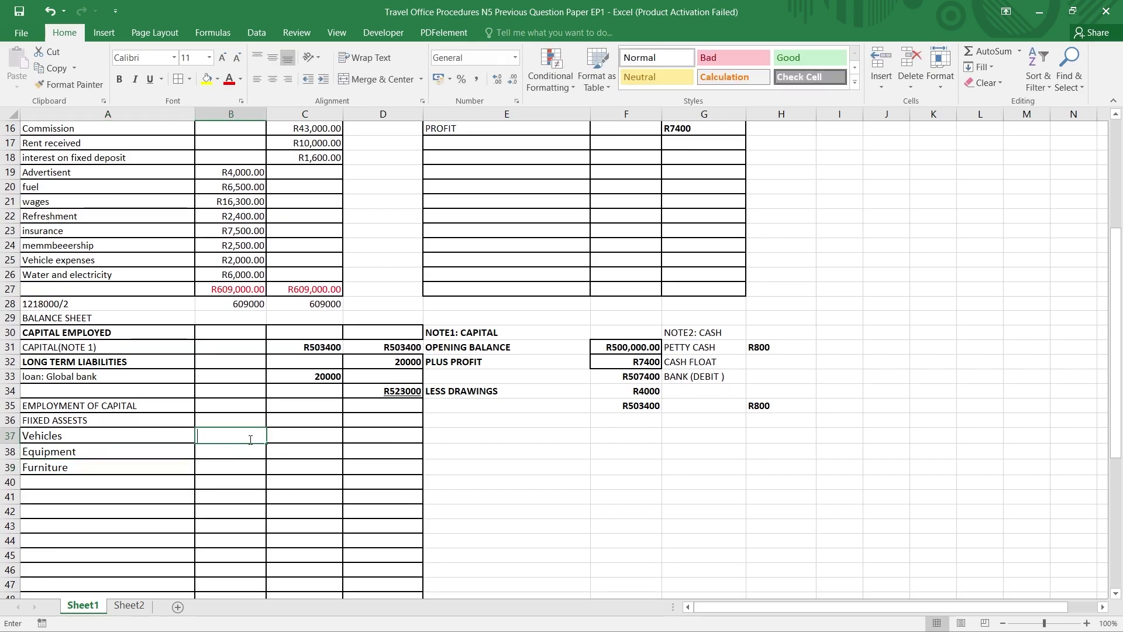
click(297, 437)
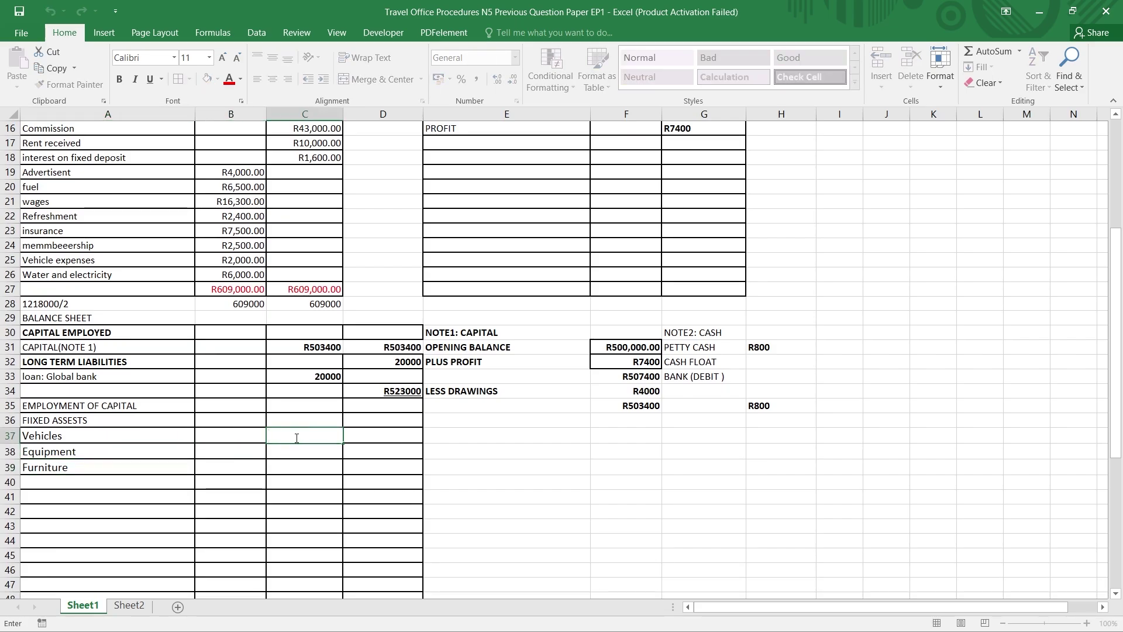
text(220)
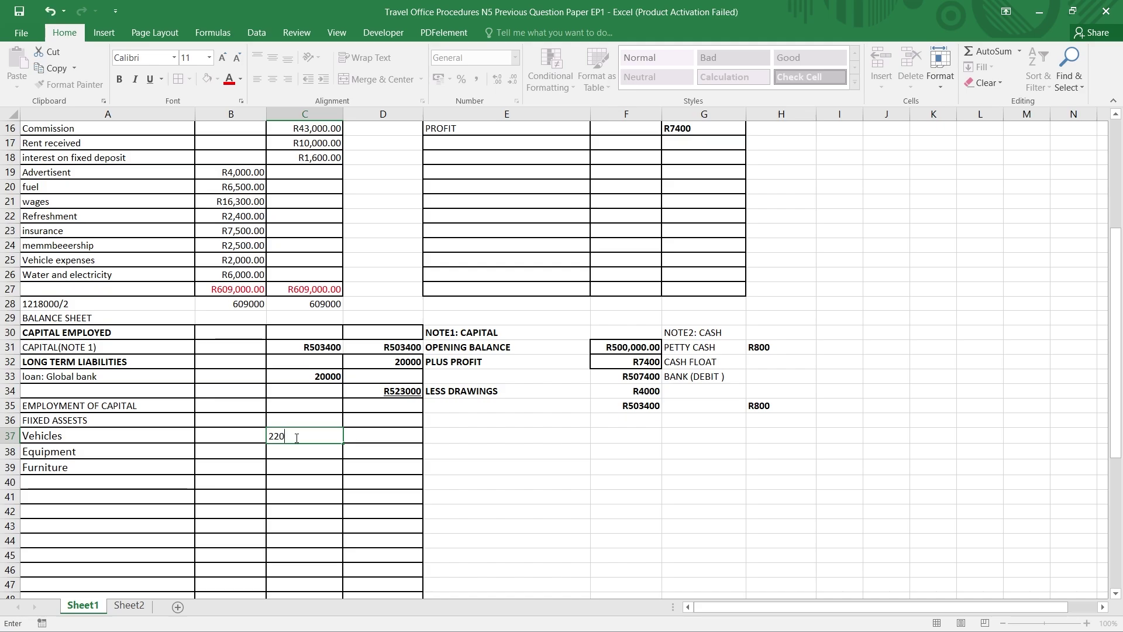
text(000)
double_click(291, 454)
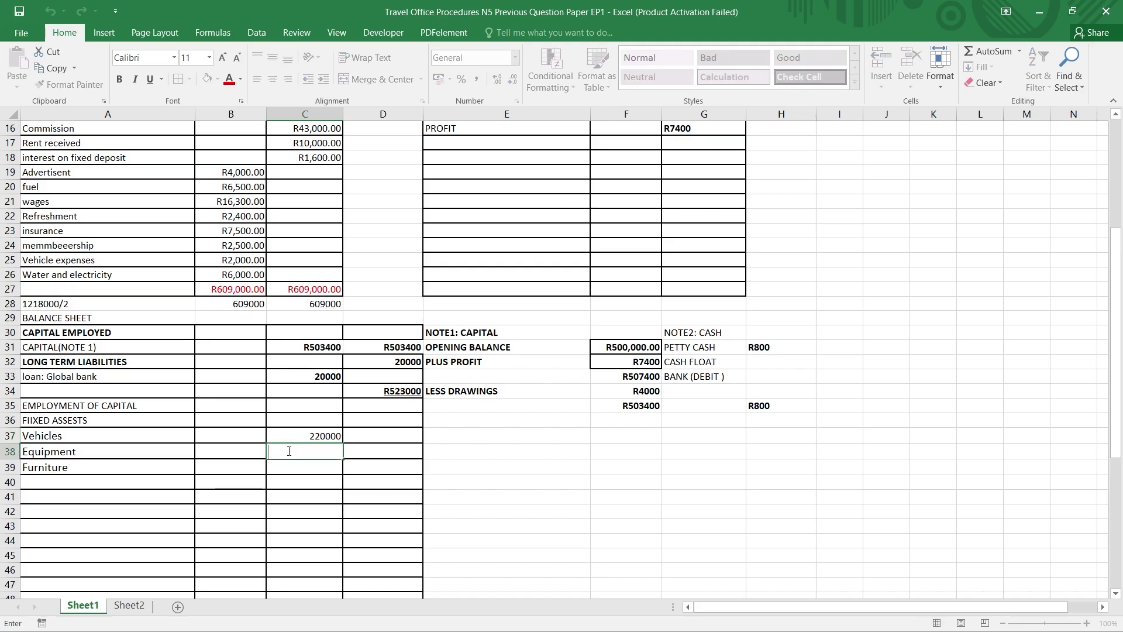
text(155000)
click(317, 470)
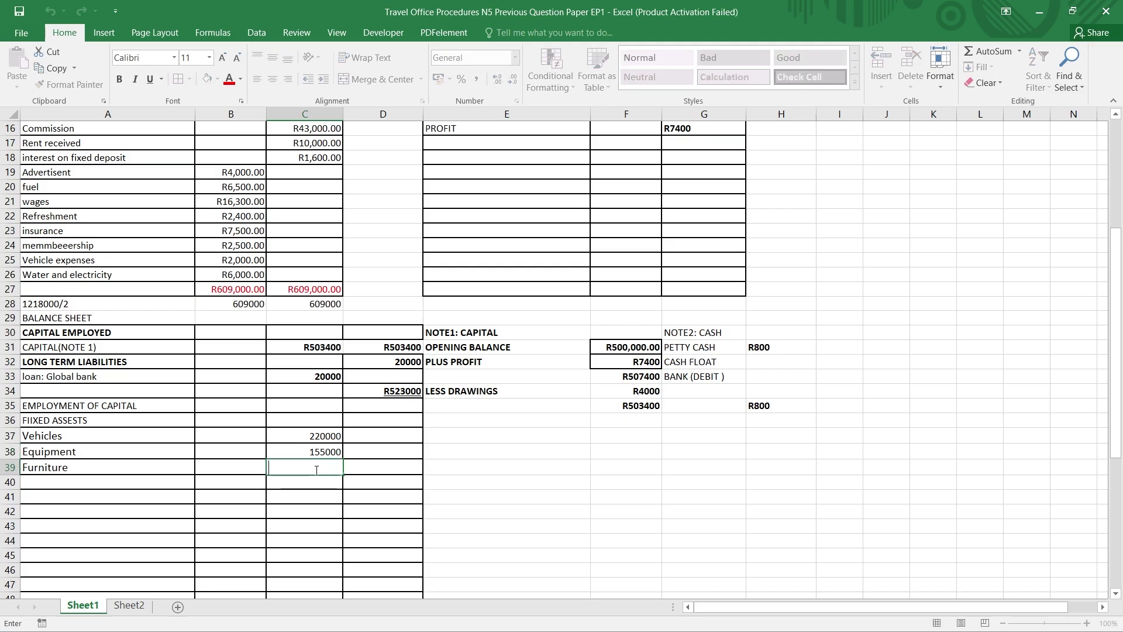
text(87000)
click(368, 492)
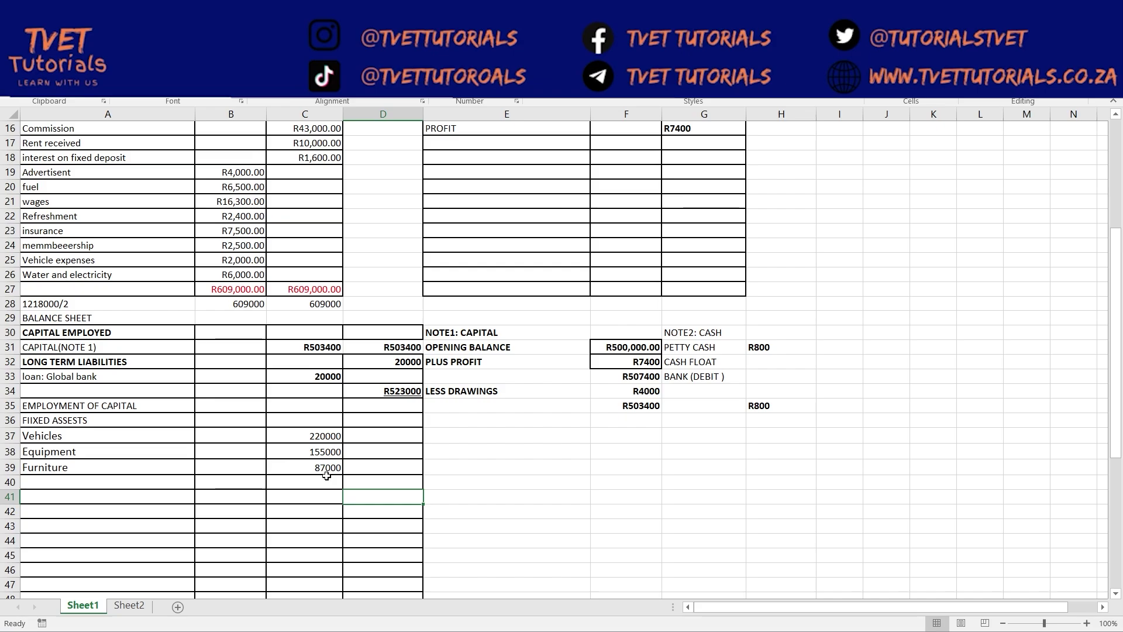
click(326, 473)
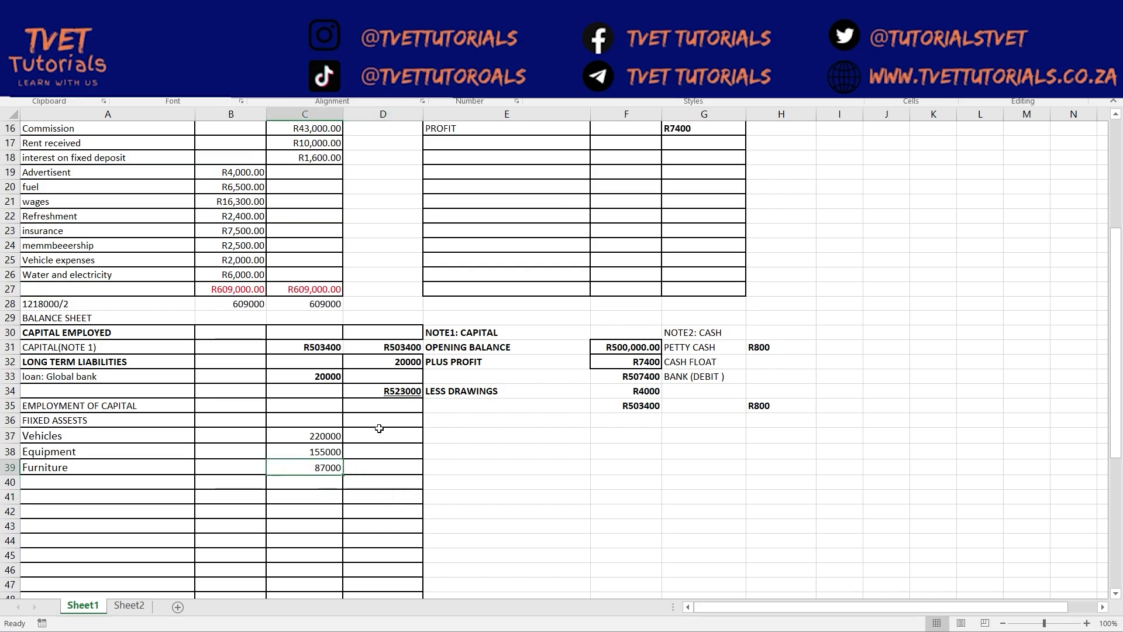
Enter R462000 in D36 as the fixed assets total, bold and right-aligned.
double_click(381, 422)
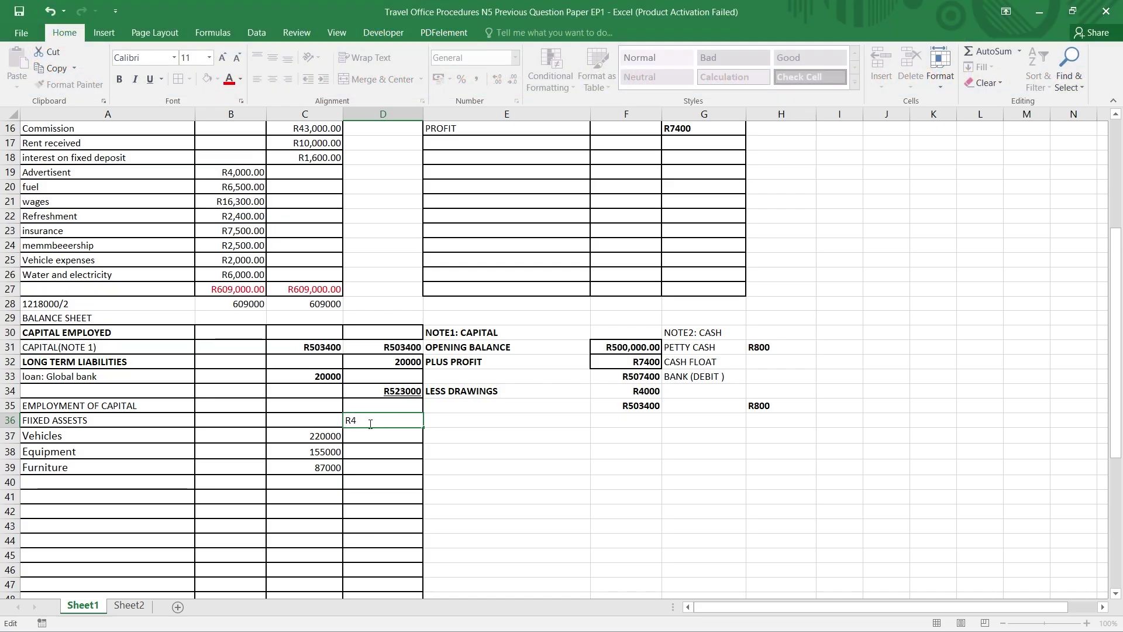
text(R462000)
click(377, 462)
click(377, 417)
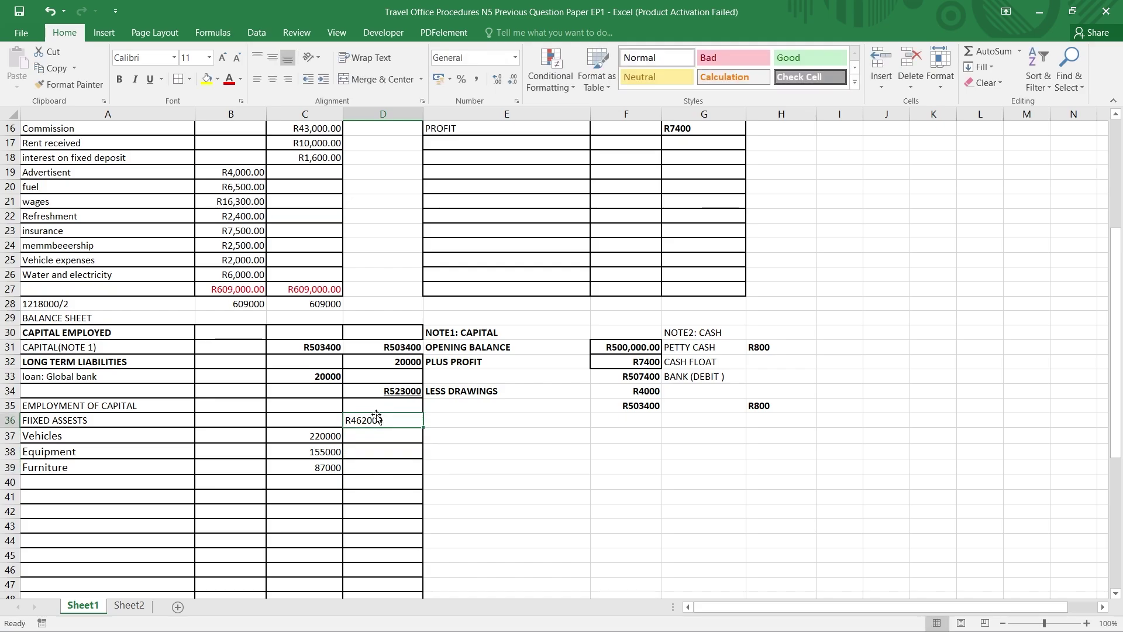
click(121, 79)
click(292, 82)
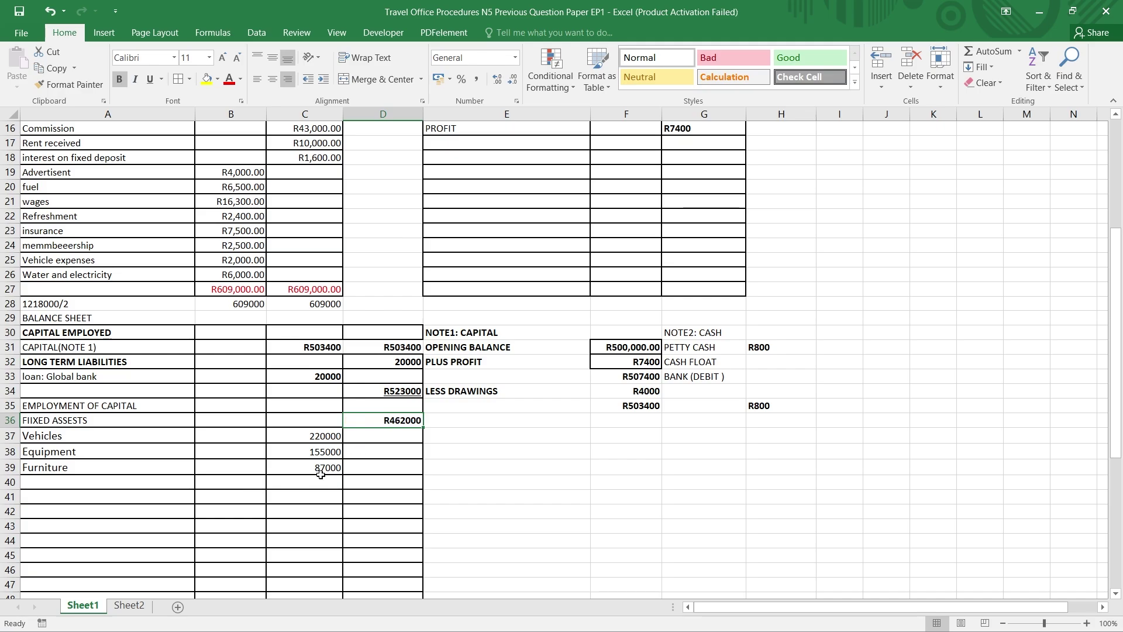
scroll(305, 508, down, 1)
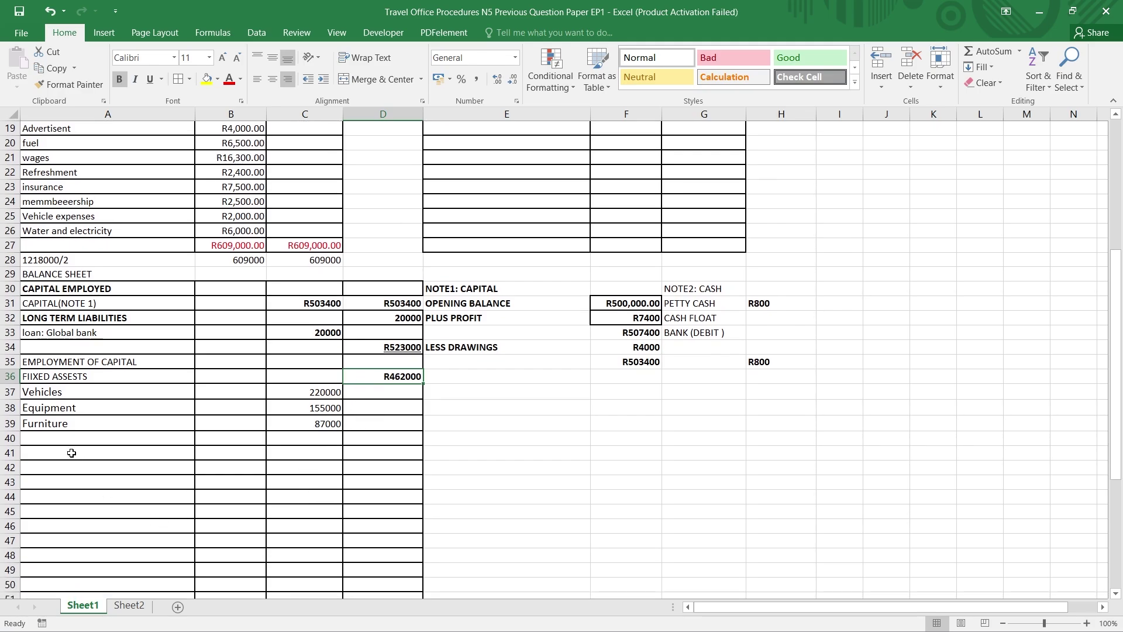
Type the NETWORWING CAPITAL label in A40 and CURRENTS ASSETS in A41.
click(65, 437)
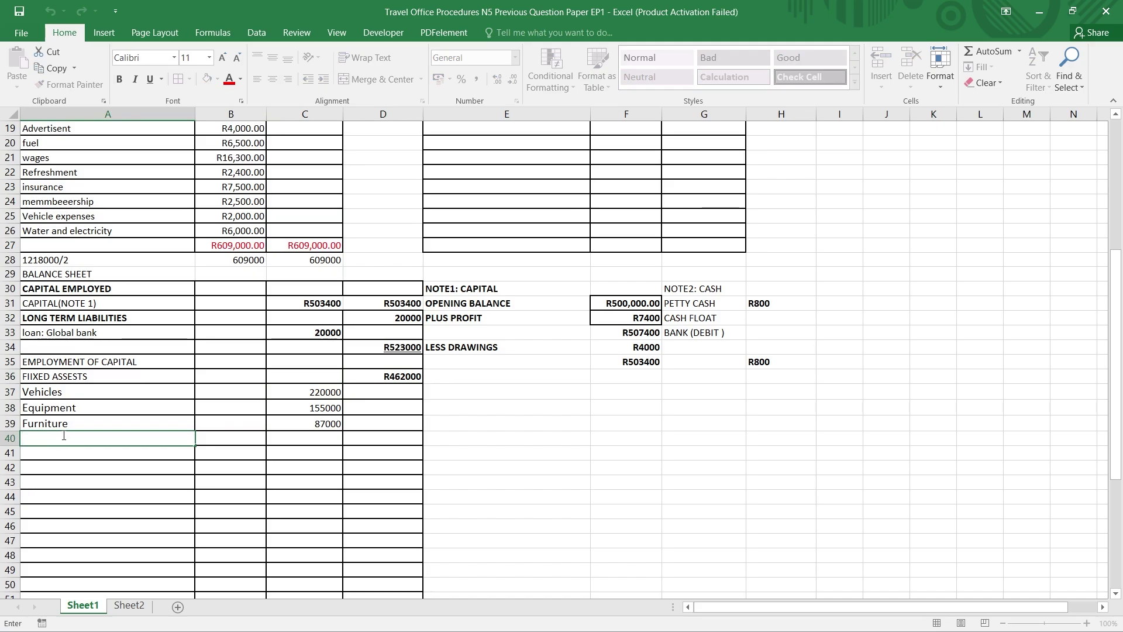
text(NETWORWING CA)
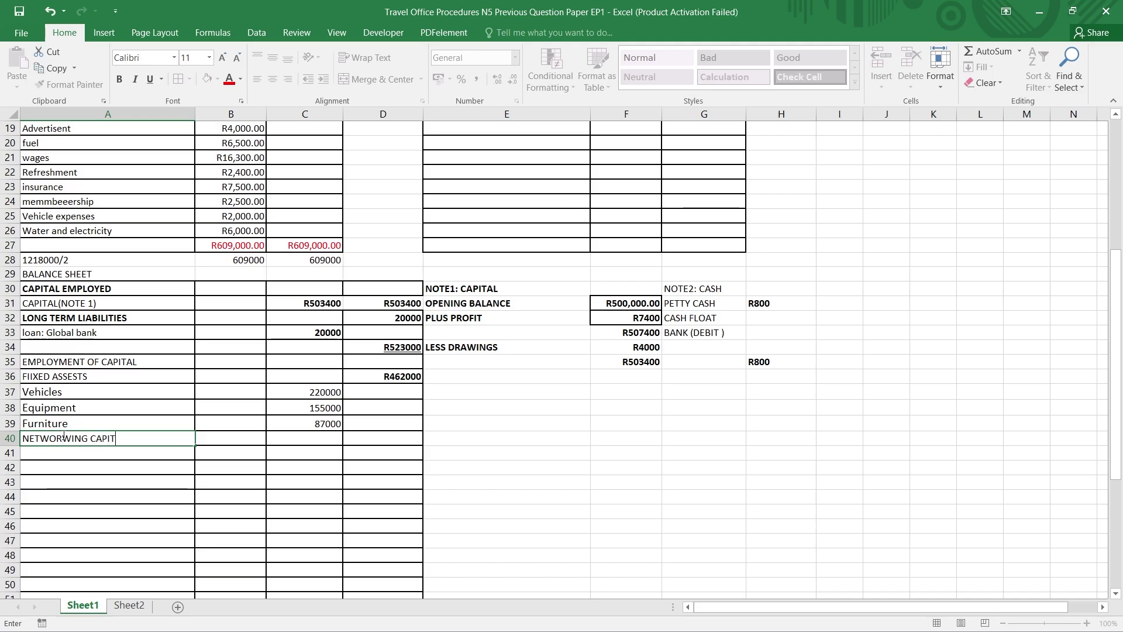
text(PIT)
text(L)
click(62, 453)
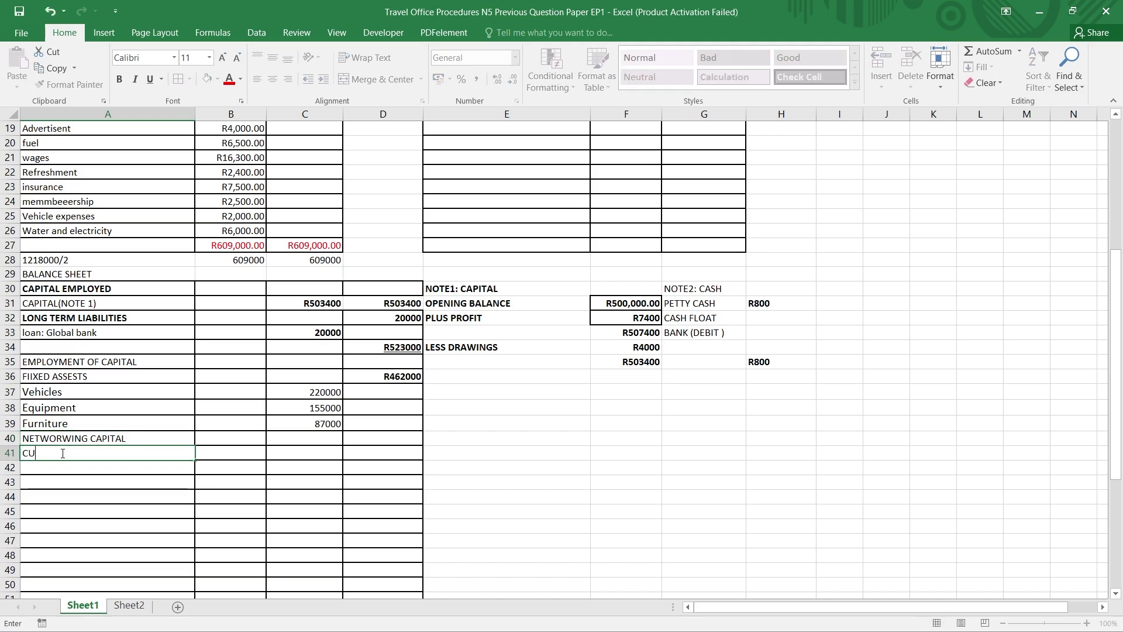
text(CURRENTS ASSETS)
key(Up)
key(Up)
key(Up)
key(Up)
Make the EMPLOYMENT OF CAPITAL and NETWORWING CAPITAL headings bold.
click(150, 366)
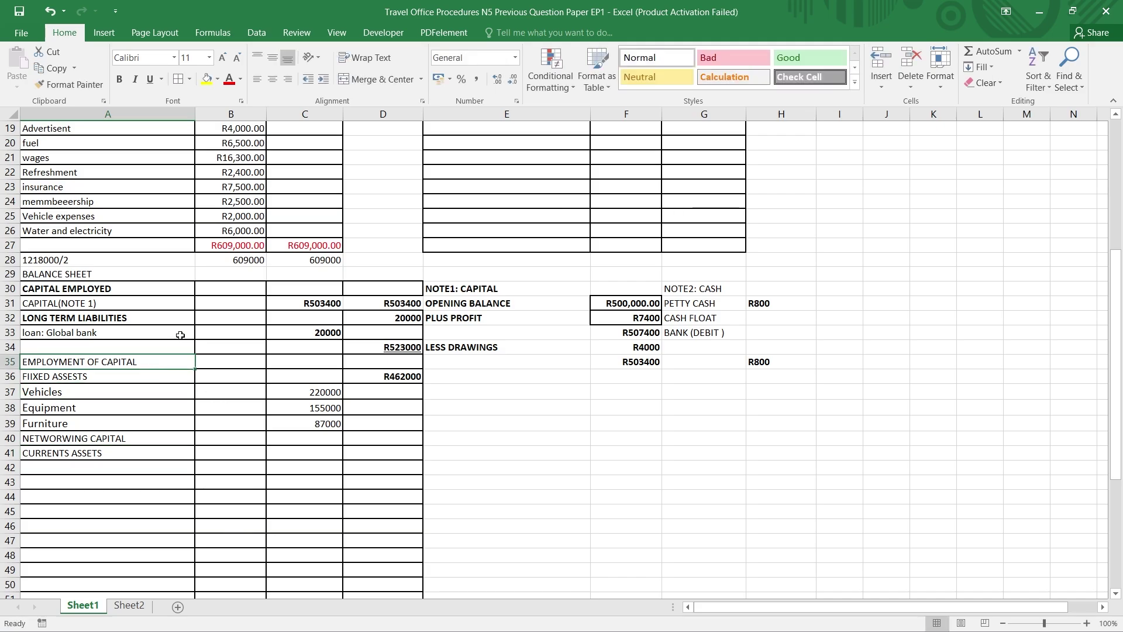
click(121, 81)
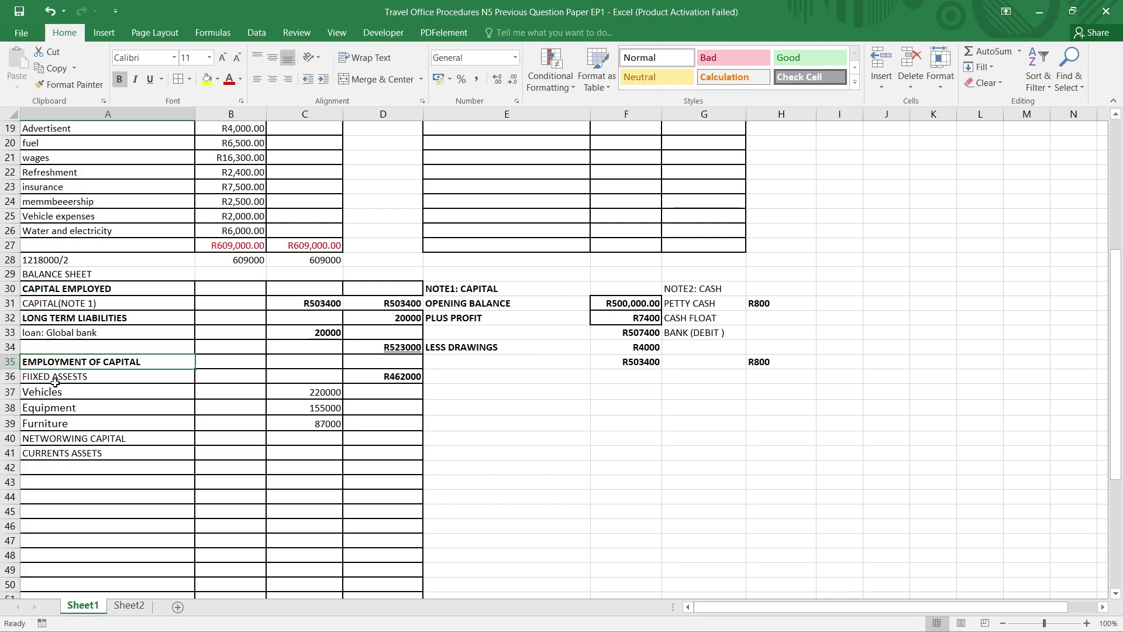
click(58, 379)
click(88, 438)
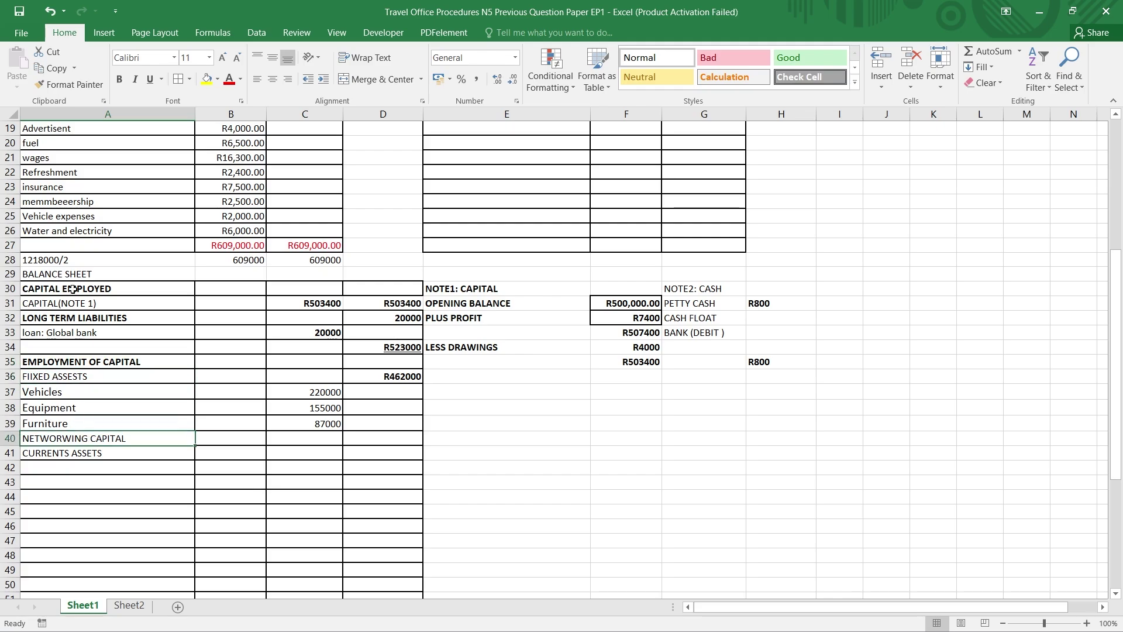
click(119, 79)
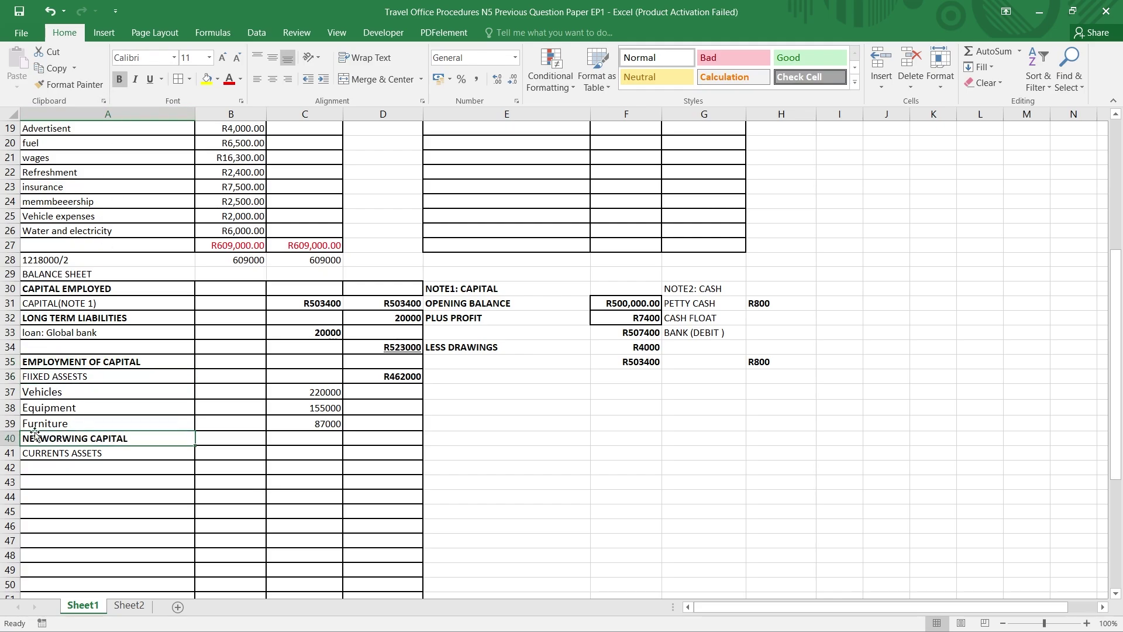
double_click(48, 468)
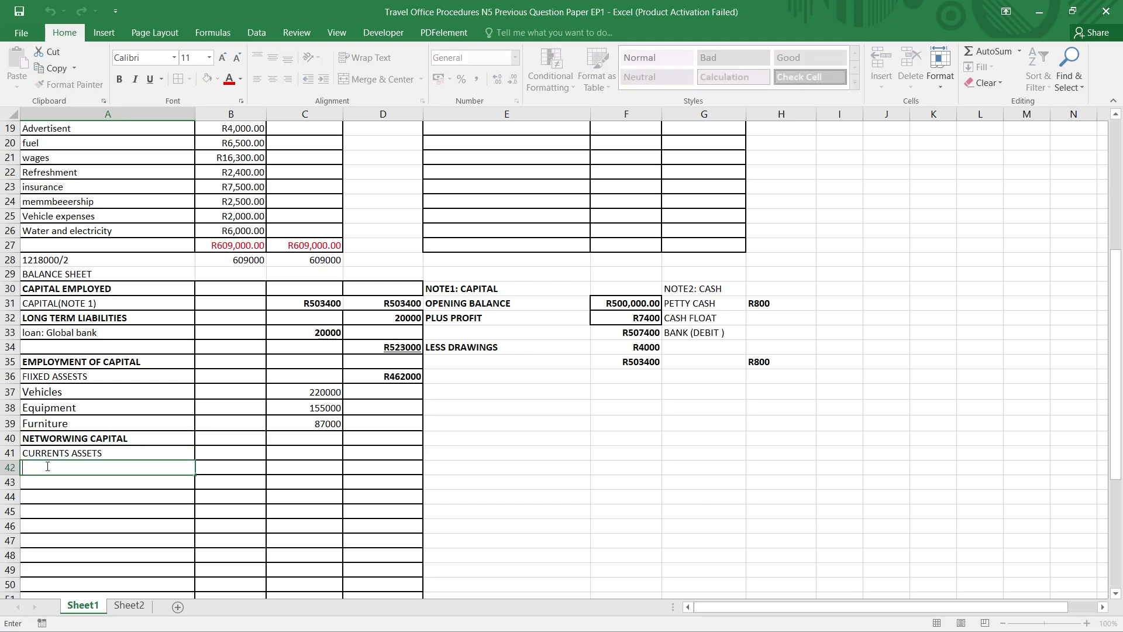
Type CASH (NOTES 2) in A42 and DEBTORS in A43, correcting the DEBTOTS typo.
text(CASH (NOTES 2))
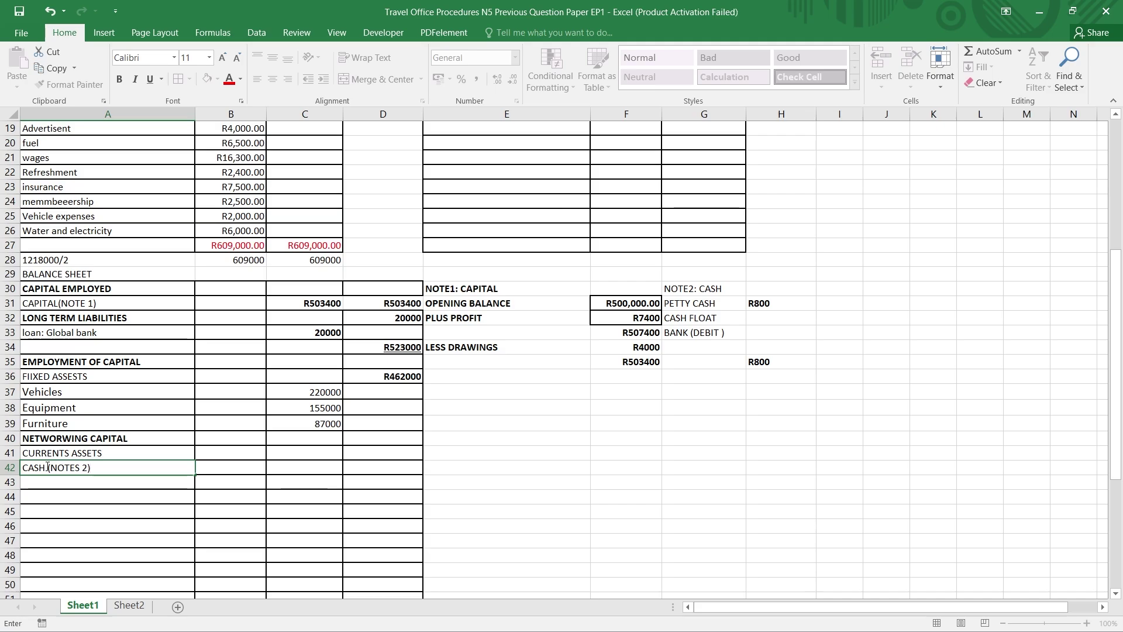
click(36, 482)
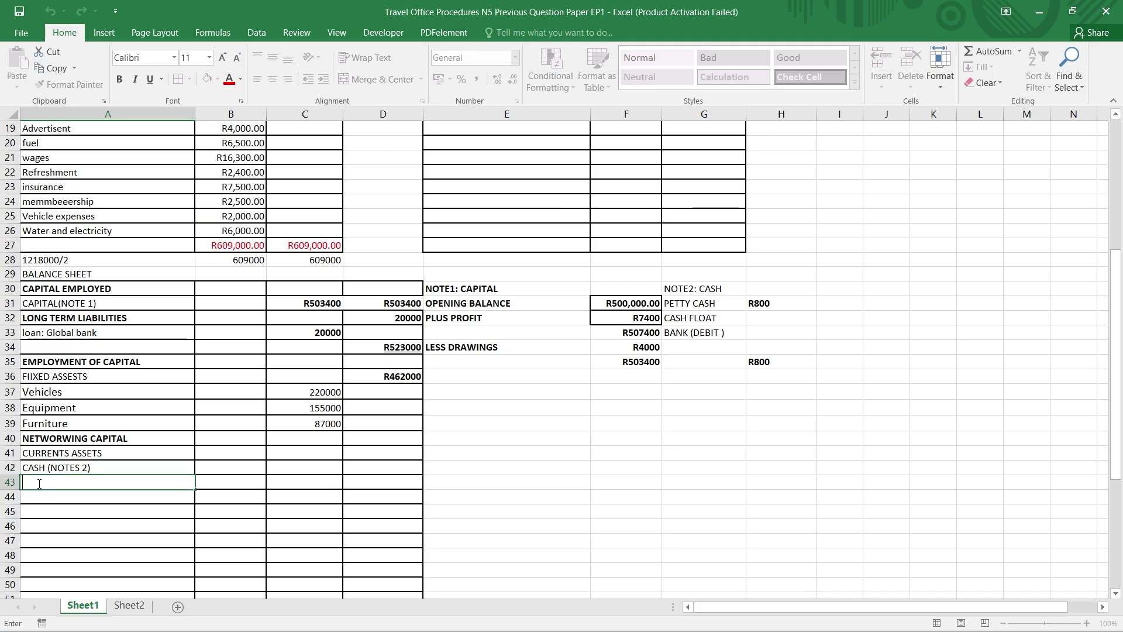
text(DE)
text(BTO)
text(T)
text(S)
key(BackSpace)
key(BackSpace)
text(RS)
click(763, 305)
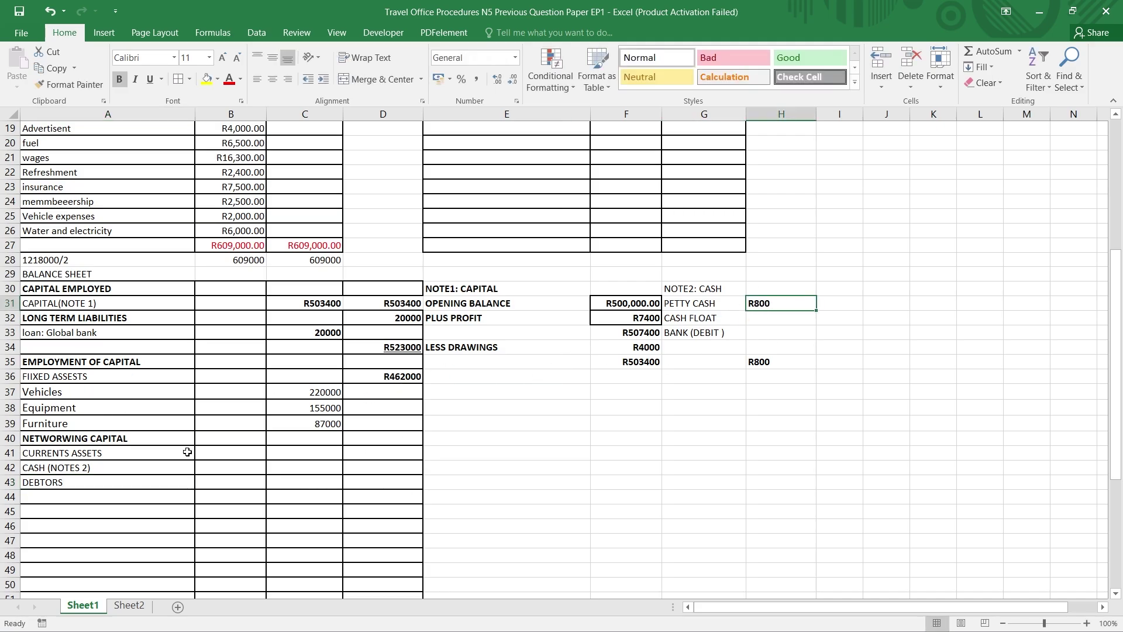
click(225, 454)
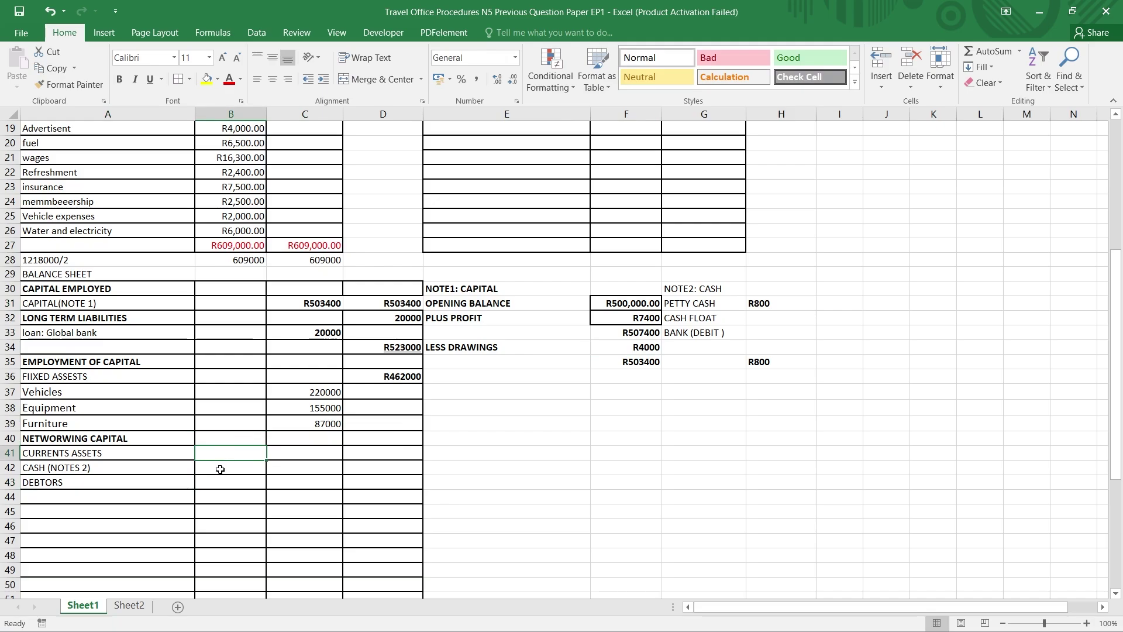
Enter 800 as the cash amount and prefix the vehicle, equipment and furniture amounts with R.
double_click(222, 469)
text(800)
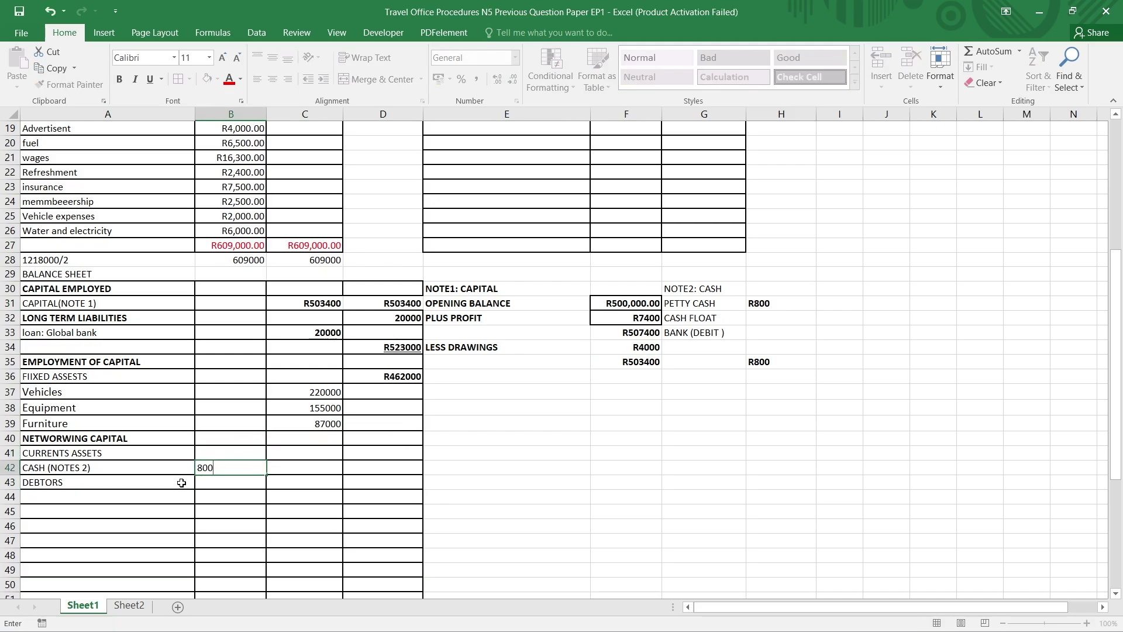
double_click(307, 393)
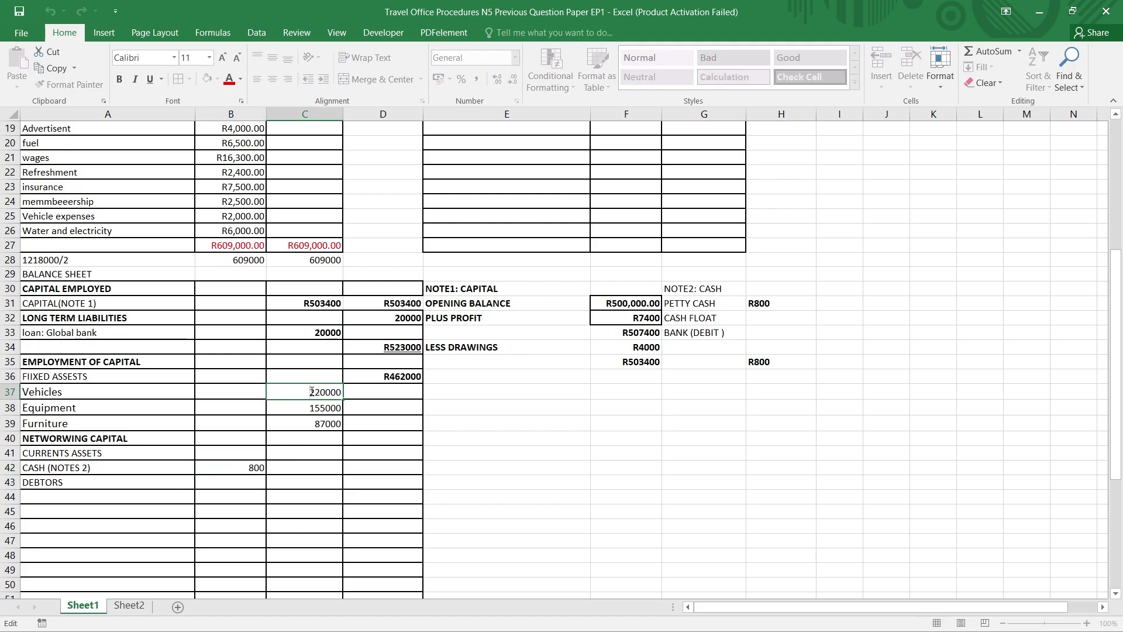
text(R)
click(309, 408)
text(R)
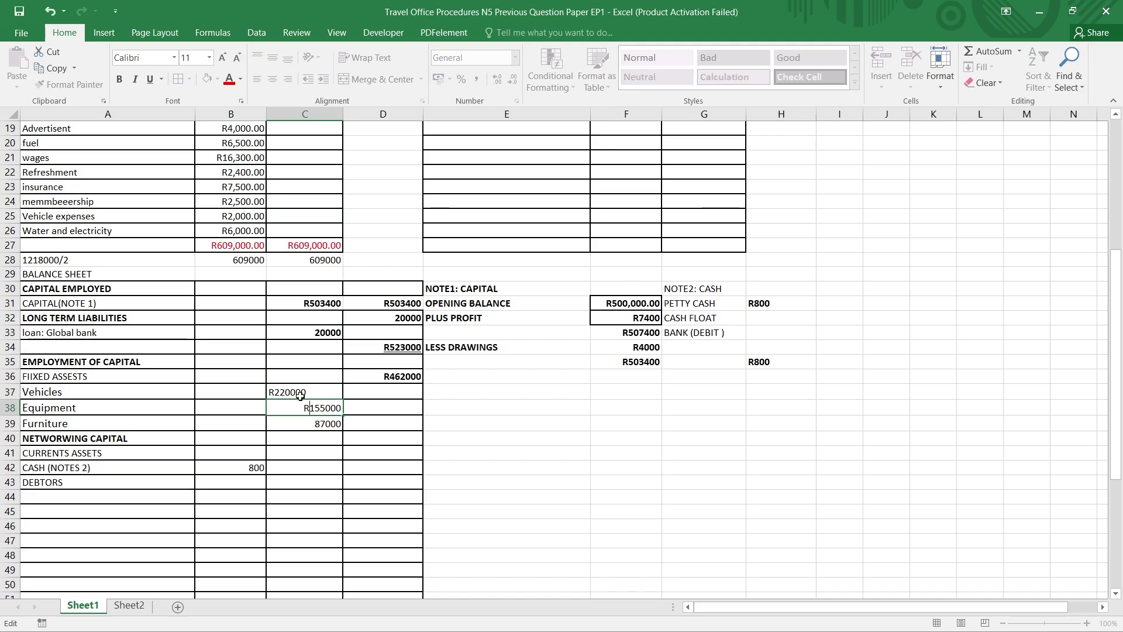
click(320, 422)
double_click(321, 422)
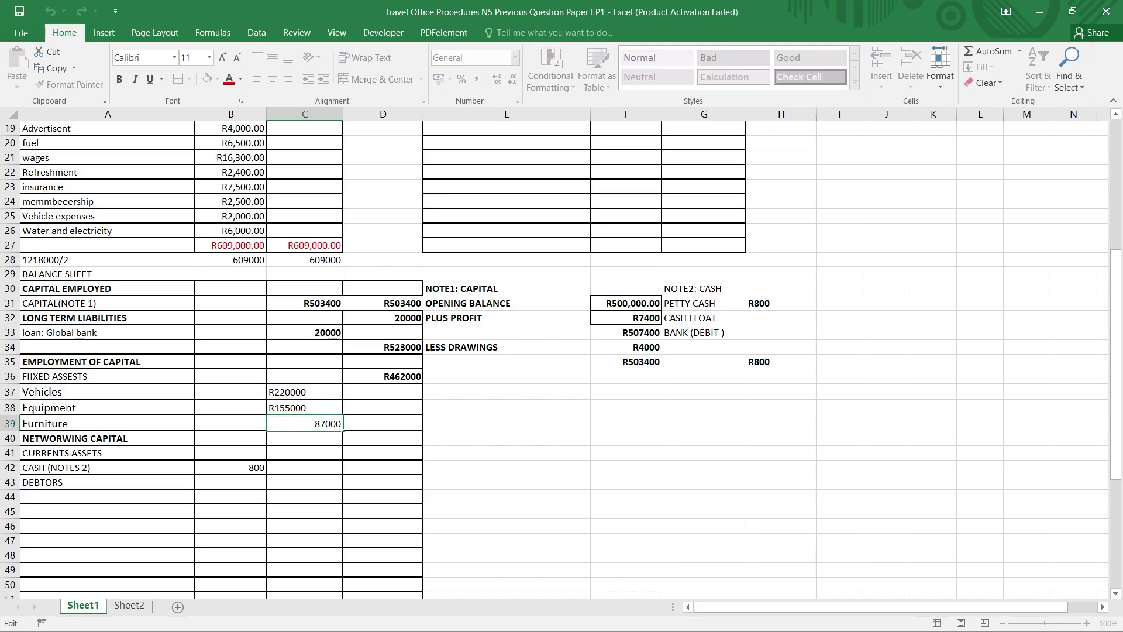
text(R)
key(Return)
key(Right)
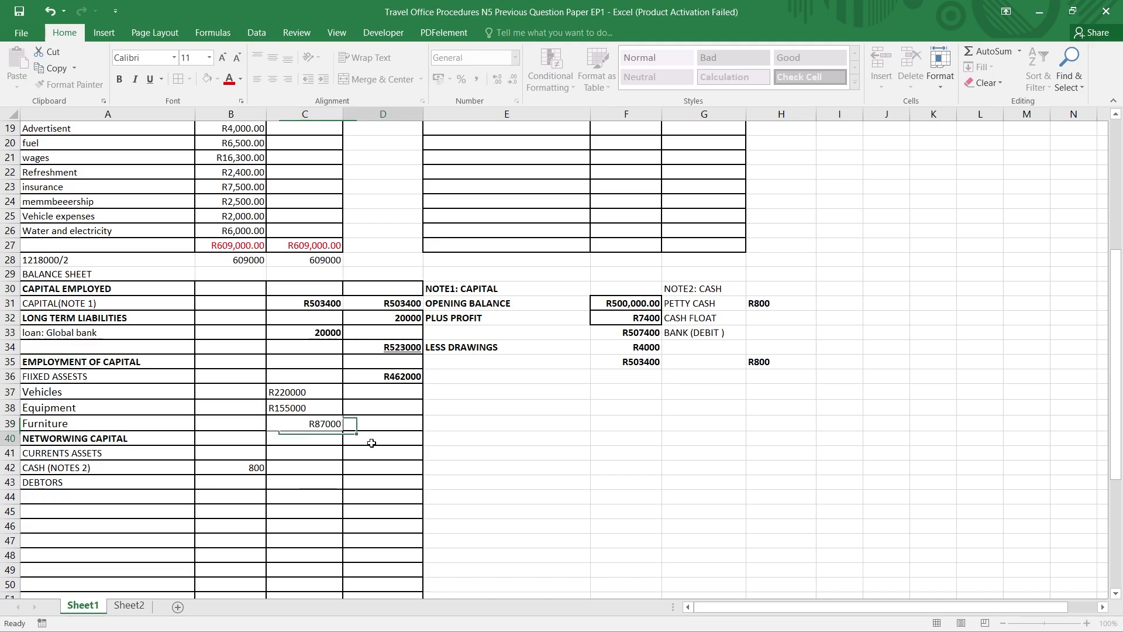
Change the loan and cash amounts to R20000 and R800, right-aligning R800.
click(322, 338)
double_click(319, 335)
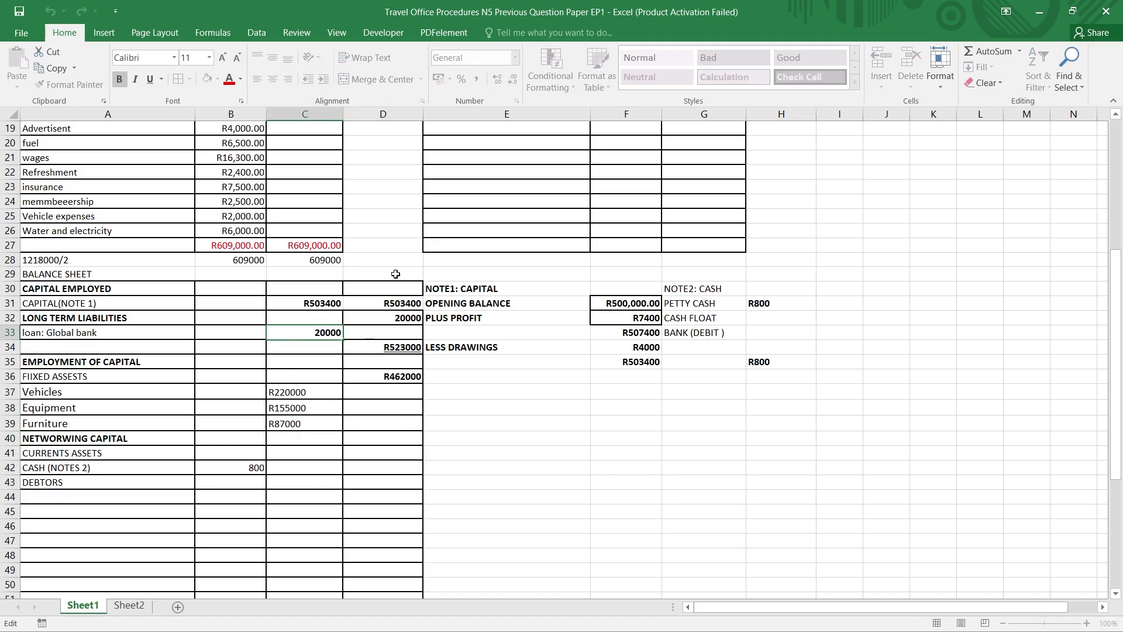
click(249, 468)
double_click(247, 468)
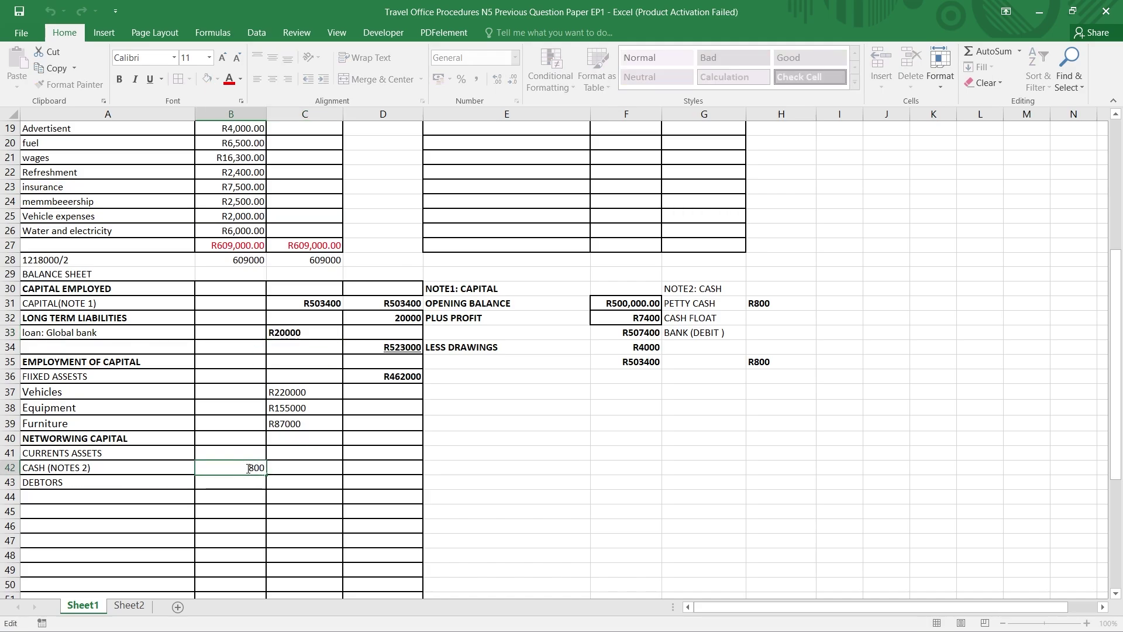
text(R)
click(372, 472)
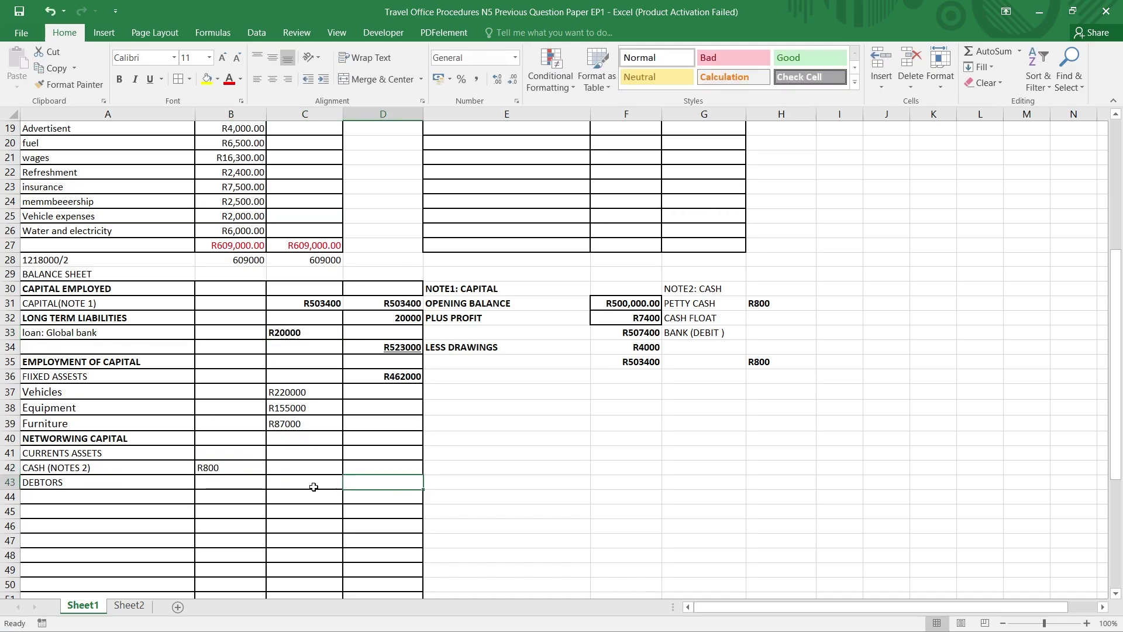
click(217, 467)
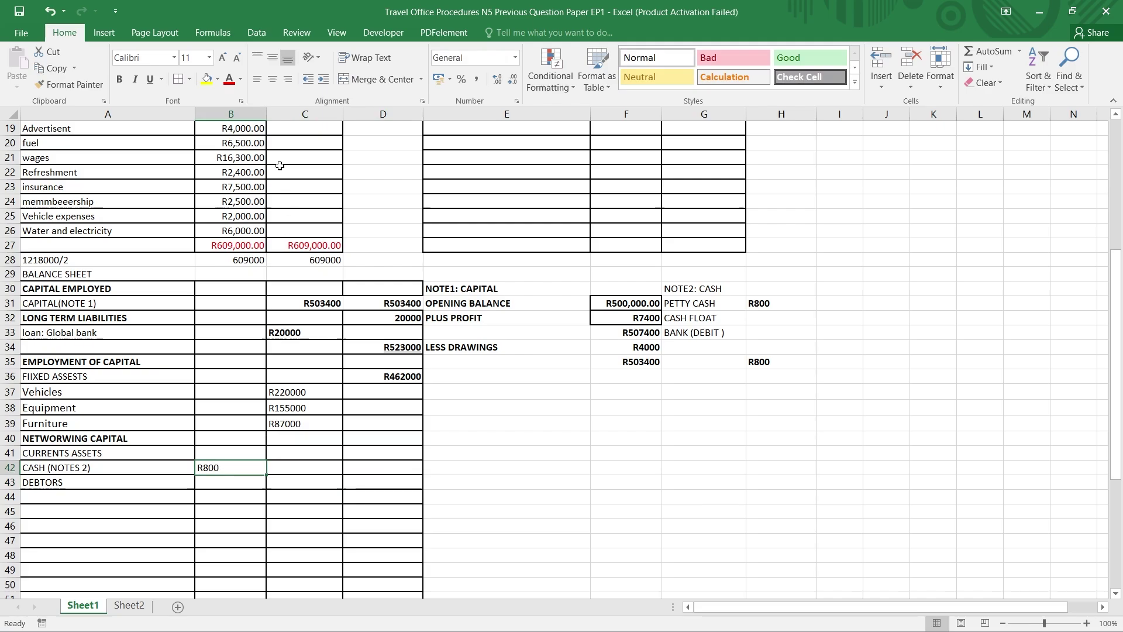
click(288, 80)
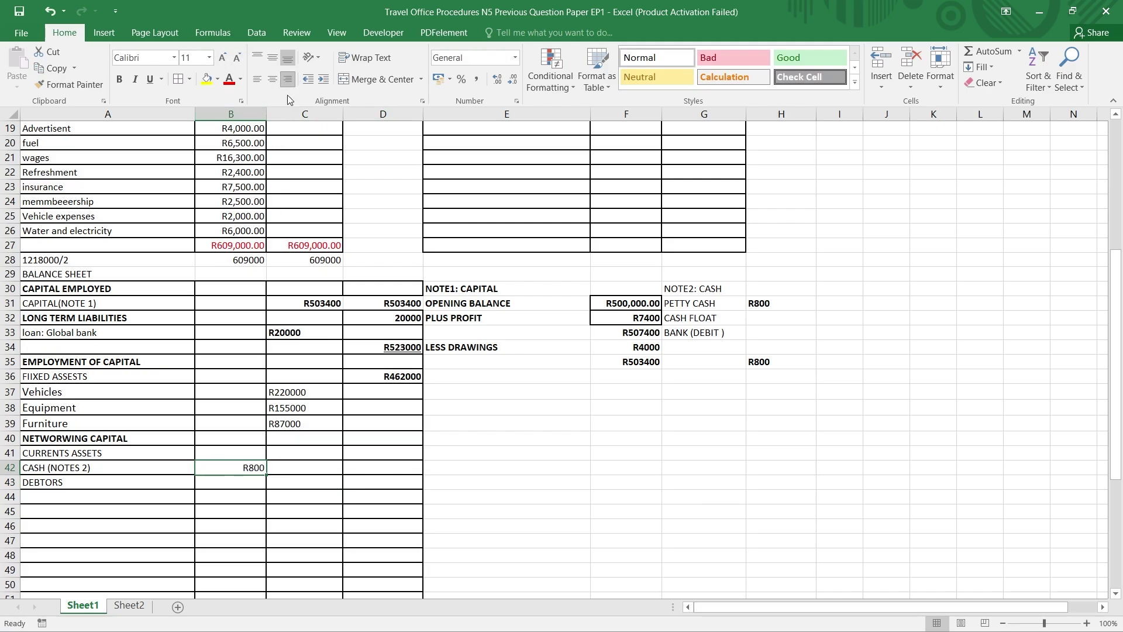
Enter 15000 as the debtors amount in B43.
click(247, 483)
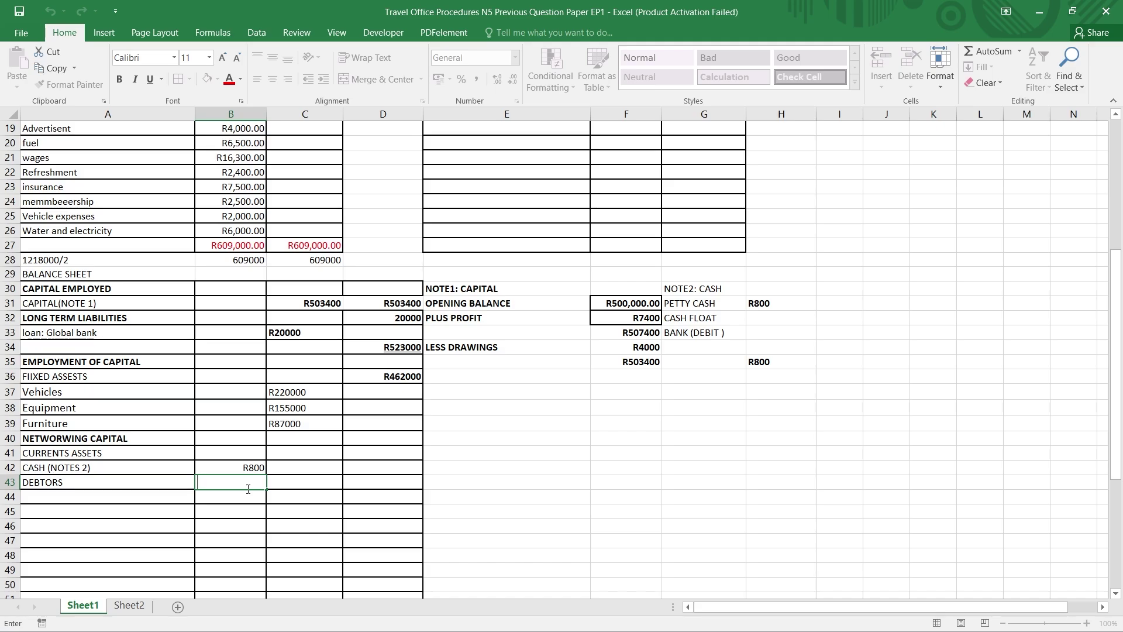
text(15000)
click(298, 553)
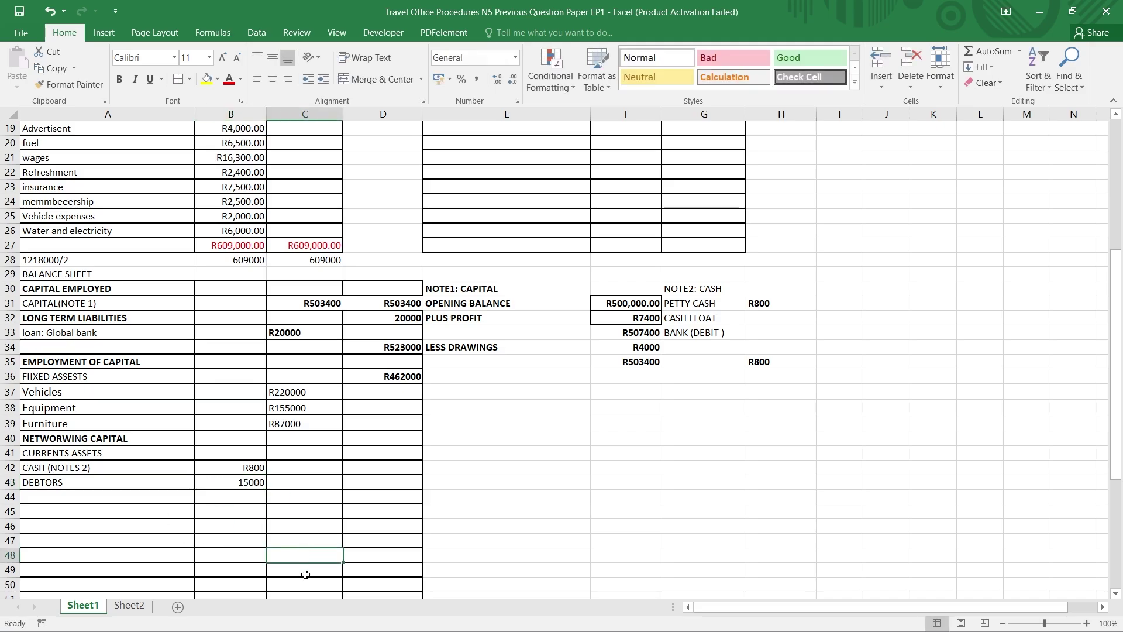
click(315, 449)
key(BackSpace)
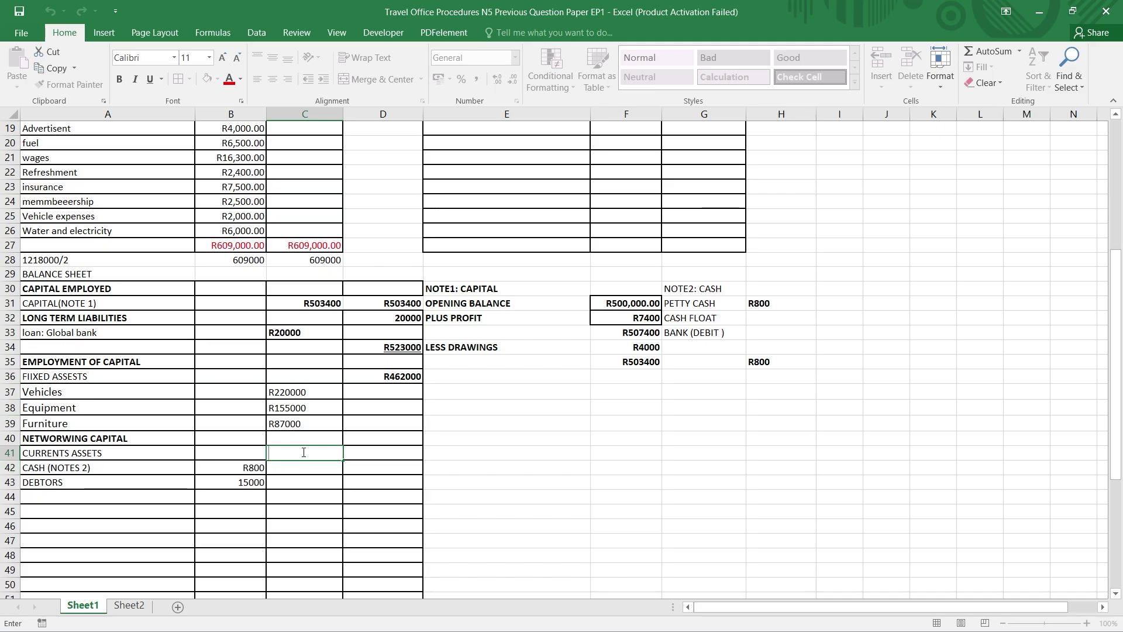
Complete the R15800 current assets total and add a bold LESS CURRENT LIABILITIES heading in A44.
text(5)
text(R)
scroll(143, 495, down, 2)
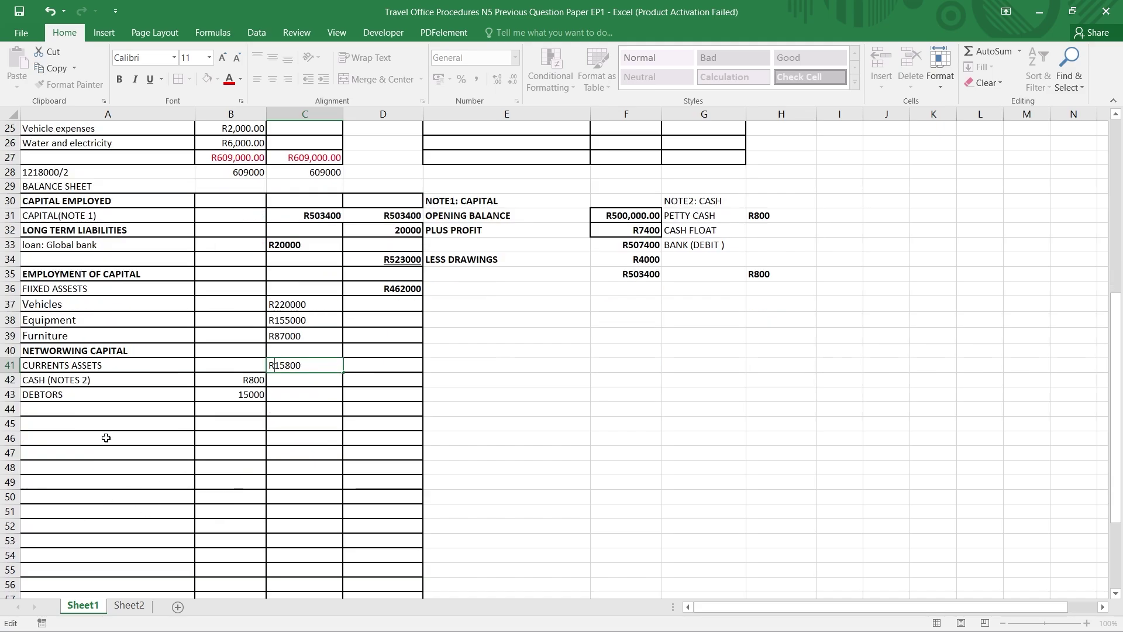
click(74, 423)
click(73, 410)
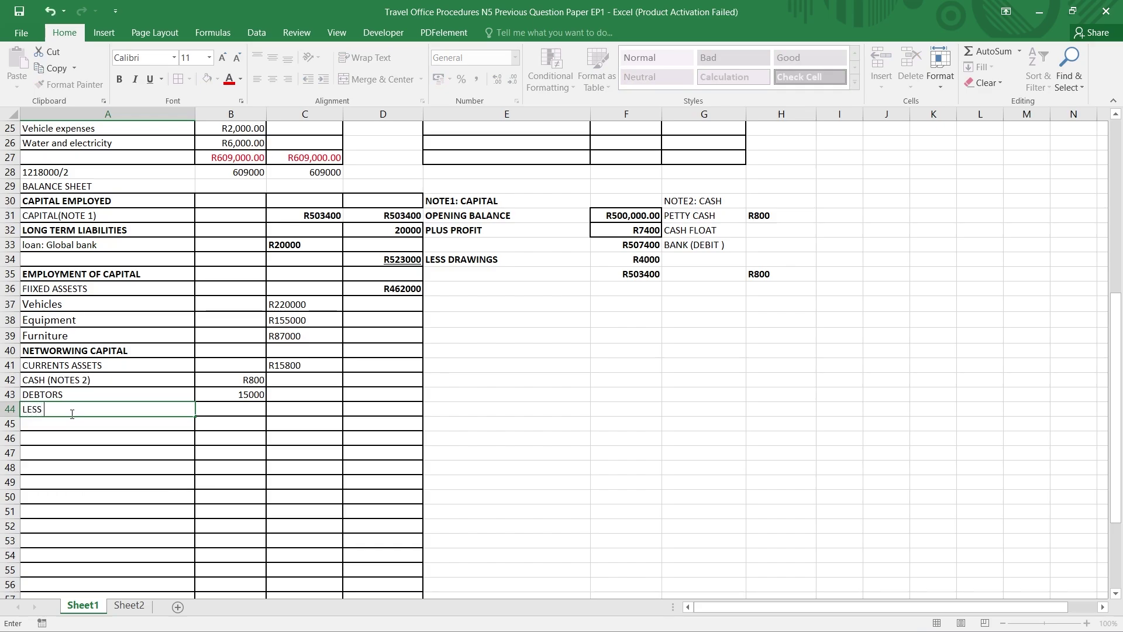
text(CURRENT LIABILITIES)
click(146, 422)
click(132, 410)
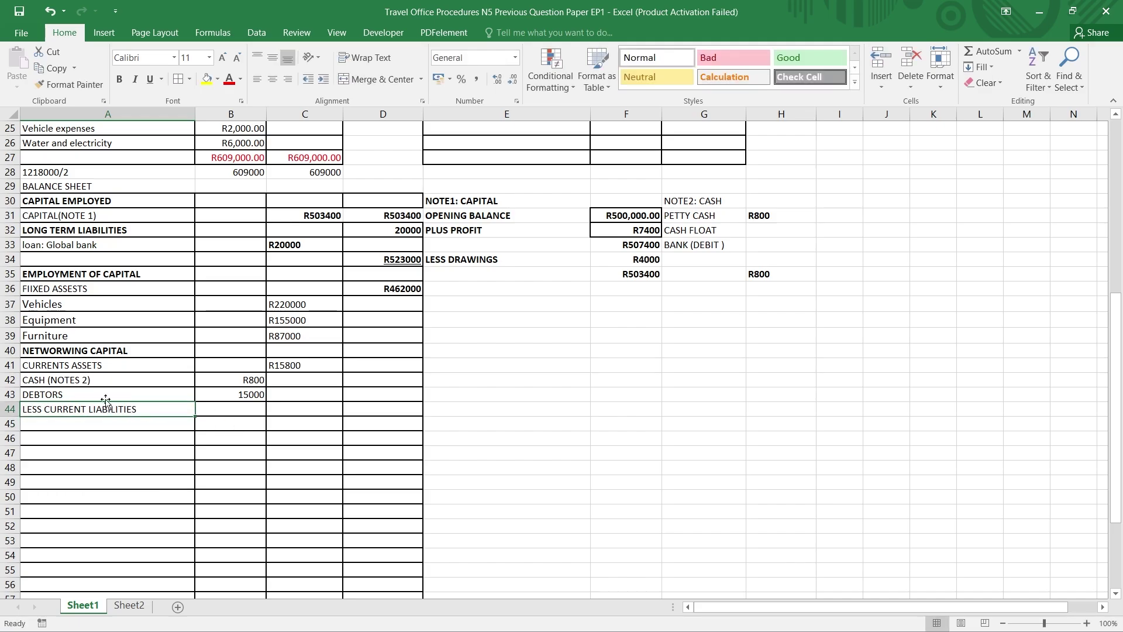
click(119, 79)
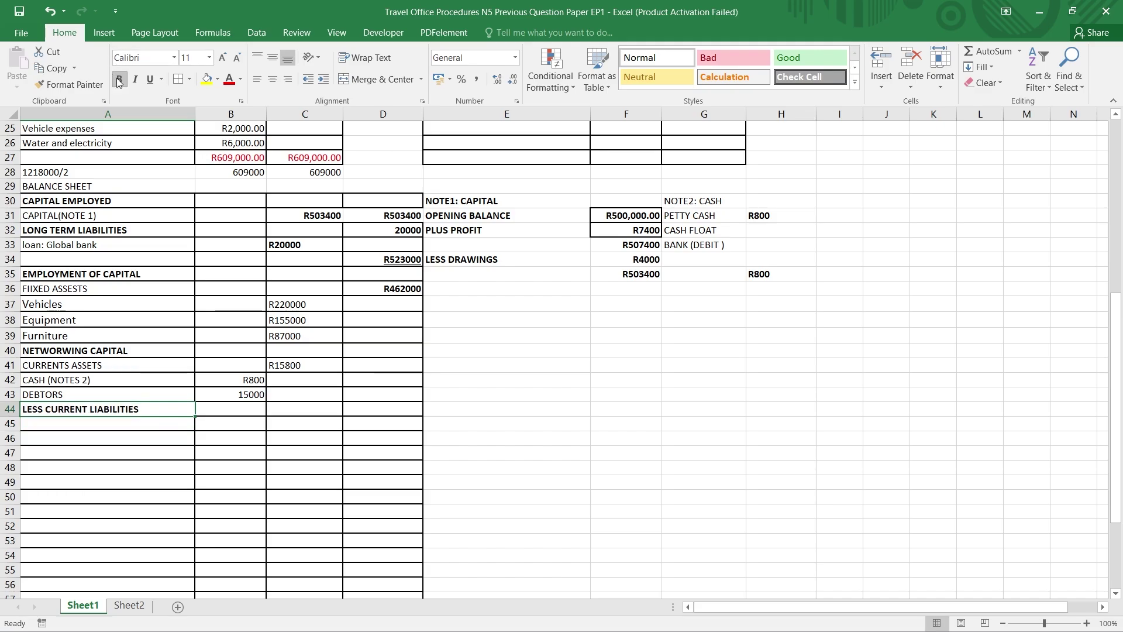
List CREDITORS in A45 beneath the current liabilities heading.
click(86, 430)
text(CR)
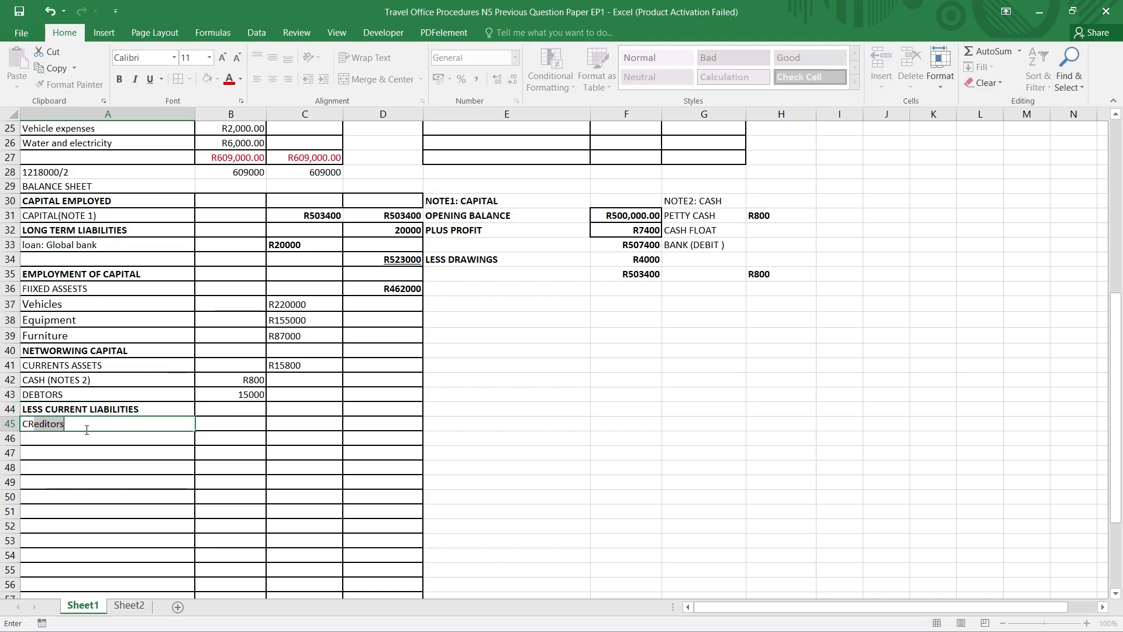
text(EDIOTS)
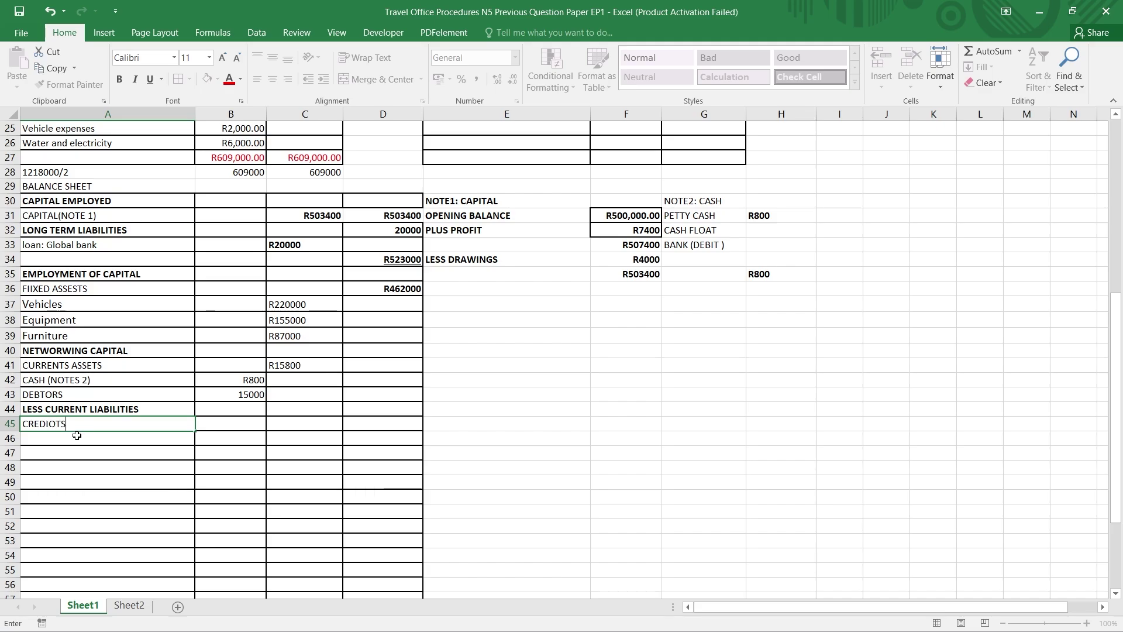
key(BackSpace)
key(BackSpace)
key(BackSpace)
text(TORS)
click(100, 435)
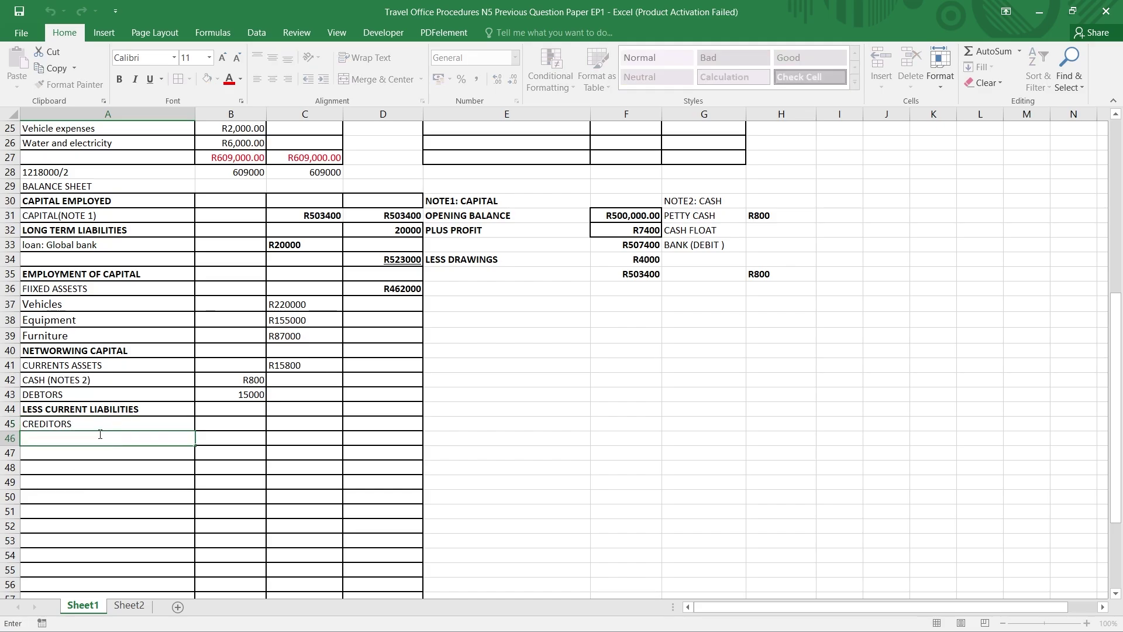
scroll(100, 434, down, 1)
scroll(100, 434, up, 6)
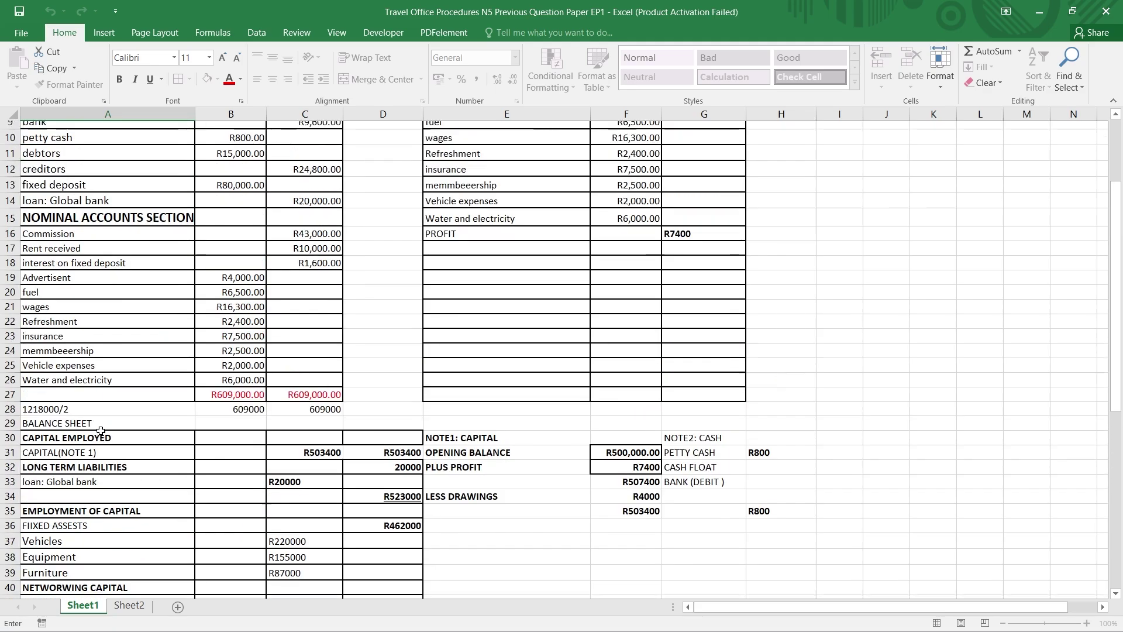
scroll(101, 432, up, 3)
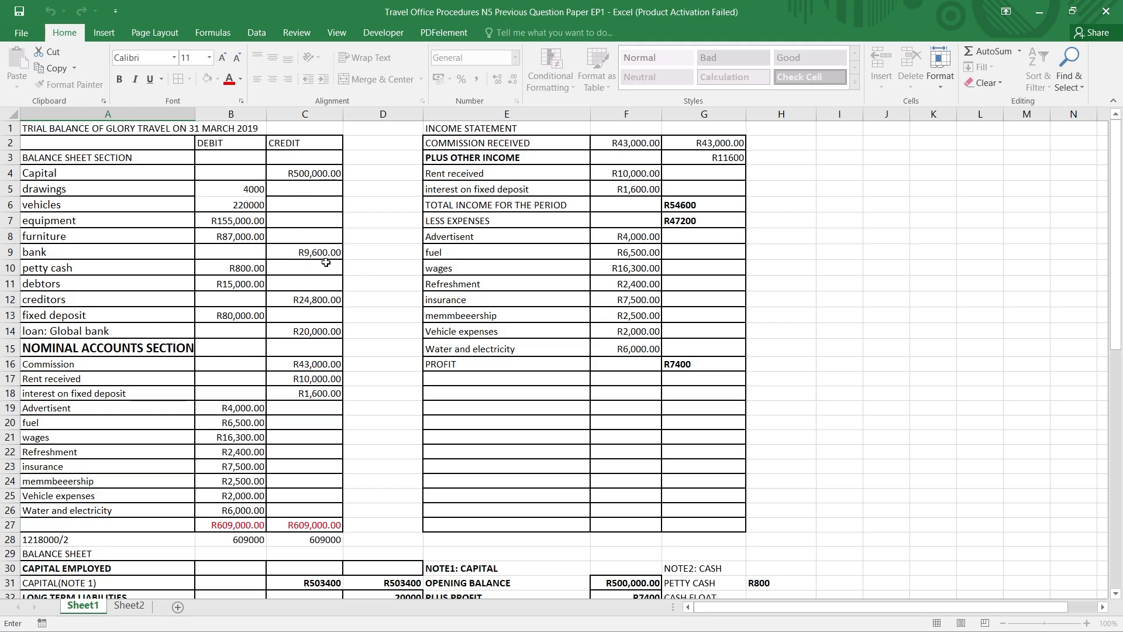
scroll(337, 266, down, 6)
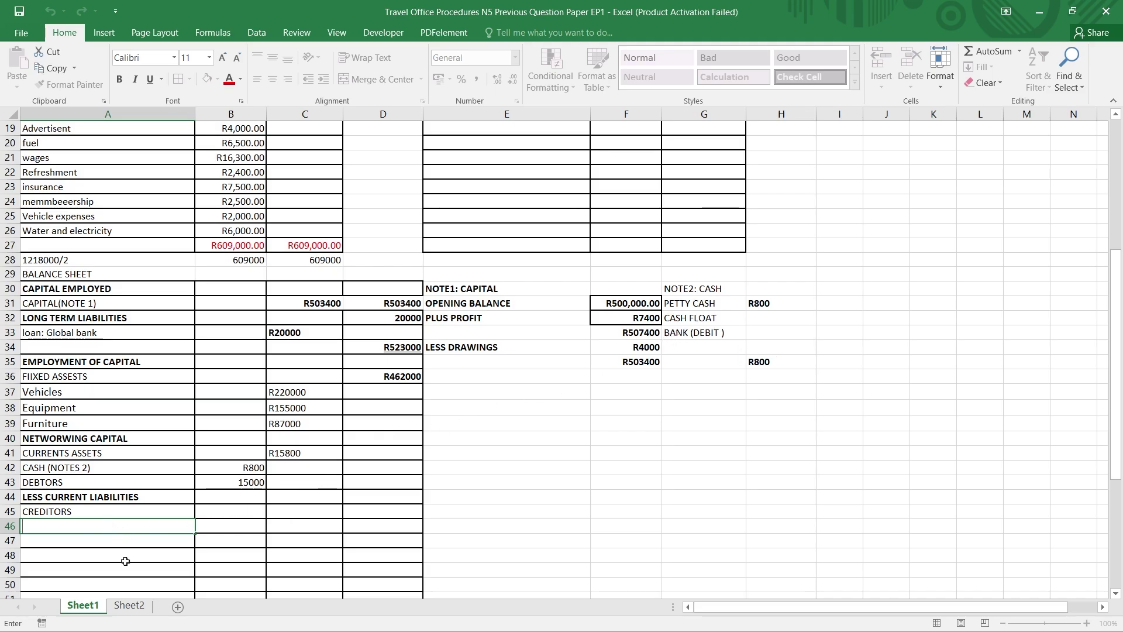
Add BANK in A46 with amounts 24800 for creditors and 9600 for bank.
text(BANk)
click(243, 510)
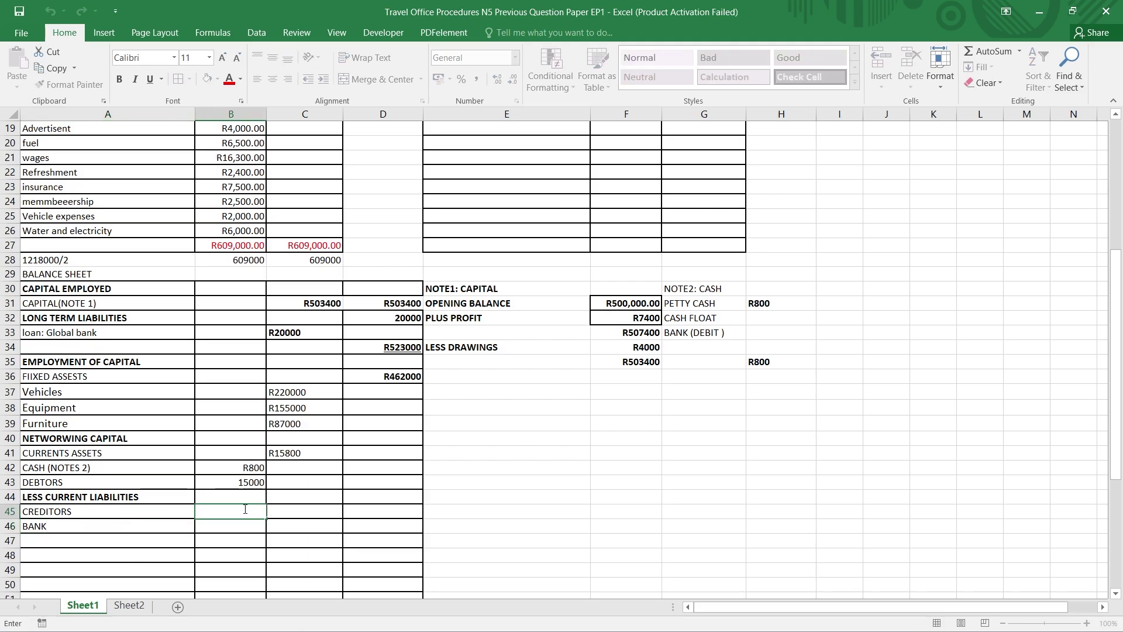
text(24800)
double_click(247, 526)
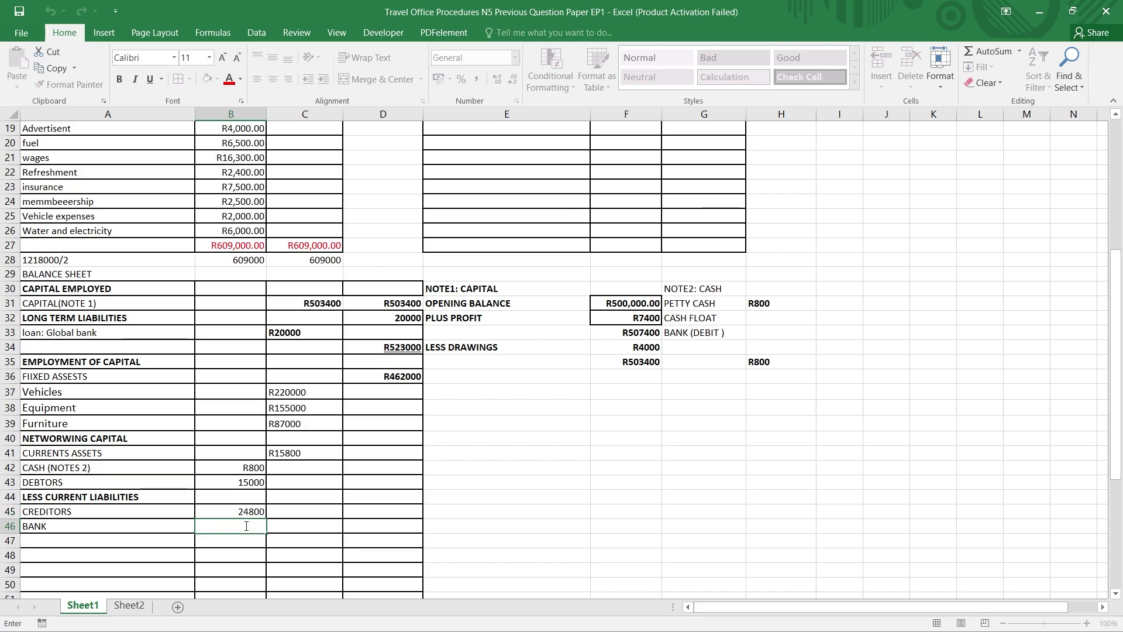
text(9600)
click(316, 526)
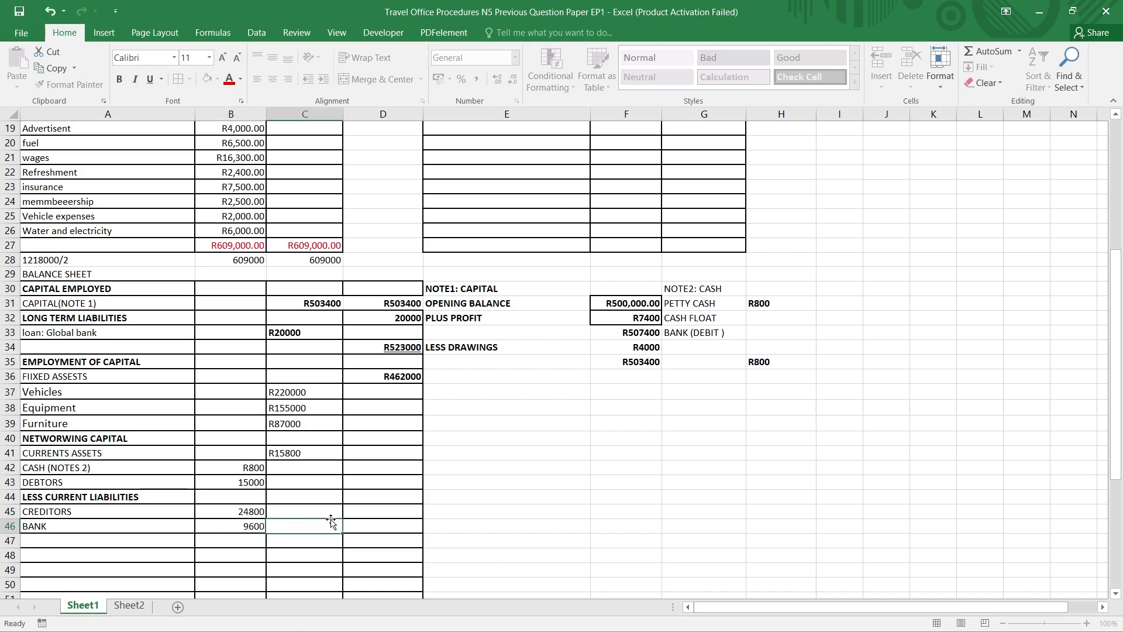
Prefix the creditors and bank amounts with R, giving R24800 and R9600.
click(235, 483)
double_click(236, 483)
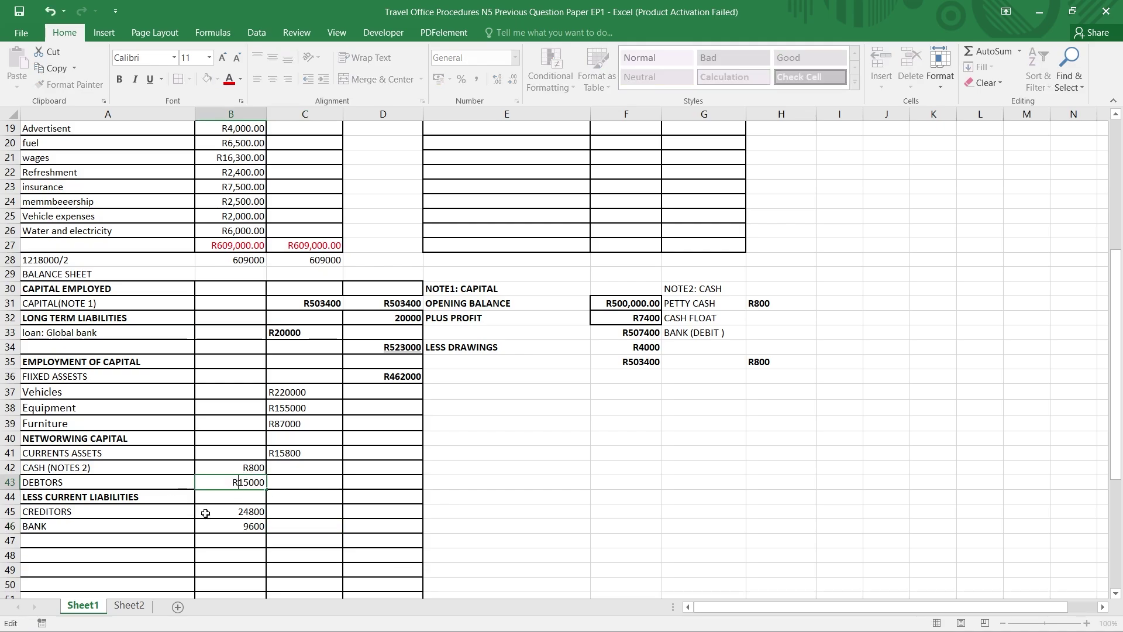
double_click(236, 511)
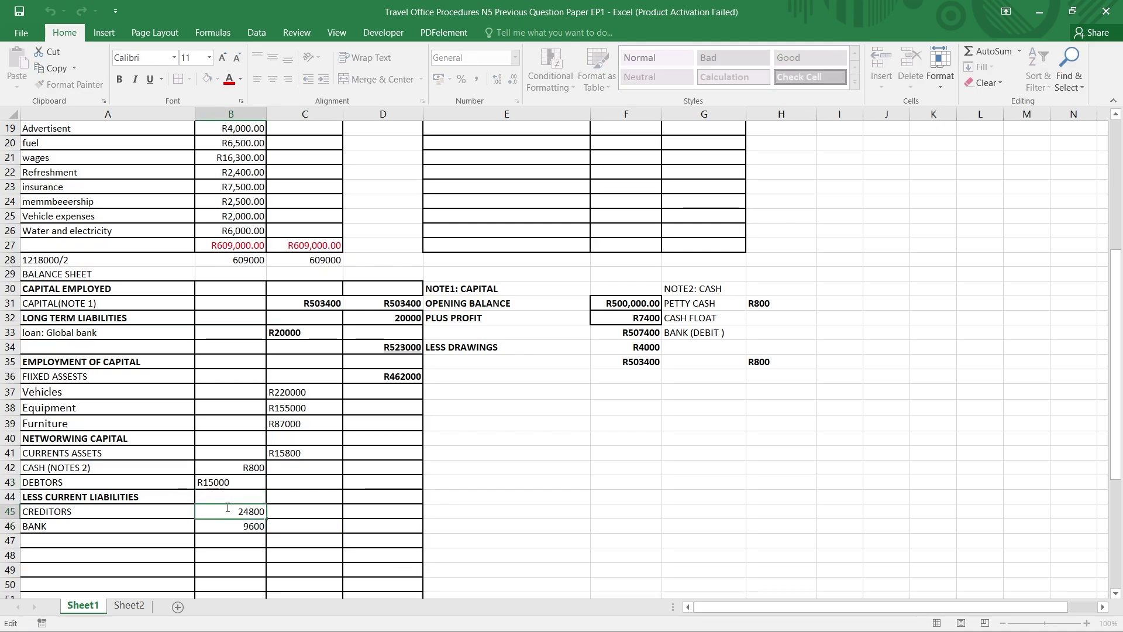
text(R)
double_click(239, 527)
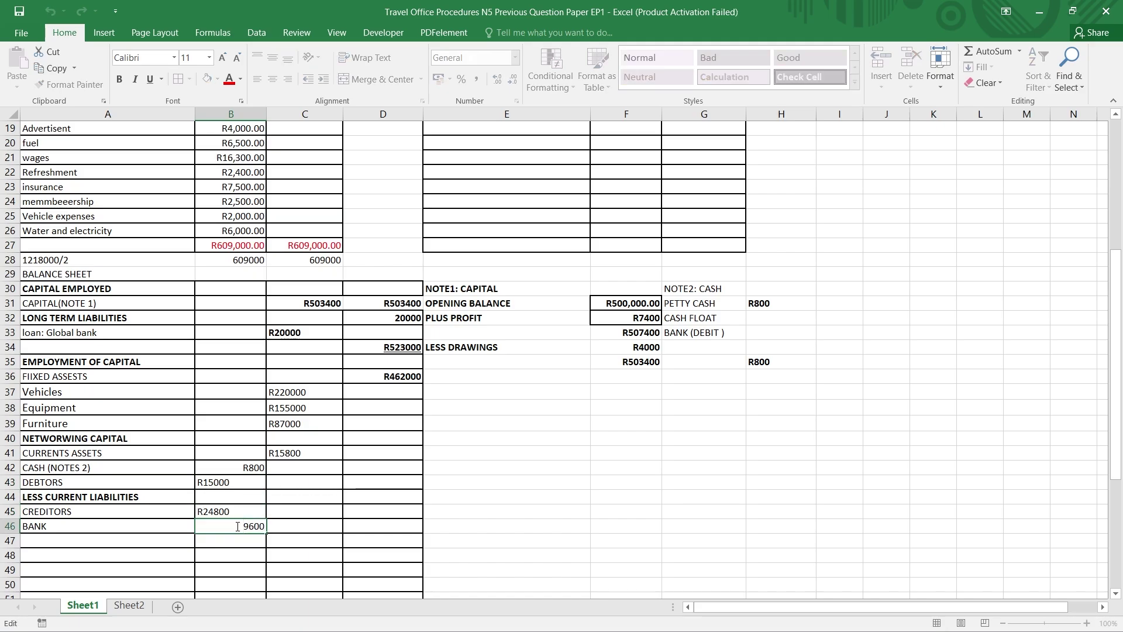
text(R)
click(271, 497)
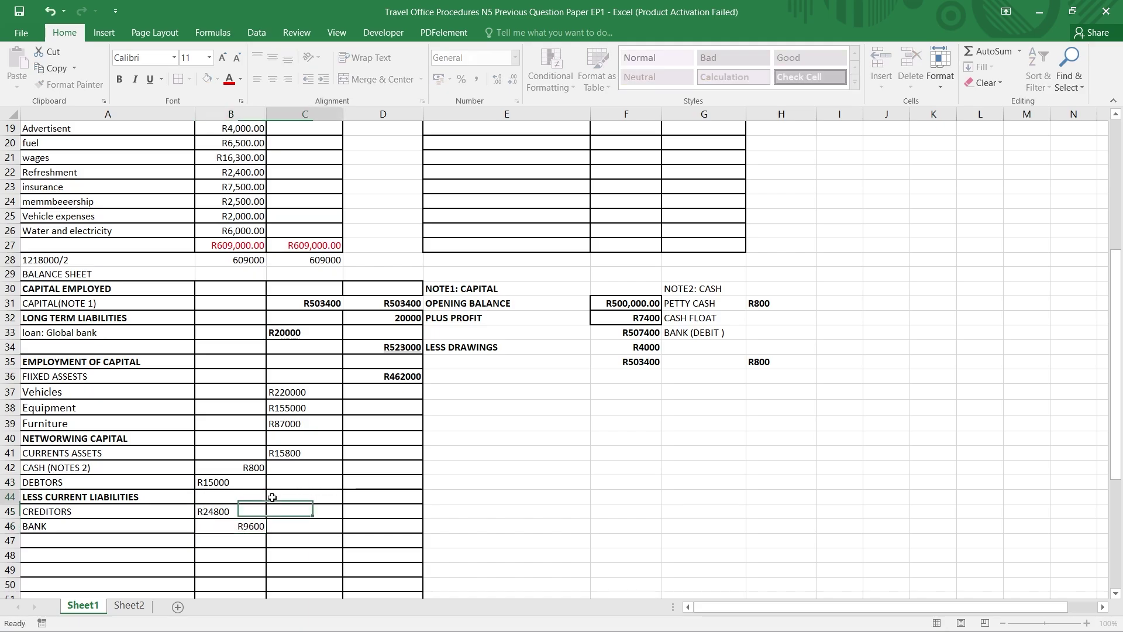
Right-align the amounts in B42:B46 and enter the 34400 current liabilities total in C44.
click(211, 477)
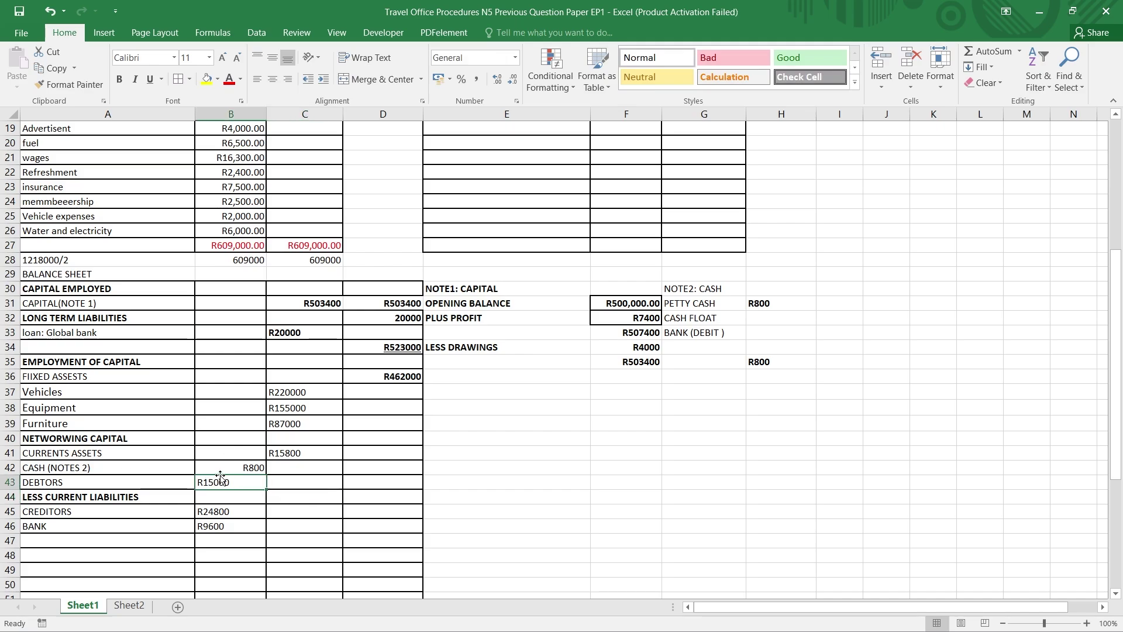
drag(208, 468, 222, 527)
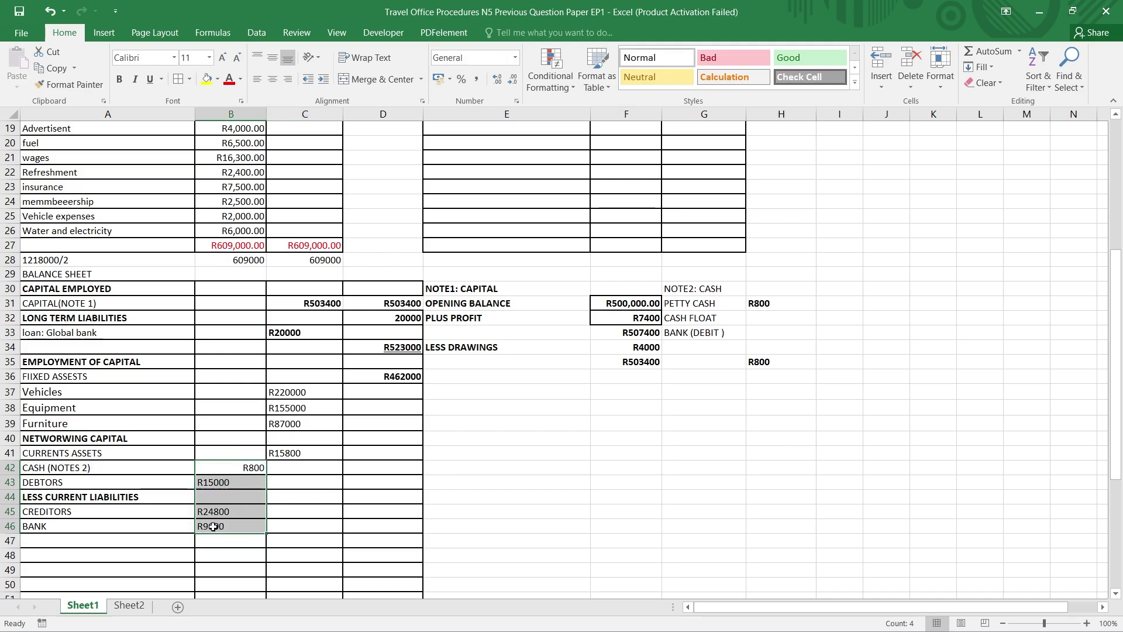
click(290, 81)
click(289, 82)
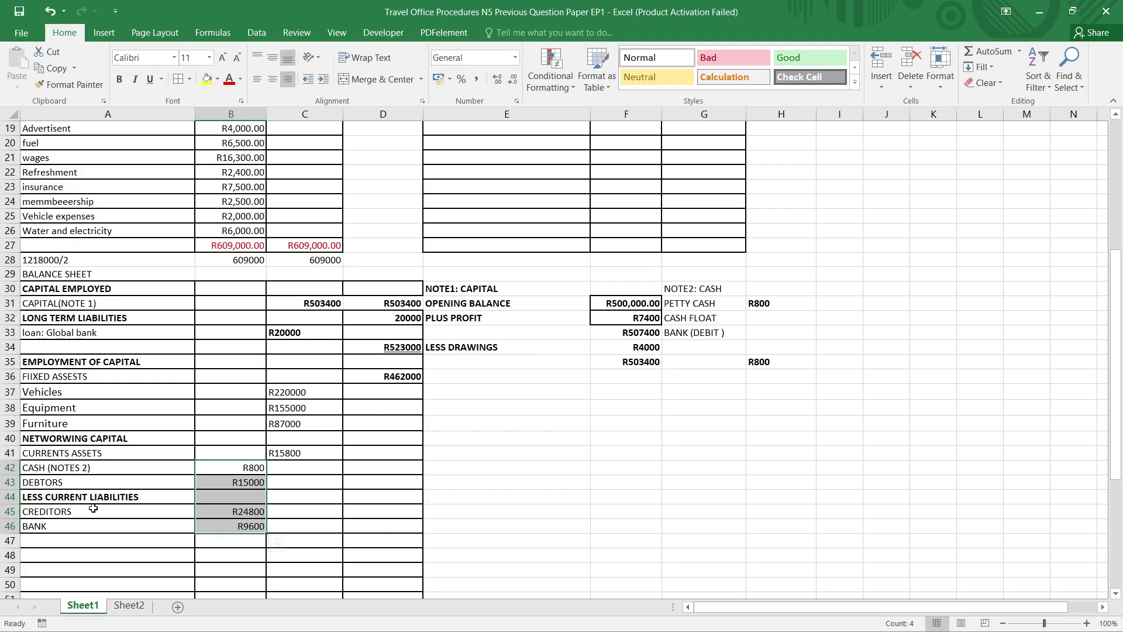
double_click(318, 500)
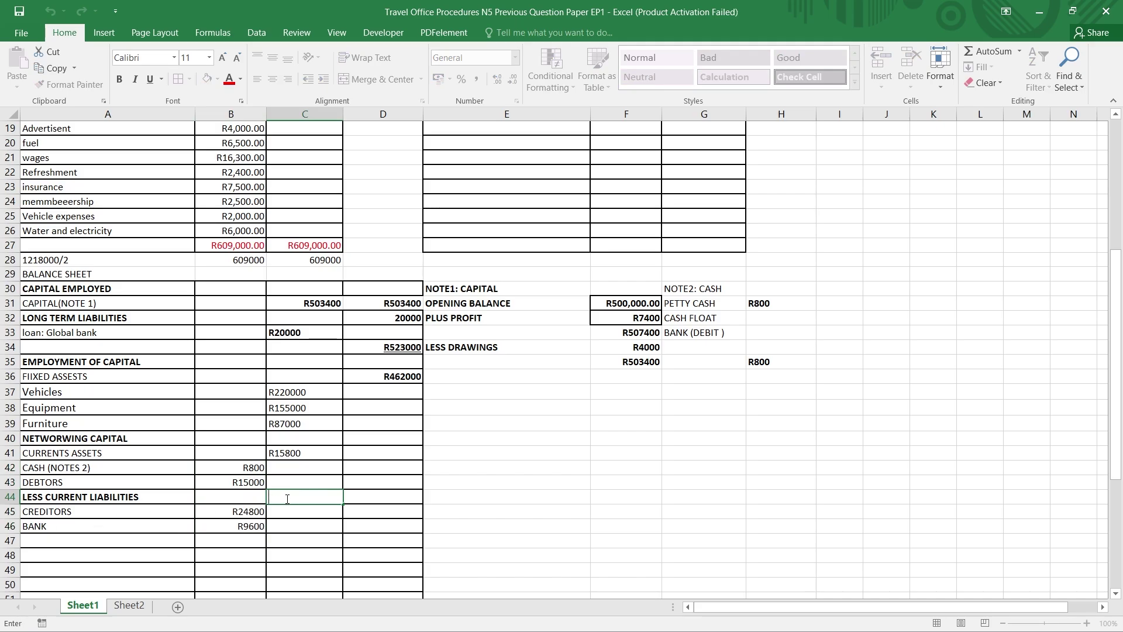
text(34400)
Make the liabilities total R34400 and bold the CURRENTS ASSETS label.
click(269, 497)
text(R)
click(48, 454)
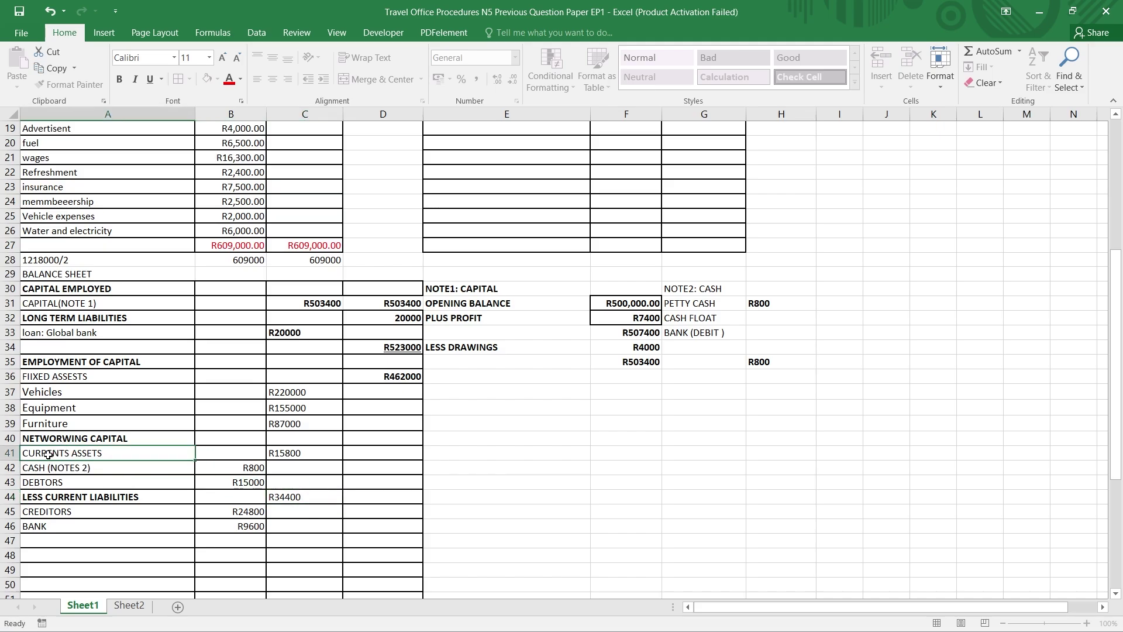
click(118, 79)
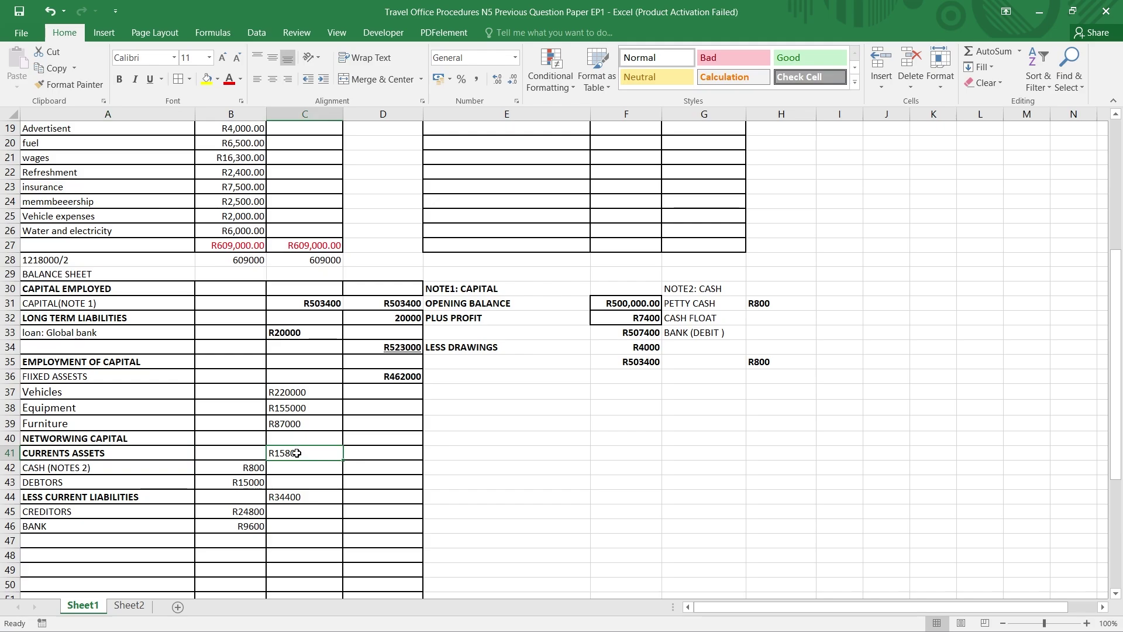
Compare R15800 and R34400, then enter the -18600 working capital figure in D40.
click(303, 499)
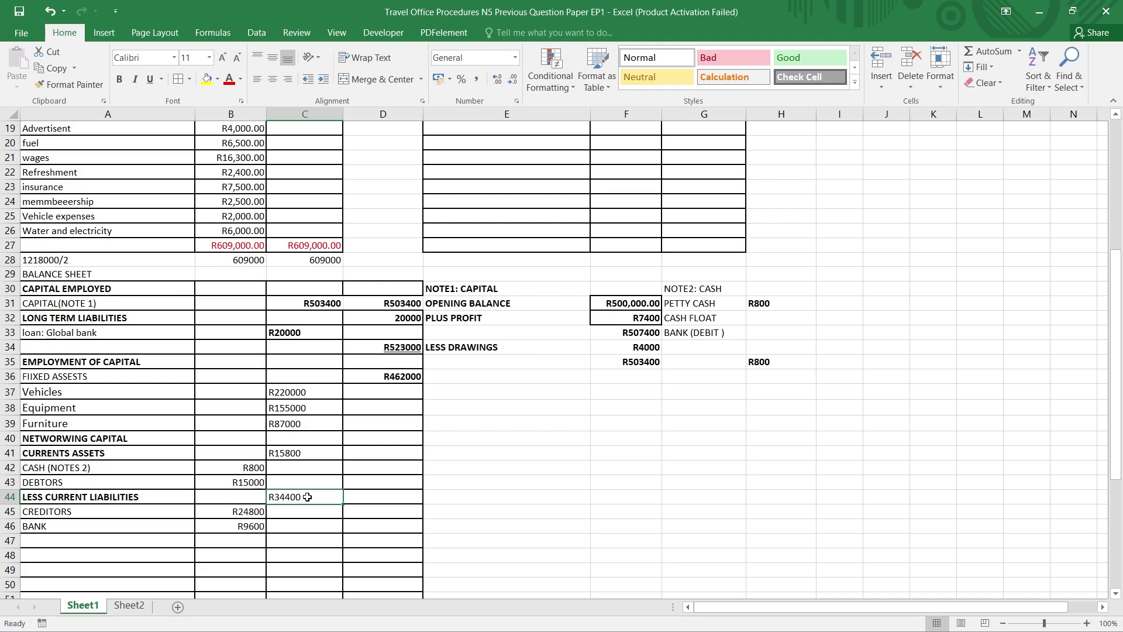
click(301, 452)
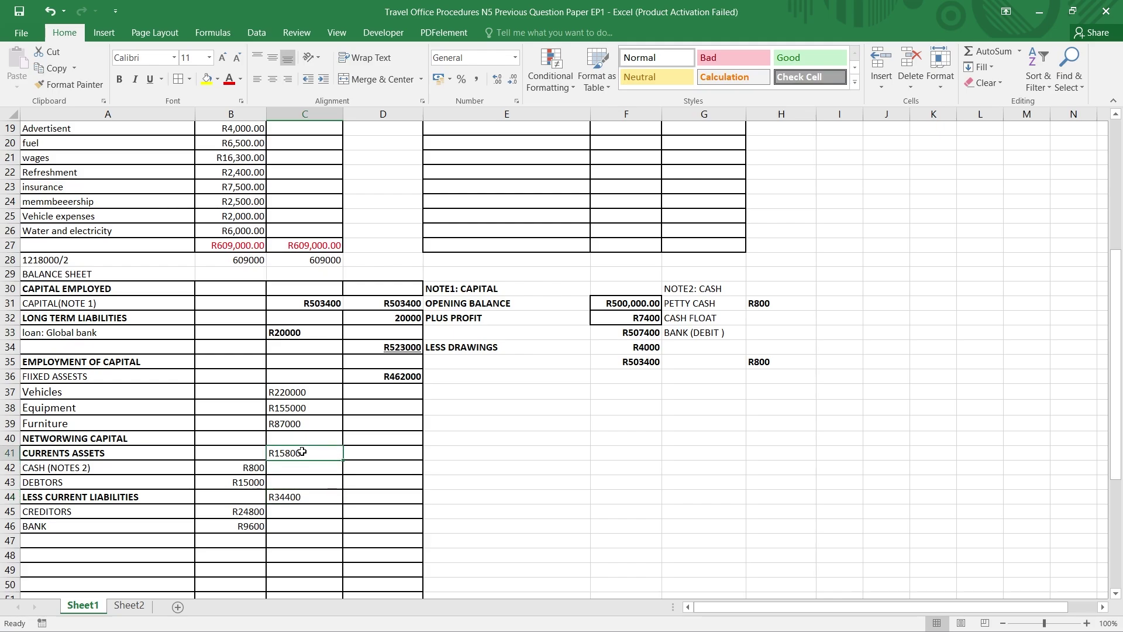
click(310, 496)
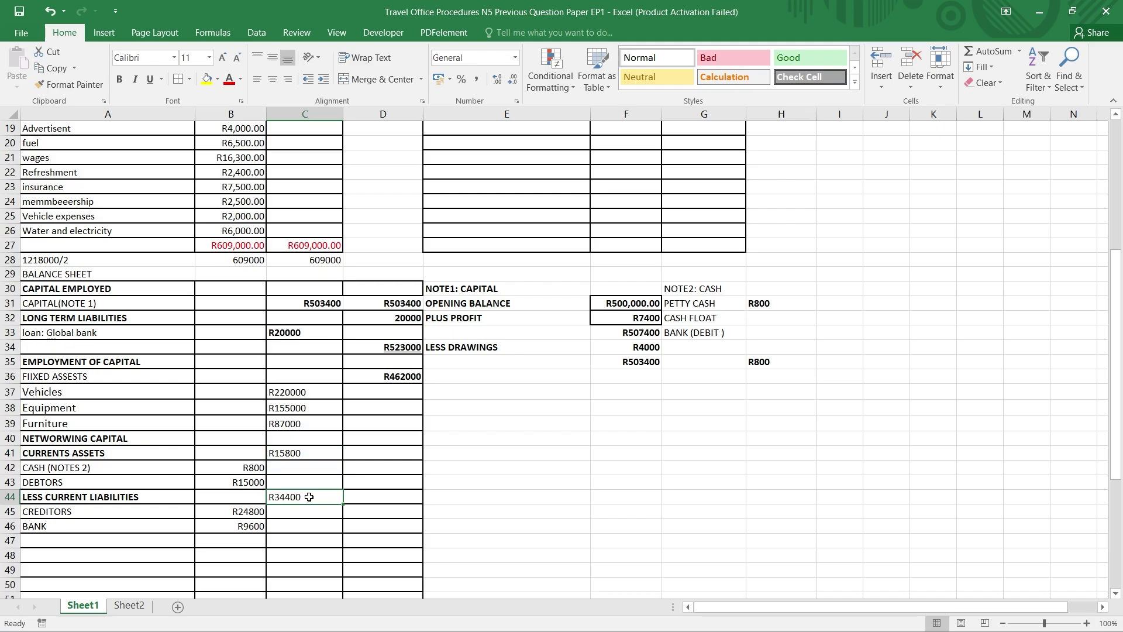
click(369, 439)
double_click(371, 438)
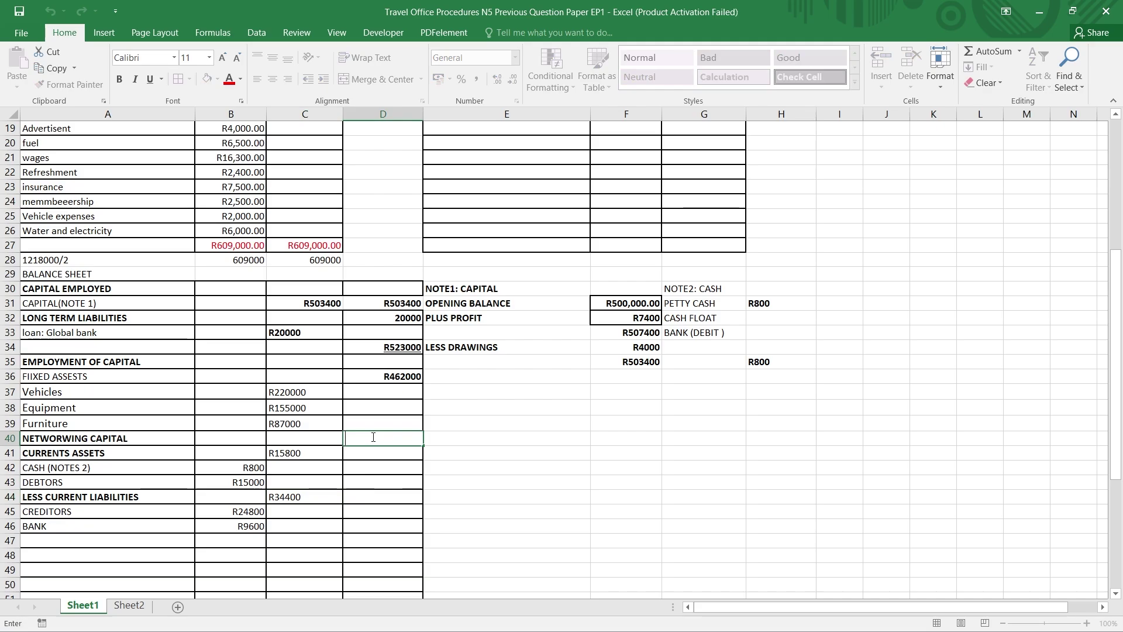
text(-)
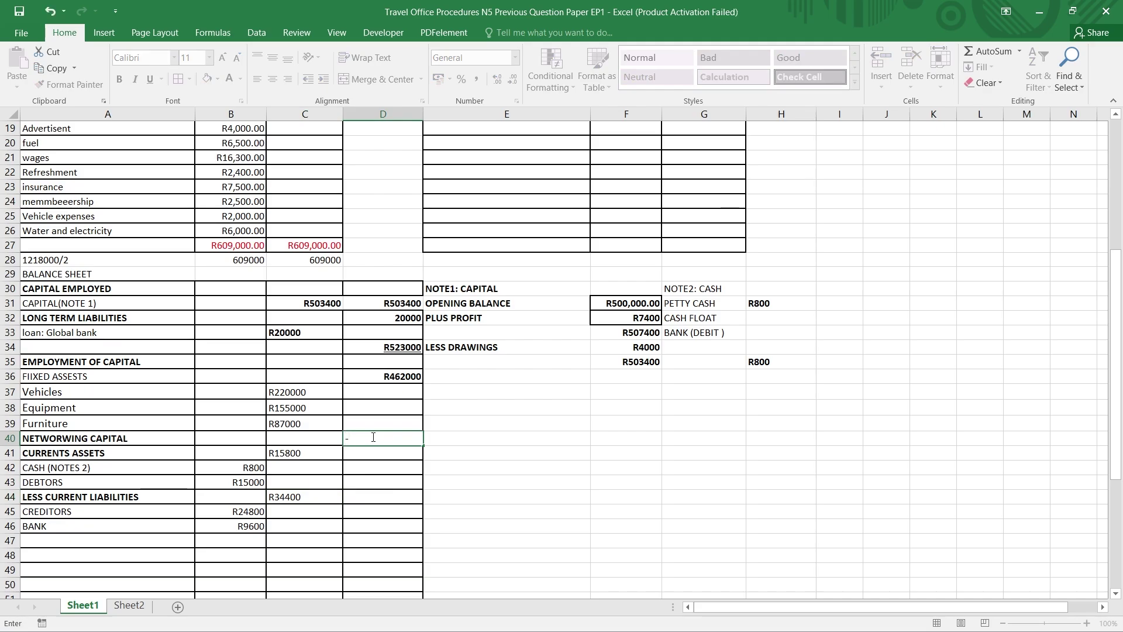
text(18600)
click(400, 477)
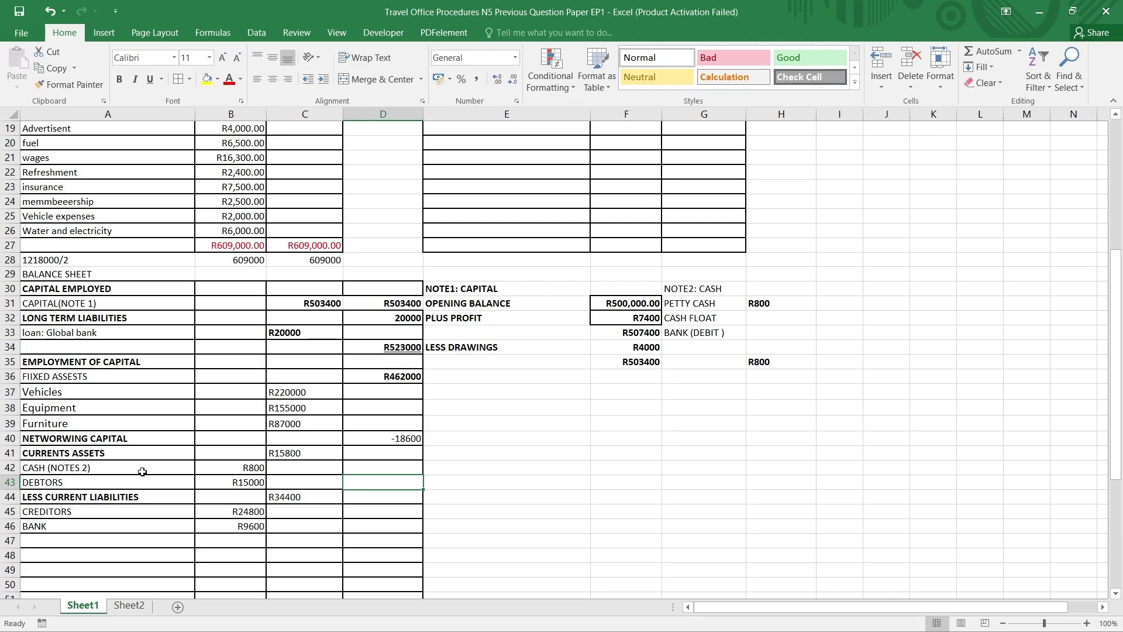
Insert two blank rows above the working capital row.
click(11, 440)
right_click(10, 441)
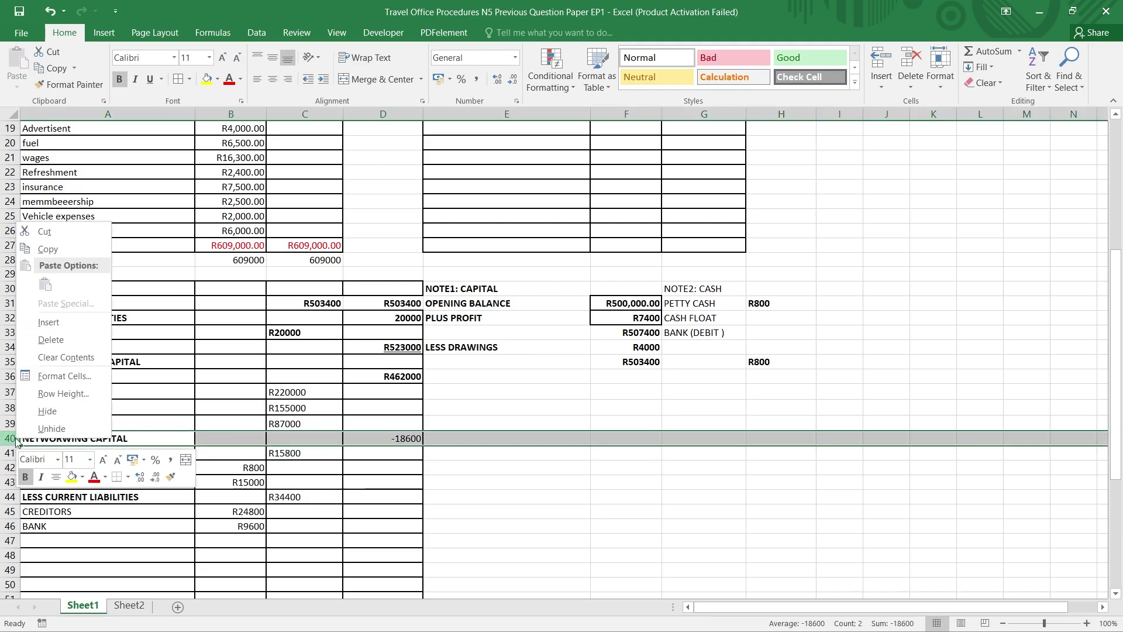
click(59, 320)
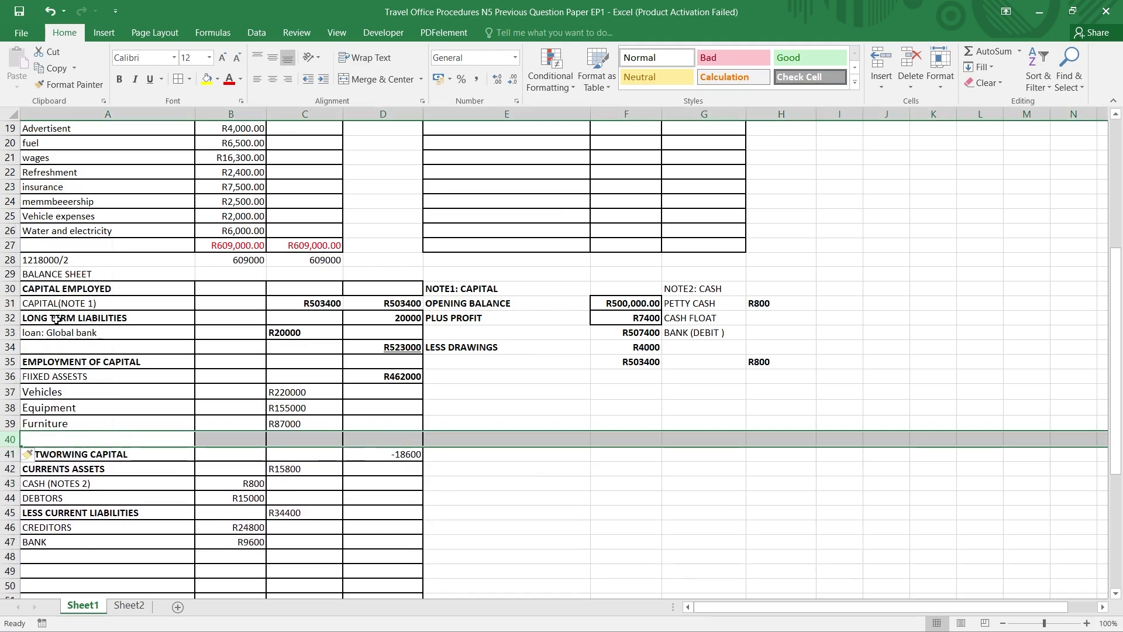
click(66, 439)
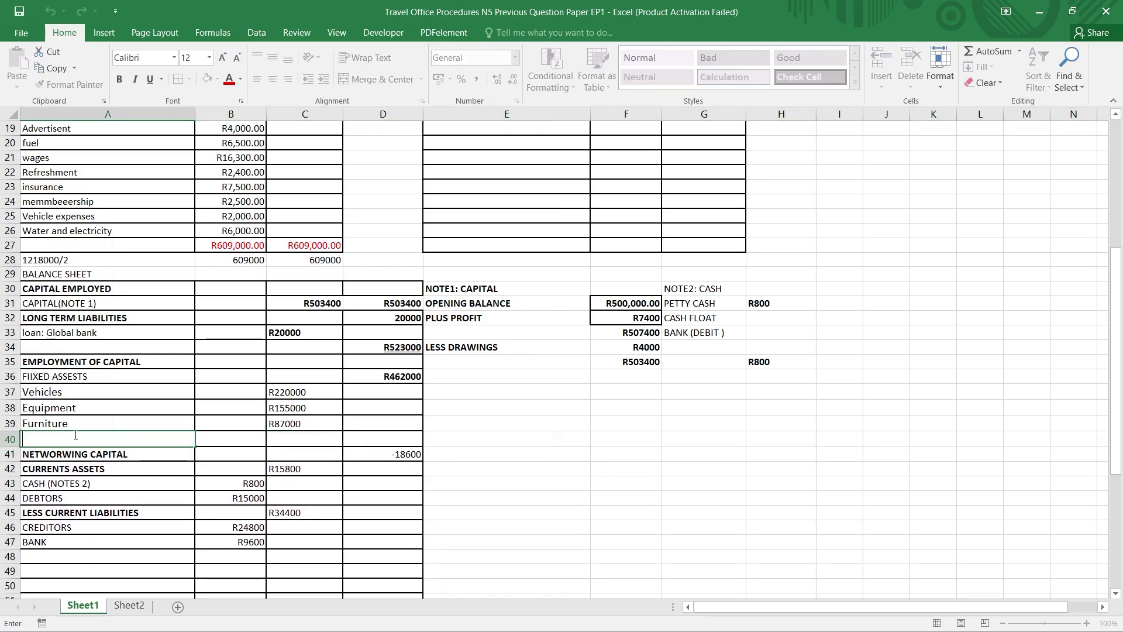
click(11, 441)
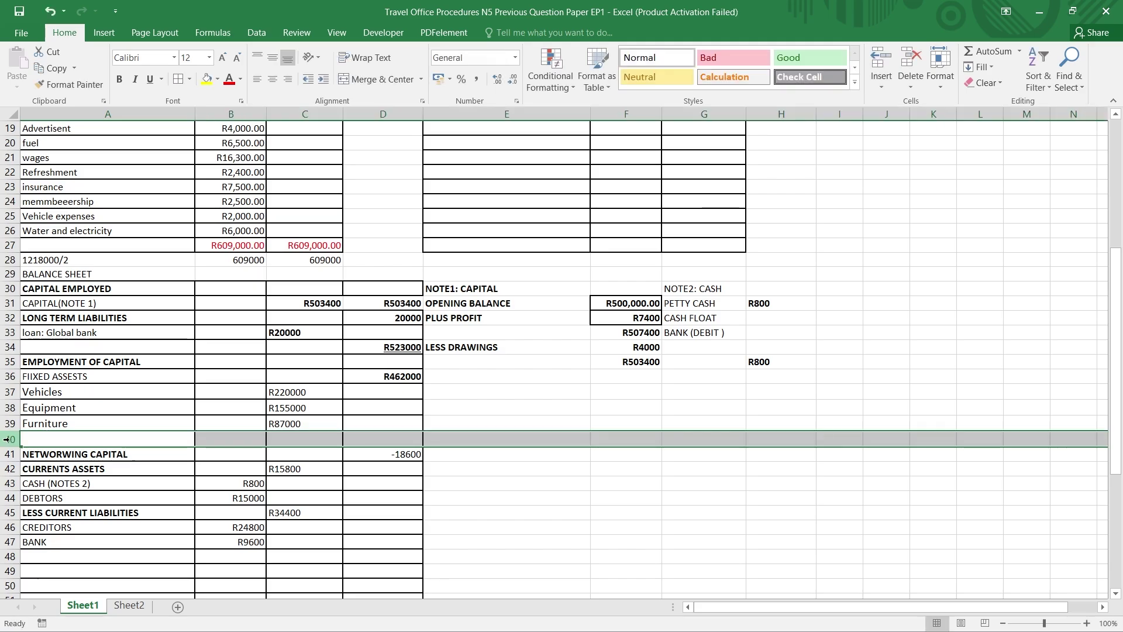
right_click(10, 443)
click(43, 323)
Label the new rows INVESTMENT in A40 and Fixed deposit in A41.
click(50, 438)
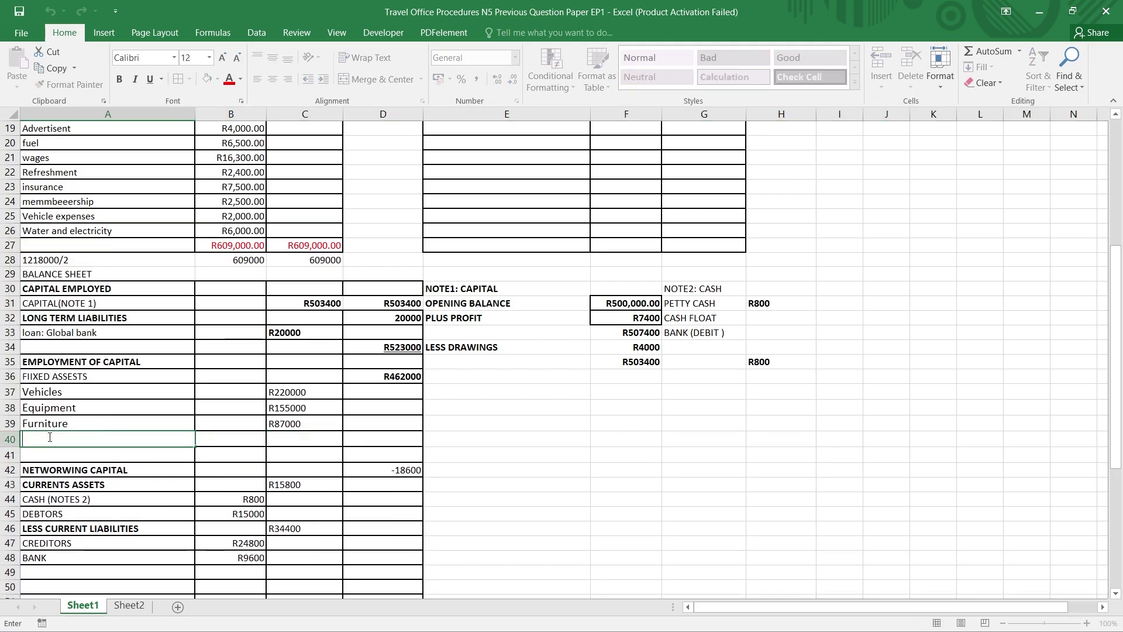
text(iN)
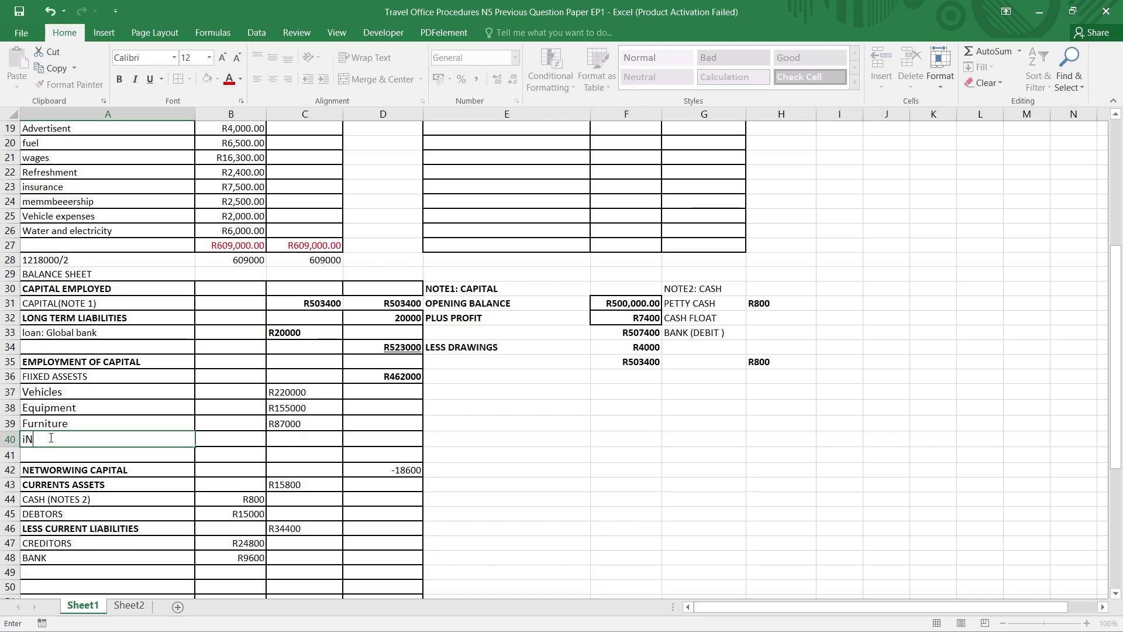
text(VE)
key(BackSpace)
key(BackSpace)
key(BackSpace)
key(BackSpace)
text(INVESTM)
click(149, 455)
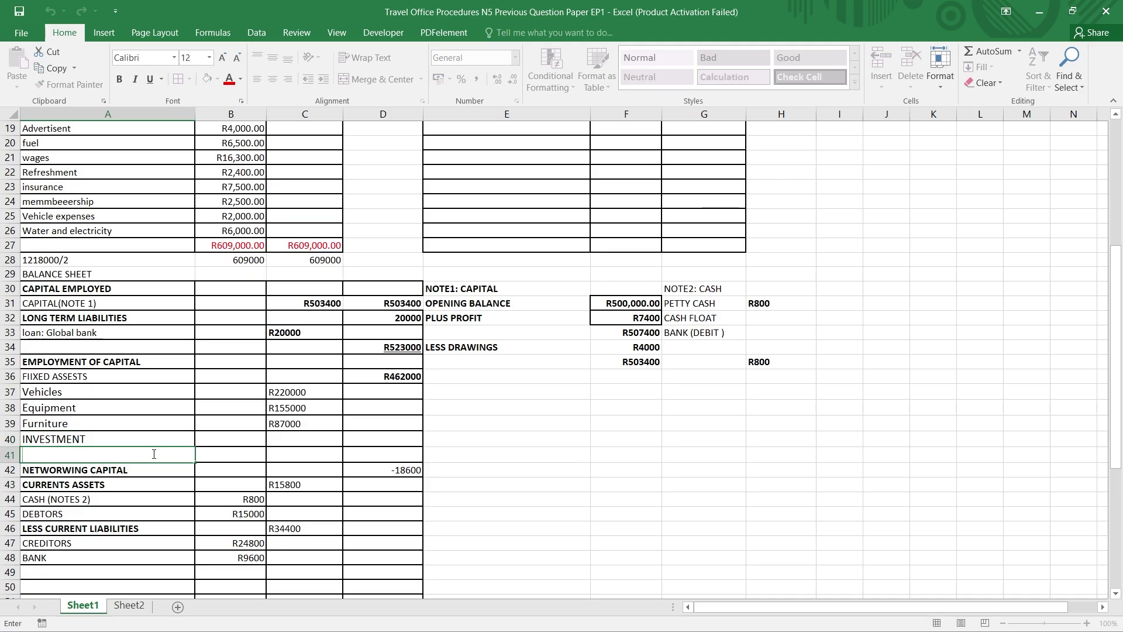
text(Fixed)
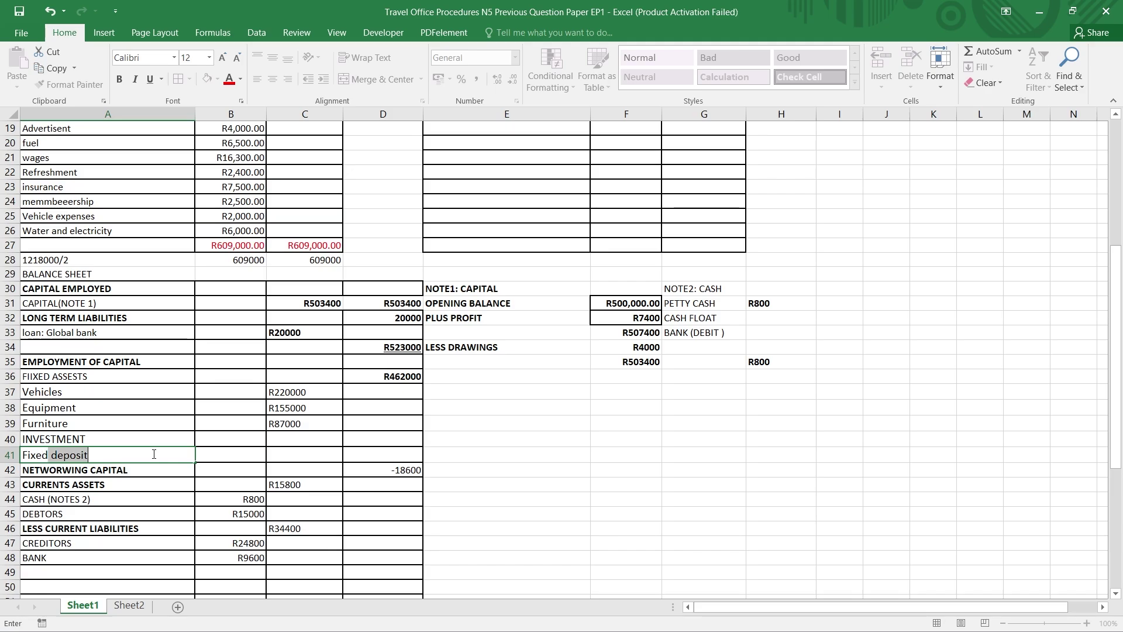
Enter R80000 as the fixed deposit amount in C41.
click(315, 455)
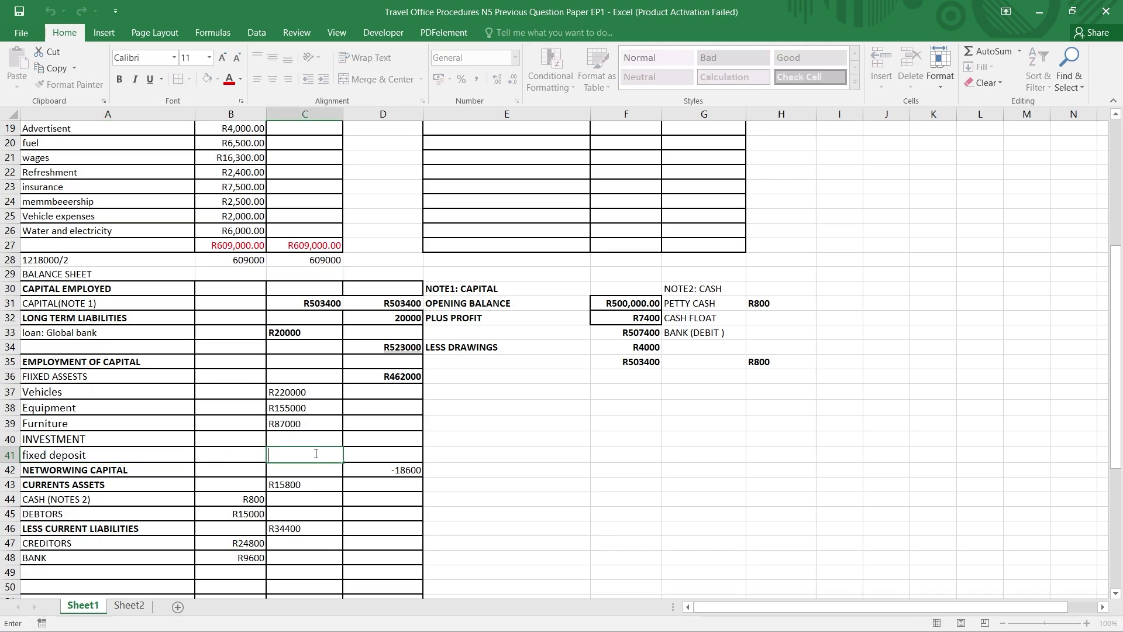
text(r80000)
key(BackSpace)
key(BackSpace)
key(BackSpace)
key(BackSpace)
text(8000)
key(BackSpace)
key(BackSpace)
key(BackSpace)
key(BackSpace)
text(80000)
key(BackSpace)
key(BackSpace)
key(BackSpace)
key(BackSpace)
text(0000)
Enter a right-aligned R80000 investment total in D40.
click(370, 438)
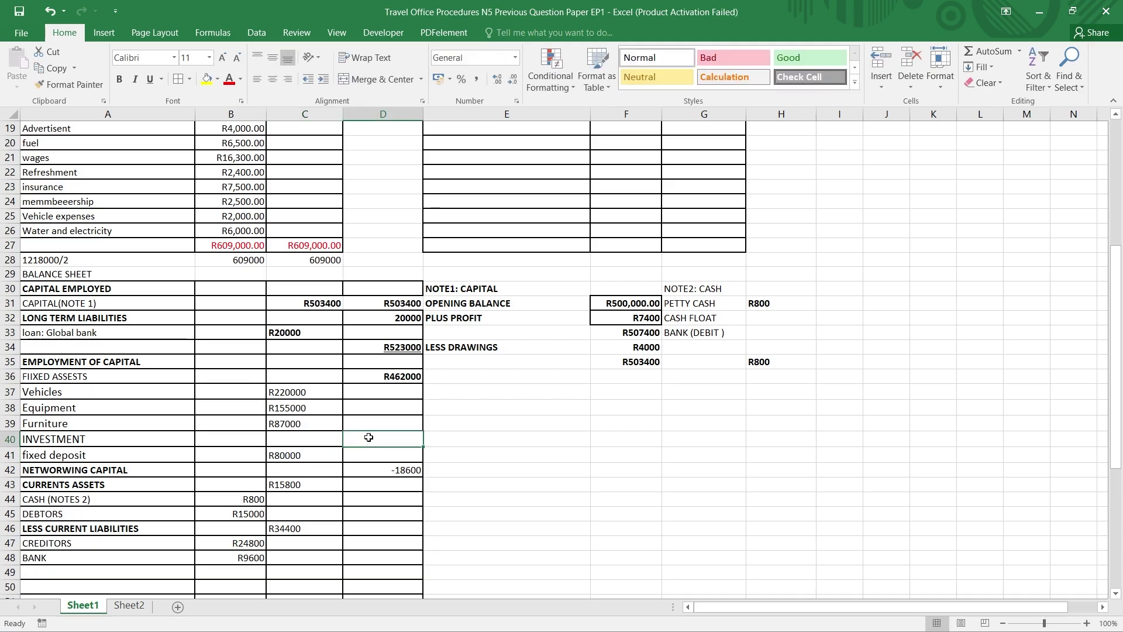
text(R)
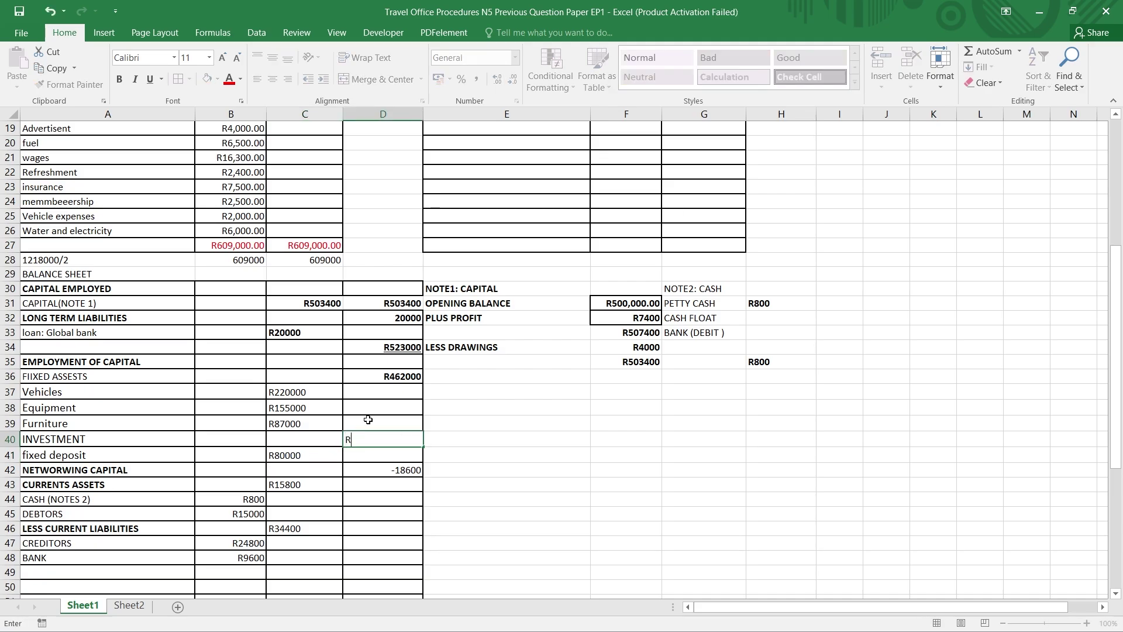
text(80000)
click(475, 426)
click(383, 433)
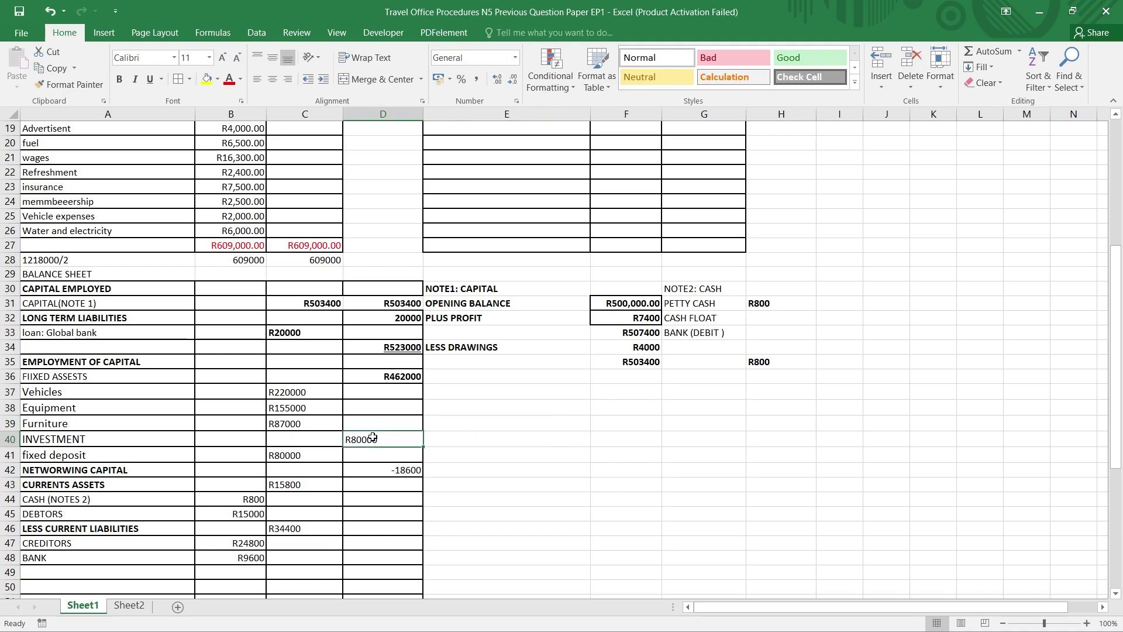
click(288, 83)
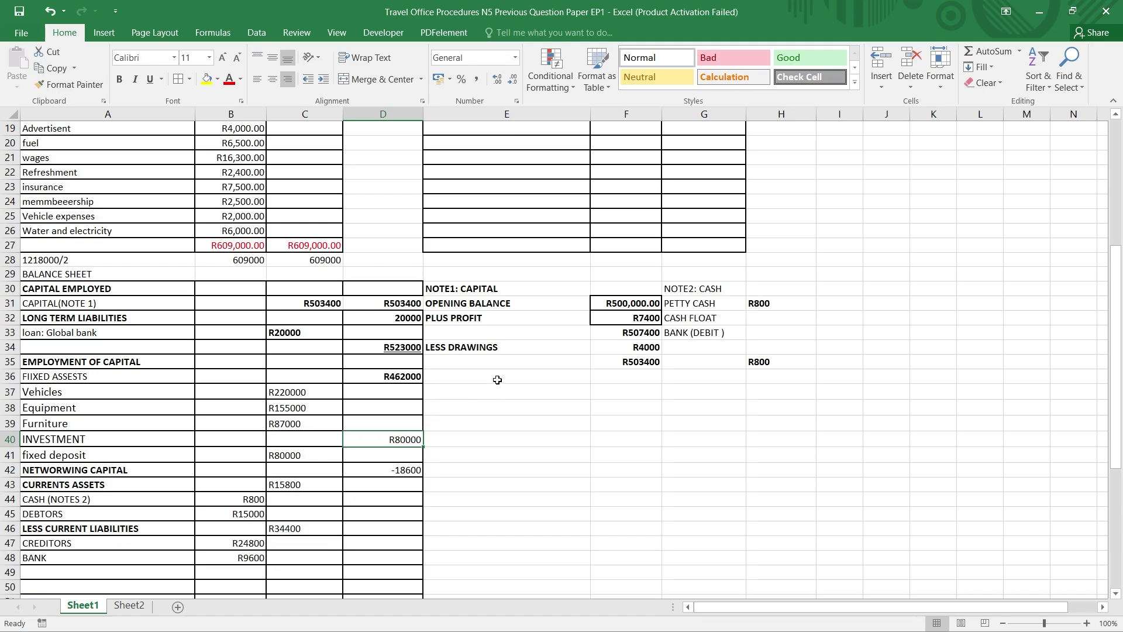
click(393, 379)
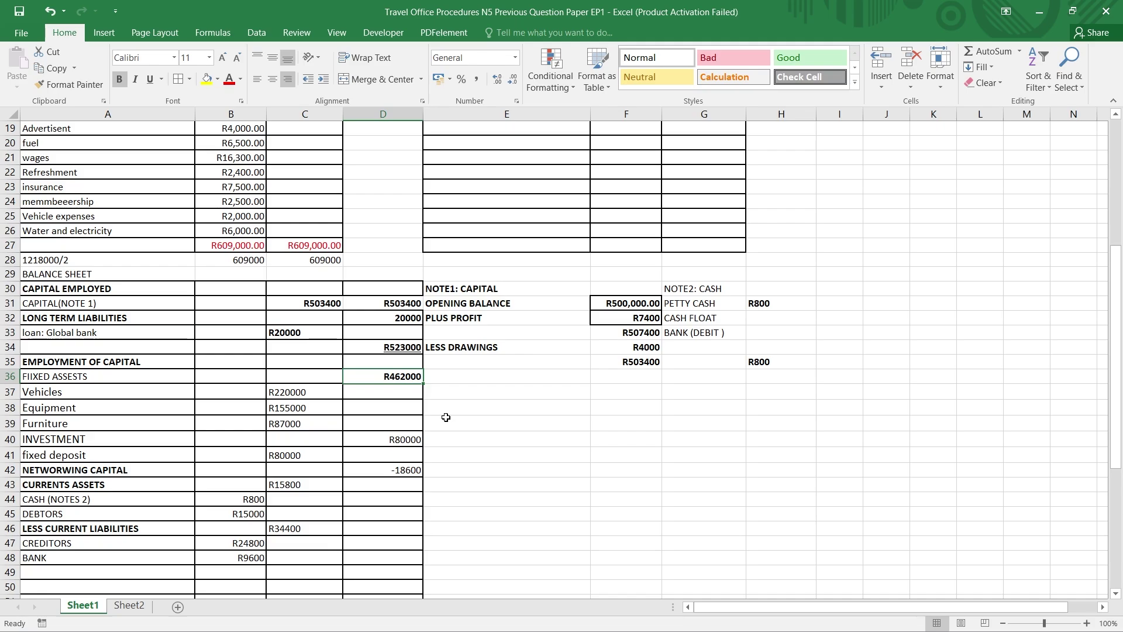
click(395, 439)
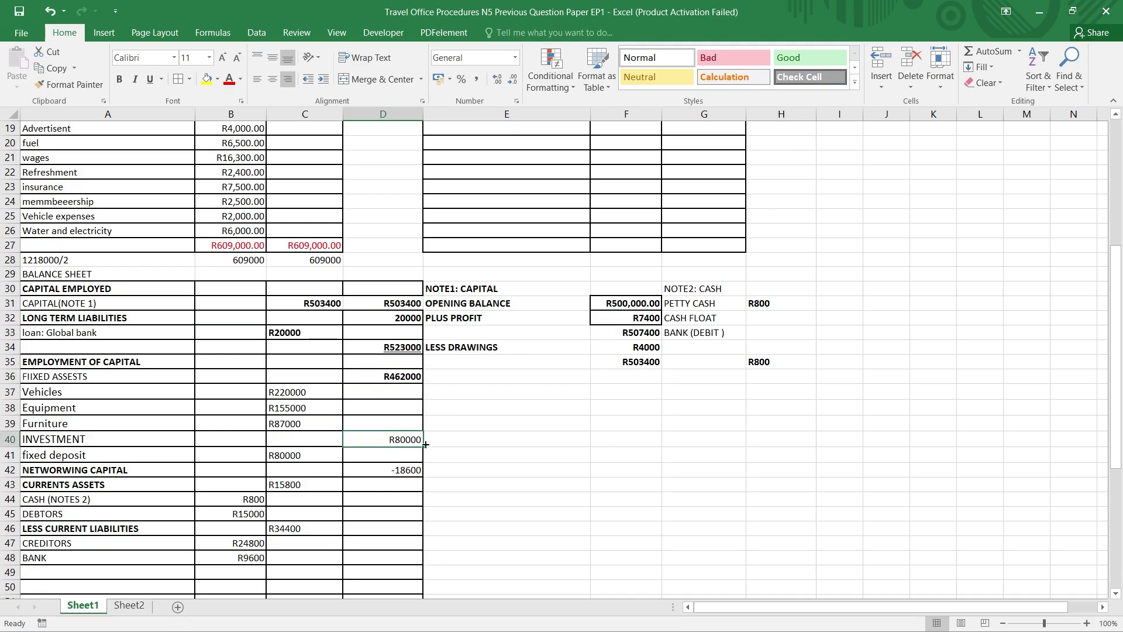
Enter R523000 in D49 as the employment of capital total, bold and right-aligned.
scroll(400, 455, down, 1)
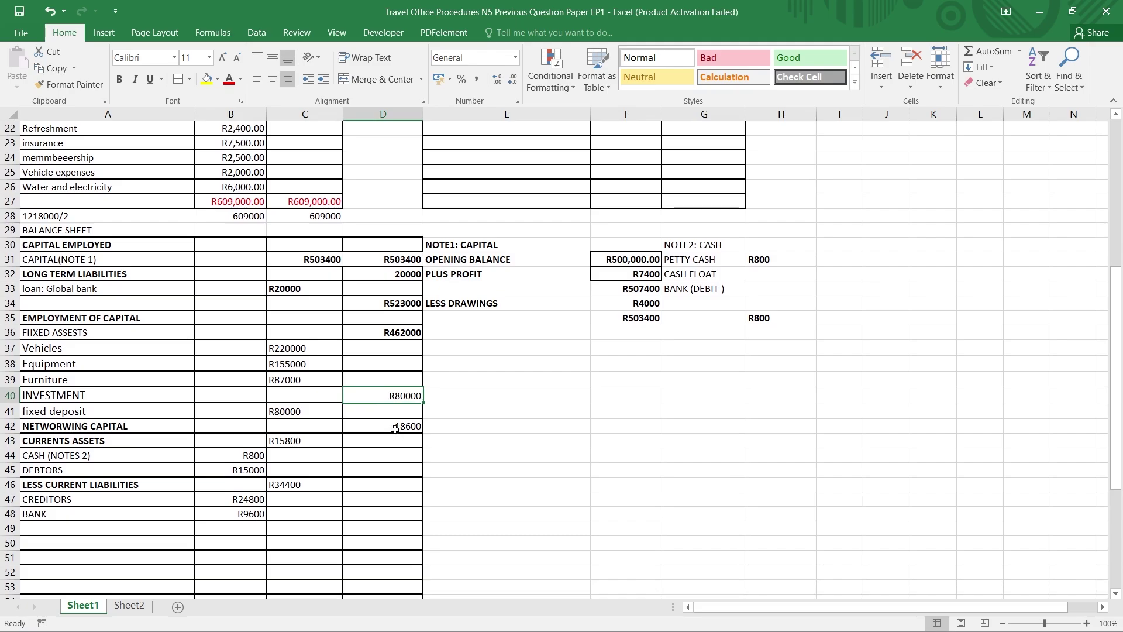
click(396, 429)
scroll(395, 429, down, 2)
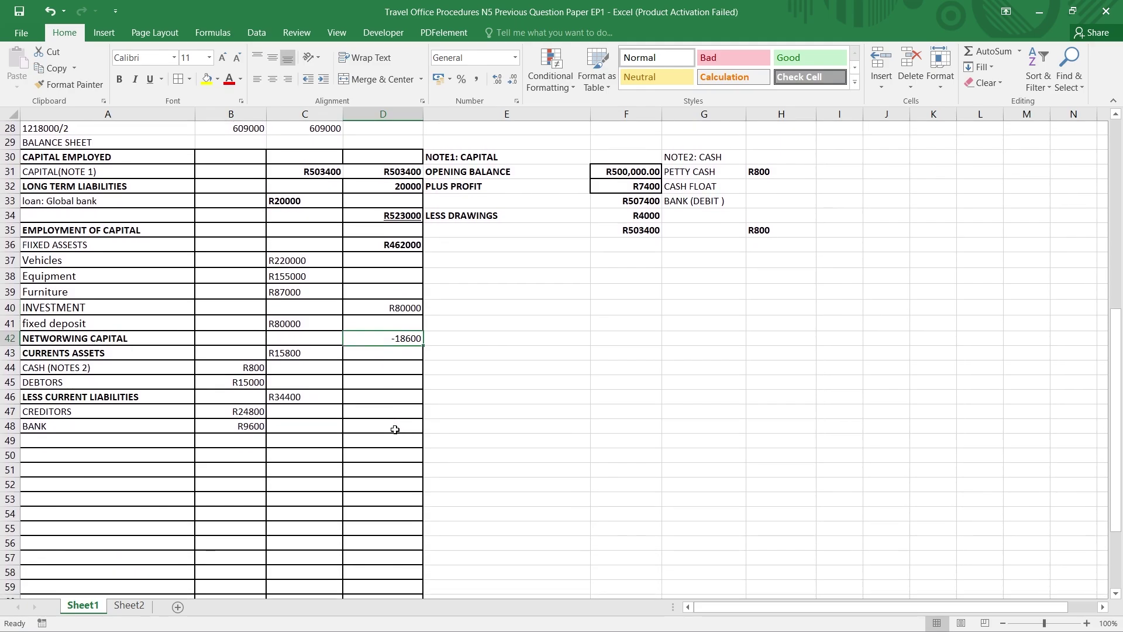
double_click(388, 438)
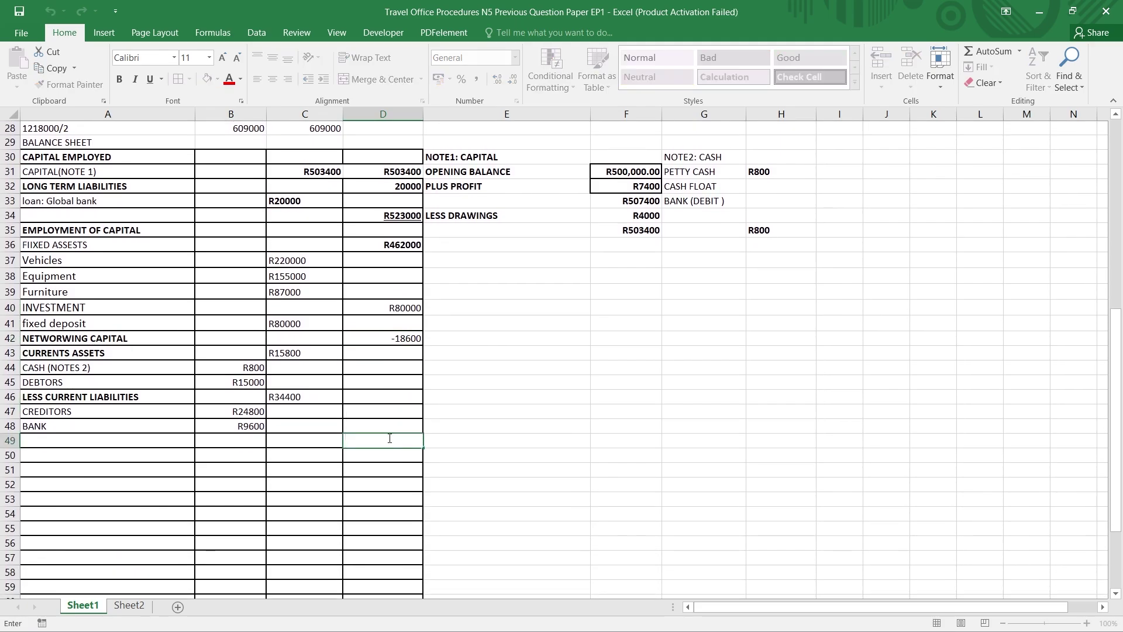
text(R523000)
drag(396, 440, 345, 443)
click(119, 79)
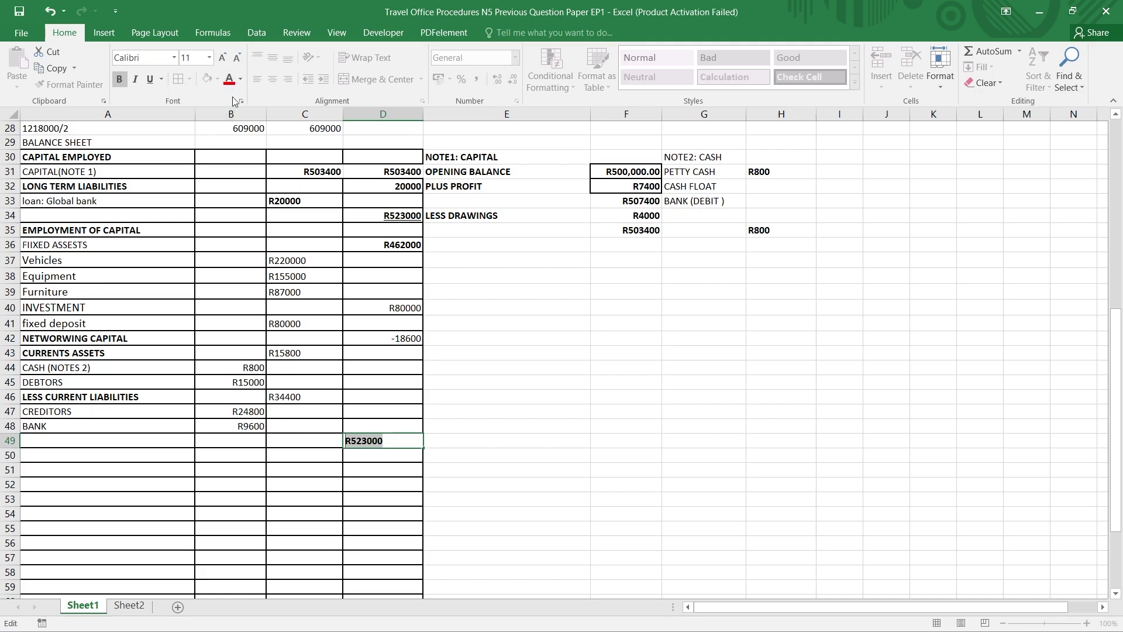
click(537, 355)
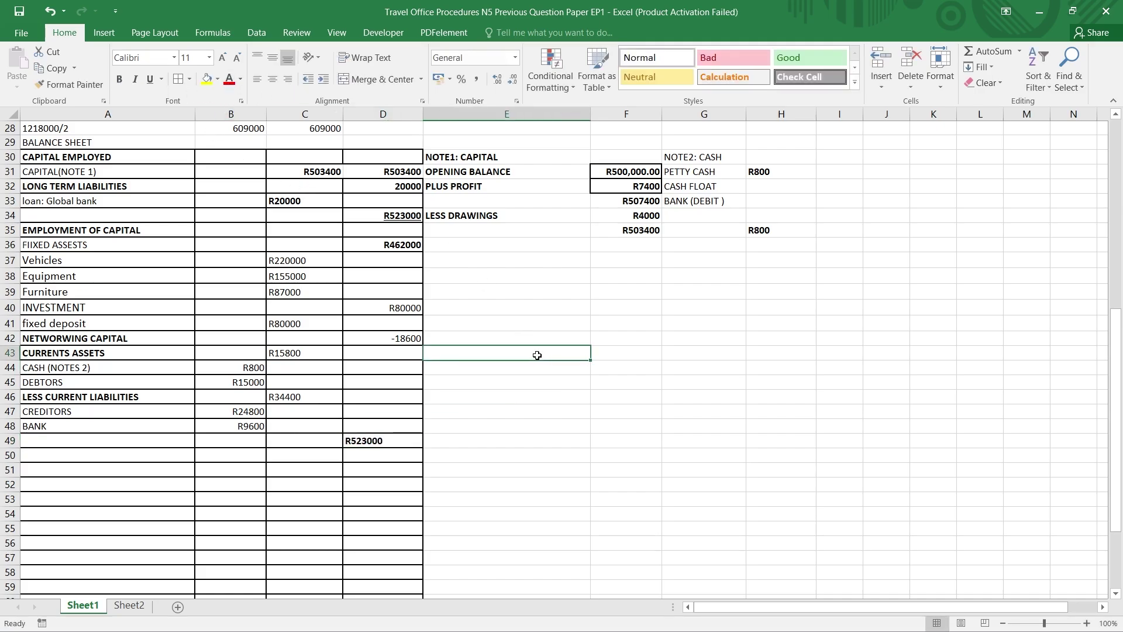
click(407, 440)
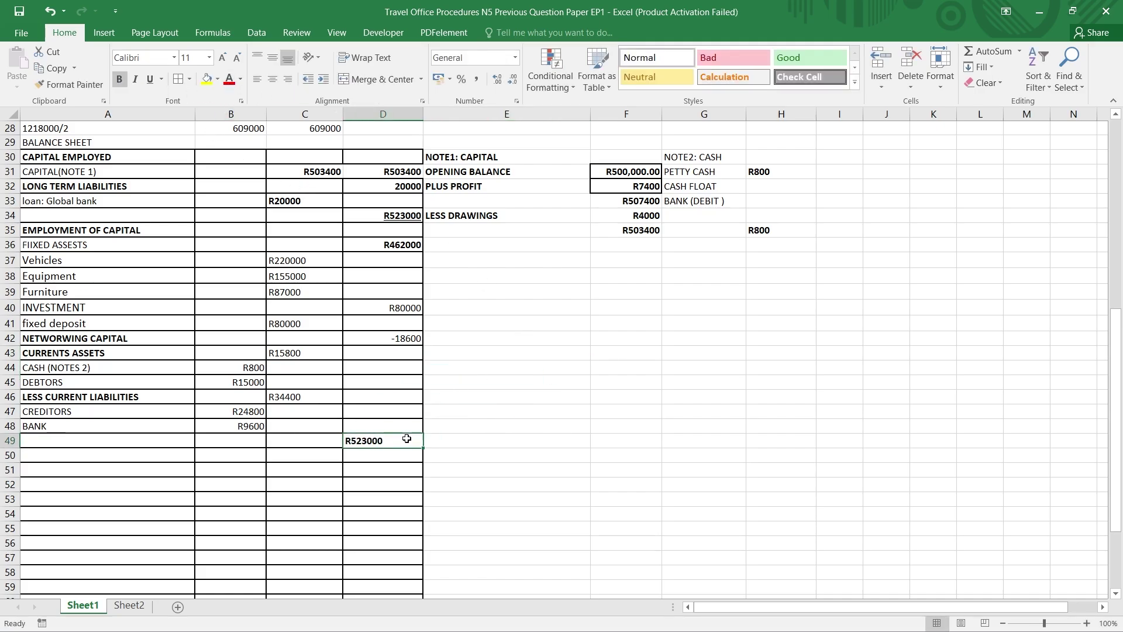
click(293, 77)
scroll(476, 404, up, 1)
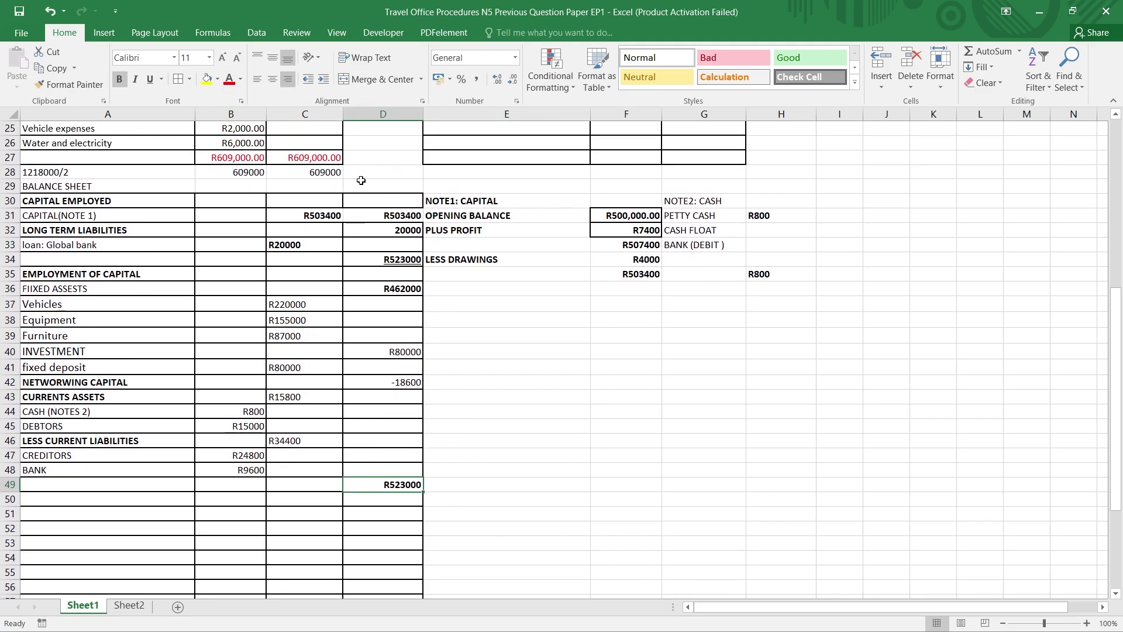
Copy the NOTE1: CAPITAL block and paste it at A50 below the balance sheet.
drag(453, 202, 641, 289)
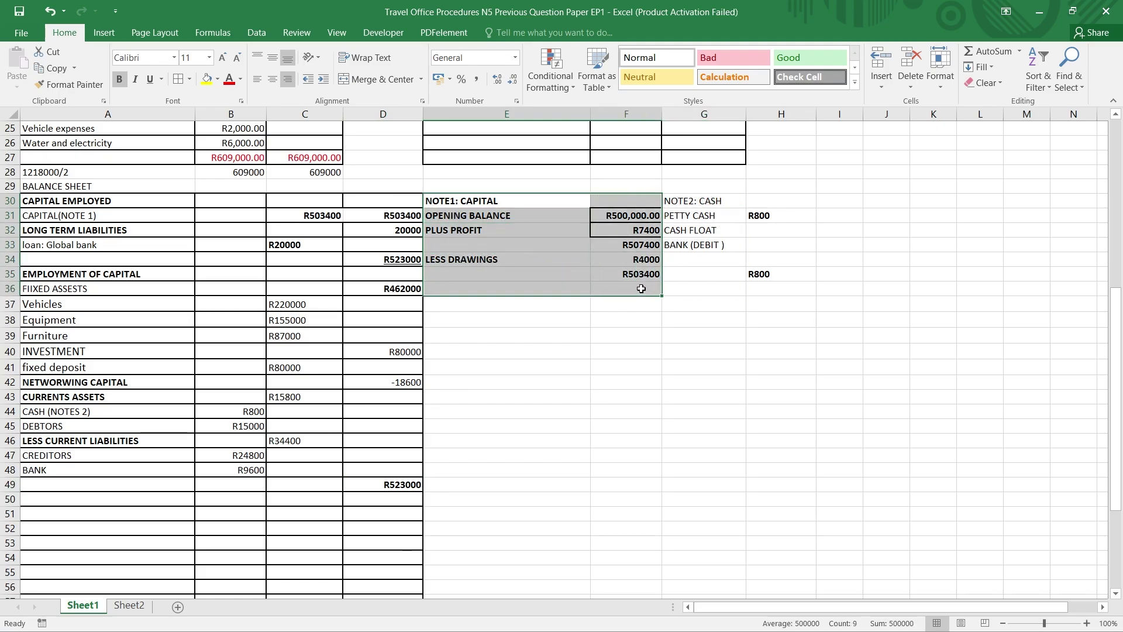
right_click(612, 213)
click(659, 237)
scroll(640, 243, down, 3)
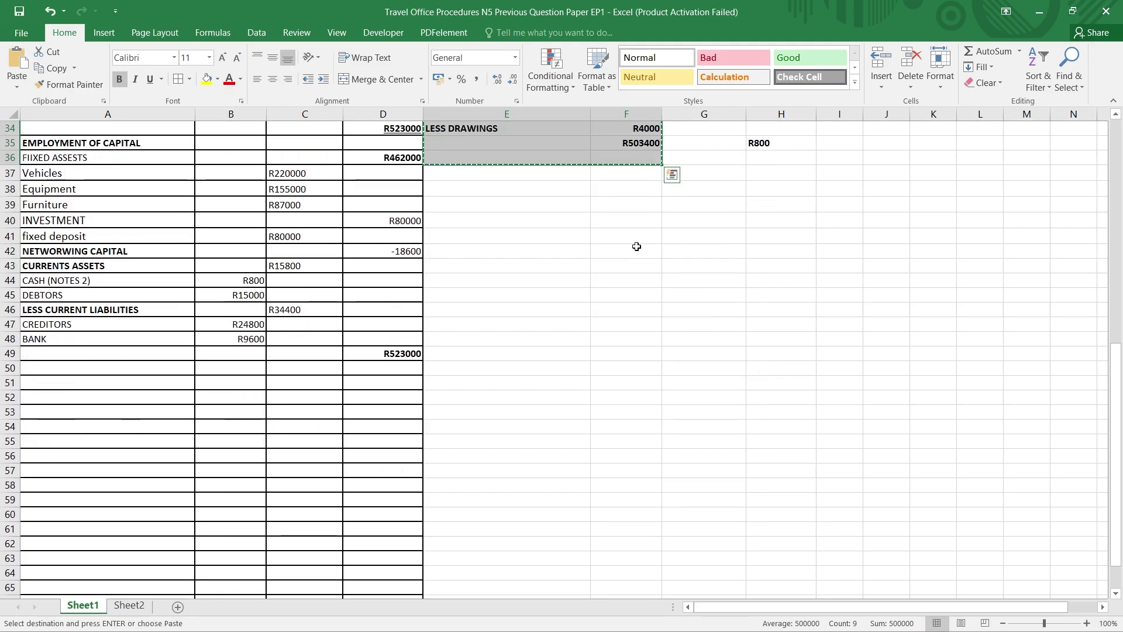
click(52, 368)
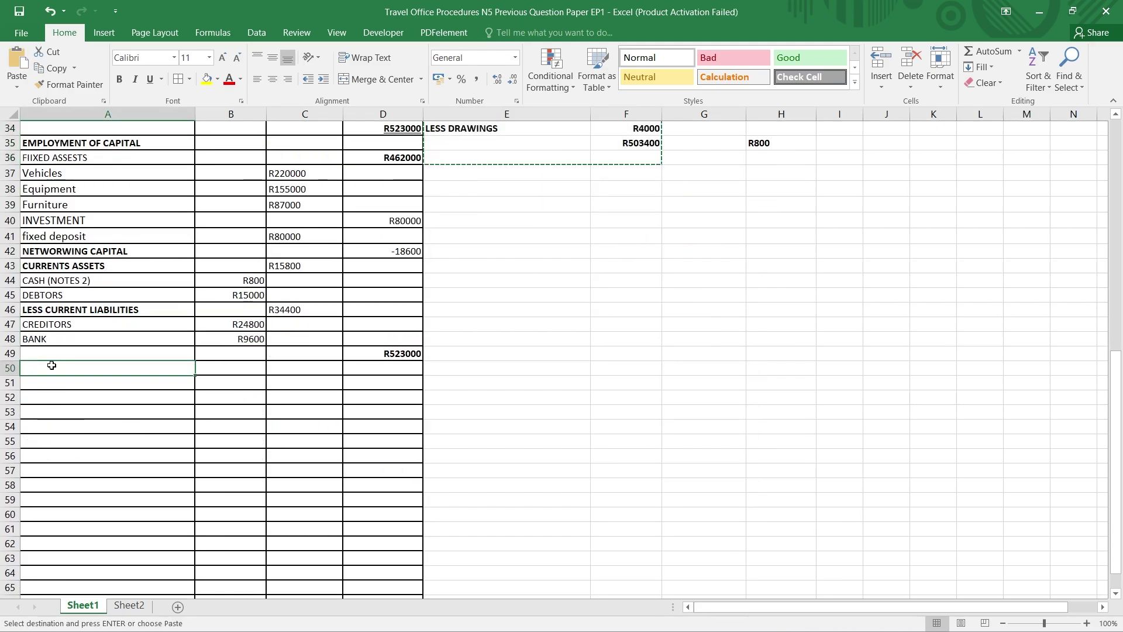
right_click(51, 365)
click(82, 120)
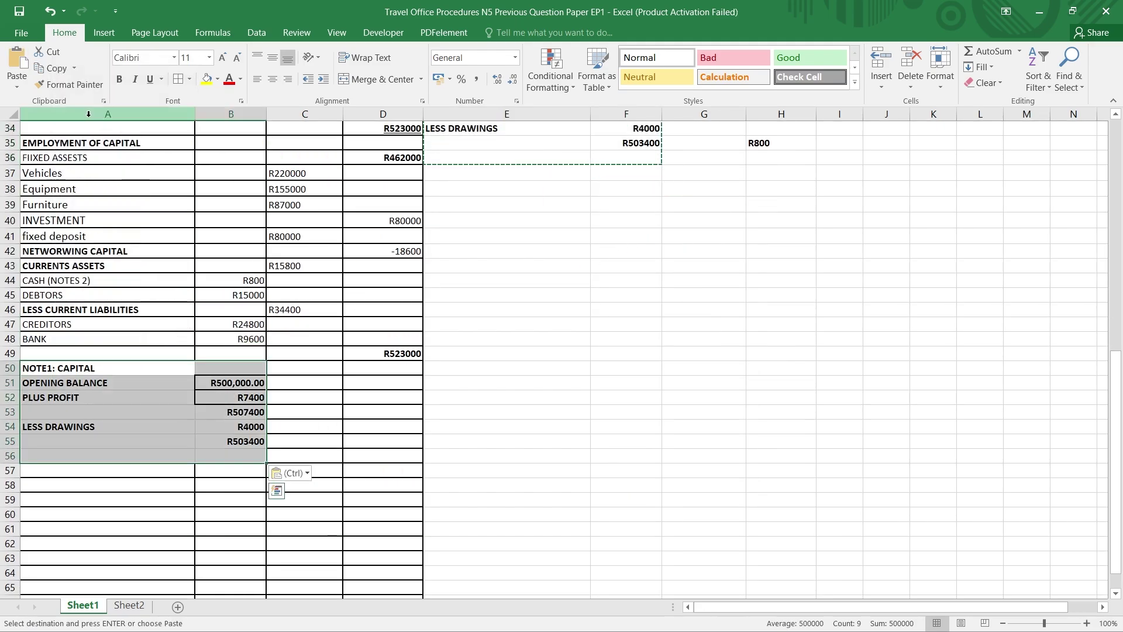
click(509, 454)
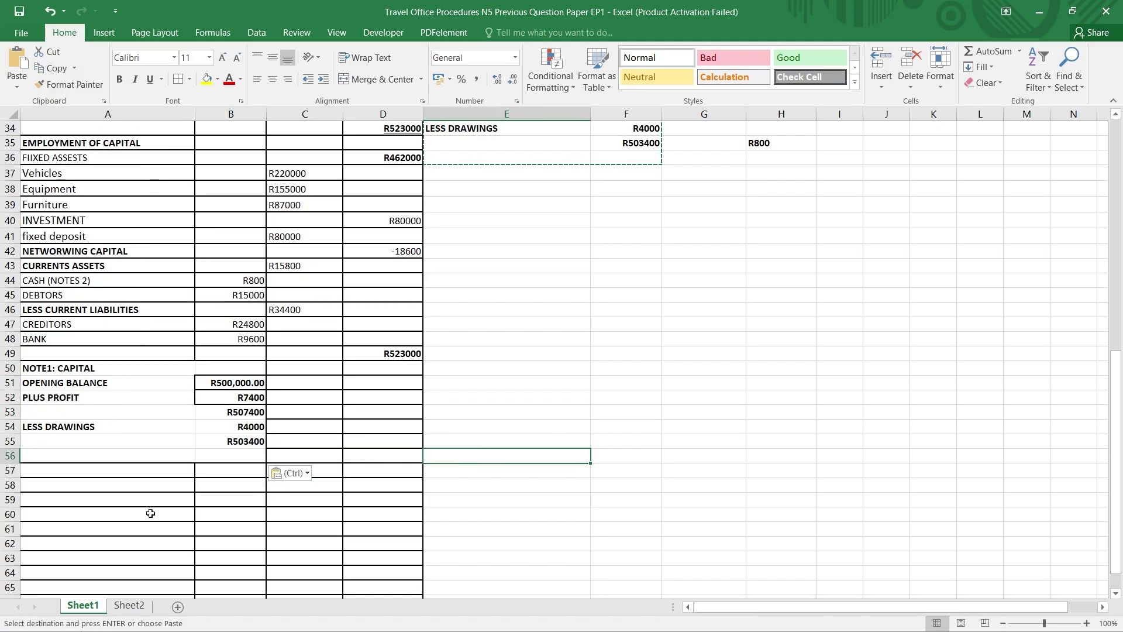
scroll(641, 170, up, 3)
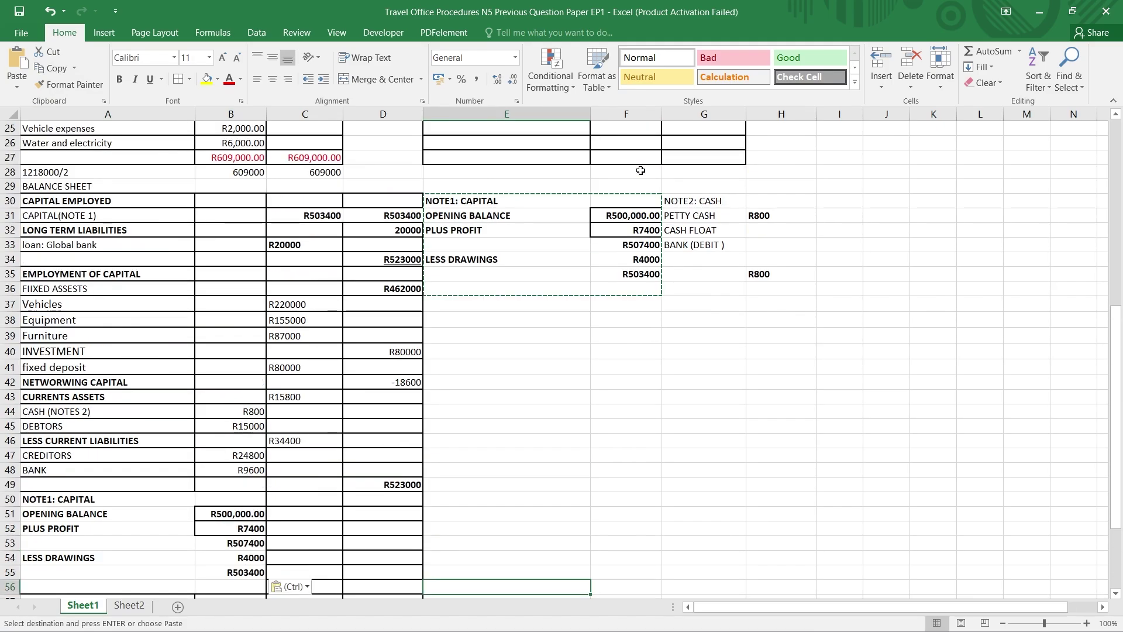
Copy the NOTE2: CASH heading and PETTY CASH R800 line into A57.
click(680, 200)
mouse_move(680, 200)
mouse_down()
mouse_move(719, 209)
mouse_move(731, 243)
mouse_move(757, 233)
mouse_move(759, 219)
mouse_up()
right_click(760, 218)
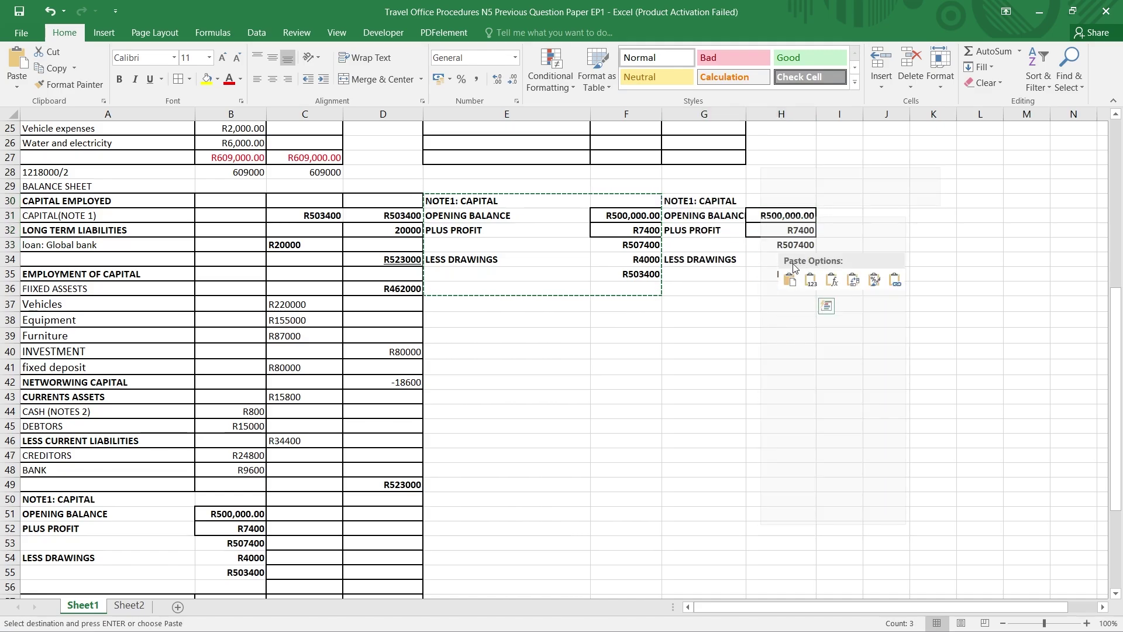
click(789, 244)
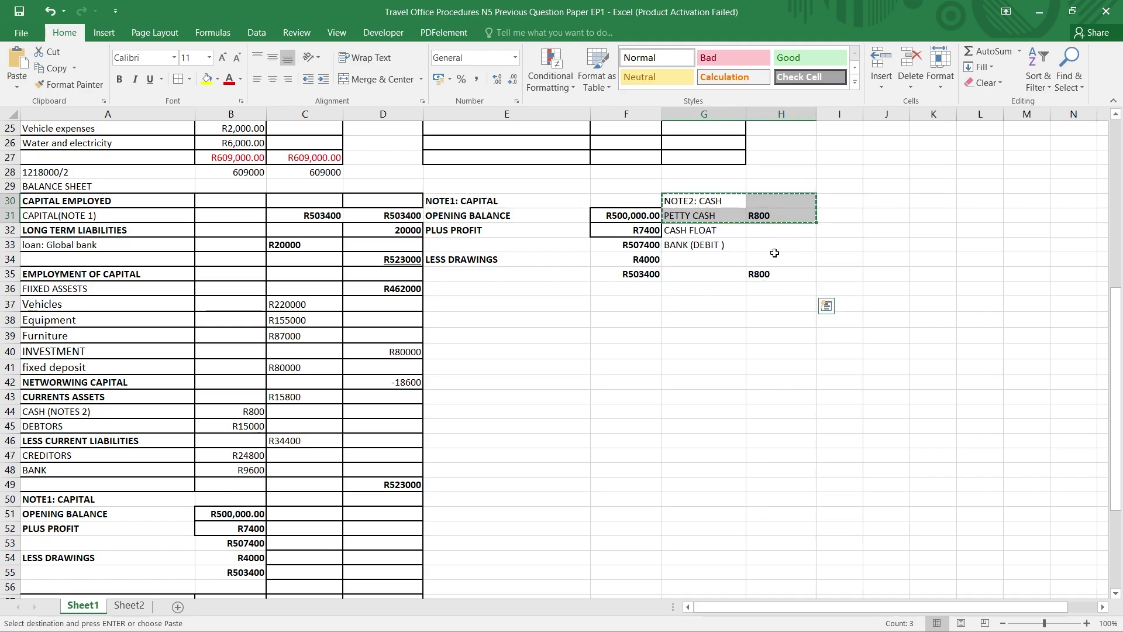
scroll(300, 534, down, 4)
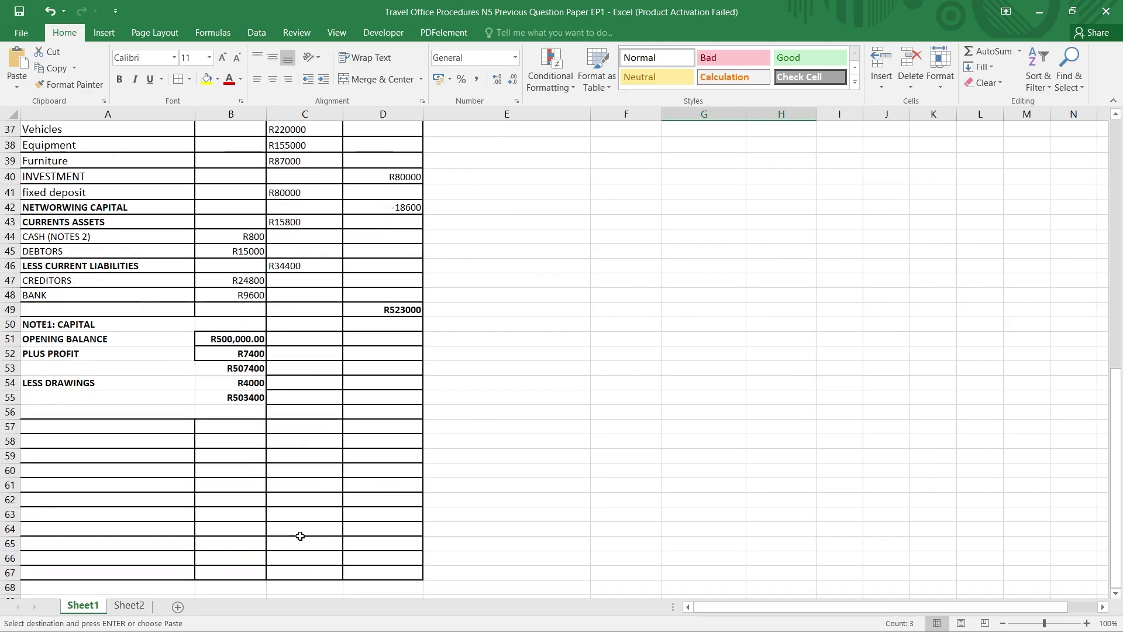
click(69, 427)
right_click(69, 428)
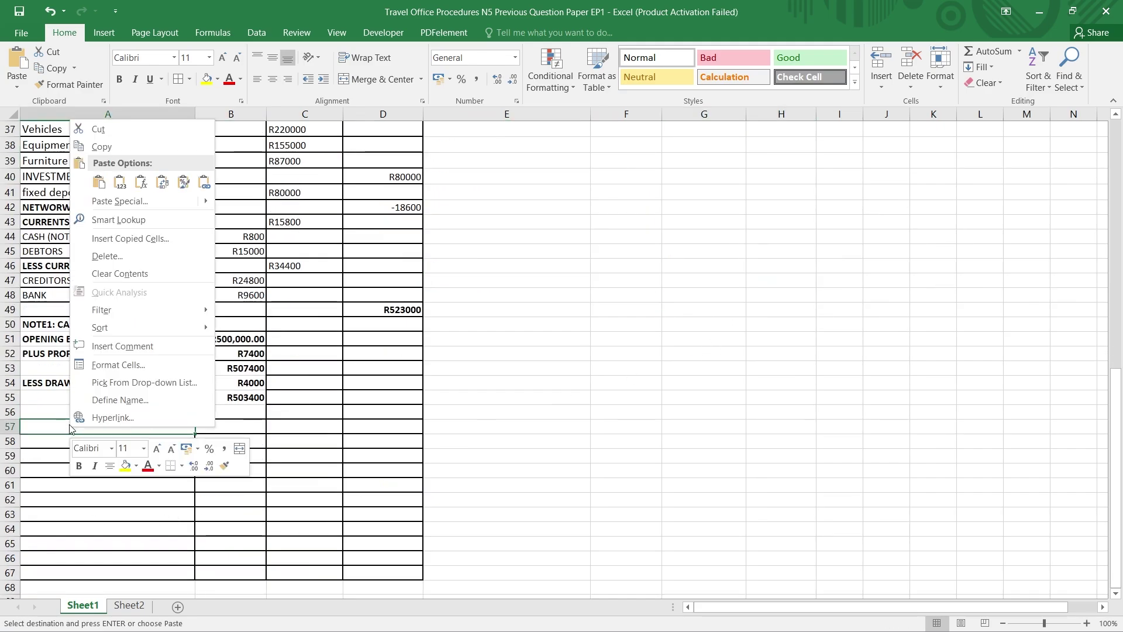
click(99, 183)
click(539, 426)
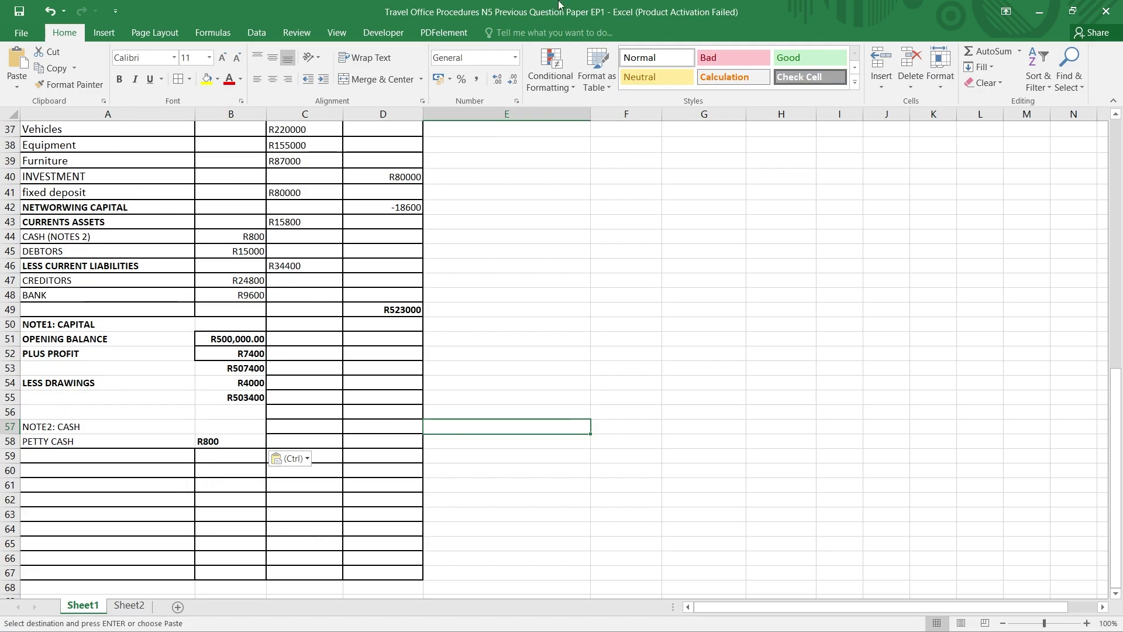
scroll(518, 166, up, 4)
scroll(520, 169, up, 2)
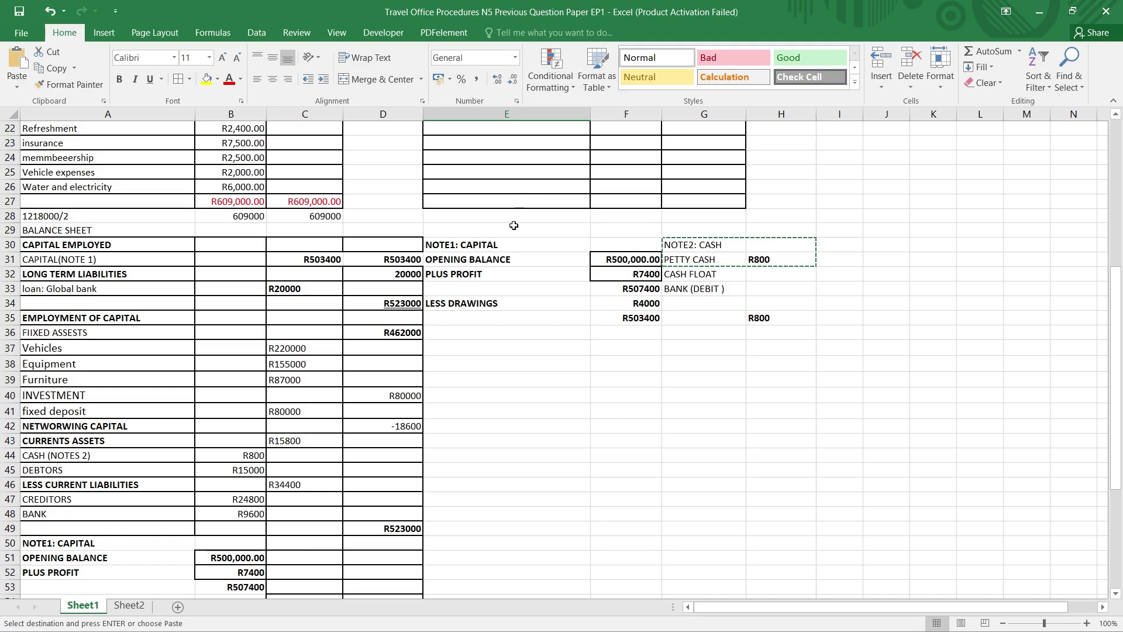
key(ctrl+v)
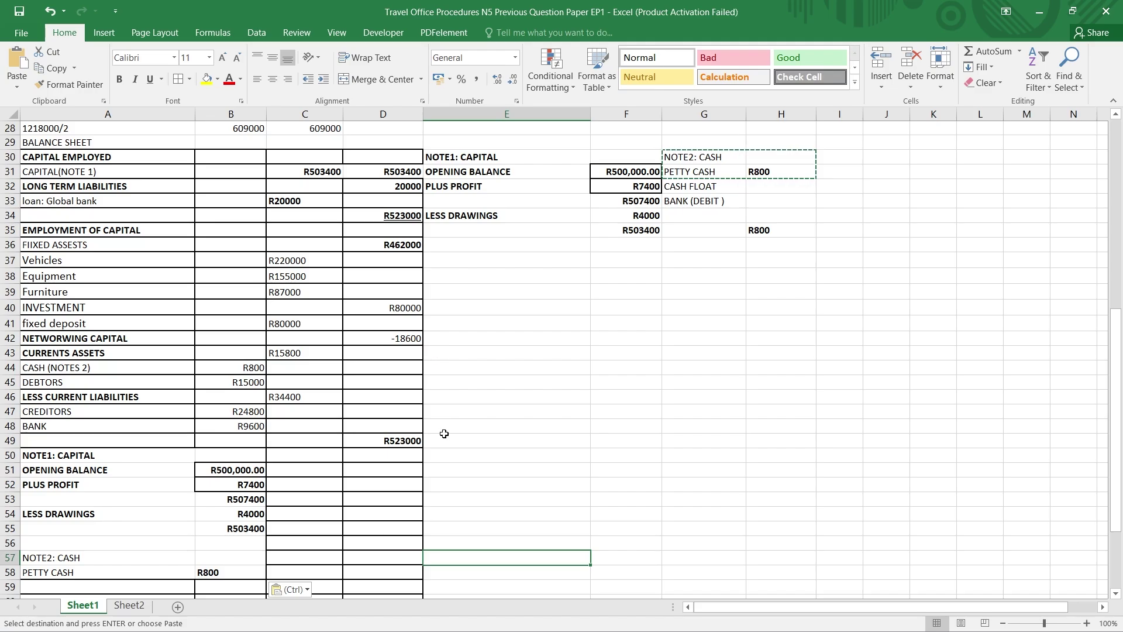
scroll(404, 447, down, 2)
scroll(403, 444, up, 1)
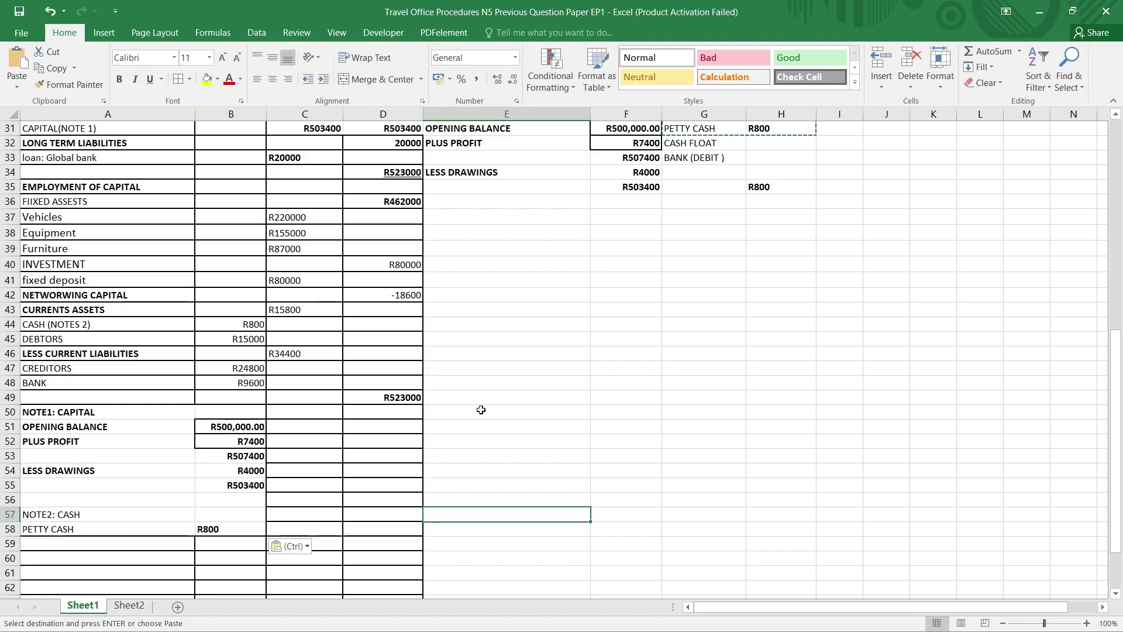
scroll(480, 410, up, 6)
scroll(480, 405, up, 4)
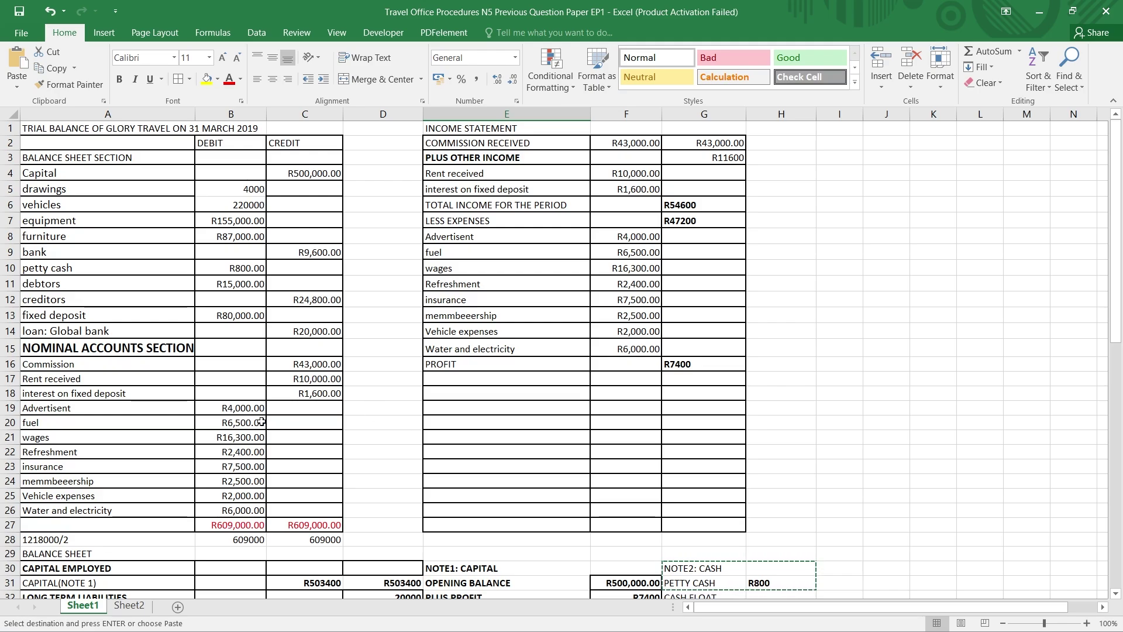
scroll(259, 407, down, 2)
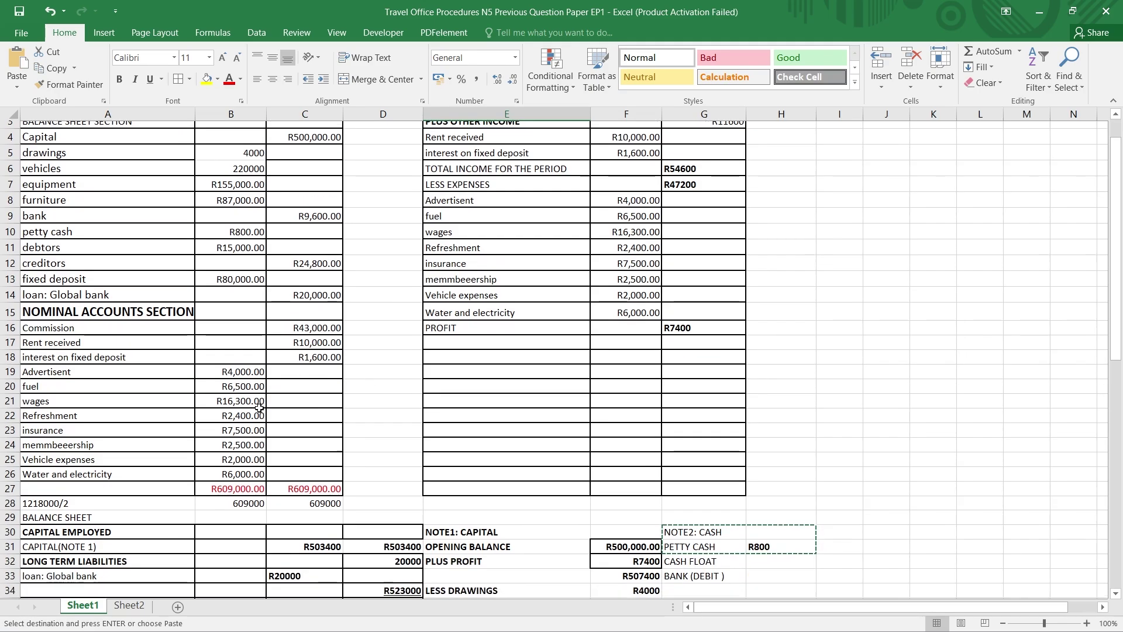
scroll(259, 408, up, 1)
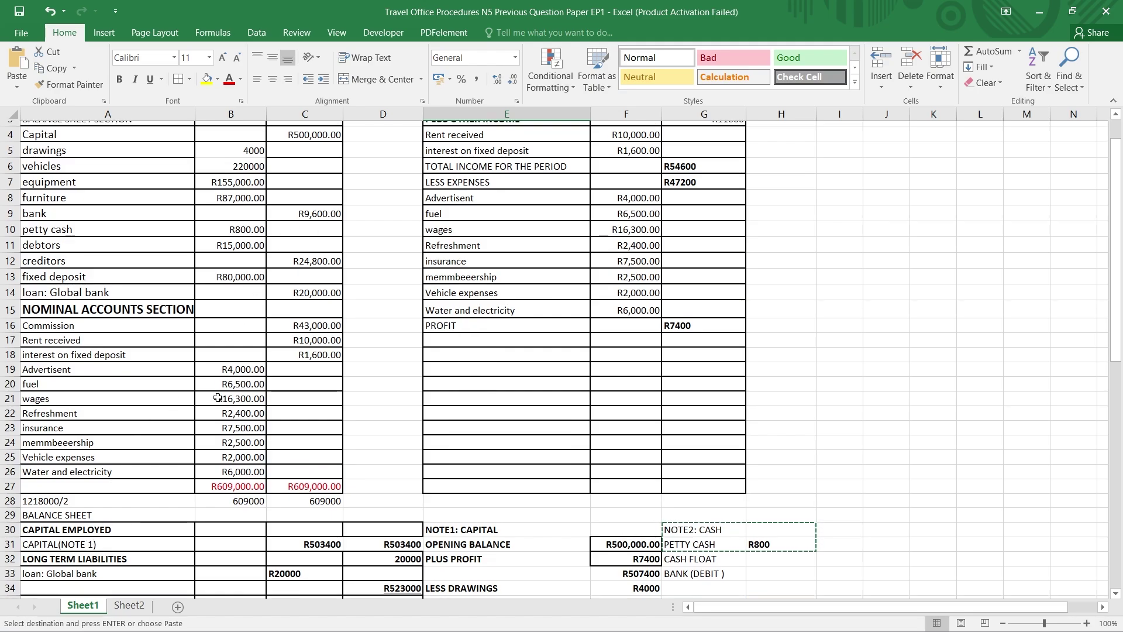
scroll(218, 397, up, 1)
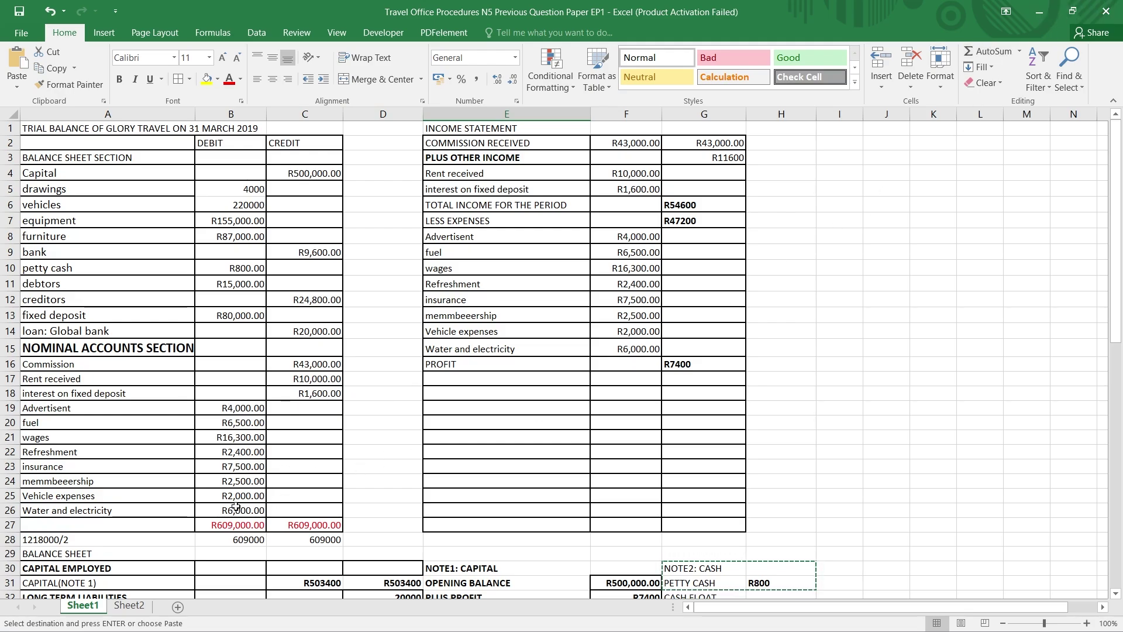
click(250, 128)
click(328, 255)
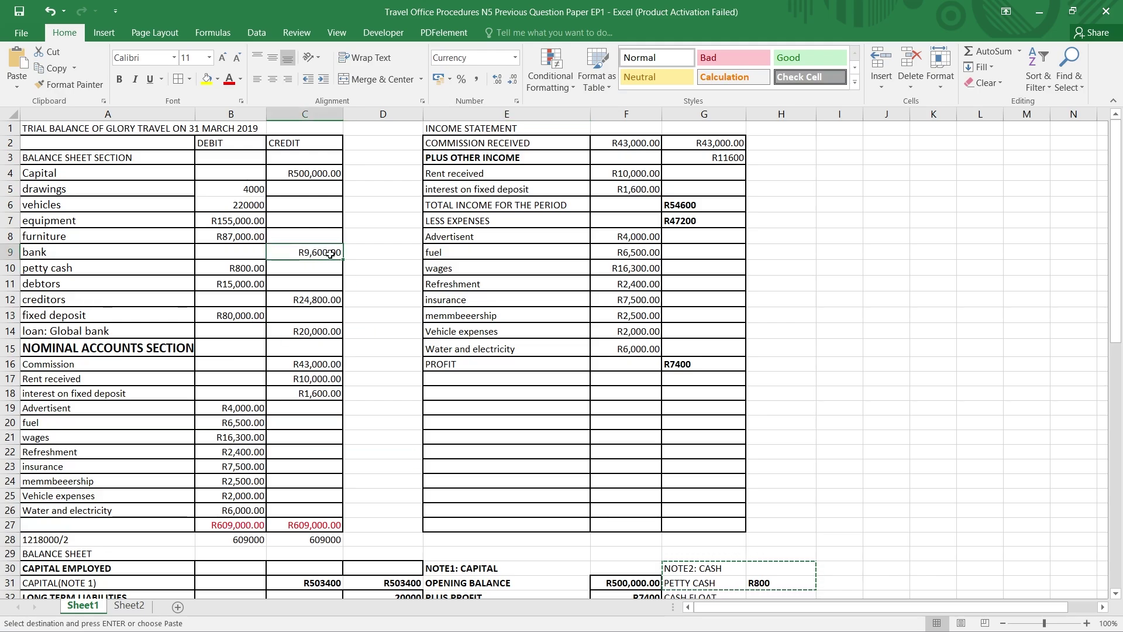
click(247, 251)
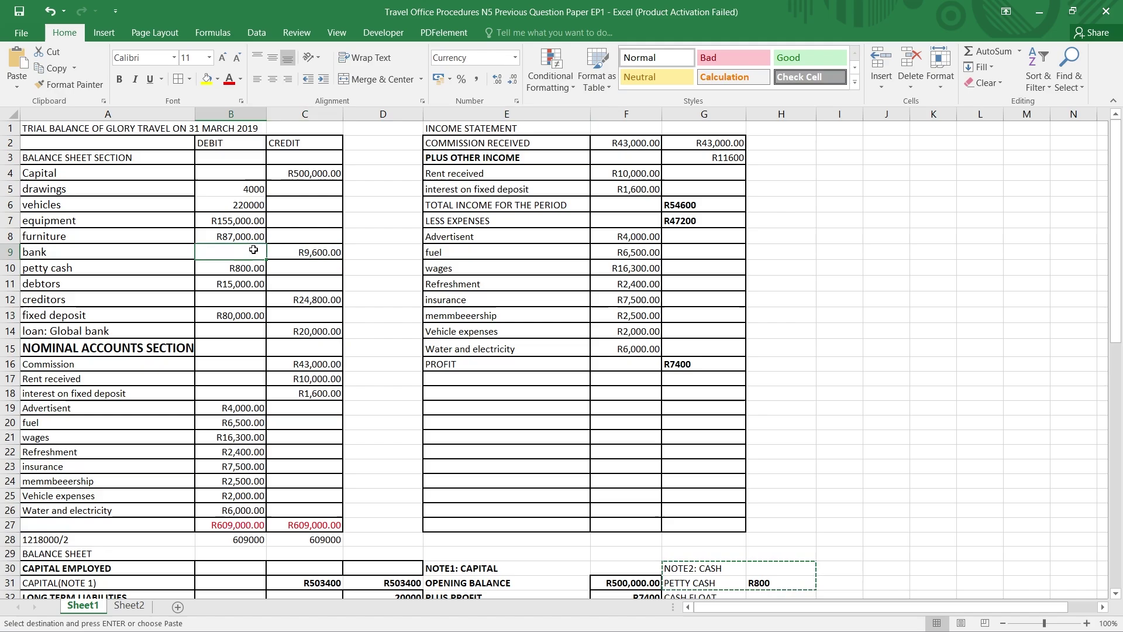
right_click(304, 251)
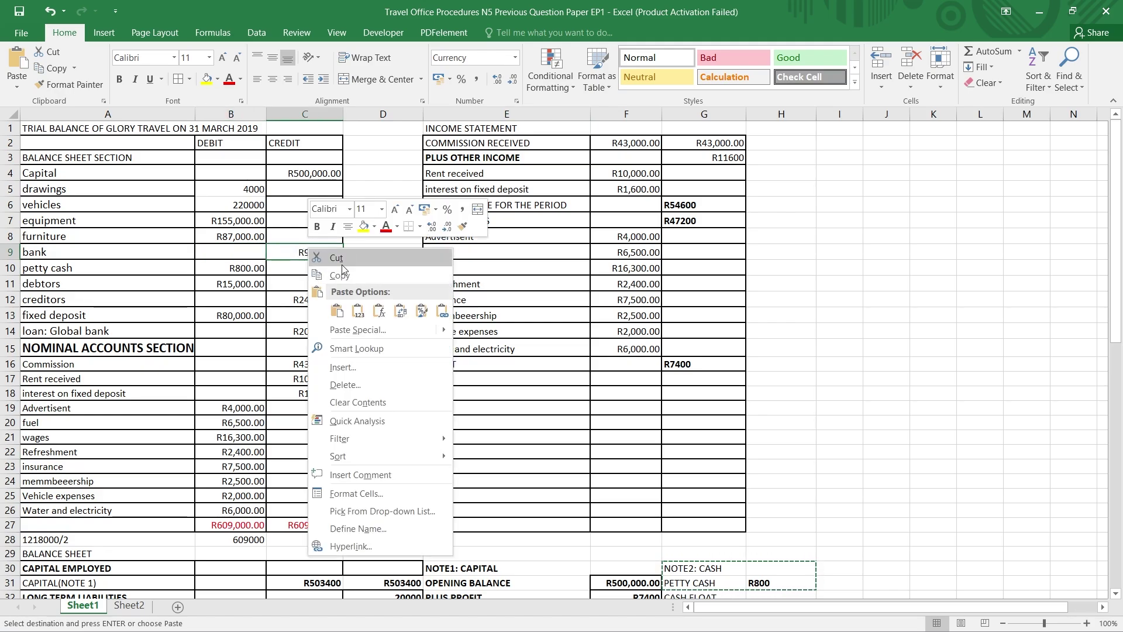
key(Escape)
key(ctrl+x)
click(247, 252)
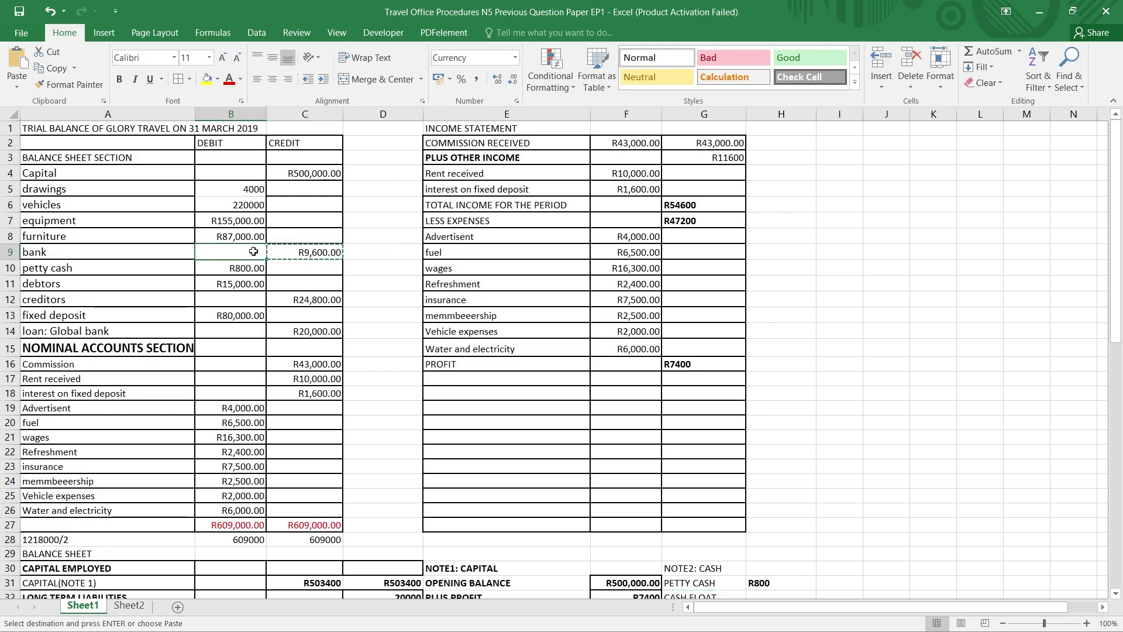
right_click(260, 252)
click(283, 314)
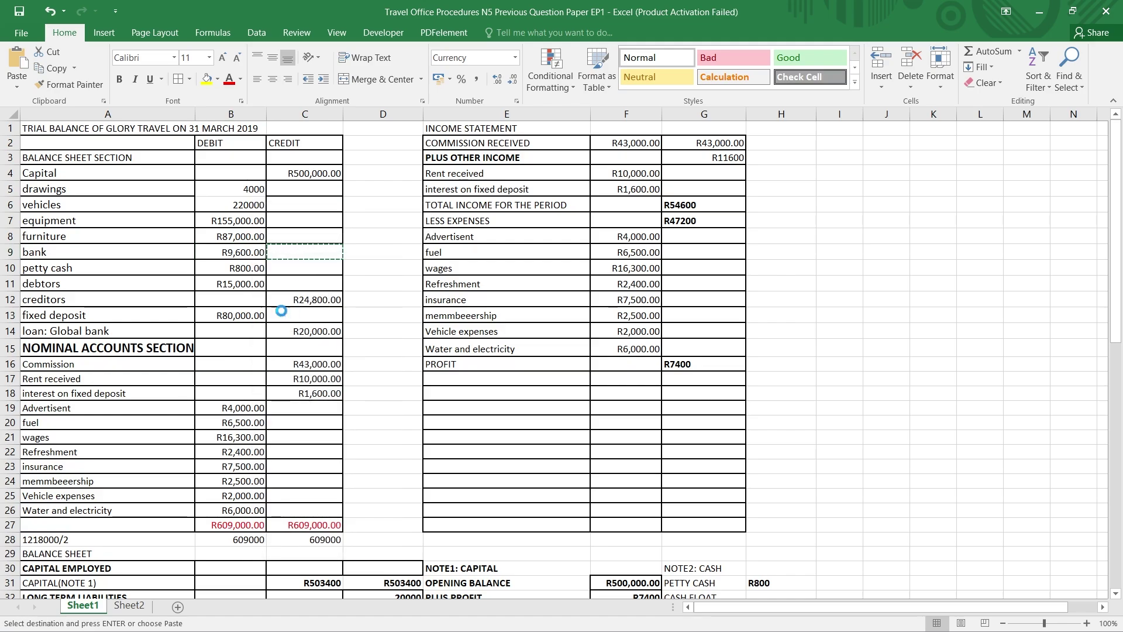
click(406, 299)
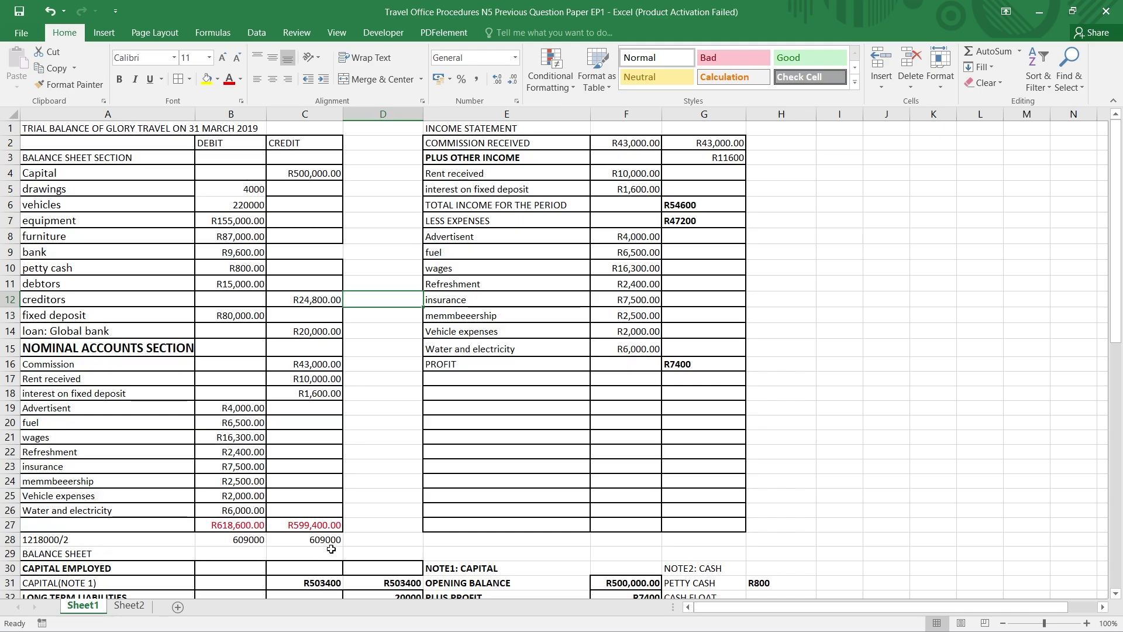
click(240, 251)
right_click(241, 252)
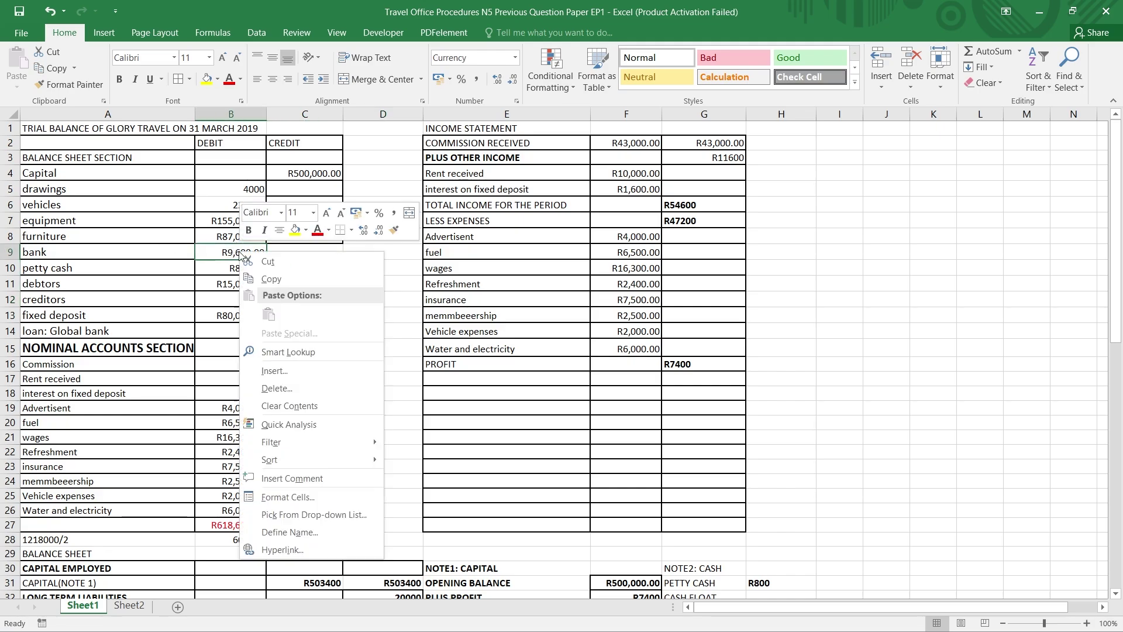
click(270, 262)
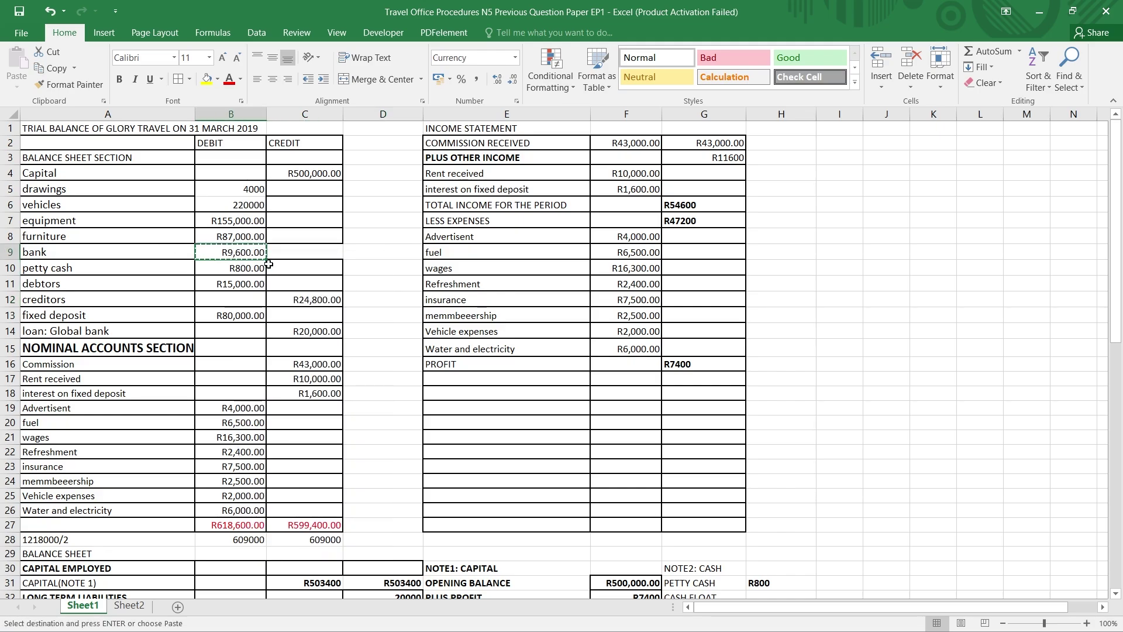
click(297, 252)
right_click(297, 252)
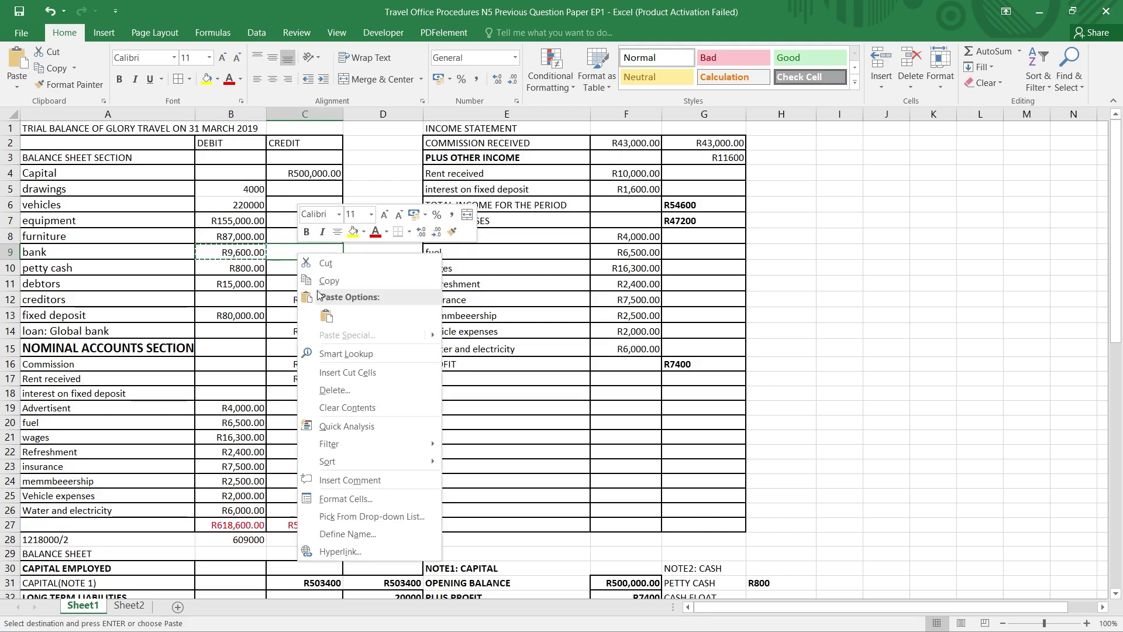
click(326, 314)
click(395, 301)
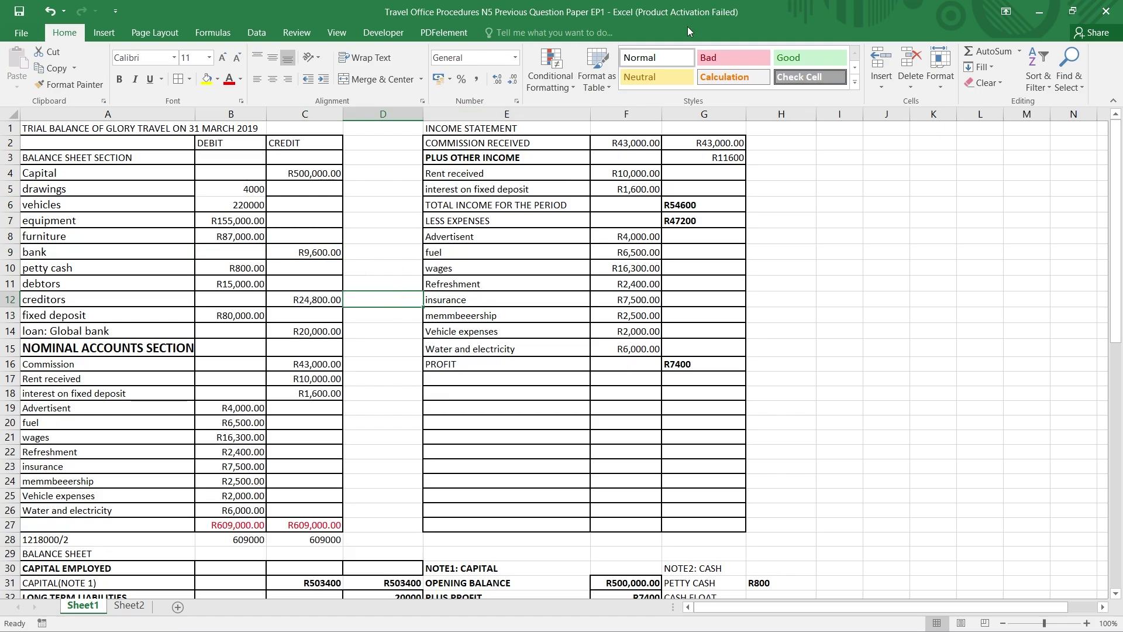
scroll(292, 416, down, 1)
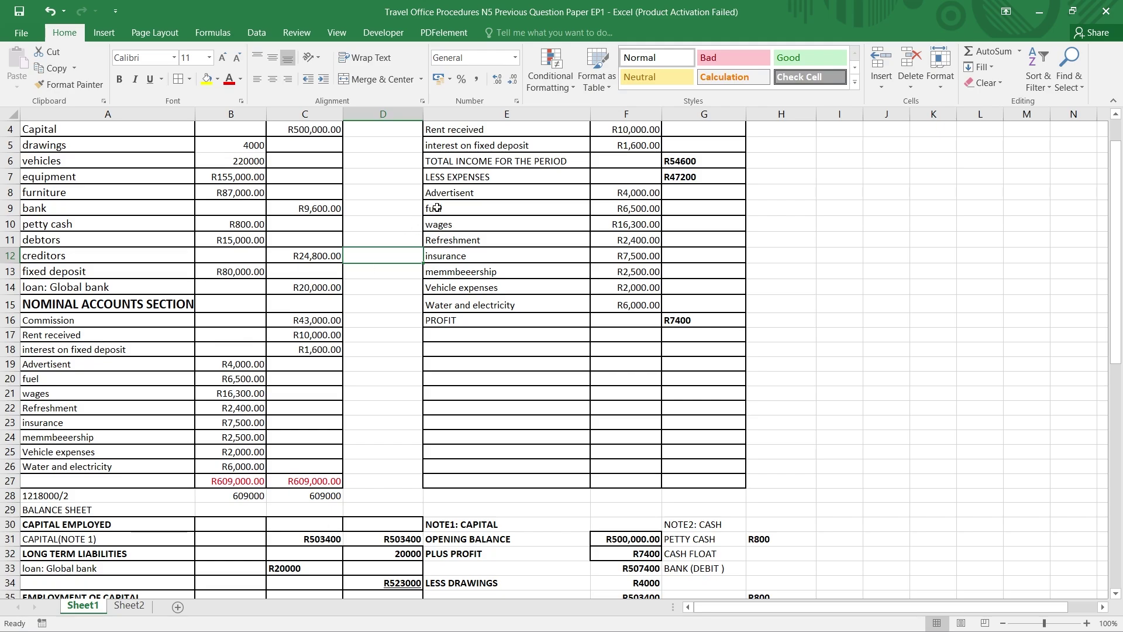
Correct the 'memmbeeership' label in A24 to read 'membership'.
scroll(509, 169, up, 1)
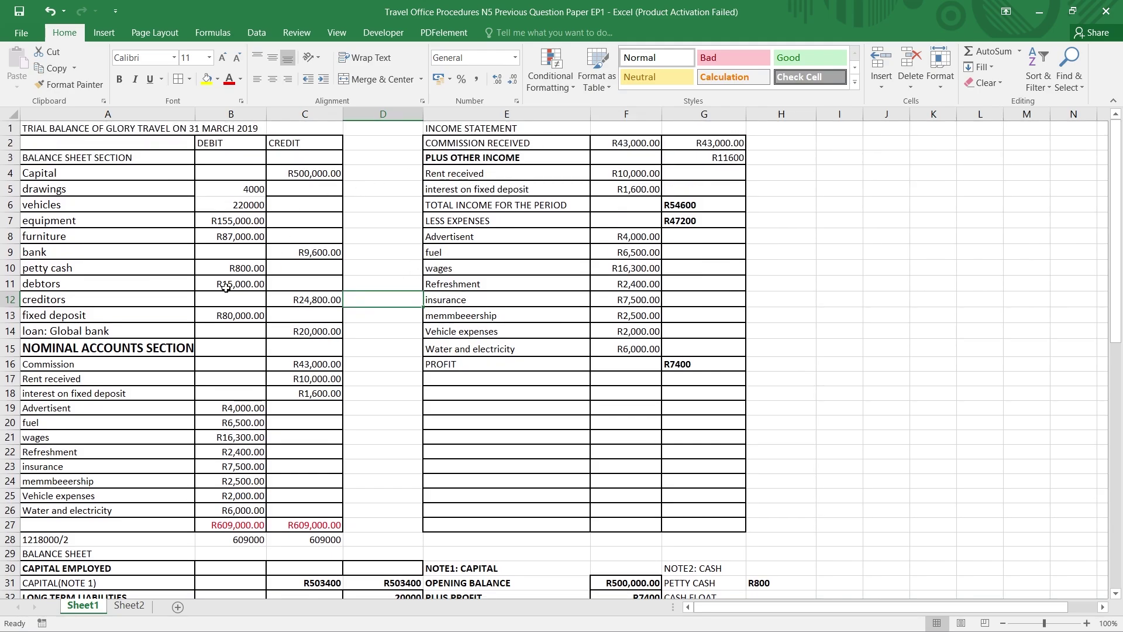
double_click(51, 480)
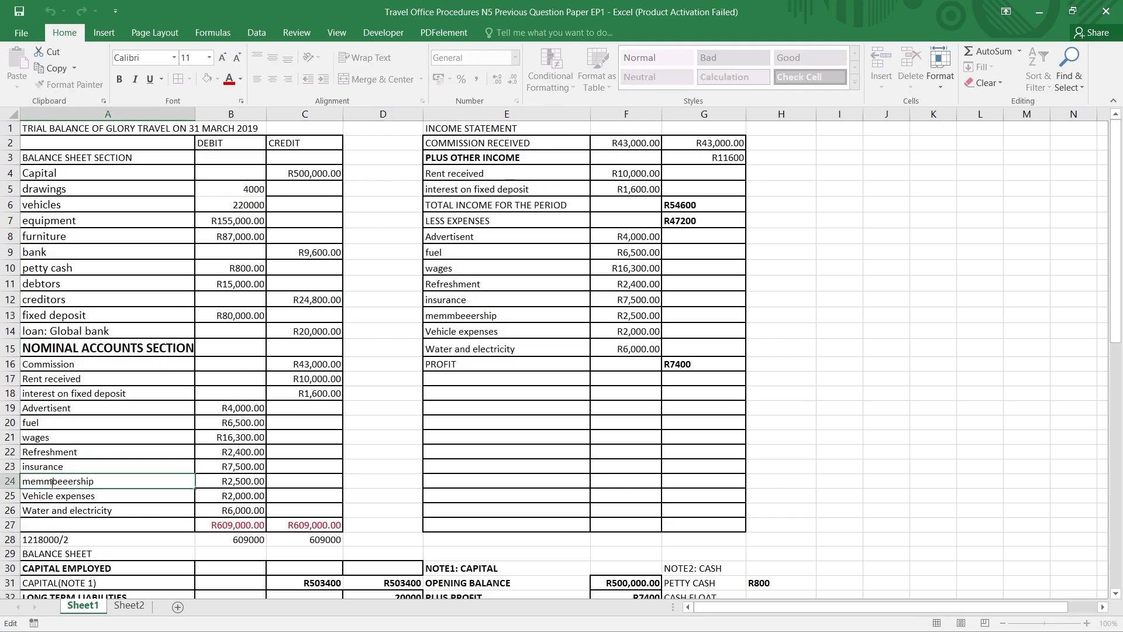
key(BackSpace)
key(Right)
key(Right)
key(Right)
key(BackSpace)
key(BackSpace)
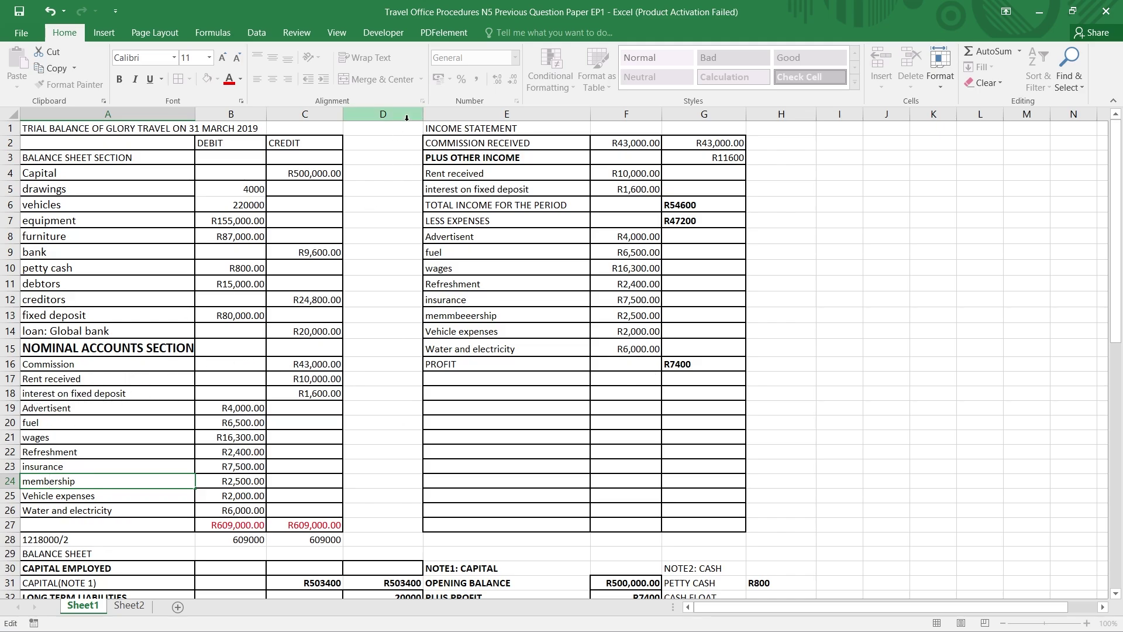
Make the TOTAL INCOME FOR THE PERIOD and LESS EXPENSES labels bold.
click(501, 203)
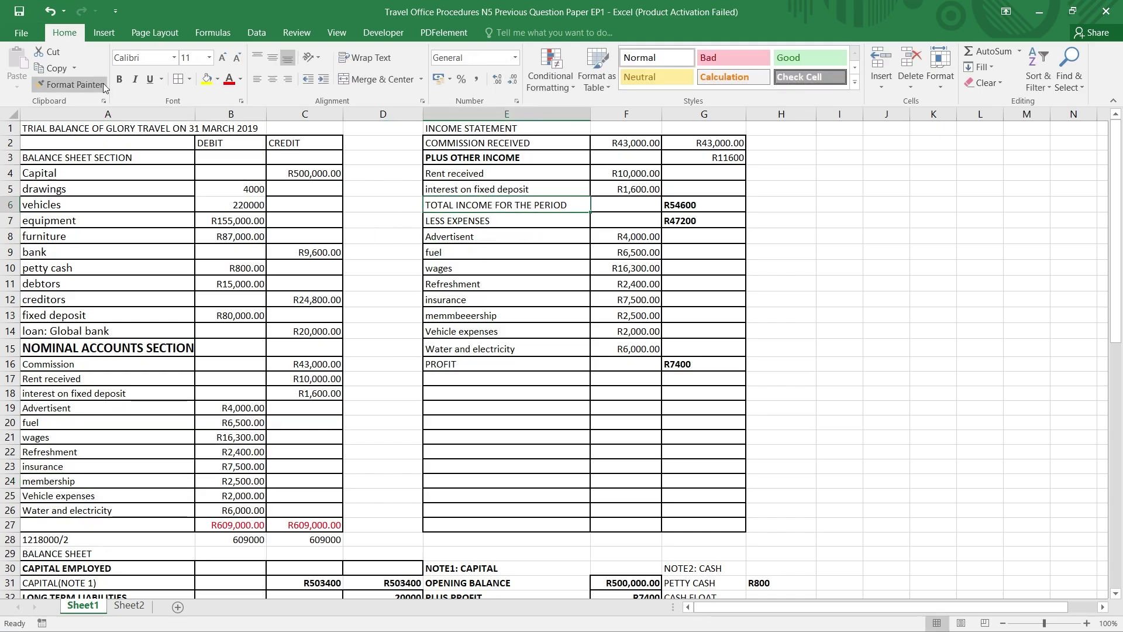
click(119, 79)
click(625, 393)
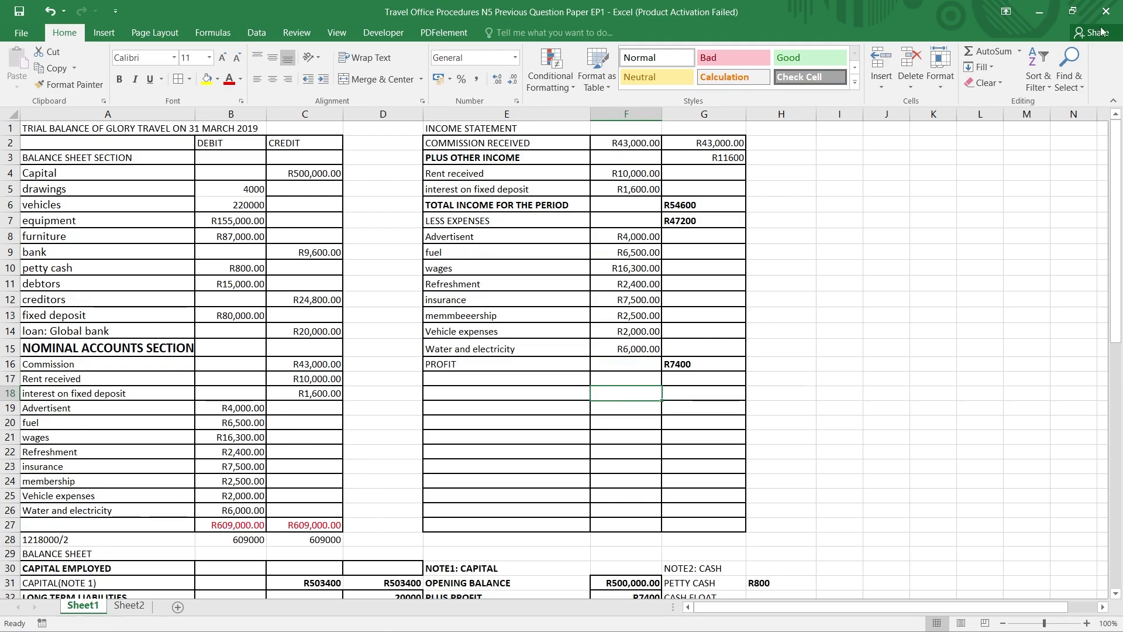
mouse_move(778, 629)
click(534, 226)
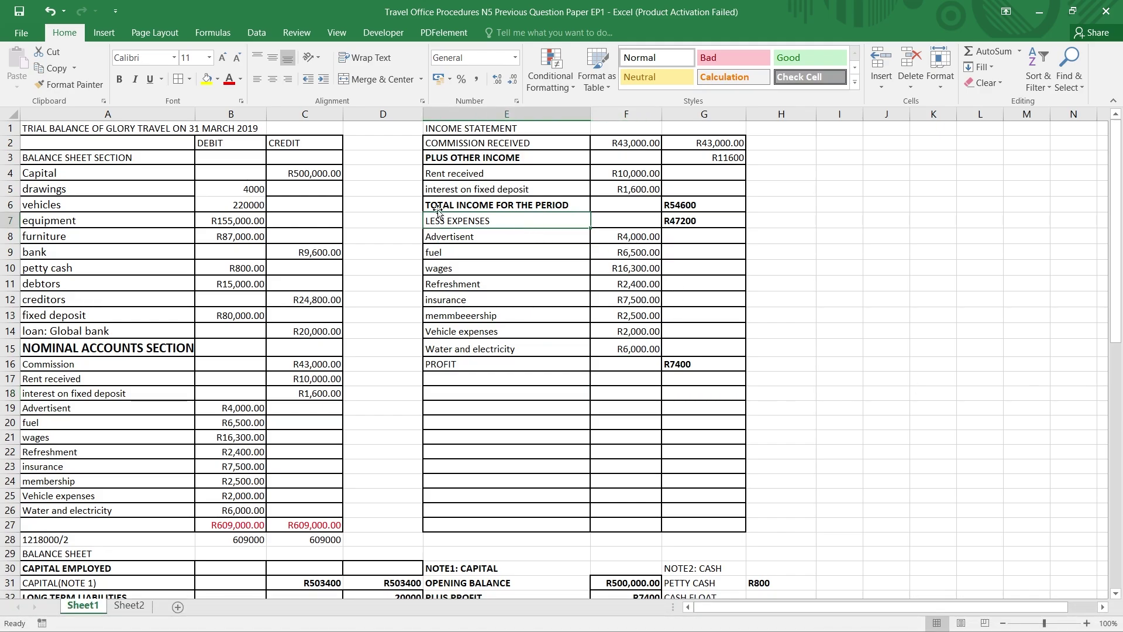
click(120, 79)
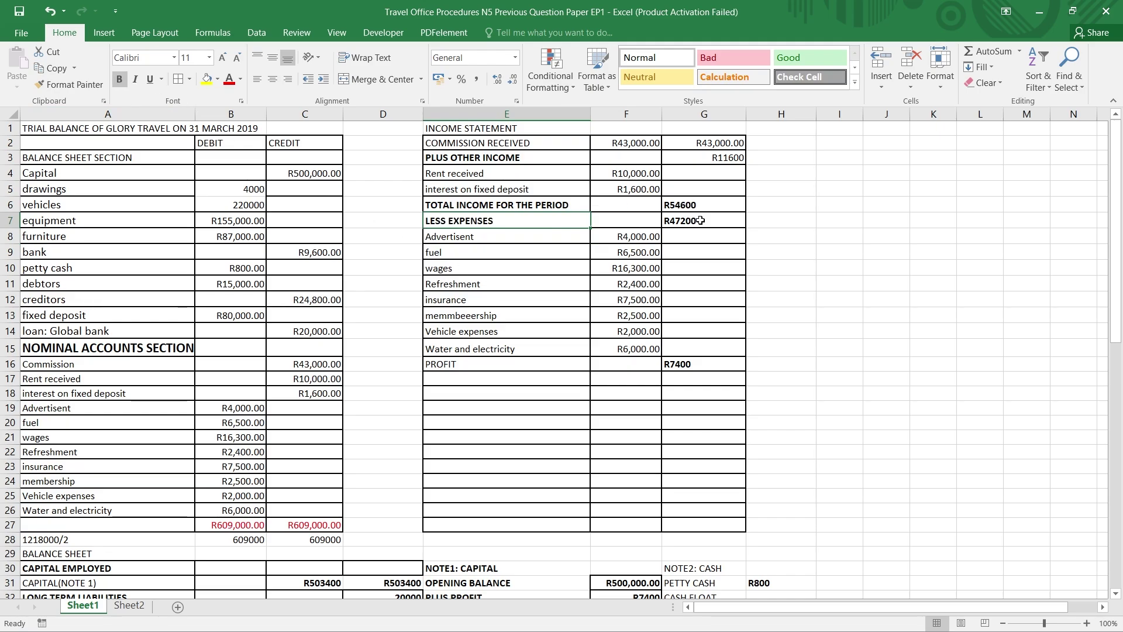
Bold the PROFIT label in E16 and rename it NET PROFIT.
click(696, 364)
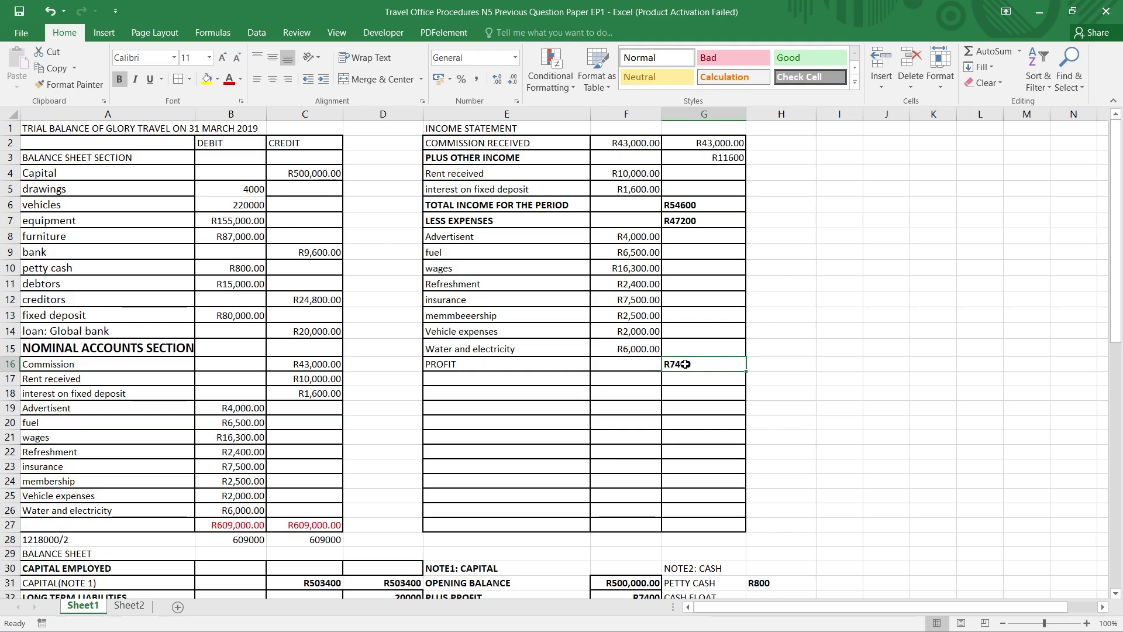
click(470, 365)
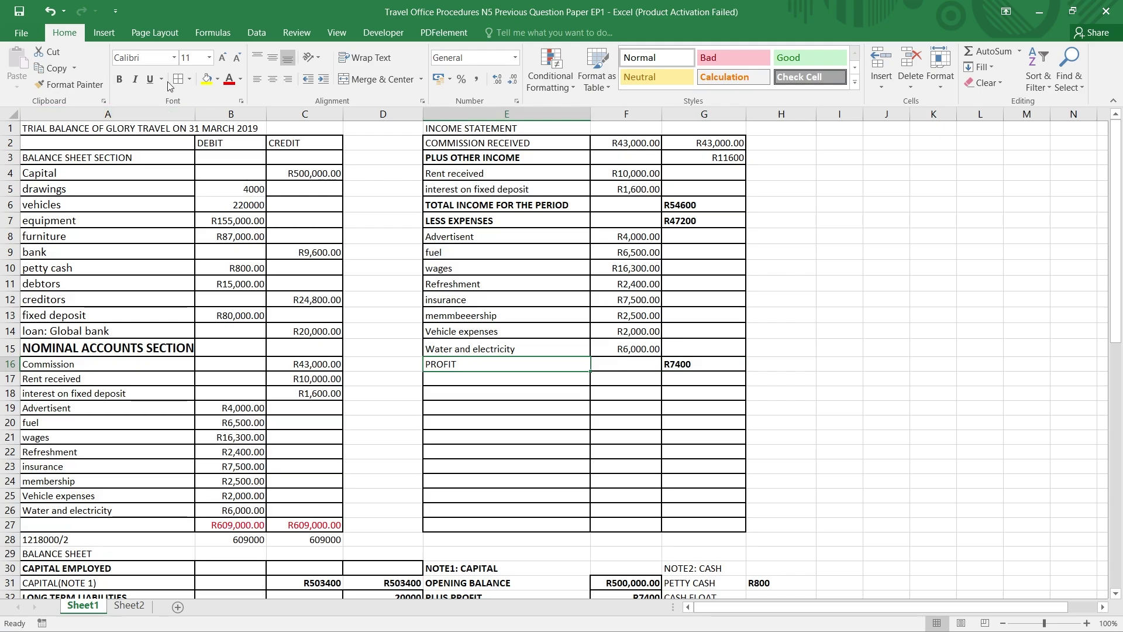
click(121, 79)
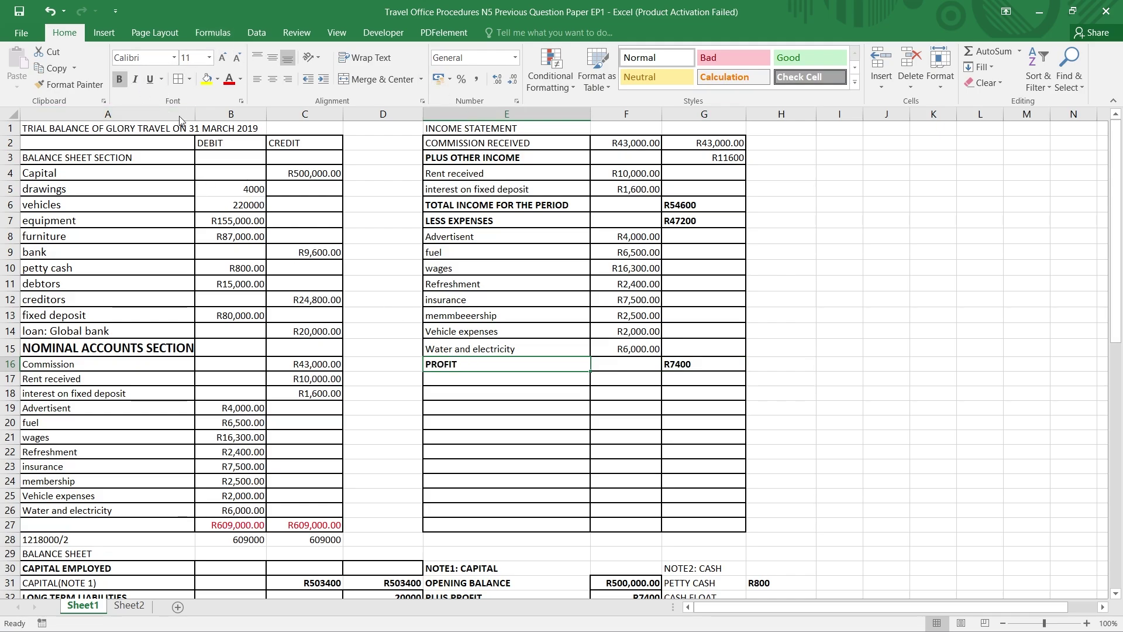
double_click(428, 365)
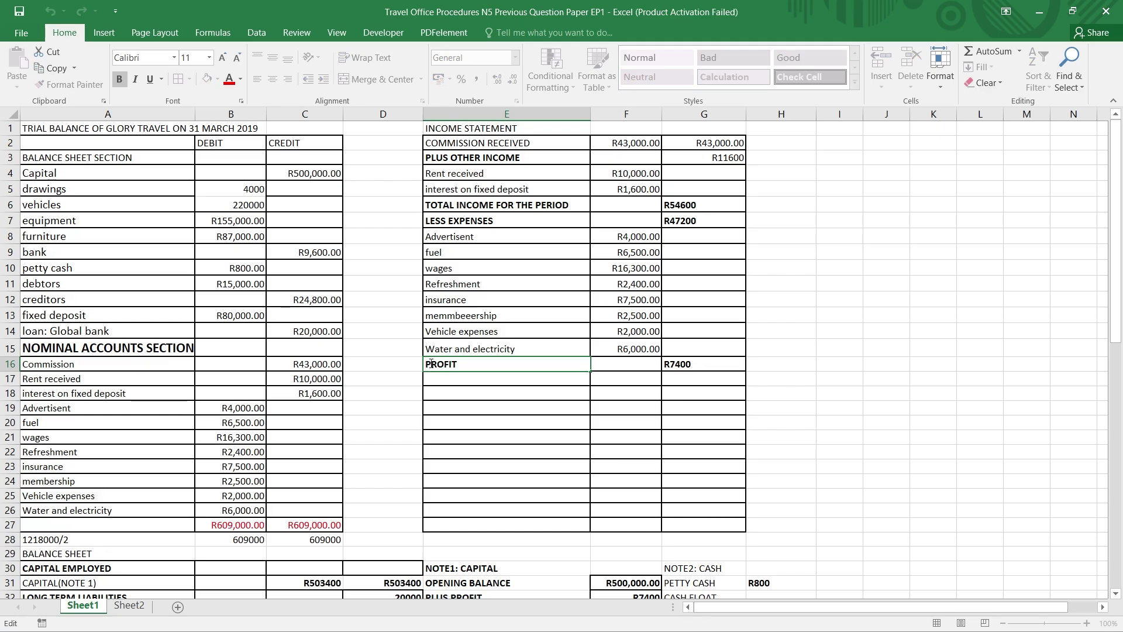
text(NET)
Review the NOTE1: CAPITAL labels OPENING BALANCE, PLUS PROFIT and LESS DRAWINGS.
scroll(388, 385, down, 8)
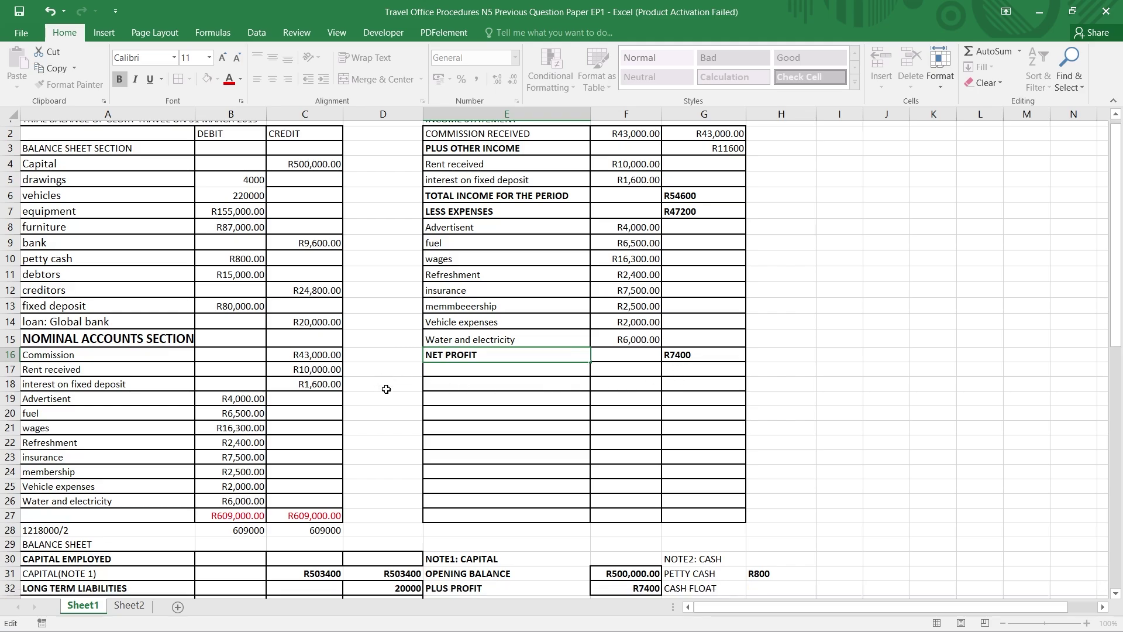
scroll(386, 388, down, 3)
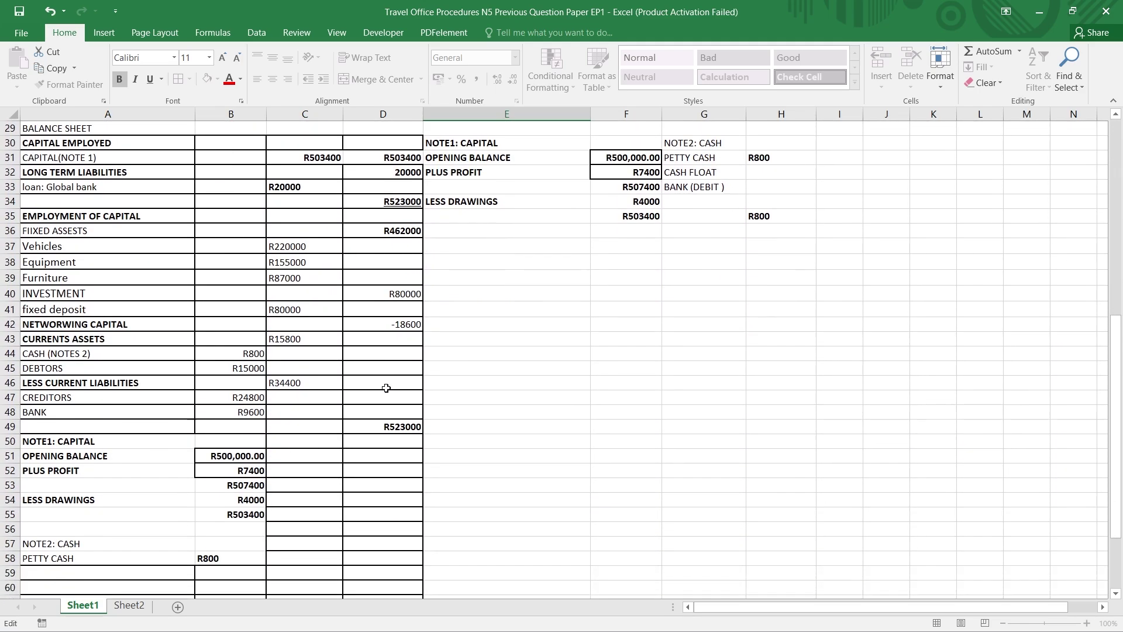
scroll(386, 387, up, 3)
scroll(386, 387, up, 1)
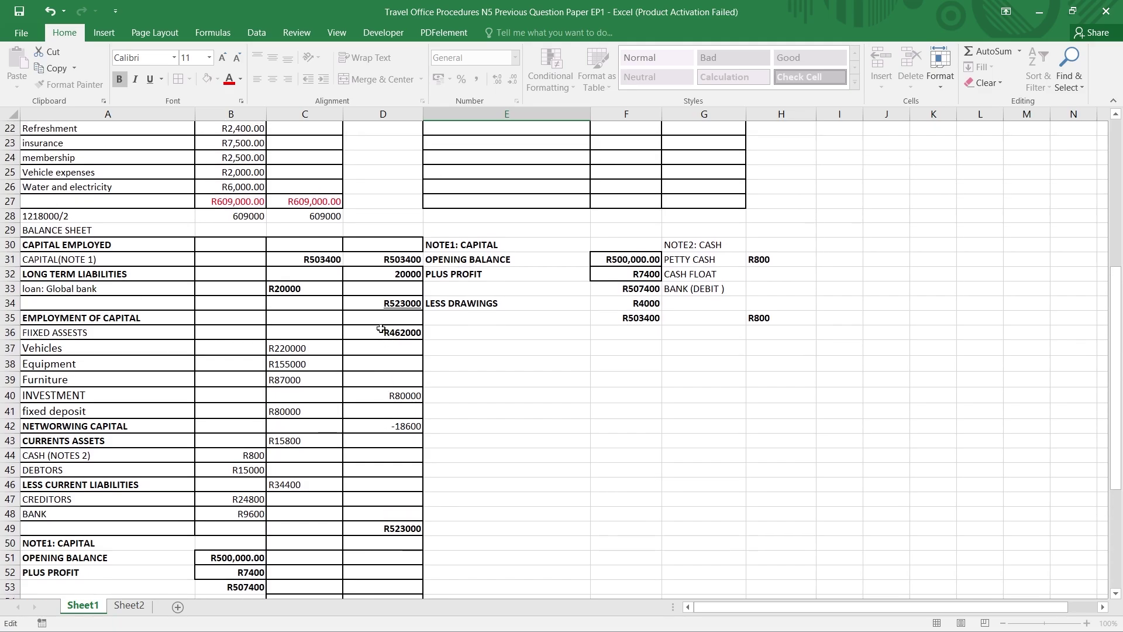
scroll(454, 393, down, 4)
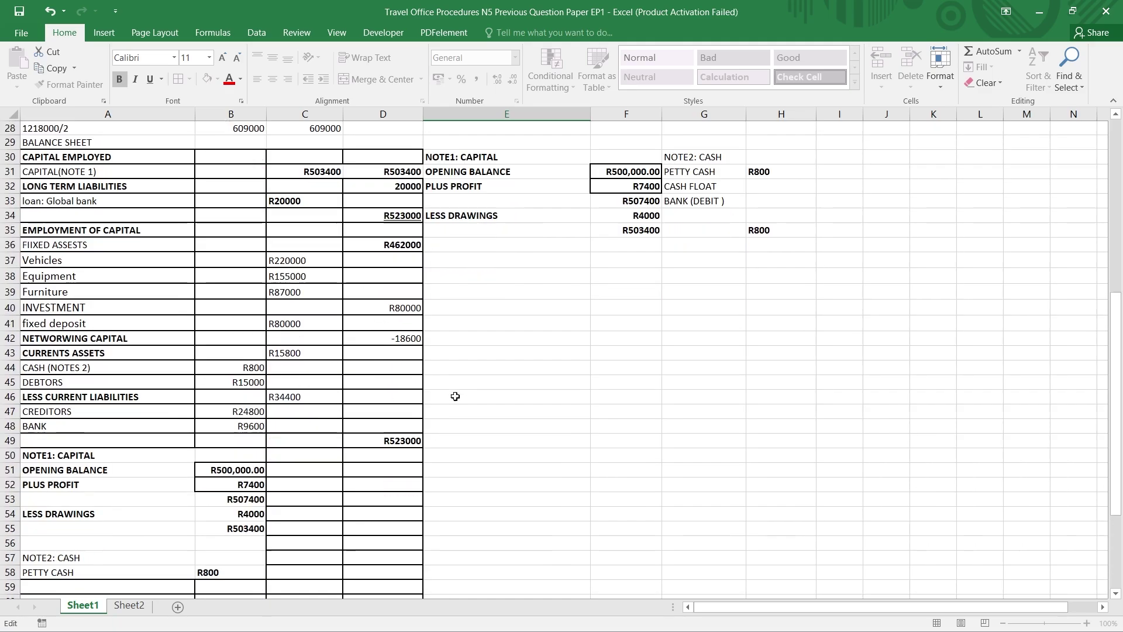
scroll(456, 392, up, 4)
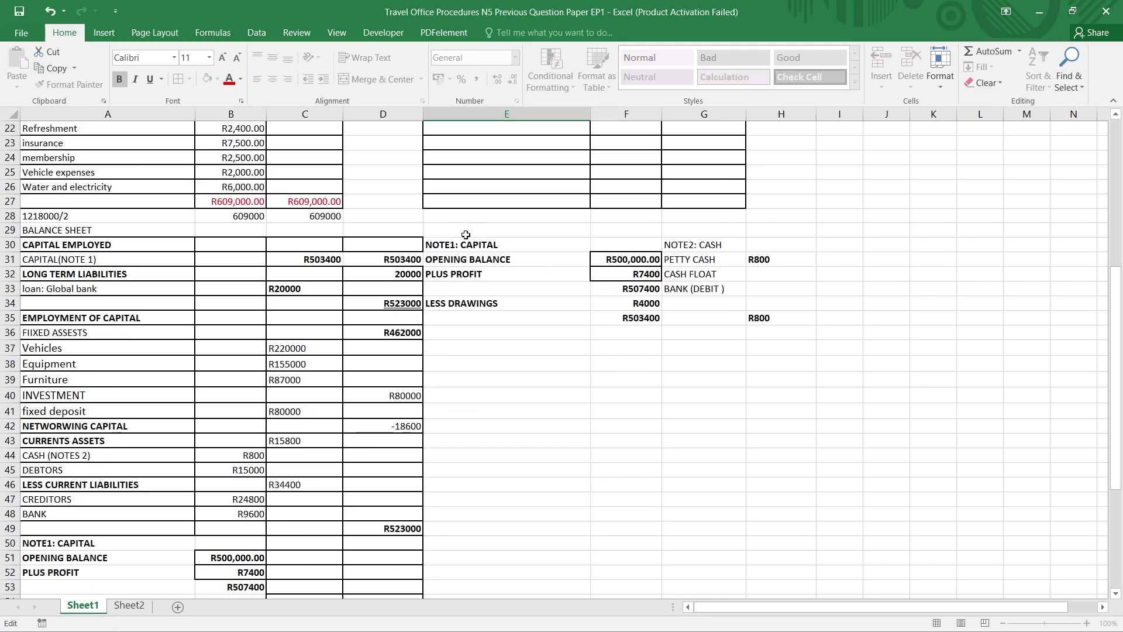
click(508, 244)
click(504, 259)
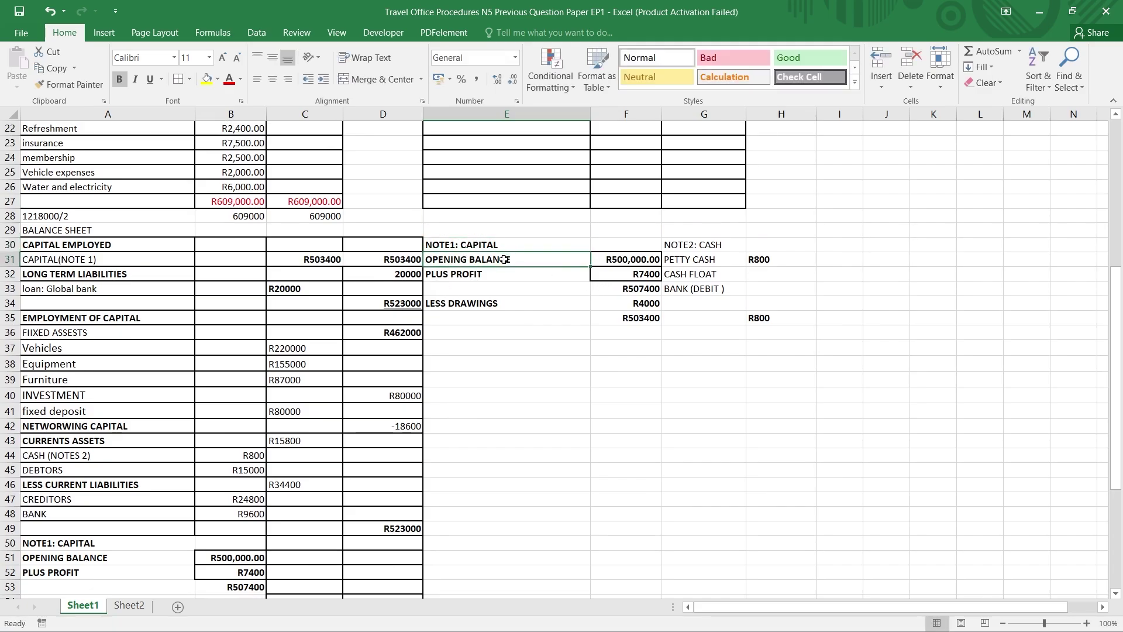
click(494, 272)
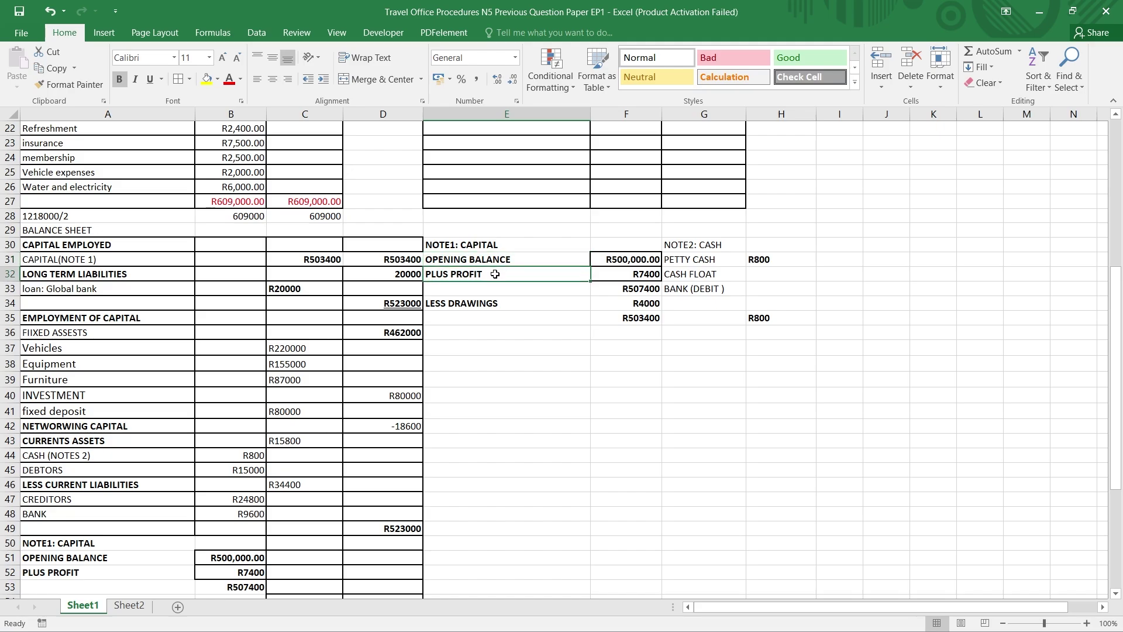
click(494, 302)
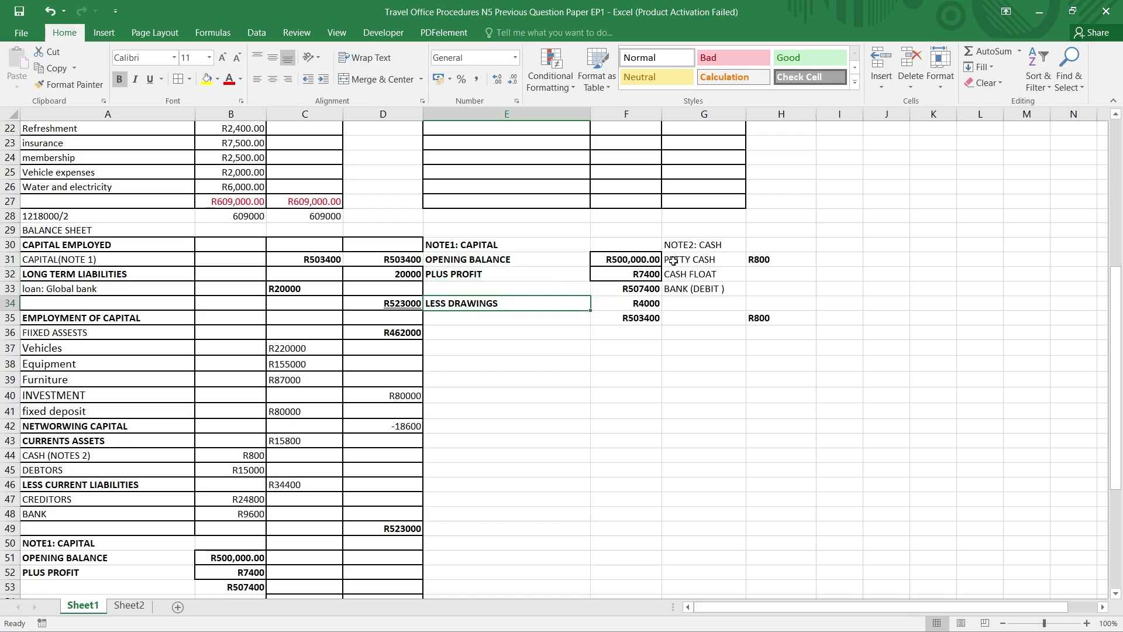
Check the cash note lines and make the NOTE2: CASH heading in G30 bold.
click(694, 246)
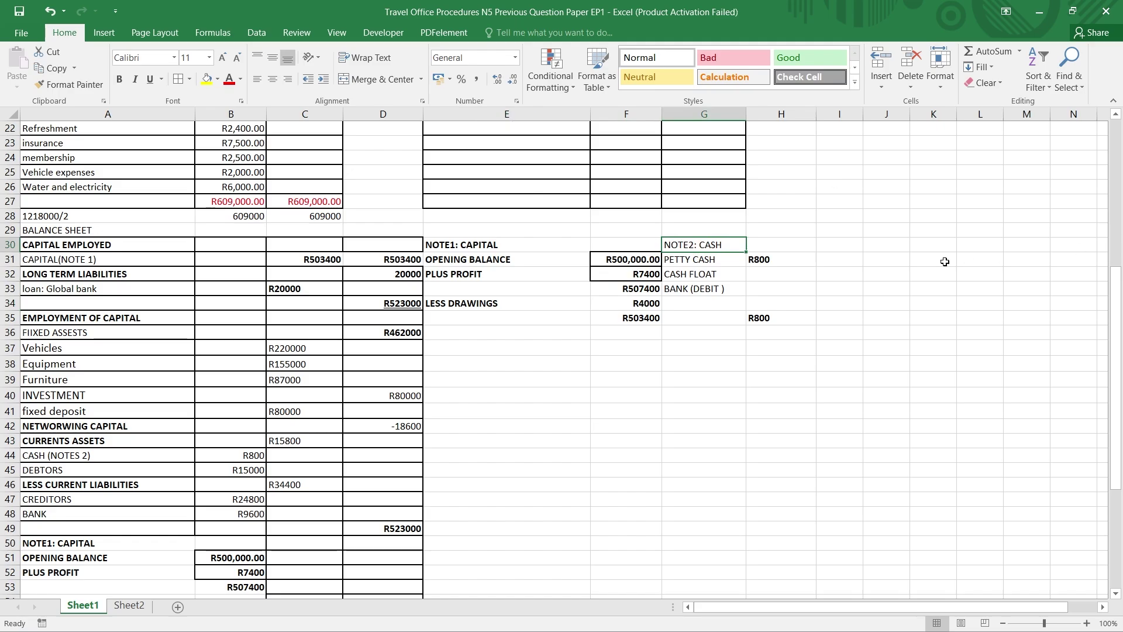
click(712, 263)
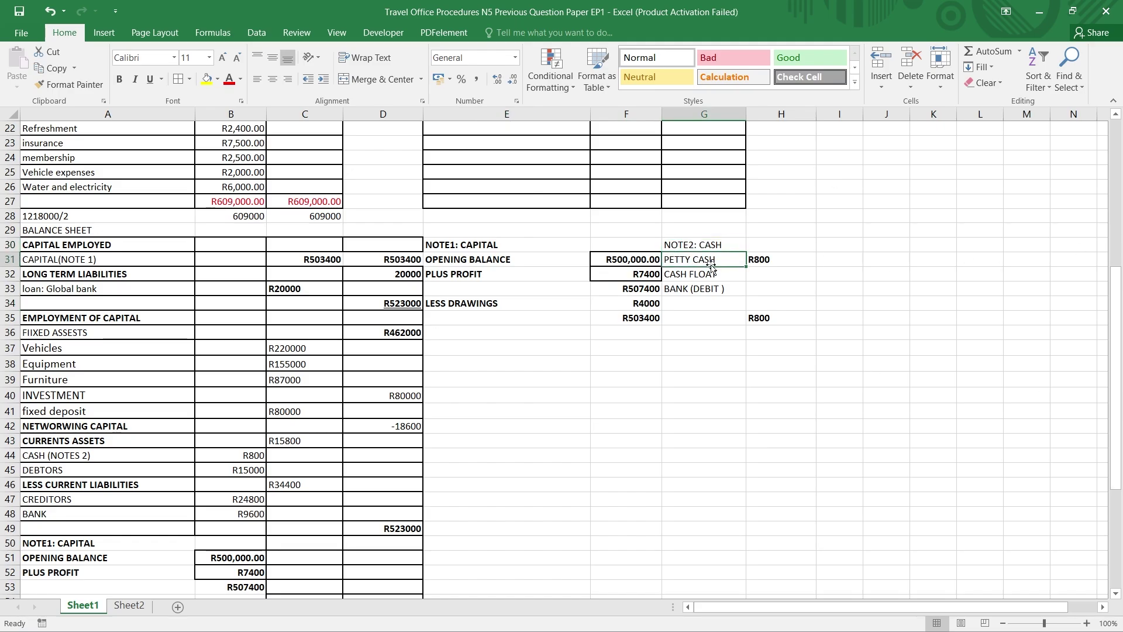
click(709, 273)
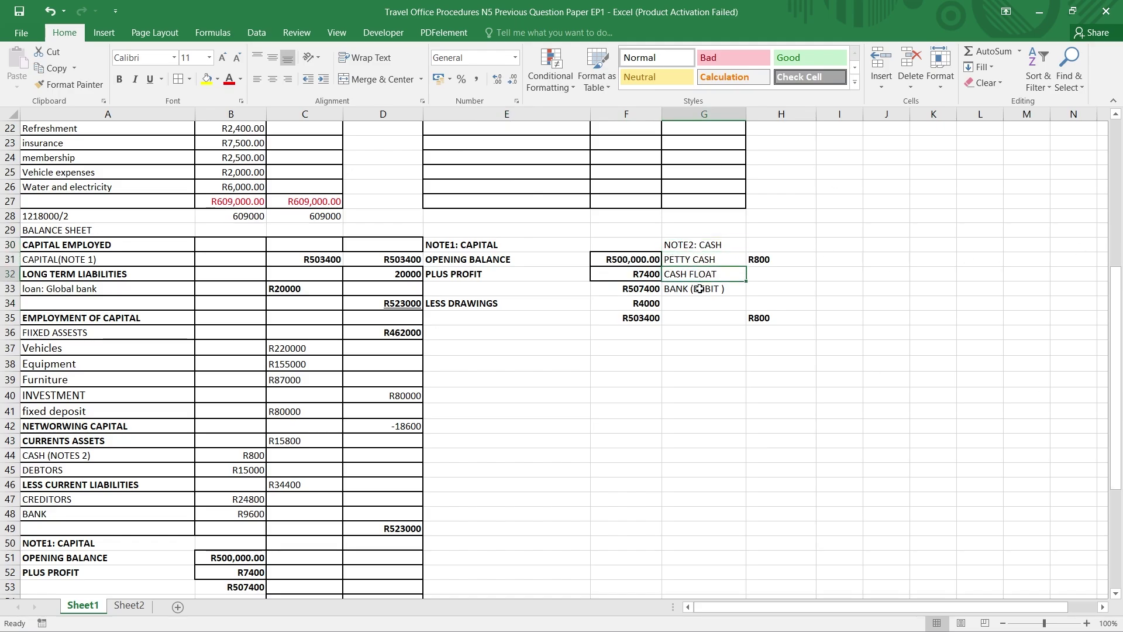
click(700, 288)
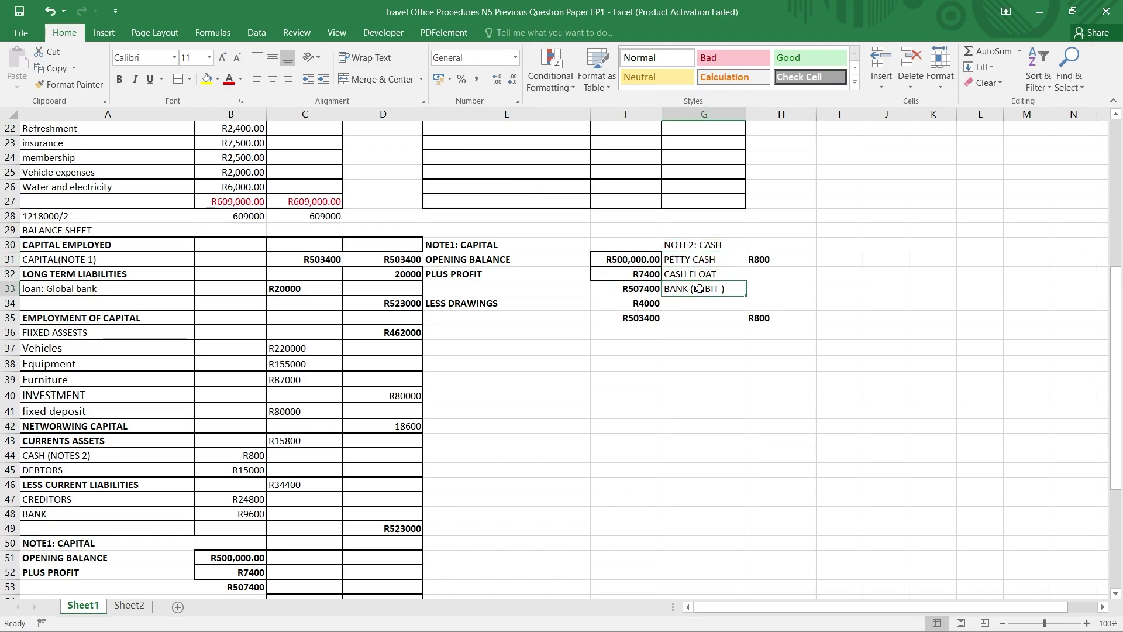
click(691, 249)
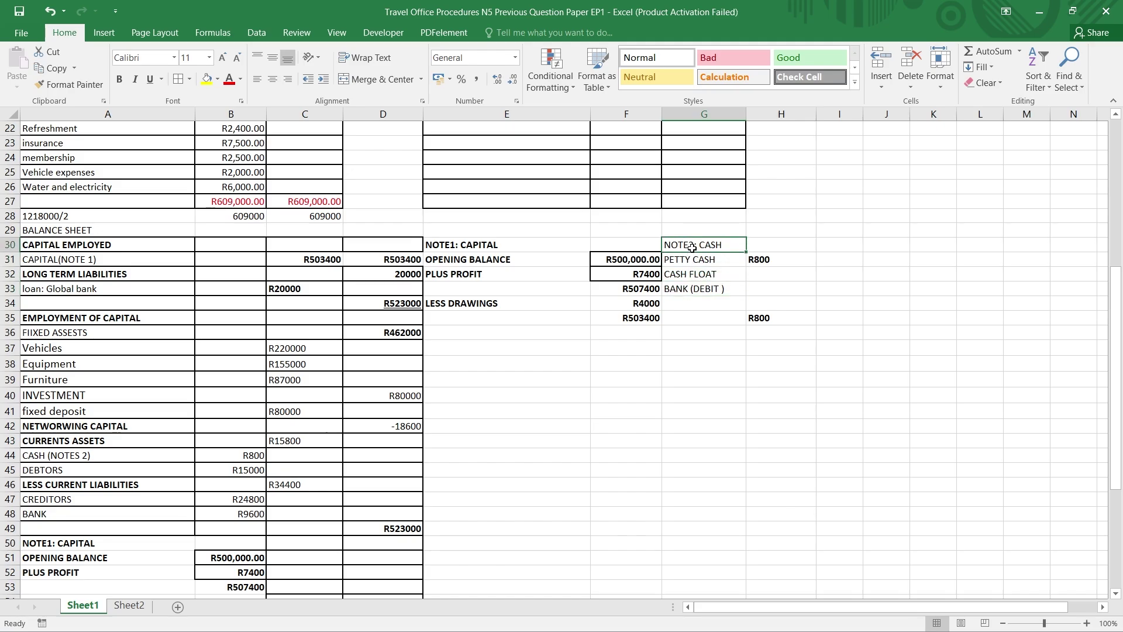
click(122, 83)
click(709, 321)
click(721, 338)
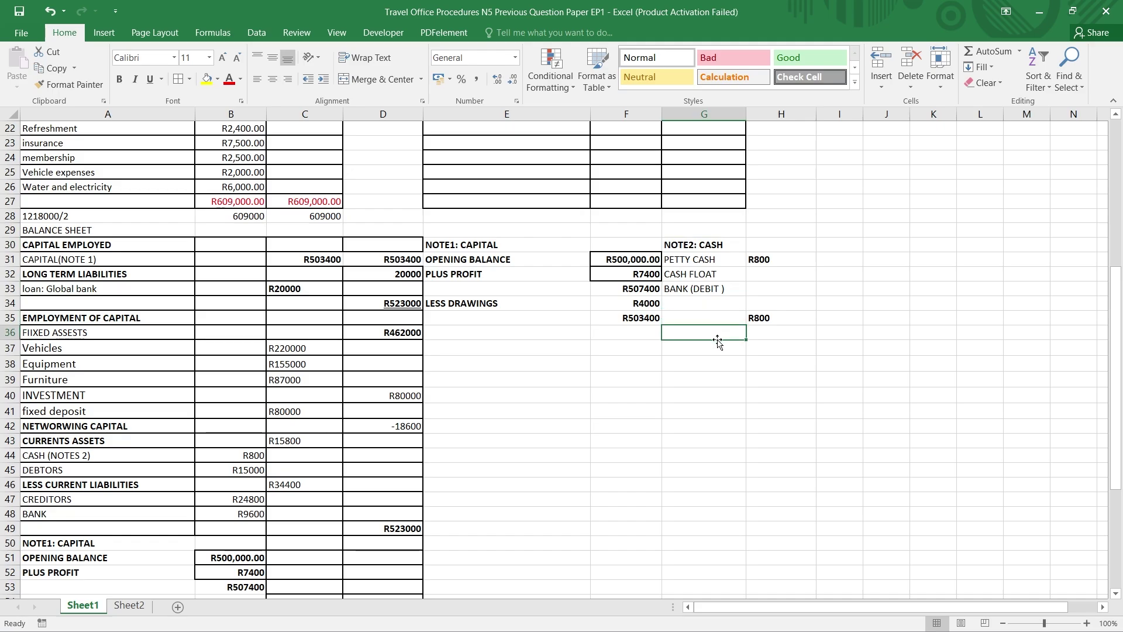
scroll(718, 342, down, 4)
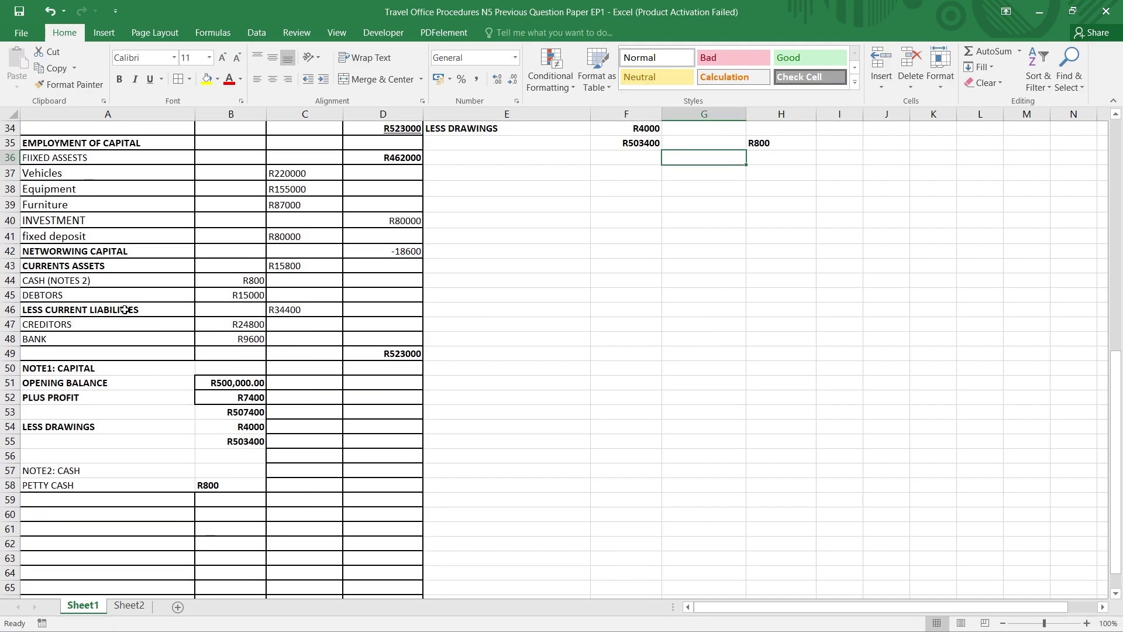
Append '(BANKOVERDRAFT)' to the BANK label in A48, so the R9600 line reads BANK (BANKOVERDRAFT).
double_click(75, 338)
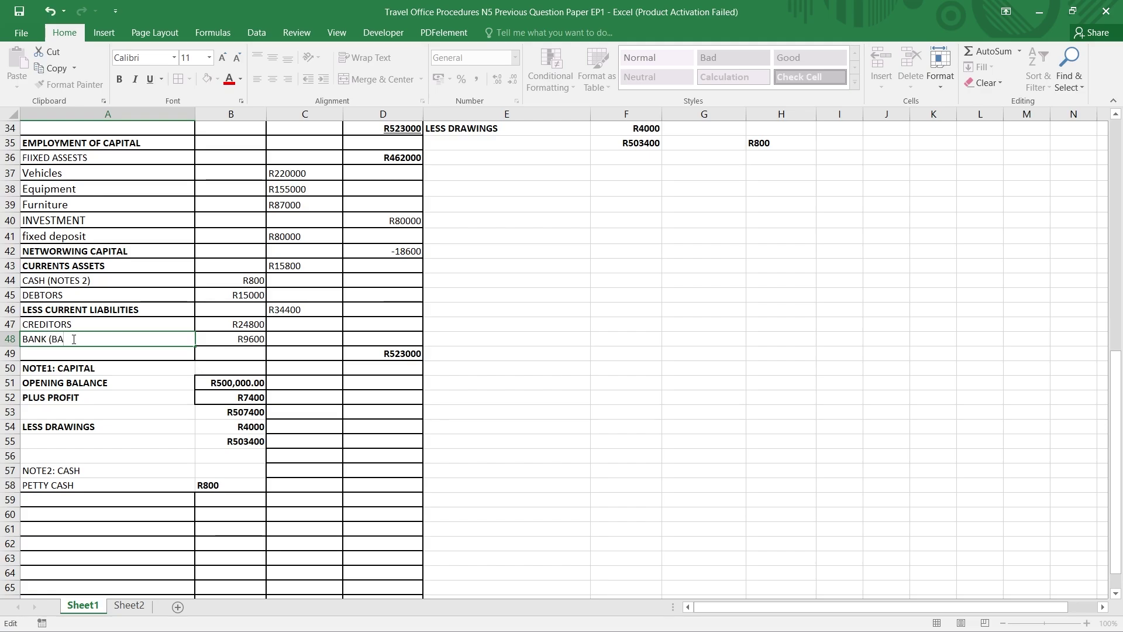
text((BANKO)
text(VERDRAFT))
click(518, 365)
scroll(523, 369, up, 6)
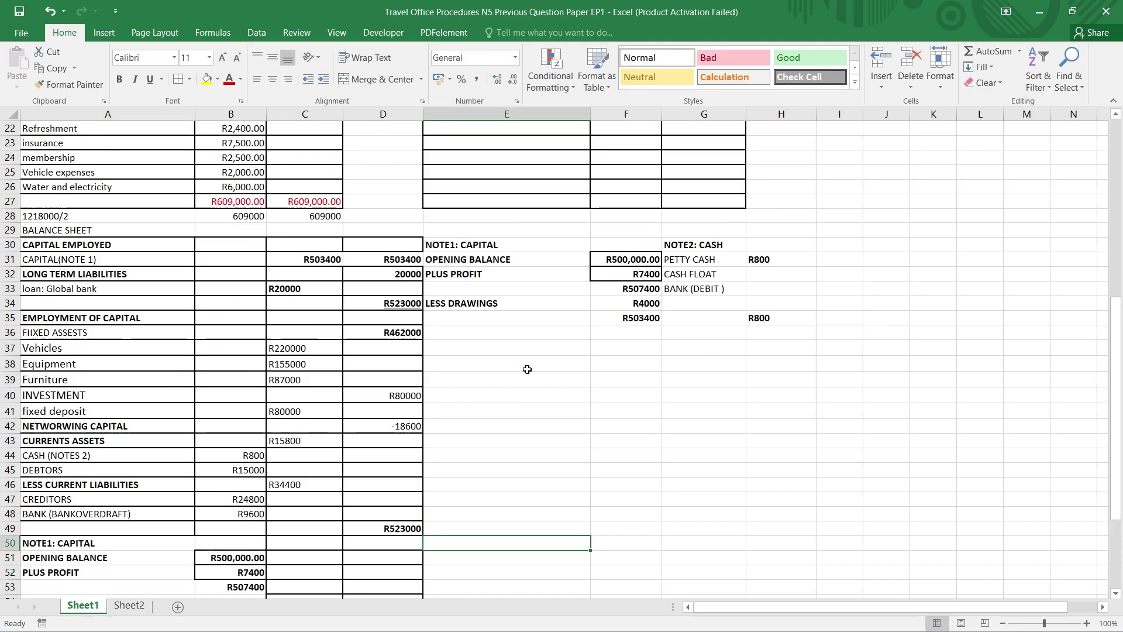
scroll(526, 371, up, 4)
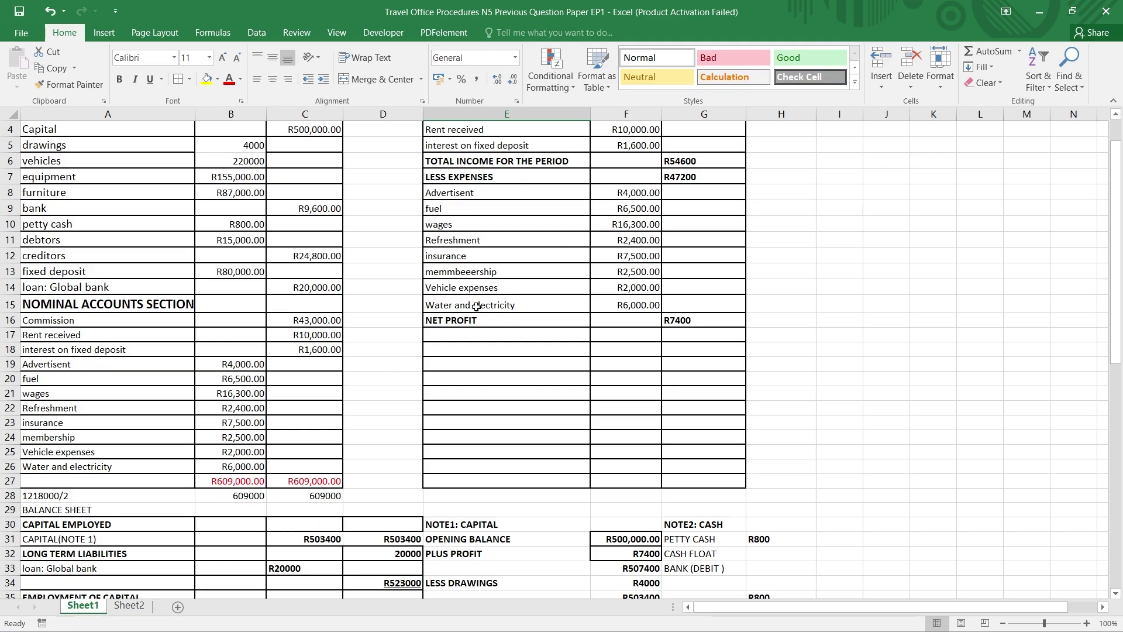
scroll(327, 278, up, 1)
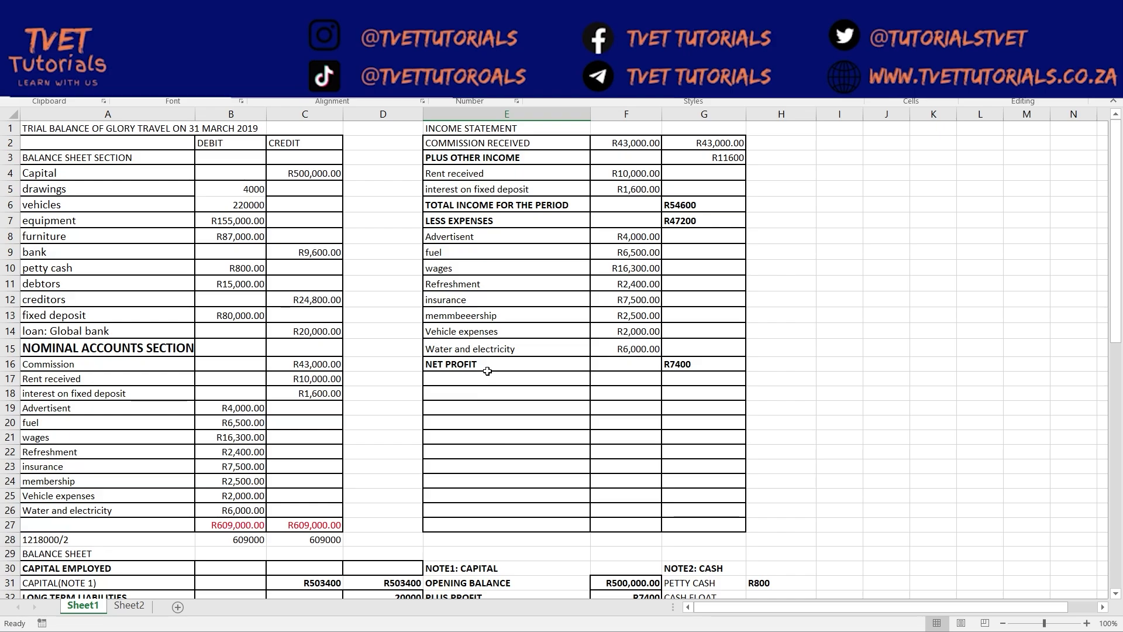
scroll(487, 371, down, 12)
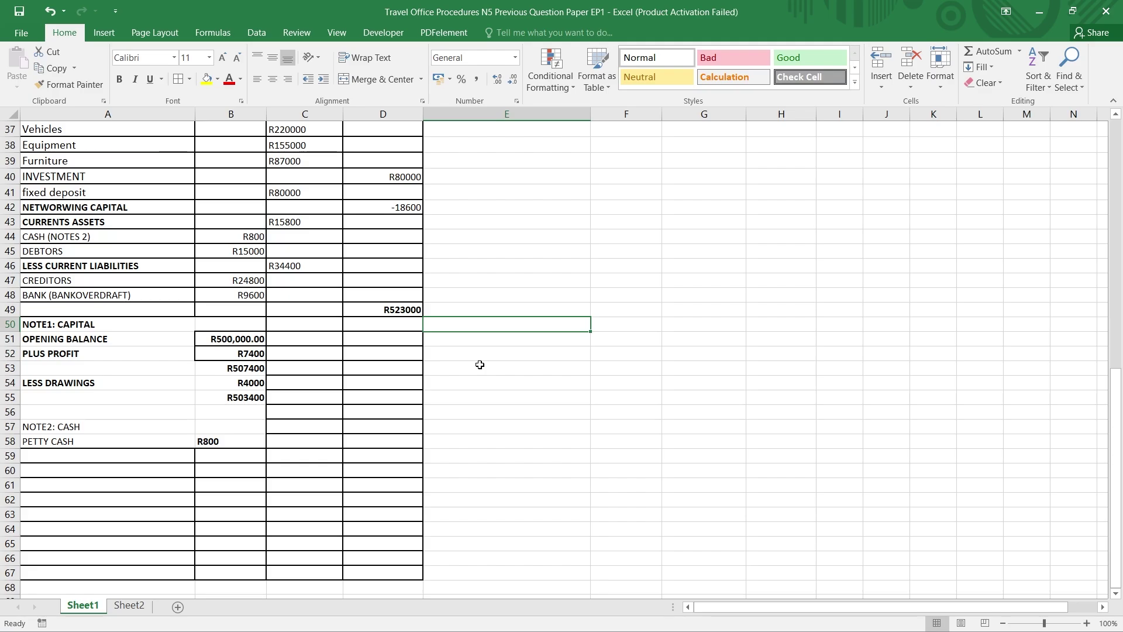
scroll(525, 422, up, 7)
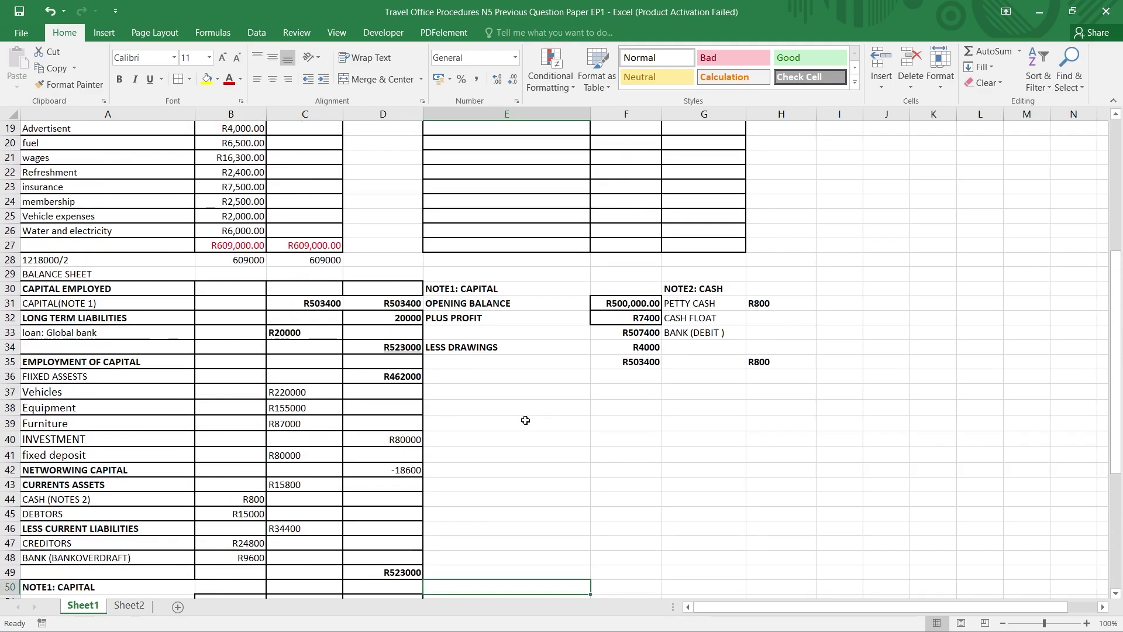